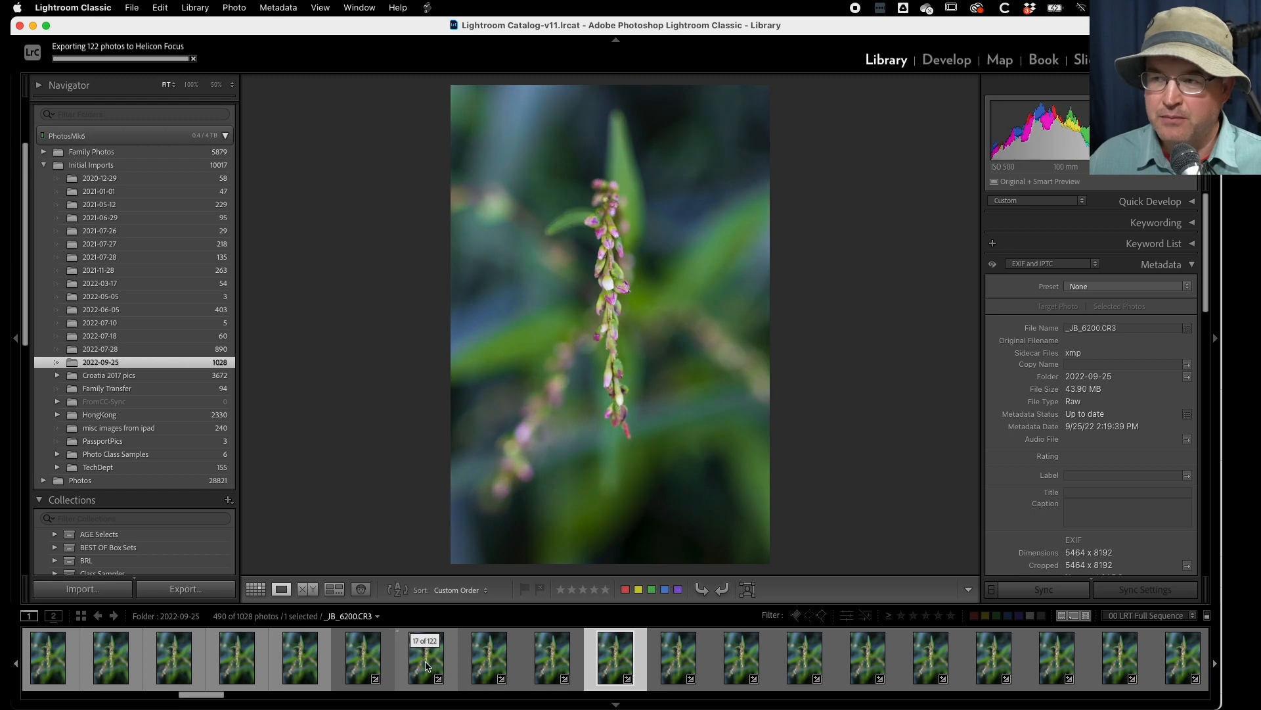
- Browse the frames of the 122-photo flower focus stack in the 2022-09-25 folder, finishing on the stack's first frame
{"action": "key", "text": "Right"}
{"action": "key", "text": "Right"}
{"action": "key", "text": "Right"}
{"action": "key", "text": "Right"}
{"action": "key", "text": "Right"}
{"action": "key", "text": "Right"}
{"action": "key", "text": "Right"}
{"action": "key", "text": "Right"}
{"action": "key", "text": "Right"}
{"action": "key", "text": "Right"}
{"action": "key", "text": "Right"}
{"action": "key", "text": "Right"}
{"action": "key", "text": "Right"}
{"action": "key", "text": "Right"}
{"action": "key", "text": "Right"}
{"action": "key", "text": "Right"}
{"action": "key", "text": "Right"}
{"action": "key", "text": "Right"}
{"action": "key", "text": "Right"}
{"action": "key", "text": "Right"}
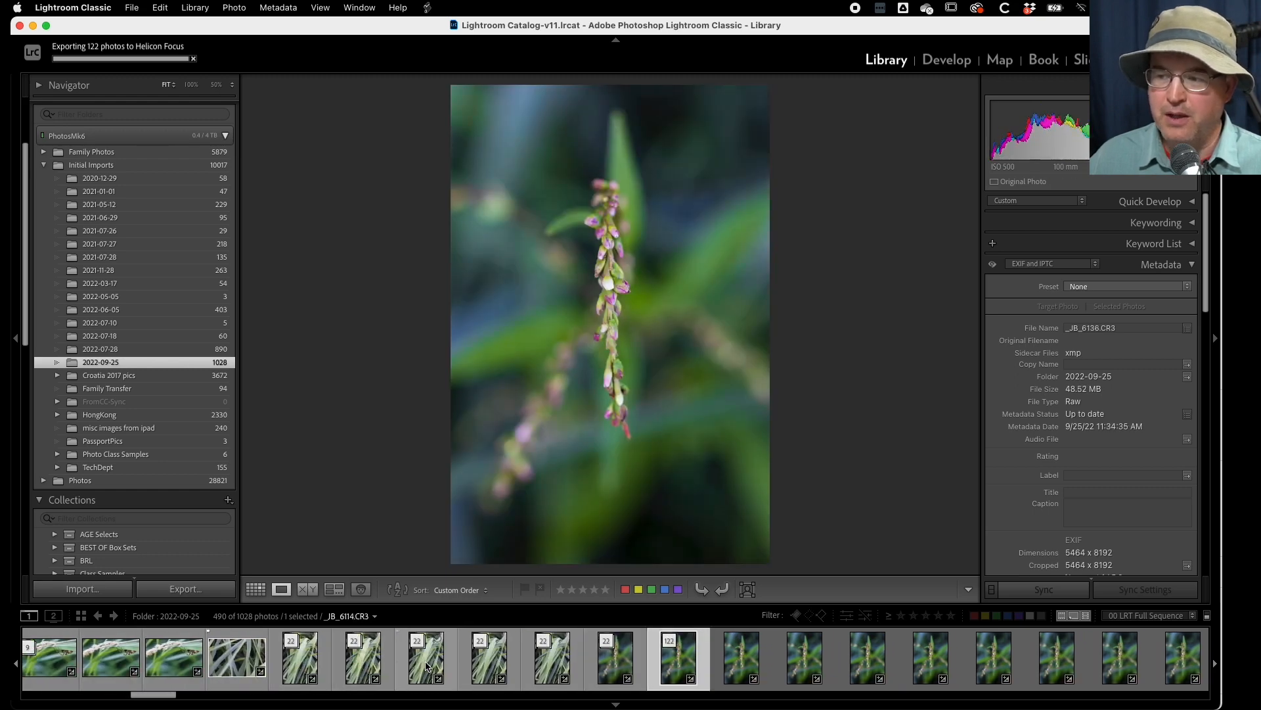
{"action": "key", "text": "Right"}
{"action": "key", "text": "Right"}
{"action": "key", "text": "Right"}
{"action": "key", "text": "Right"}
{"action": "key", "text": "Right"}
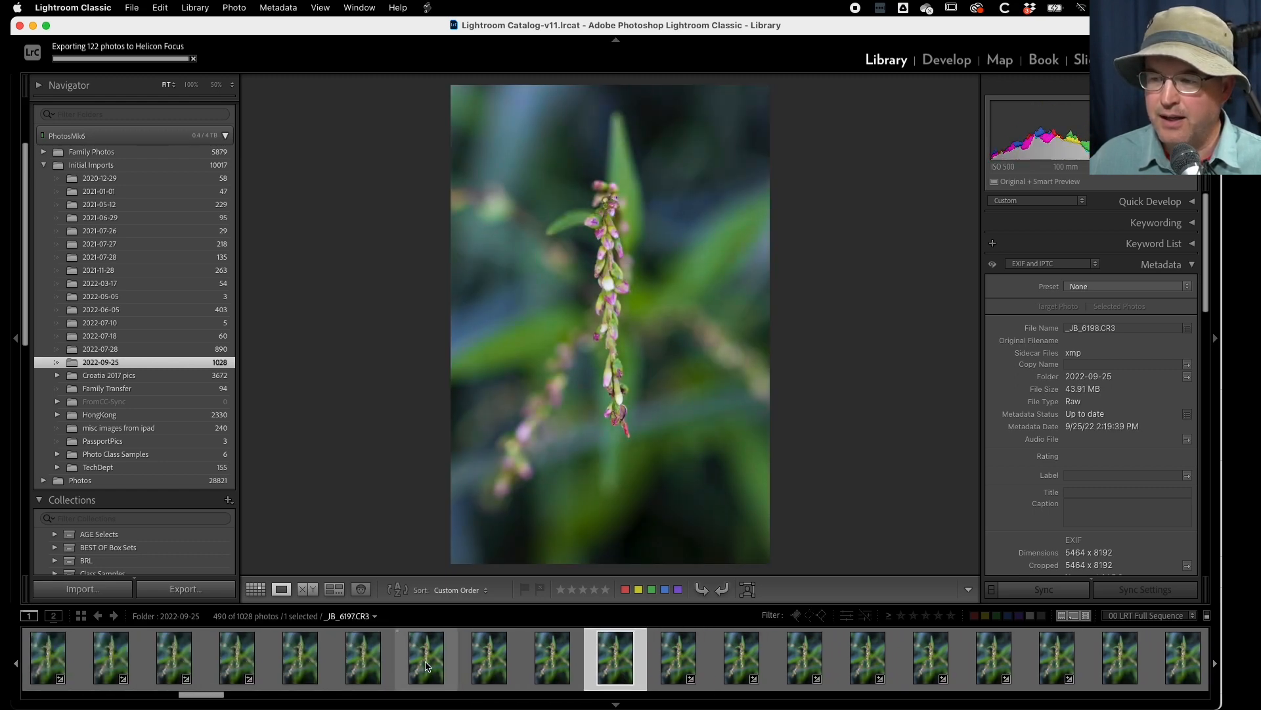
{"action": "scroll", "coordinate": [427, 660], "scroll_direction": "up", "scroll_amount": 8}
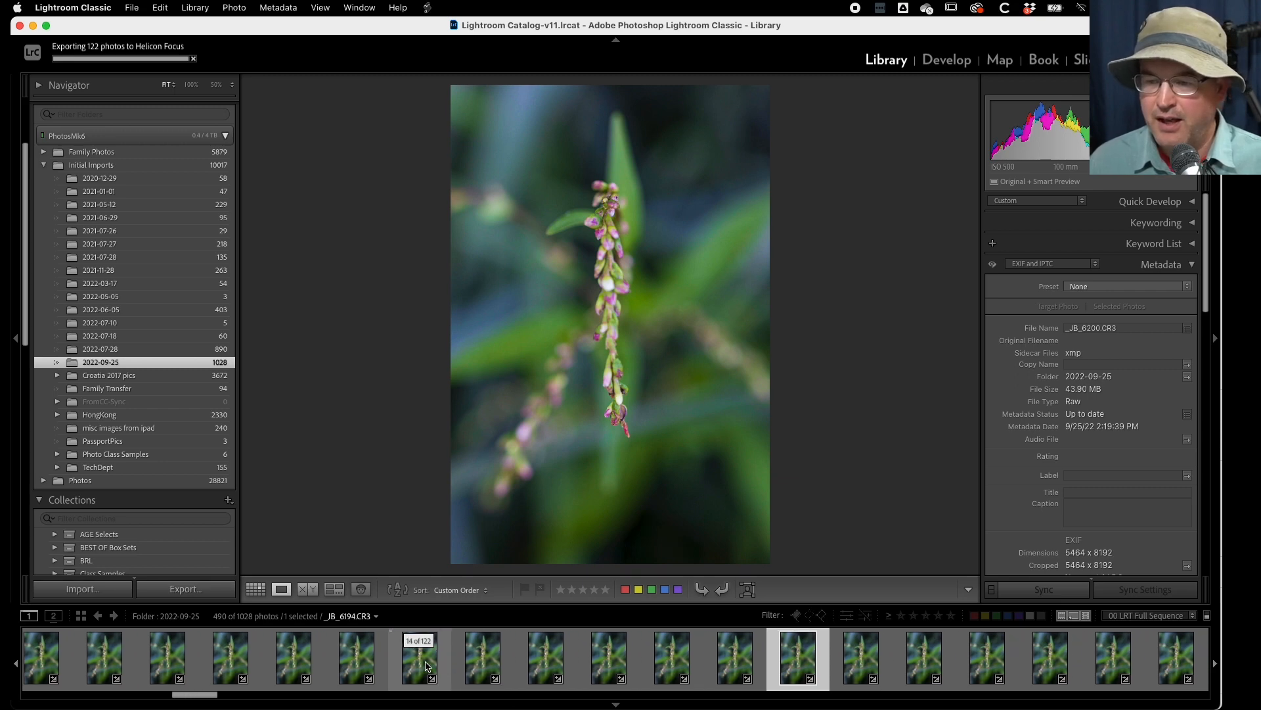
{"action": "left_click", "coordinate": [426, 666]}
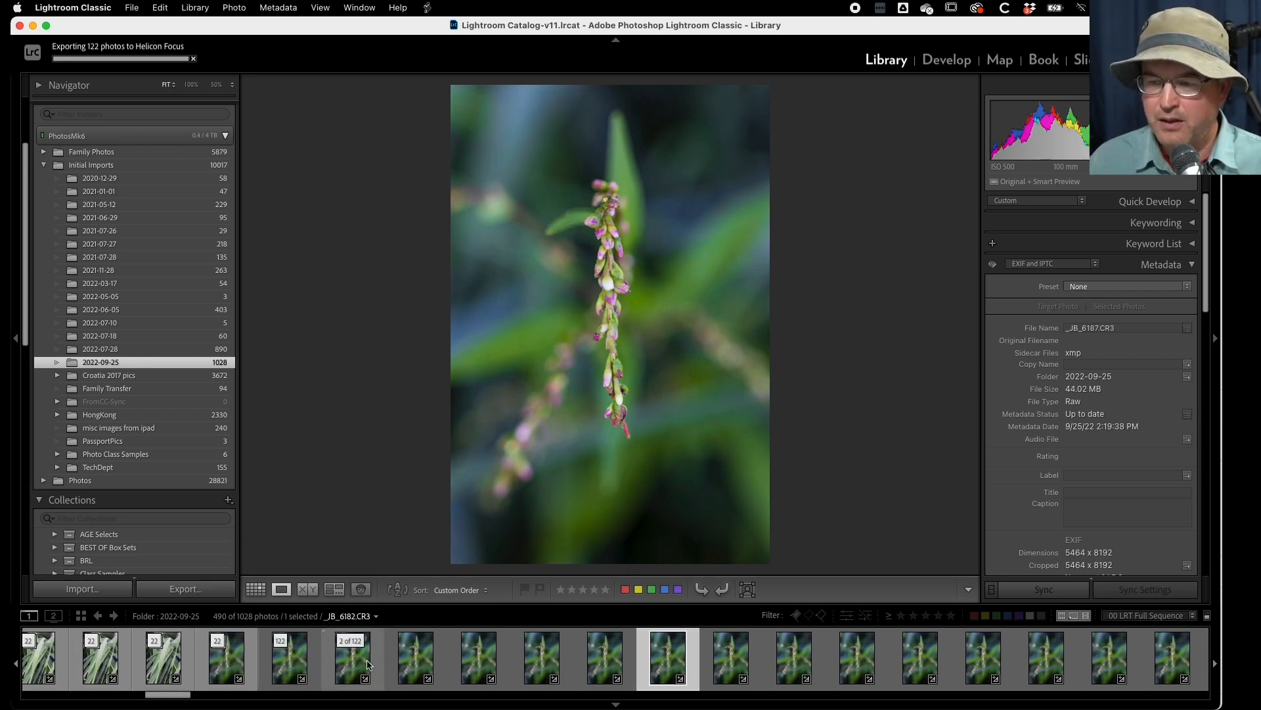
{"action": "left_click", "coordinate": [289, 660]}
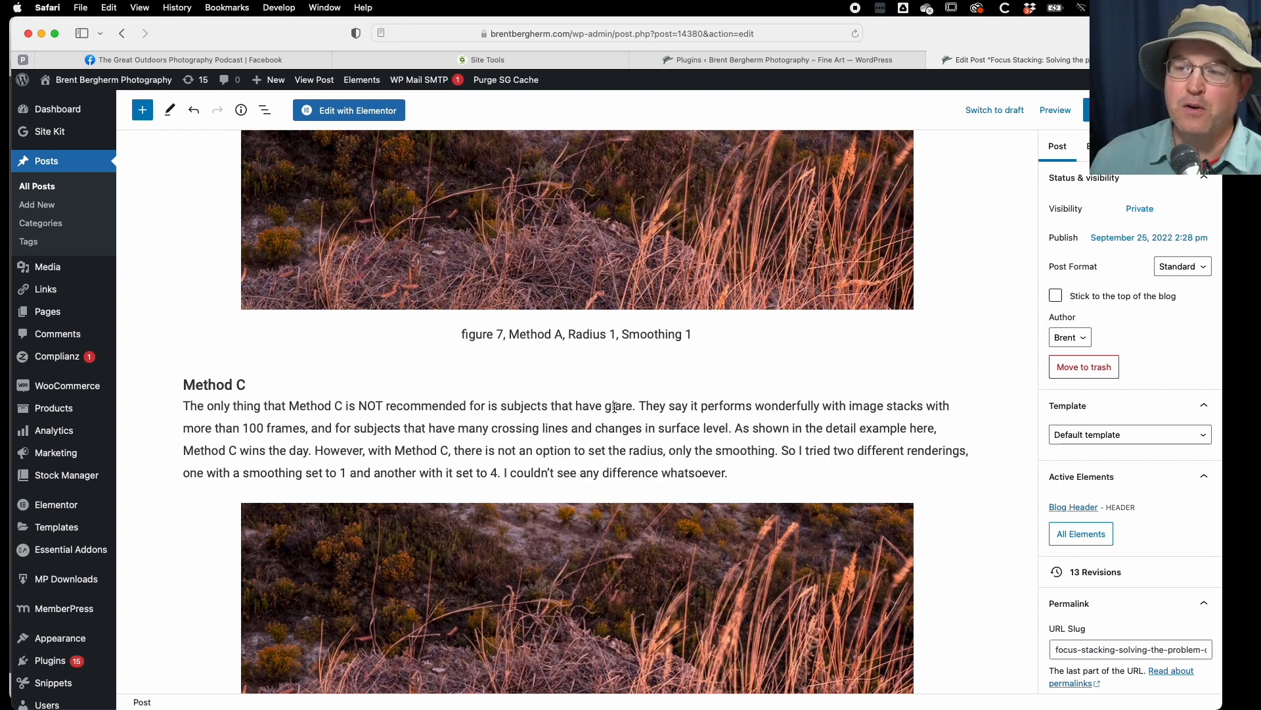
- Review the focus stacking post's Method C section, highlighting the passages on glare, 100 frames, many crossing lines and changes in surface level
{"action": "scroll", "coordinate": [615, 407], "scroll_direction": "up", "scroll_amount": 5}
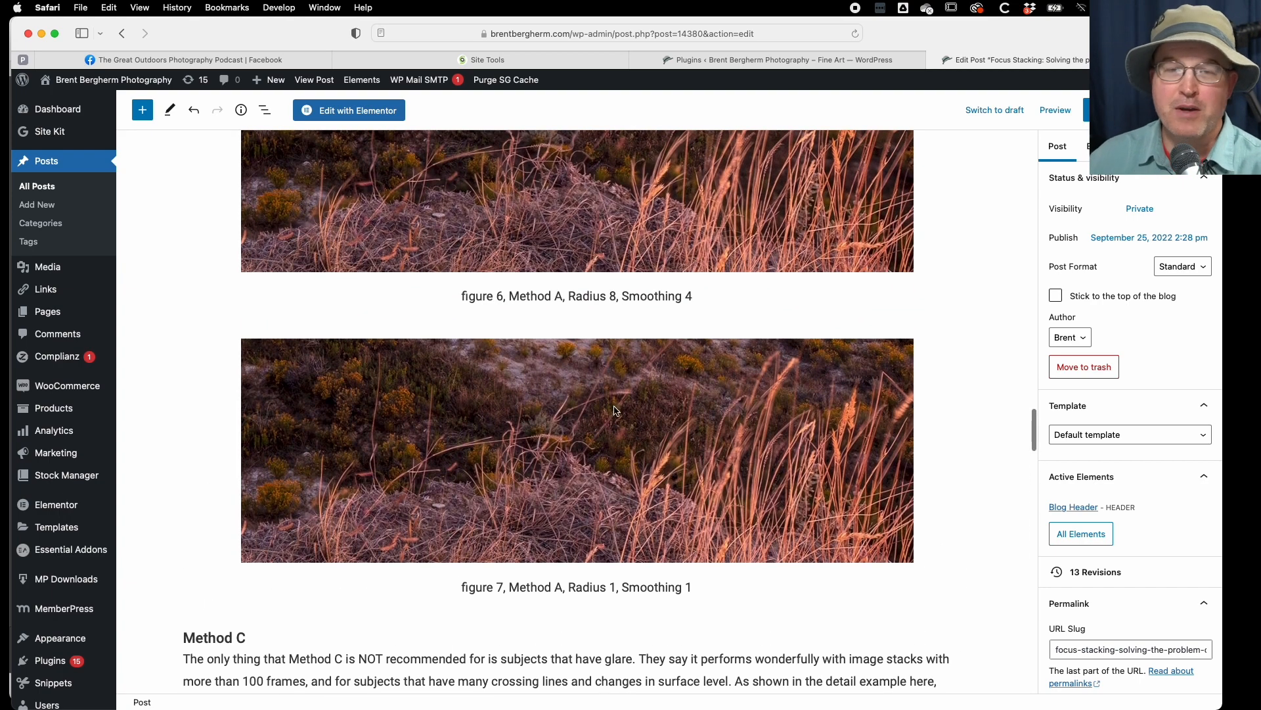
{"action": "scroll", "coordinate": [615, 410], "scroll_direction": "down", "scroll_amount": 3}
{"action": "scroll", "coordinate": [615, 411], "scroll_direction": "down", "scroll_amount": 2}
{"action": "scroll", "coordinate": [616, 411], "scroll_direction": "up", "scroll_amount": 10}
{"action": "scroll", "coordinate": [616, 410], "scroll_direction": "up", "scroll_amount": 12}
{"action": "scroll", "coordinate": [614, 407], "scroll_direction": "down", "scroll_amount": 10}
{"action": "scroll", "coordinate": [614, 407], "scroll_direction": "down", "scroll_amount": 15}
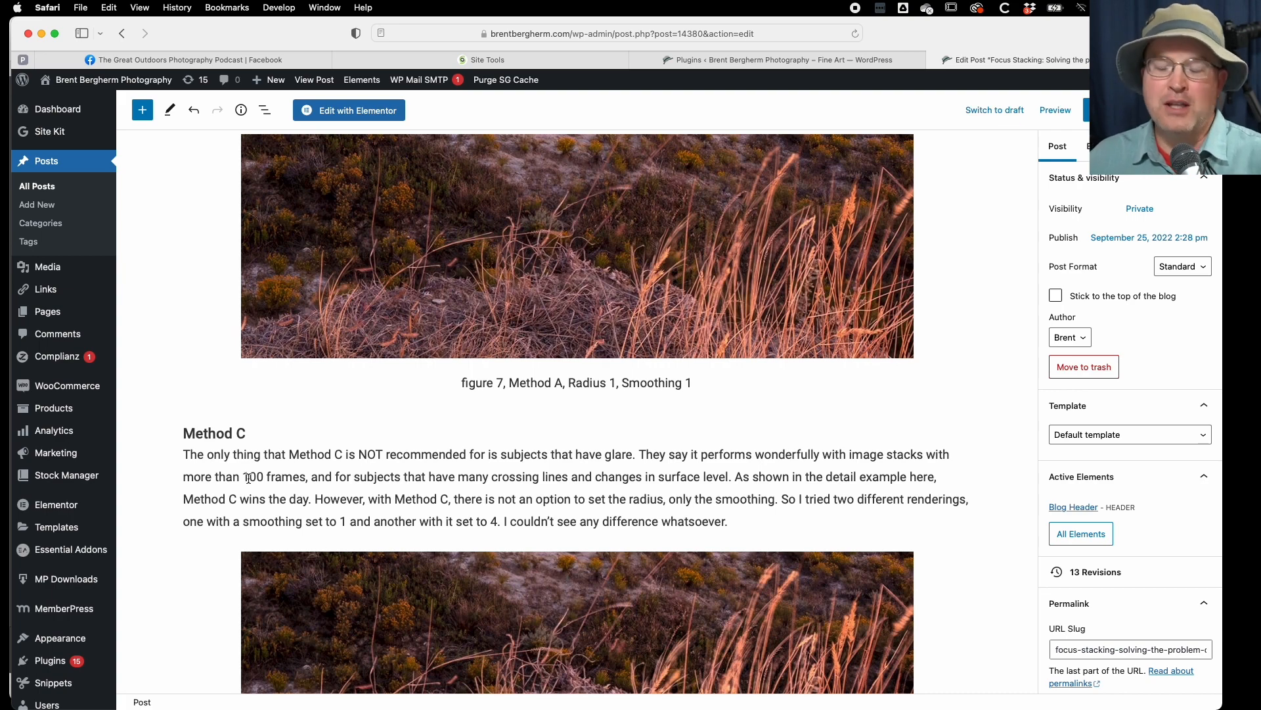
{"action": "left_click_drag", "start_coordinate": [183, 455], "coordinate": [627, 461]}
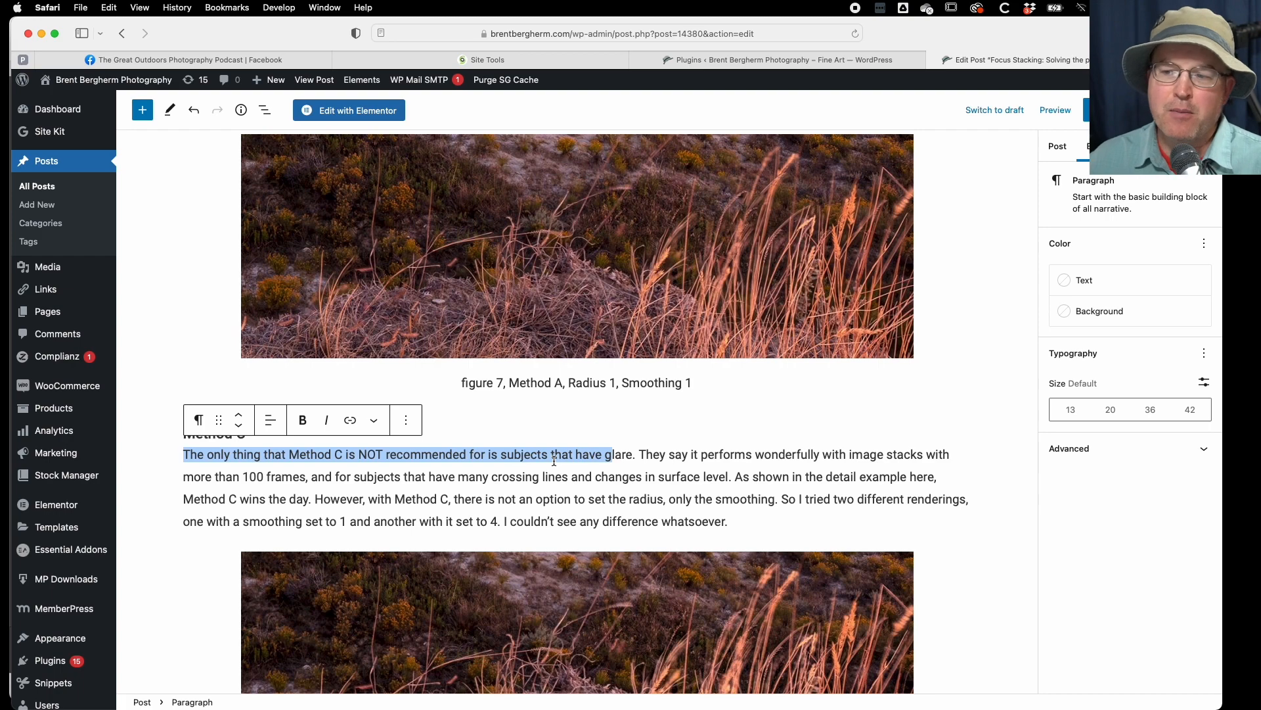
{"action": "left_click", "coordinate": [638, 455]}
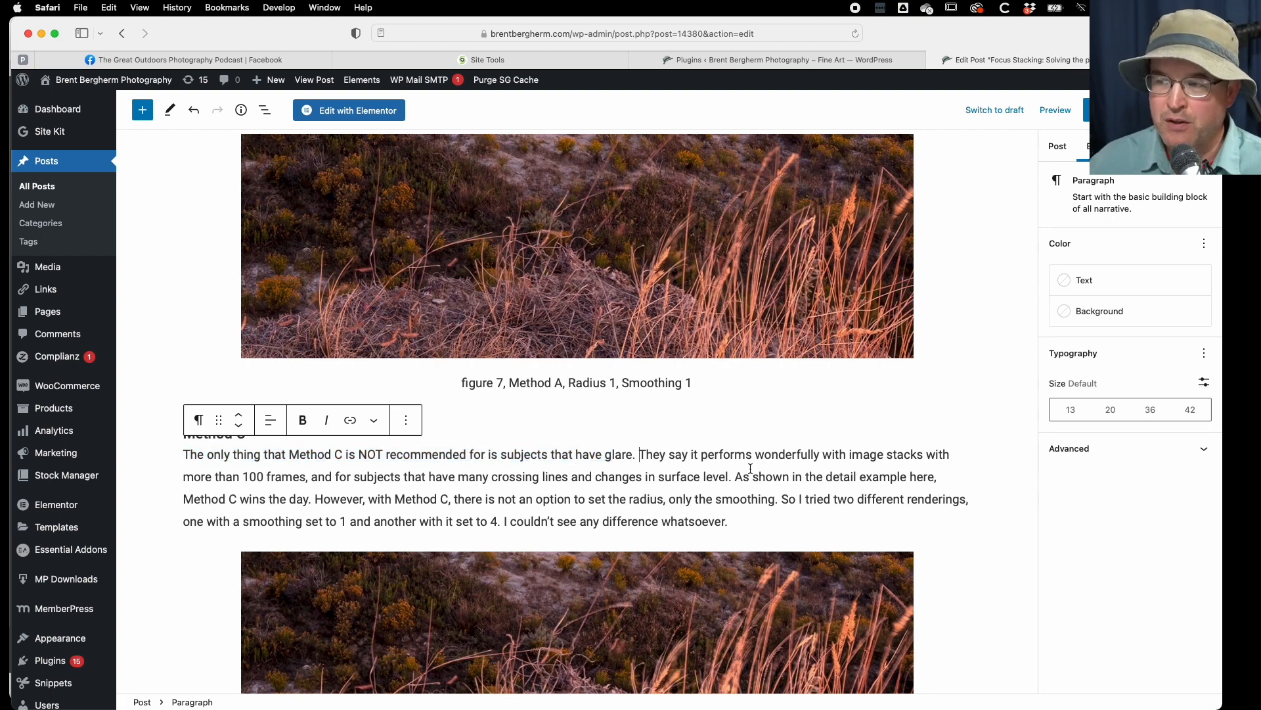
{"action": "left_click_drag", "start_coordinate": [242, 477], "coordinate": [307, 476]}
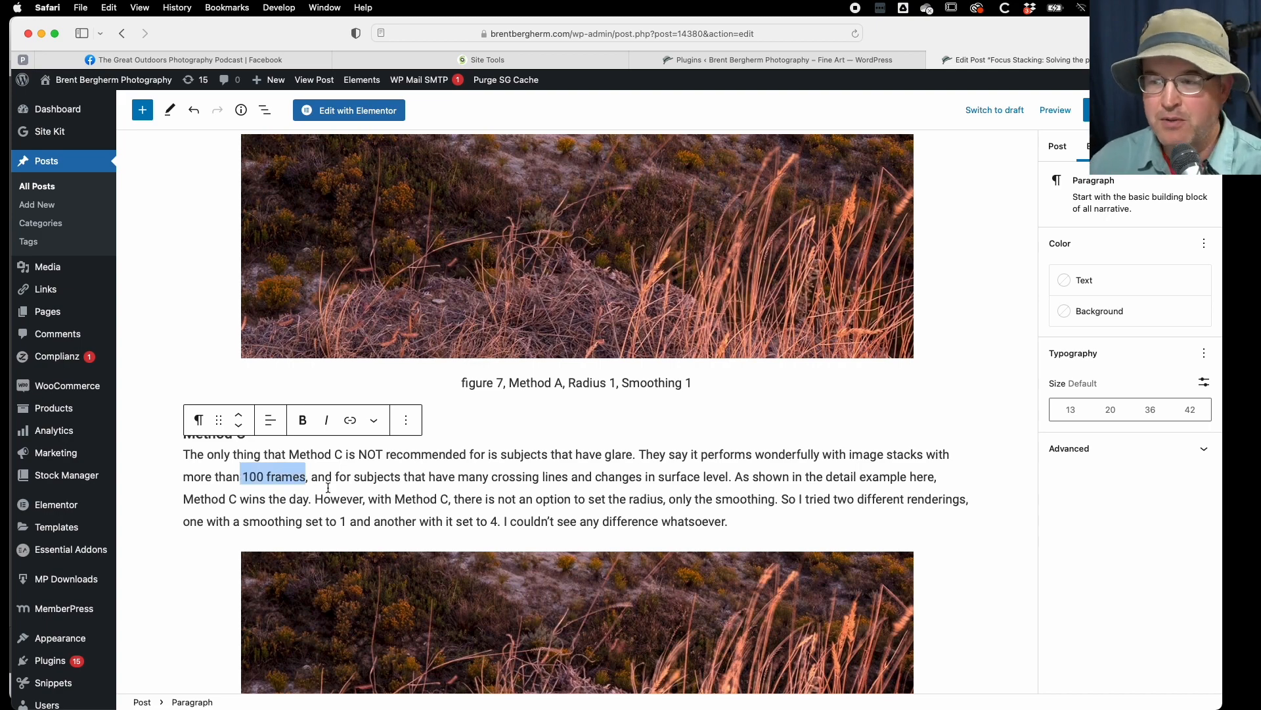
{"action": "left_click_drag", "start_coordinate": [458, 477], "coordinate": [570, 478]}
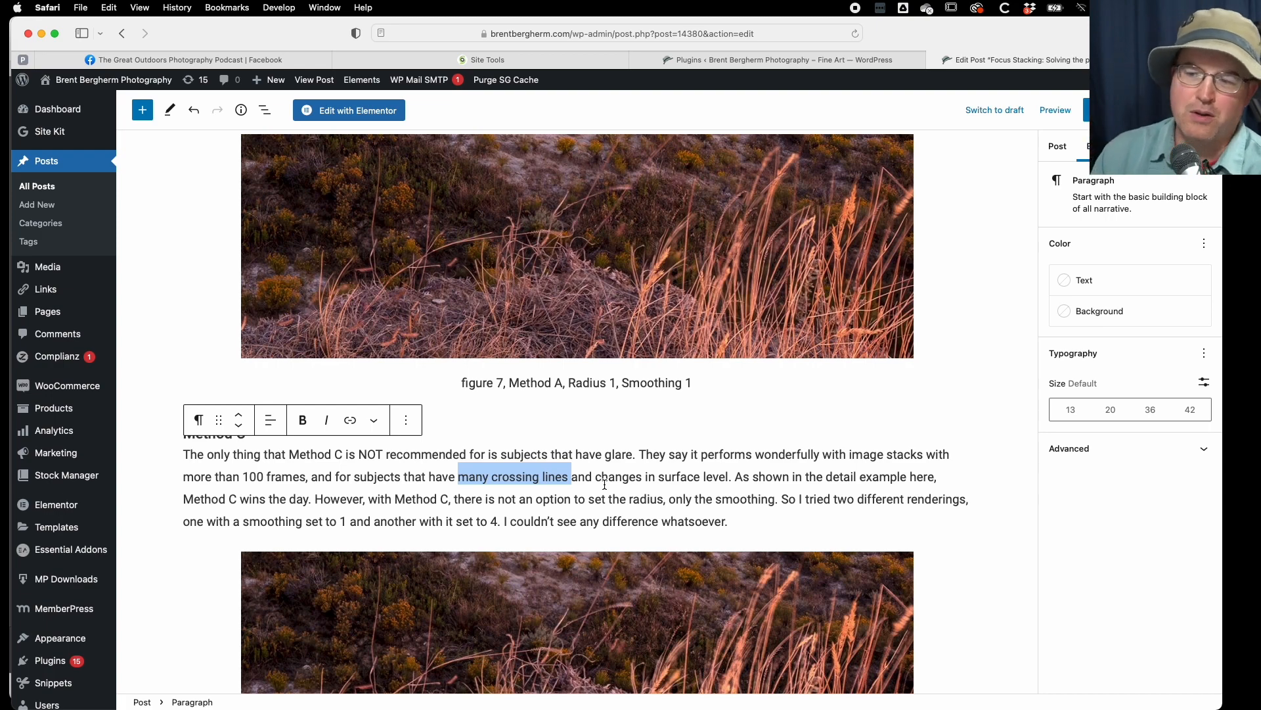
{"action": "left_click_drag", "start_coordinate": [595, 477], "coordinate": [721, 478]}
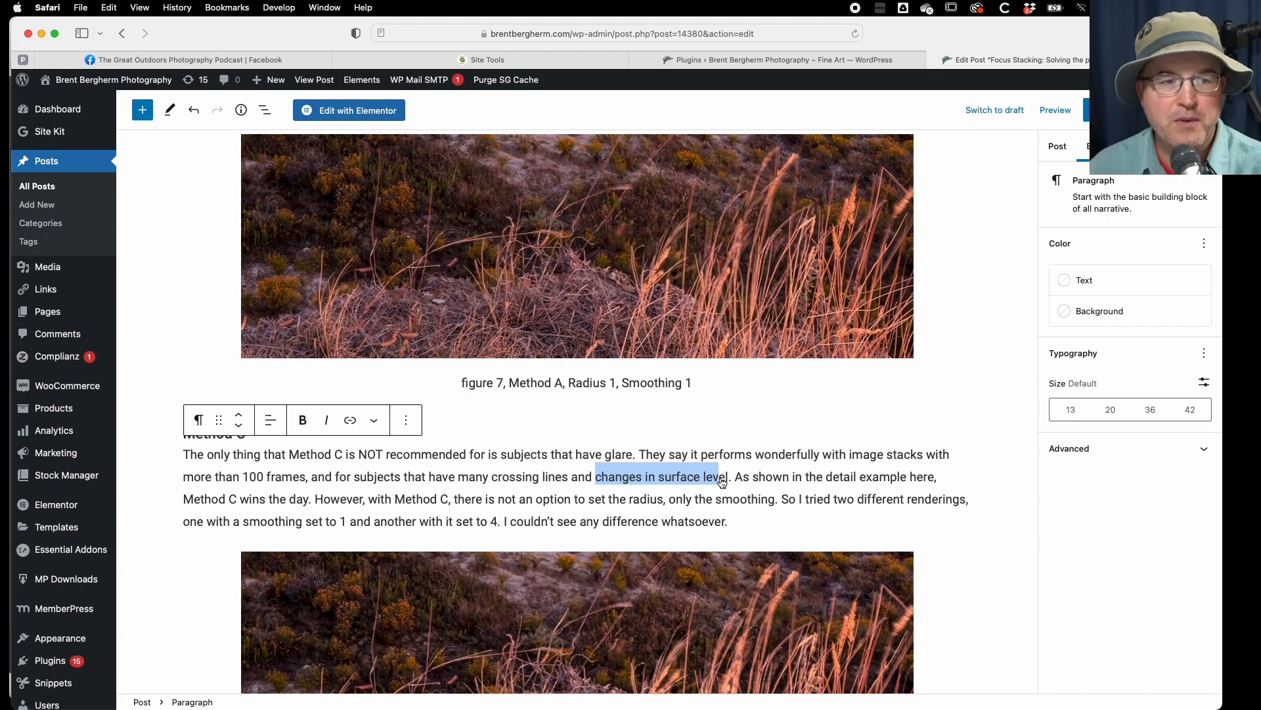
- Switch to Helicon Focus and select the first rendered result, made with Method C and smoothing 4
{"action": "key", "text": "super+Tab"}
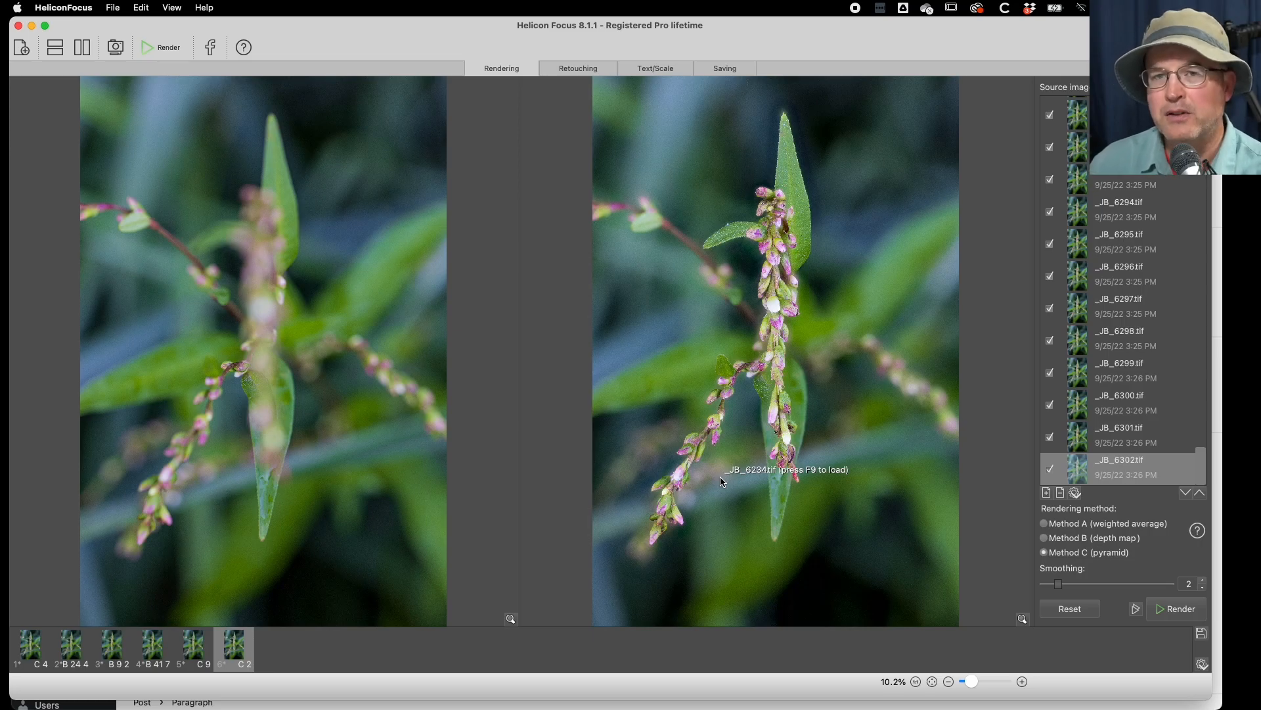
{"action": "left_click", "coordinate": [32, 648]}
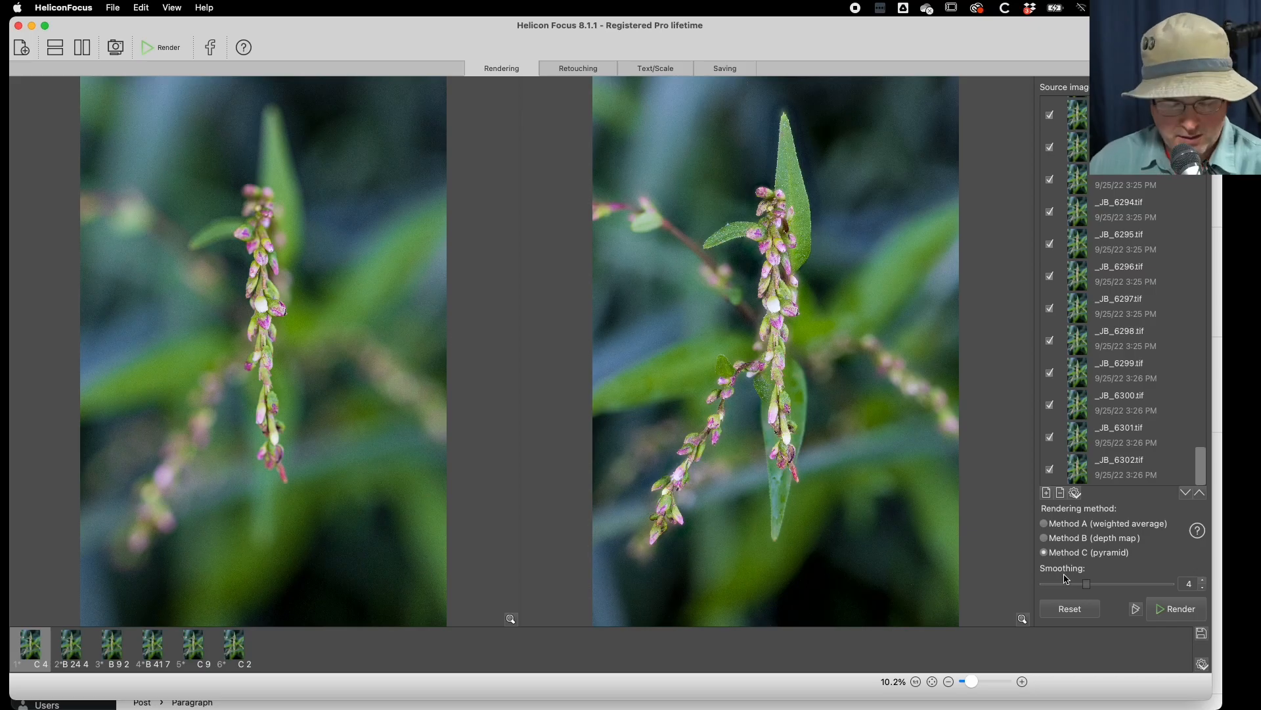
- Return to the blog post in Safari and highlight the Method B passages on simple surfaces, 100 or more images and preserving colors
{"action": "key", "text": "super+Tab"}
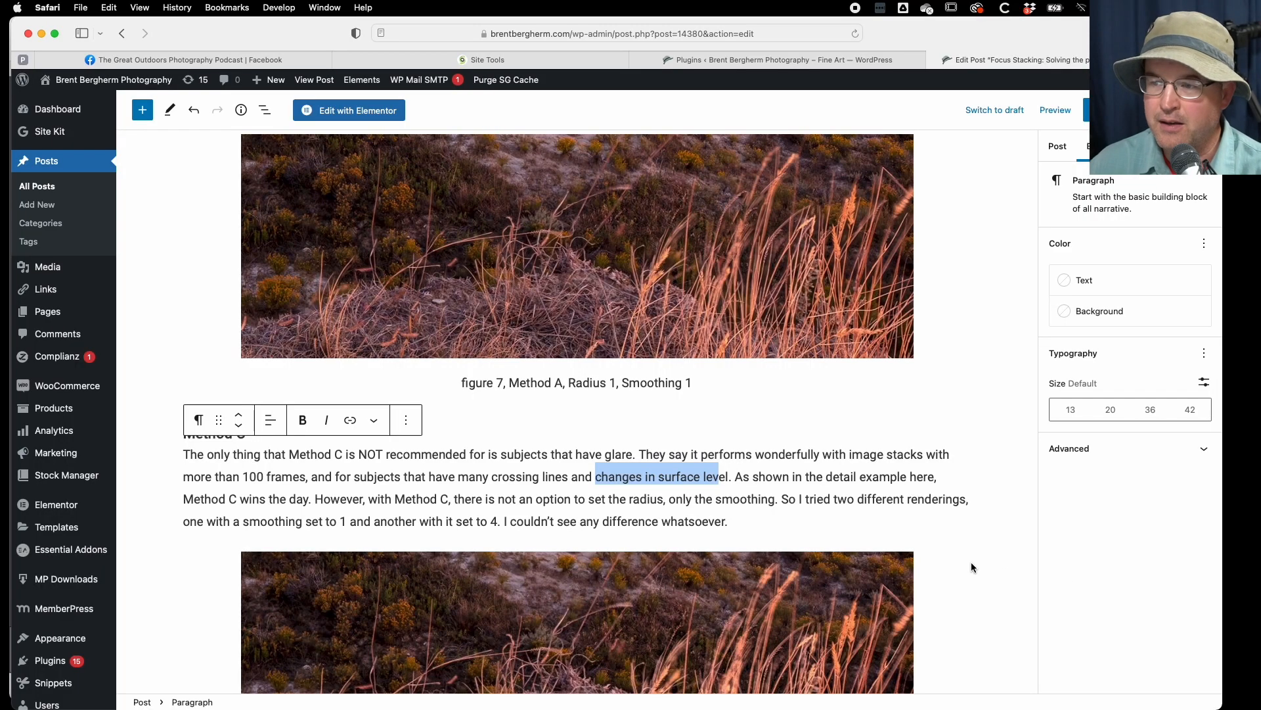
{"action": "scroll", "coordinate": [817, 534], "scroll_direction": "down", "scroll_amount": 2}
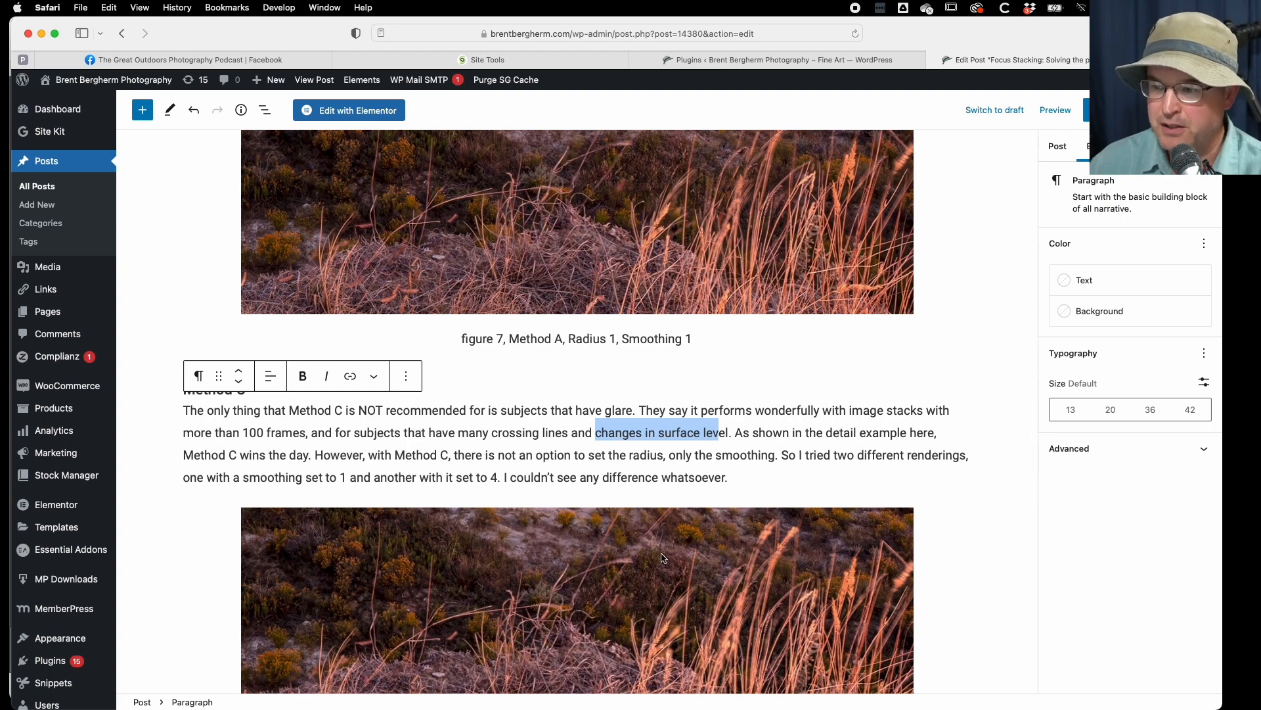
{"action": "scroll", "coordinate": [660, 558], "scroll_direction": "down", "scroll_amount": 4}
{"action": "scroll", "coordinate": [542, 497], "scroll_direction": "up", "scroll_amount": 3}
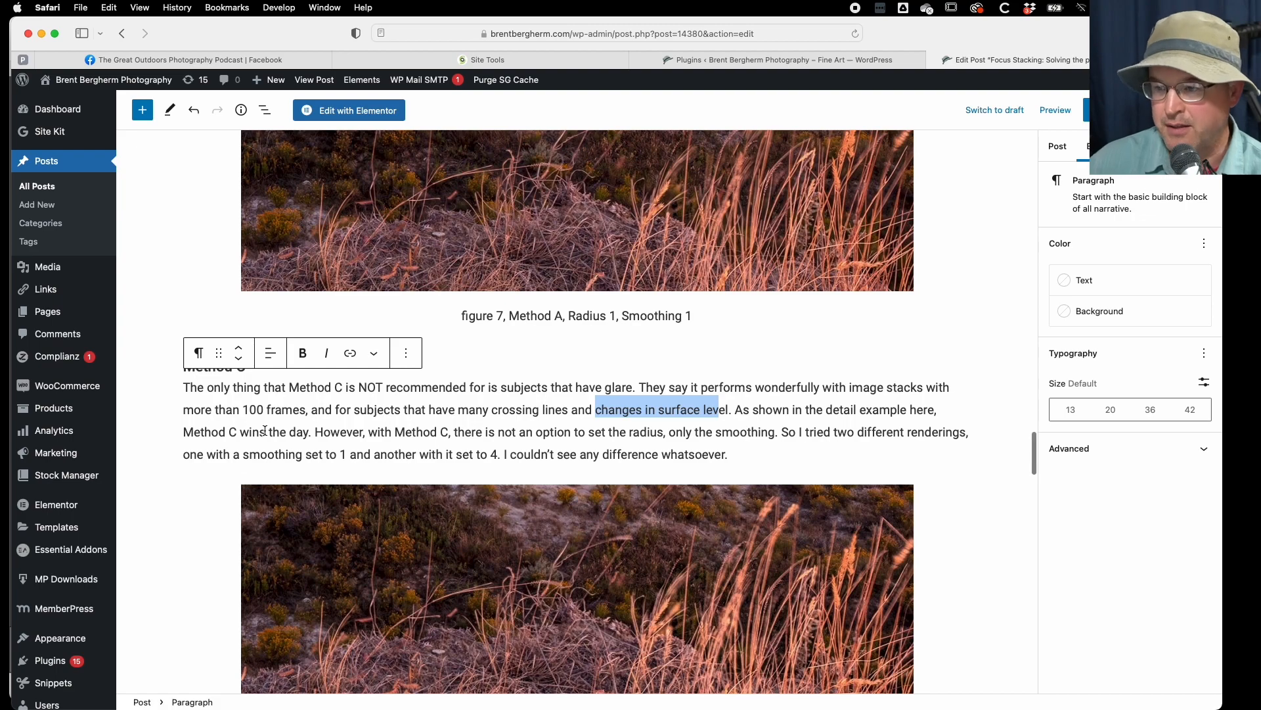
{"action": "scroll", "coordinate": [265, 430], "scroll_direction": "up", "scroll_amount": 10}
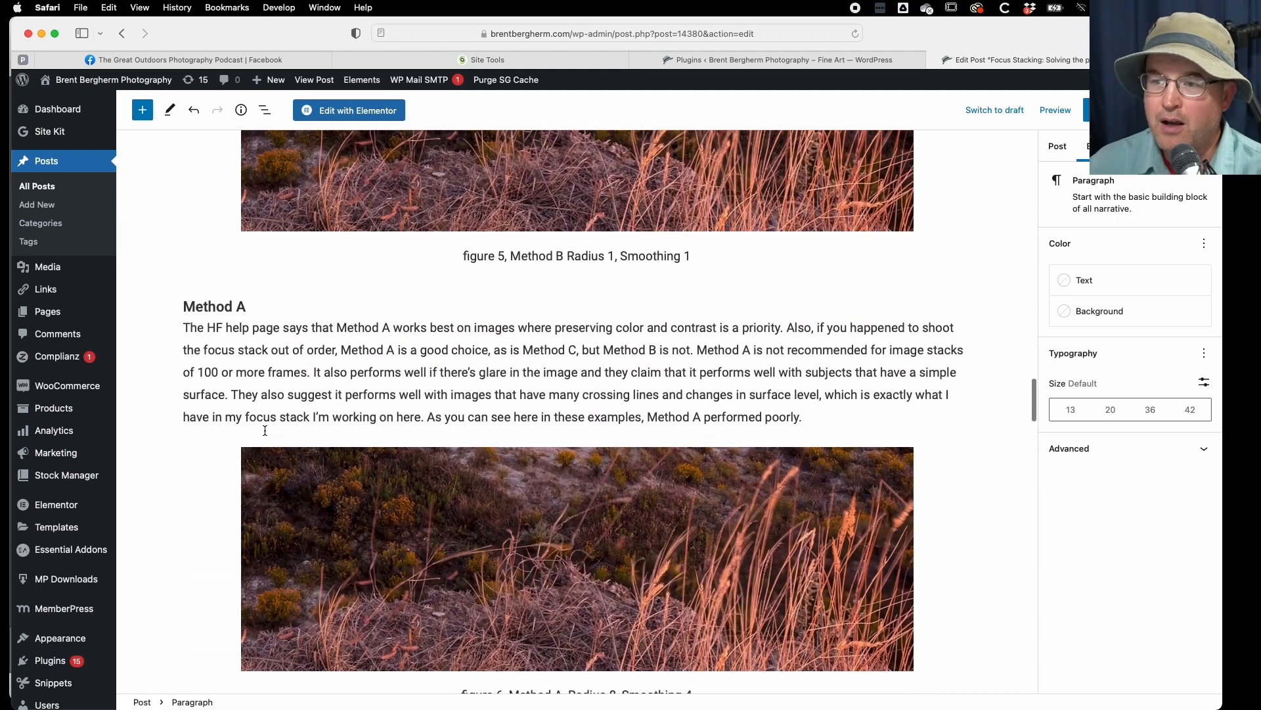
{"action": "scroll", "coordinate": [265, 431], "scroll_direction": "up", "scroll_amount": 10}
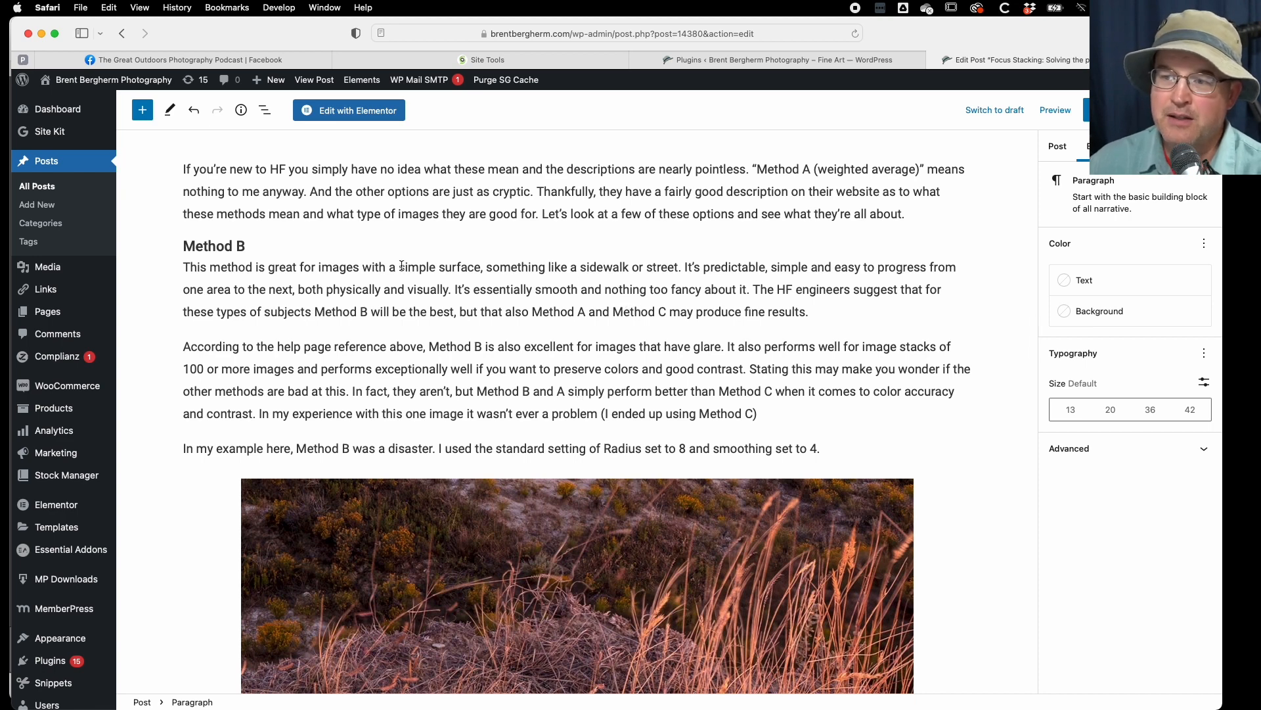
{"action": "left_click_drag", "start_coordinate": [397, 266], "coordinate": [495, 270]}
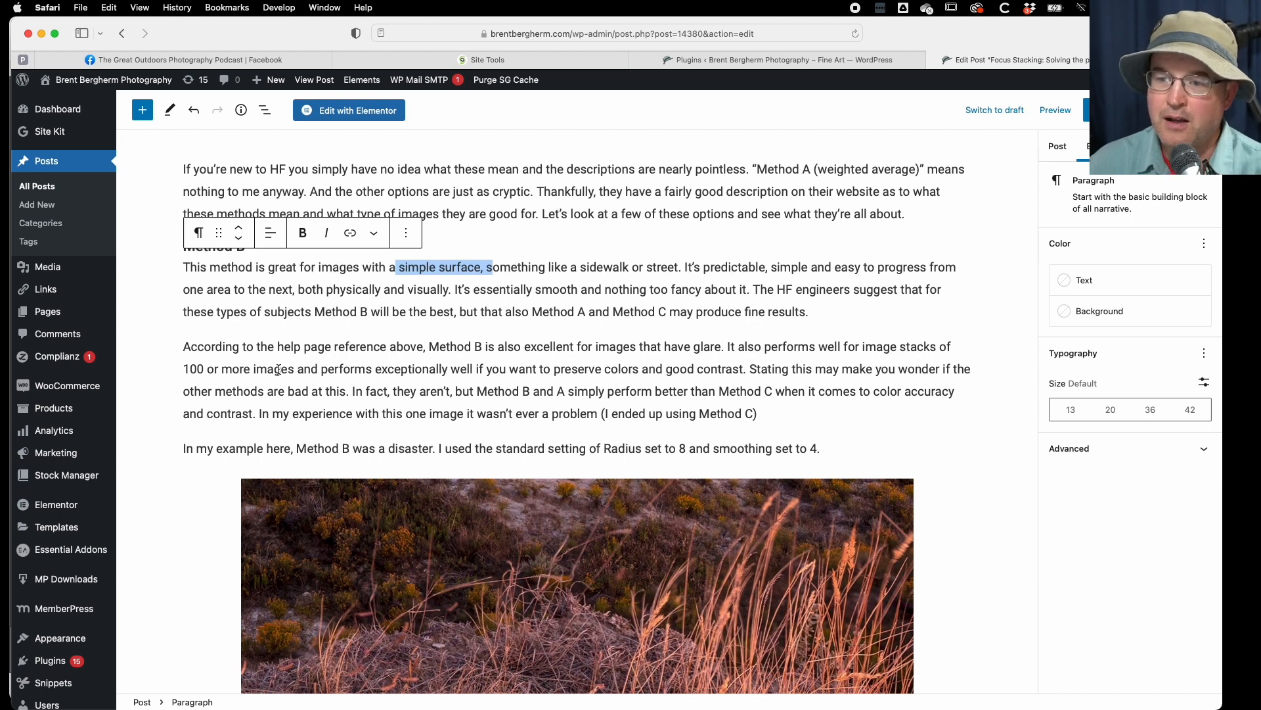
{"action": "left_click_drag", "start_coordinate": [215, 368], "coordinate": [373, 370]}
{"action": "left_click_drag", "start_coordinate": [526, 370], "coordinate": [648, 370]}
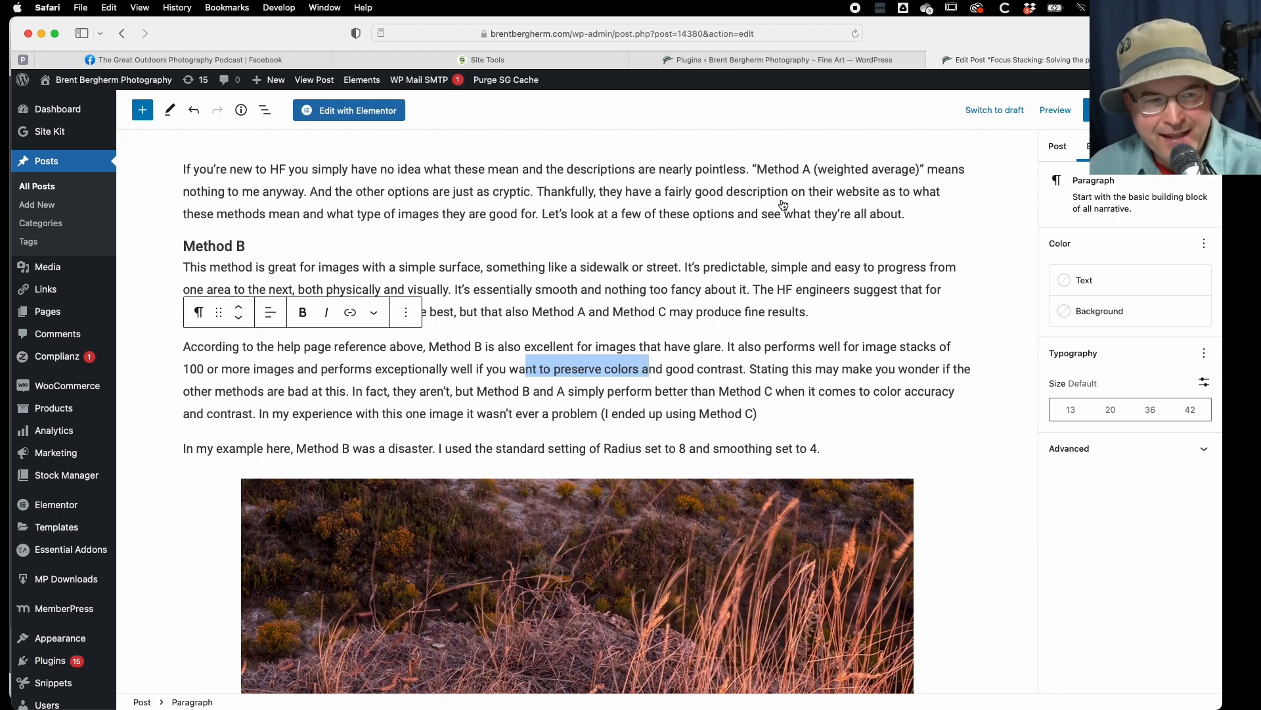
- Switch to Helicon Focus and inspect the rendered image at 100% where the upper blossoms overlap the green leaf
{"action": "key", "text": "super+Tab"}
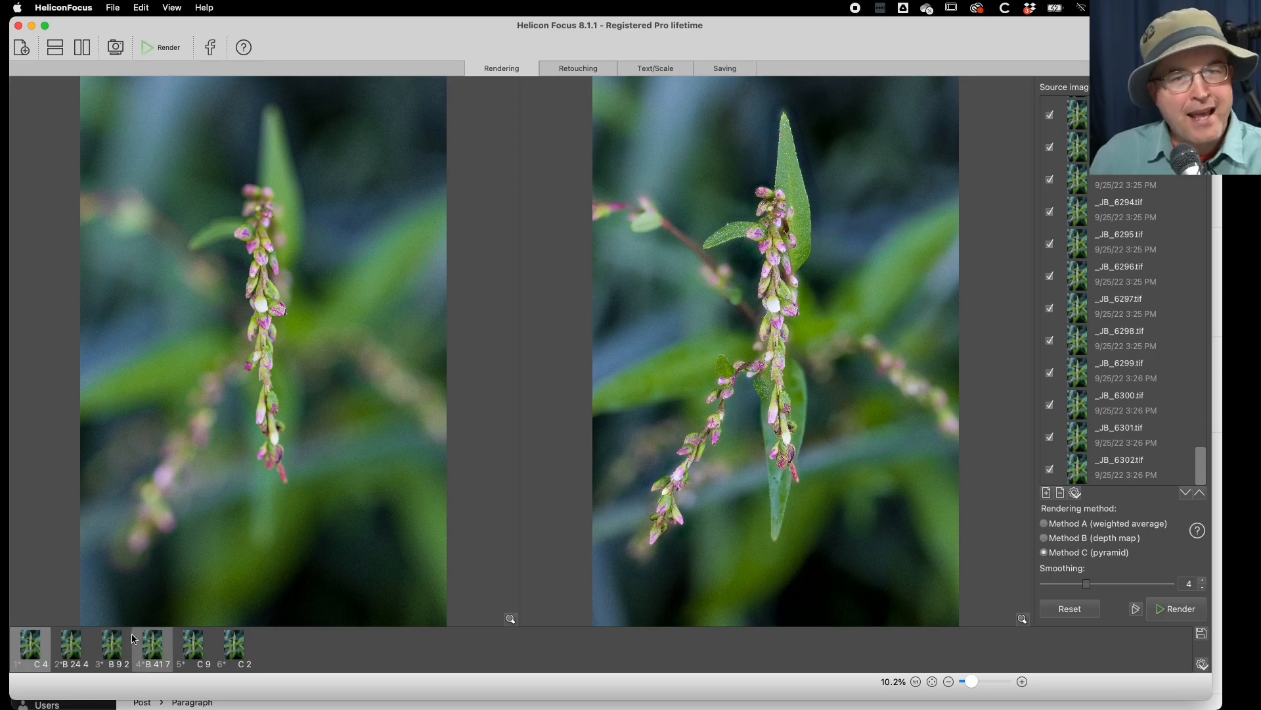
{"action": "mouse_move", "coordinate": [134, 639]}
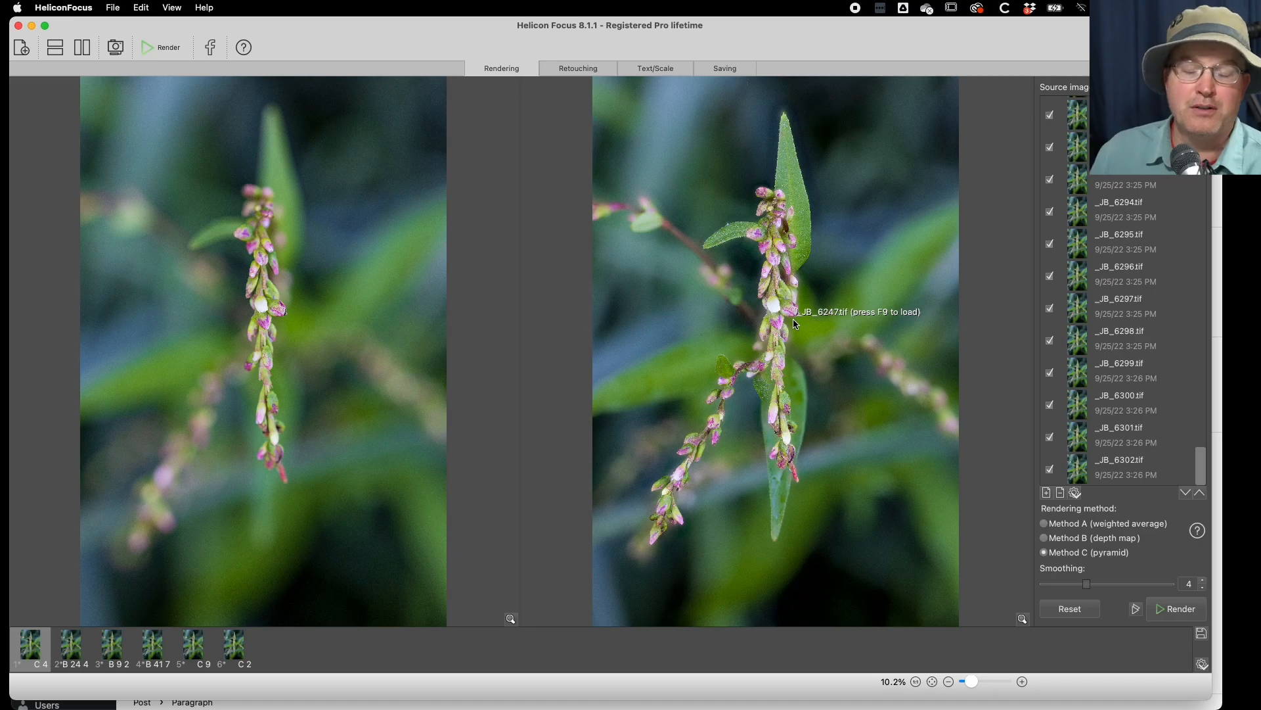
{"action": "left_click", "coordinate": [794, 231]}
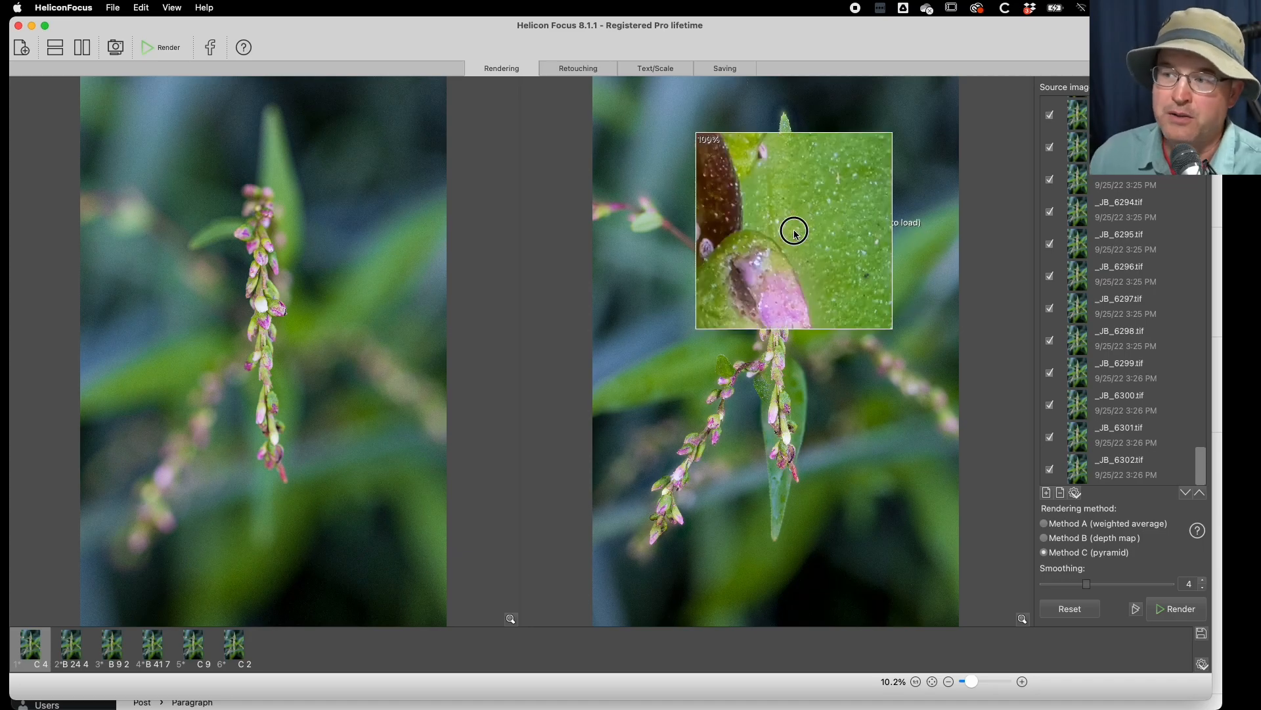
{"action": "left_click_drag", "start_coordinate": [794, 231], "coordinate": [794, 244]}
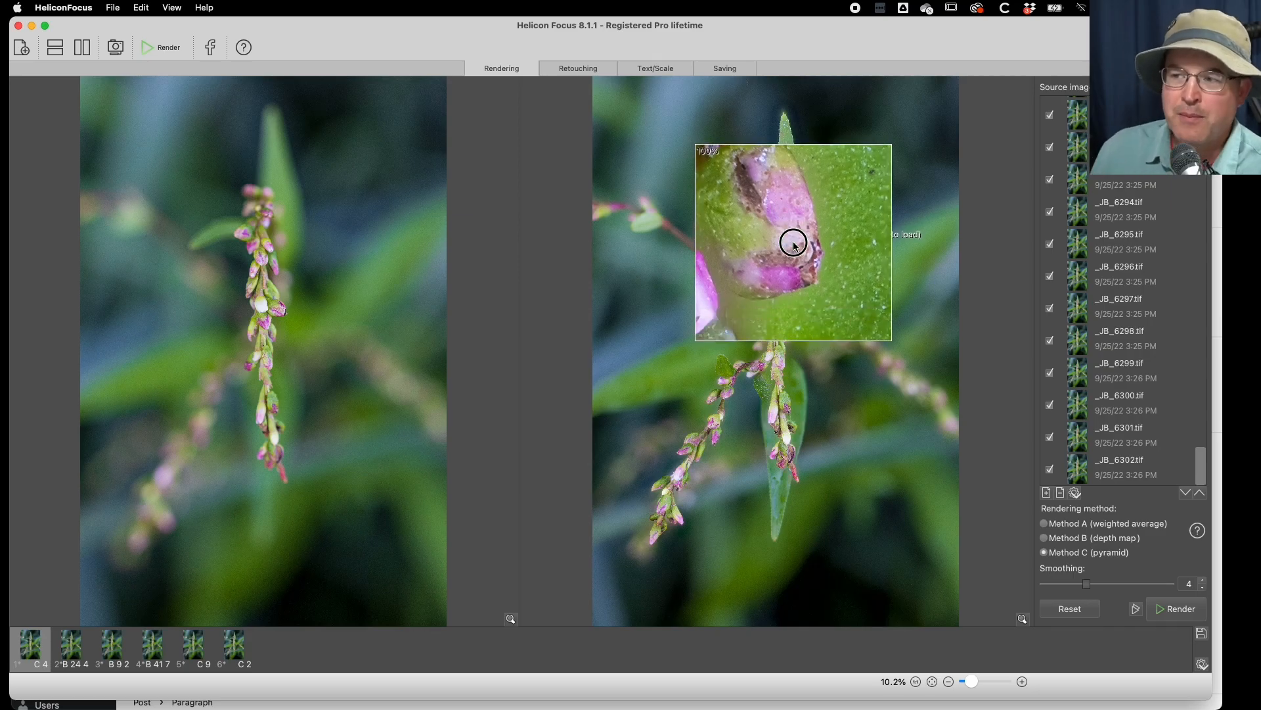
{"action": "left_click_drag", "start_coordinate": [794, 245], "coordinate": [793, 241]}
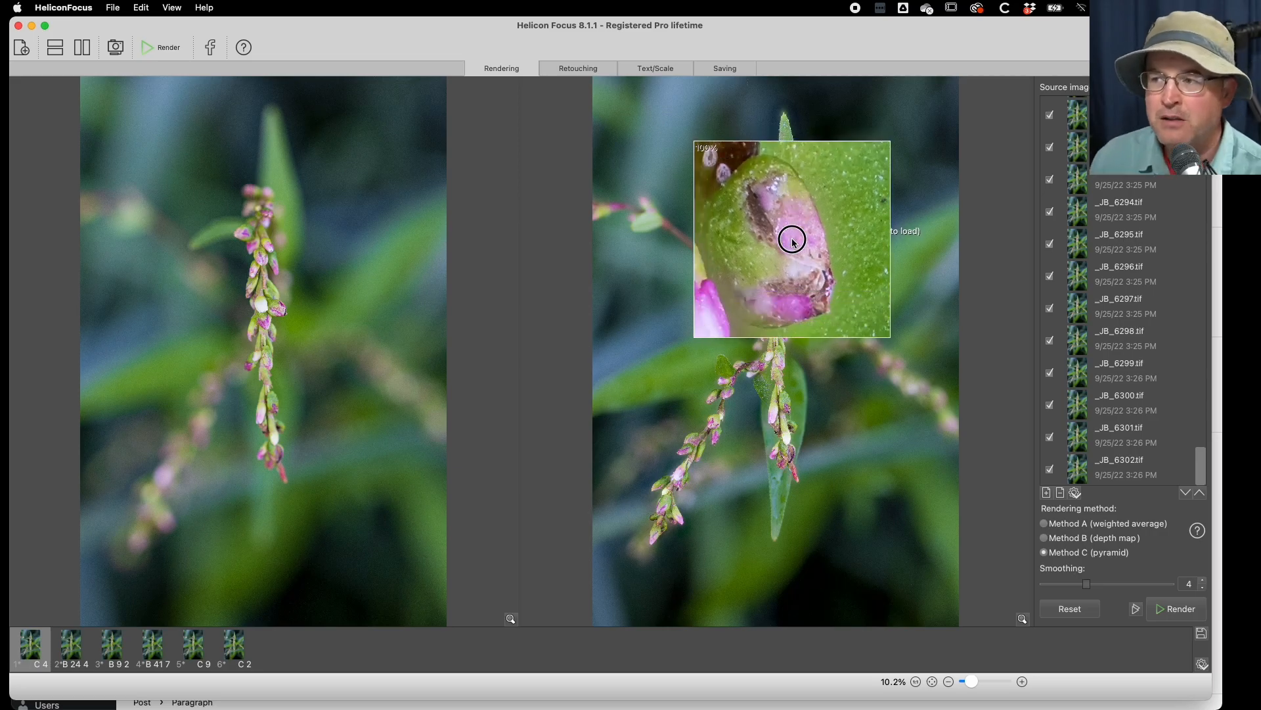
{"action": "left_click_drag", "start_coordinate": [792, 242], "coordinate": [797, 243]}
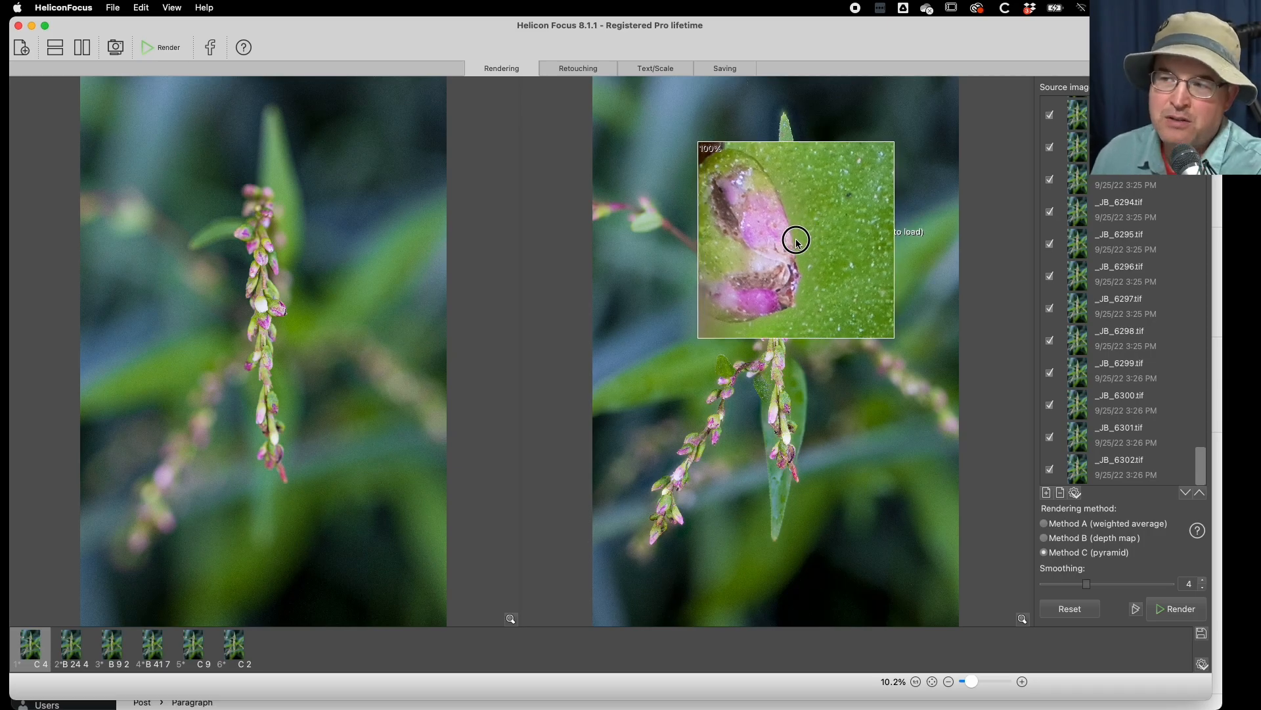
{"action": "left_click_drag", "start_coordinate": [797, 243], "coordinate": [797, 241]}
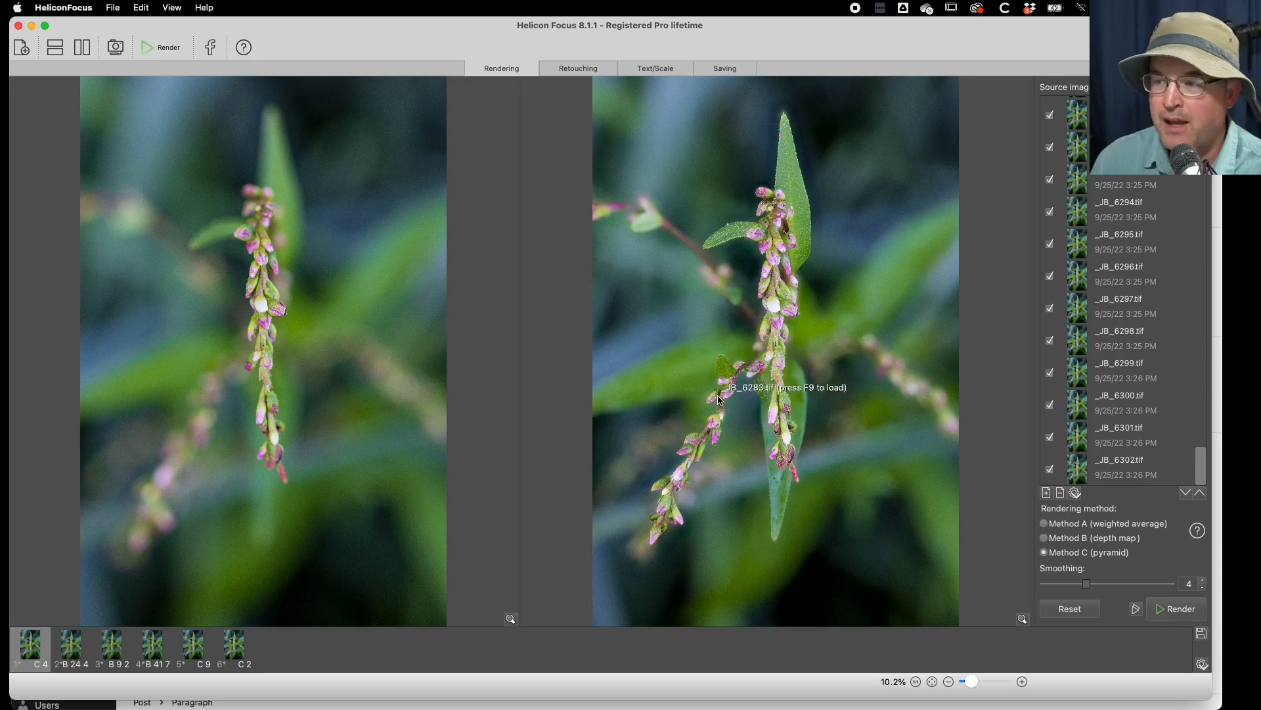
- Compare at 100% the blossom edges on the lower side stalk with the leaf and blossoms near the spike's upper part
{"action": "left_click_drag", "start_coordinate": [719, 432], "coordinate": [716, 439]}
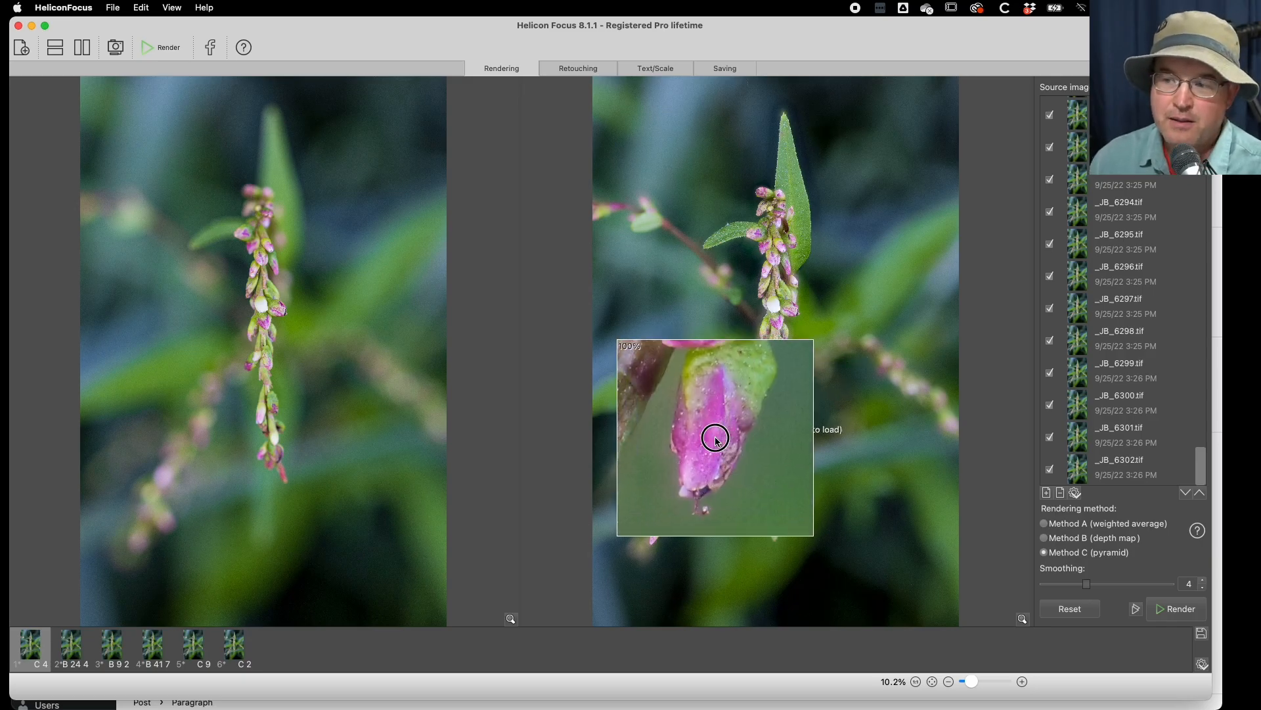
{"action": "left_click_drag", "start_coordinate": [717, 439], "coordinate": [725, 440]}
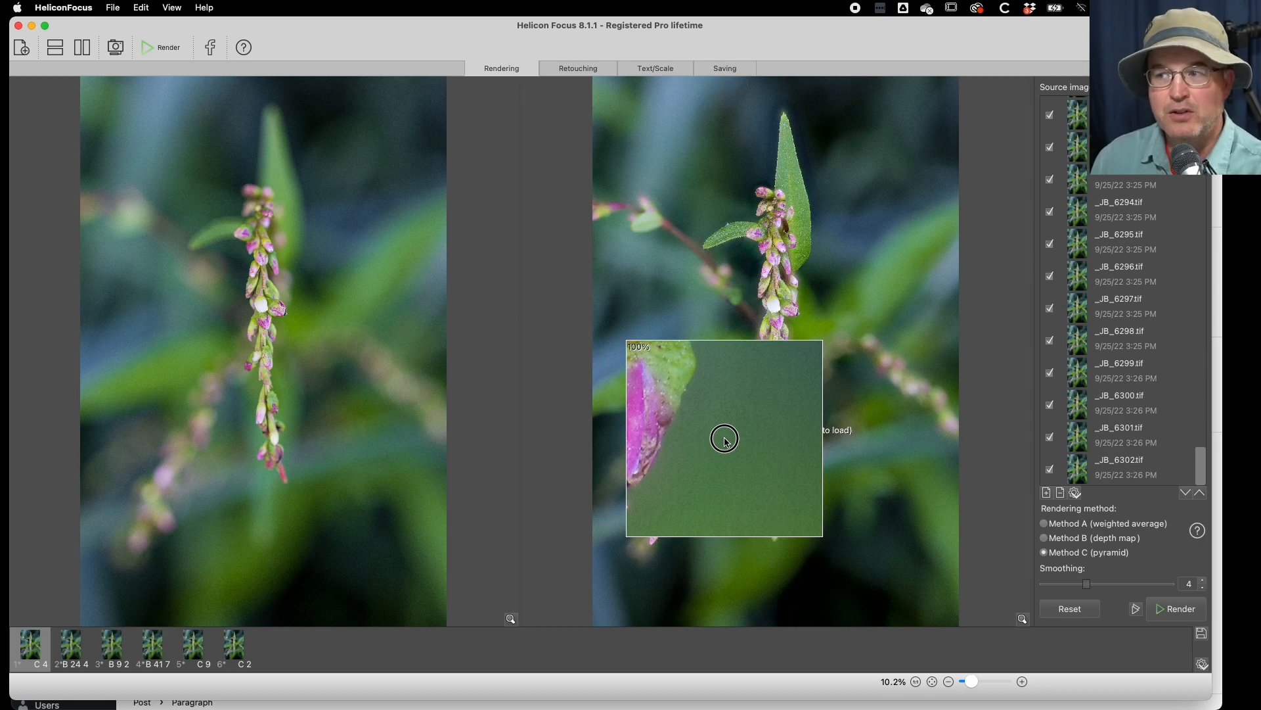
{"action": "left_click_drag", "start_coordinate": [725, 441], "coordinate": [807, 237]}
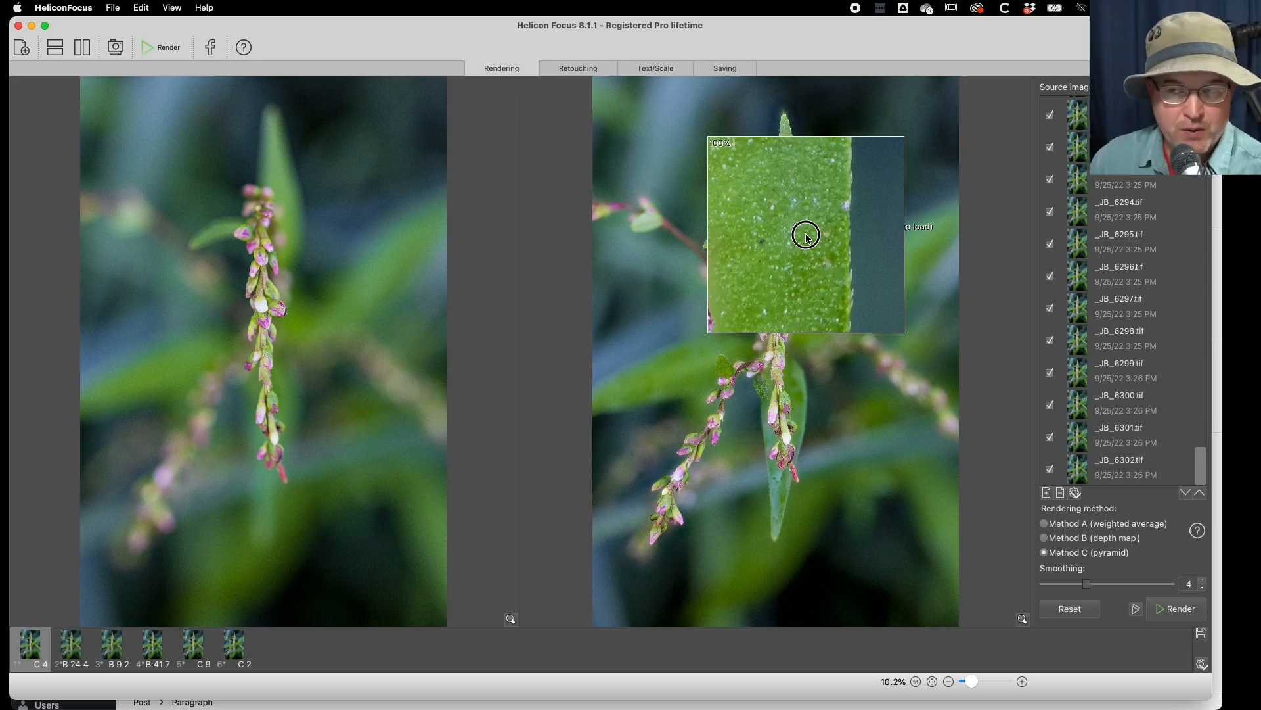
{"action": "left_click_drag", "start_coordinate": [807, 237], "coordinate": [787, 246]}
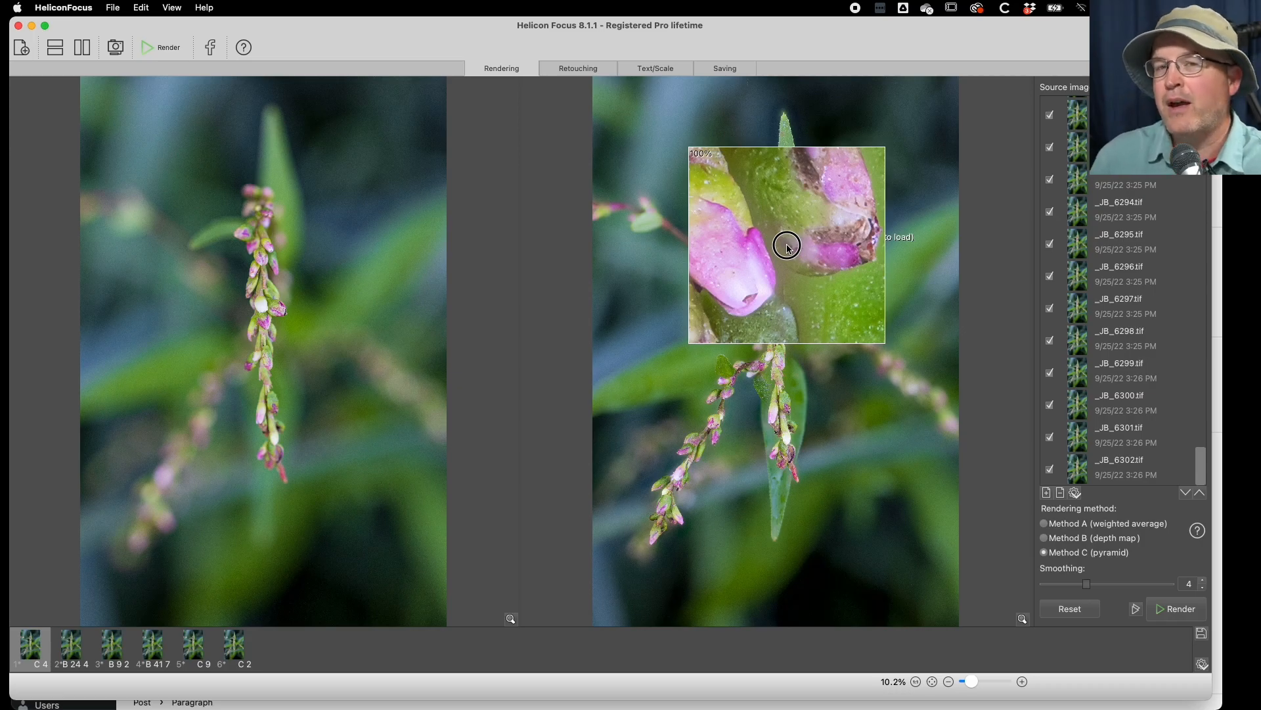
{"action": "left_click", "coordinate": [789, 247]}
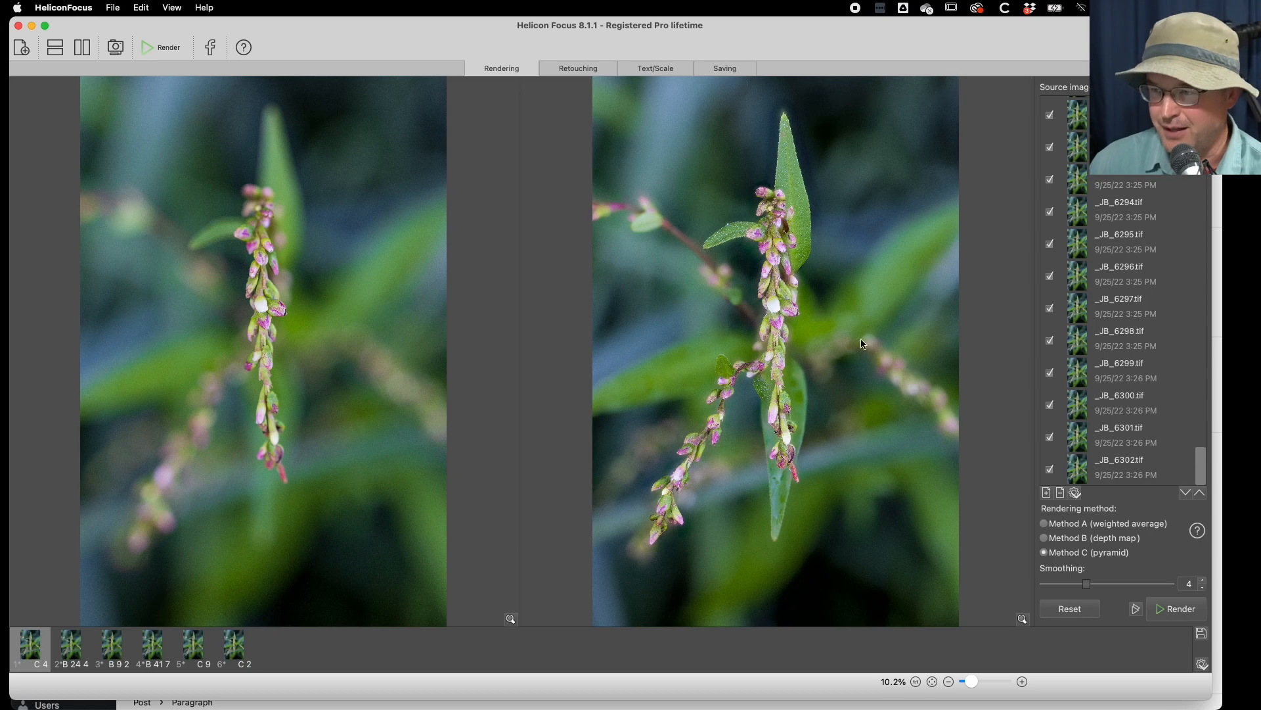
- Examine the rendered flower spike at 100% from its lower tip to the upper leaf overlap and the gap between the middle blossoms
{"action": "left_click", "coordinate": [786, 472]}
{"action": "left_click_drag", "start_coordinate": [785, 471], "coordinate": [798, 246]}
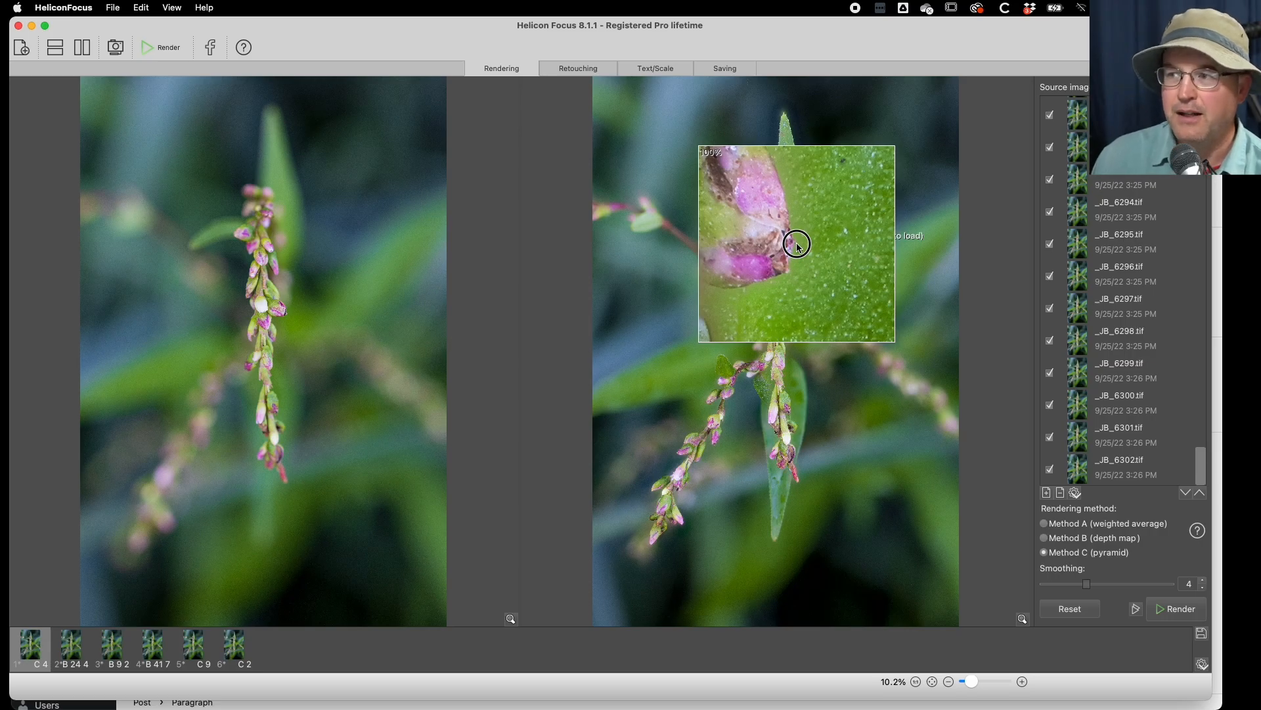
{"action": "left_click_drag", "start_coordinate": [798, 246], "coordinate": [789, 321]}
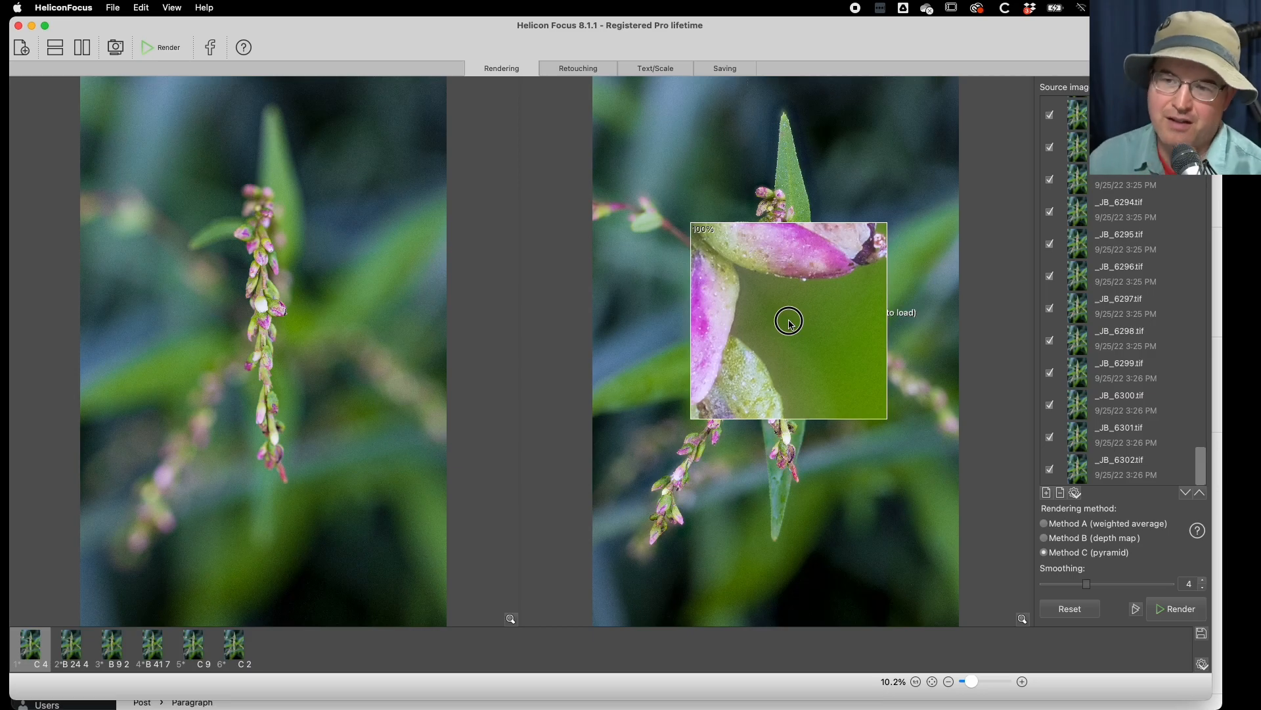
- Open the Method B result with radius 24 and smoothing 4 and inspect the blossom edges against the upper leaf at 100%
{"action": "left_click_drag", "start_coordinate": [791, 322], "coordinate": [791, 322]}
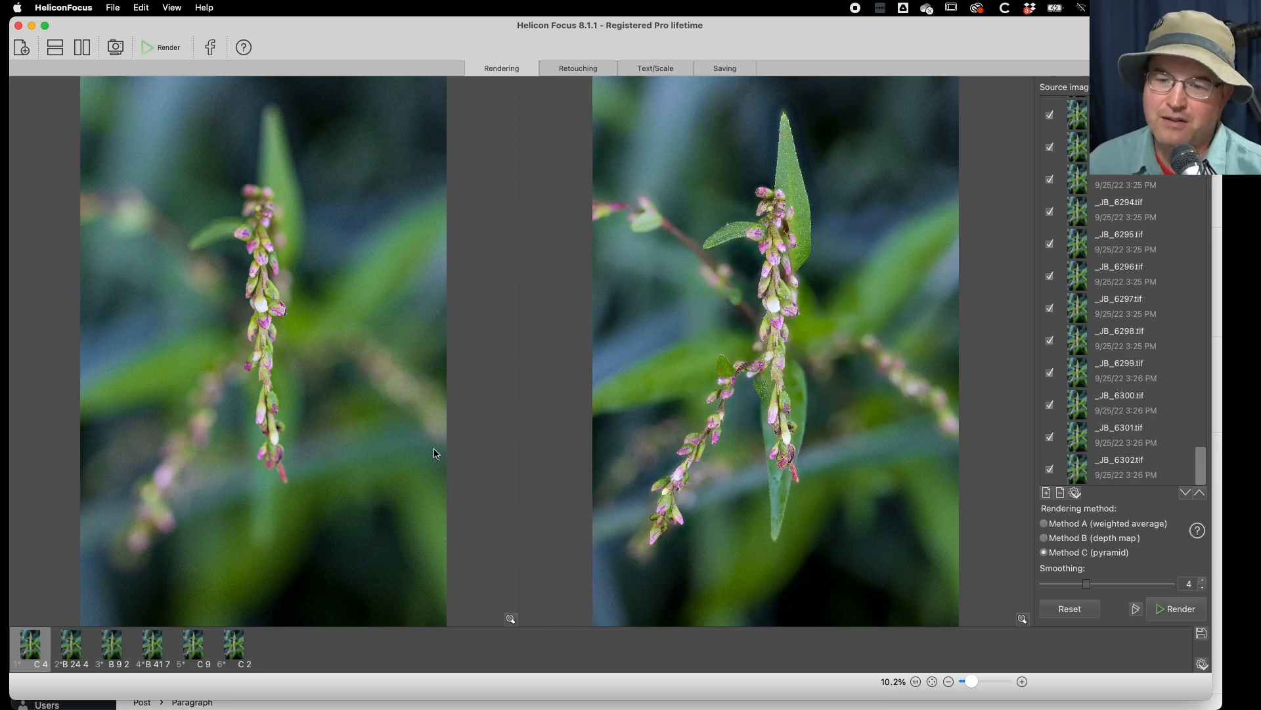
{"action": "left_click", "coordinate": [72, 648]}
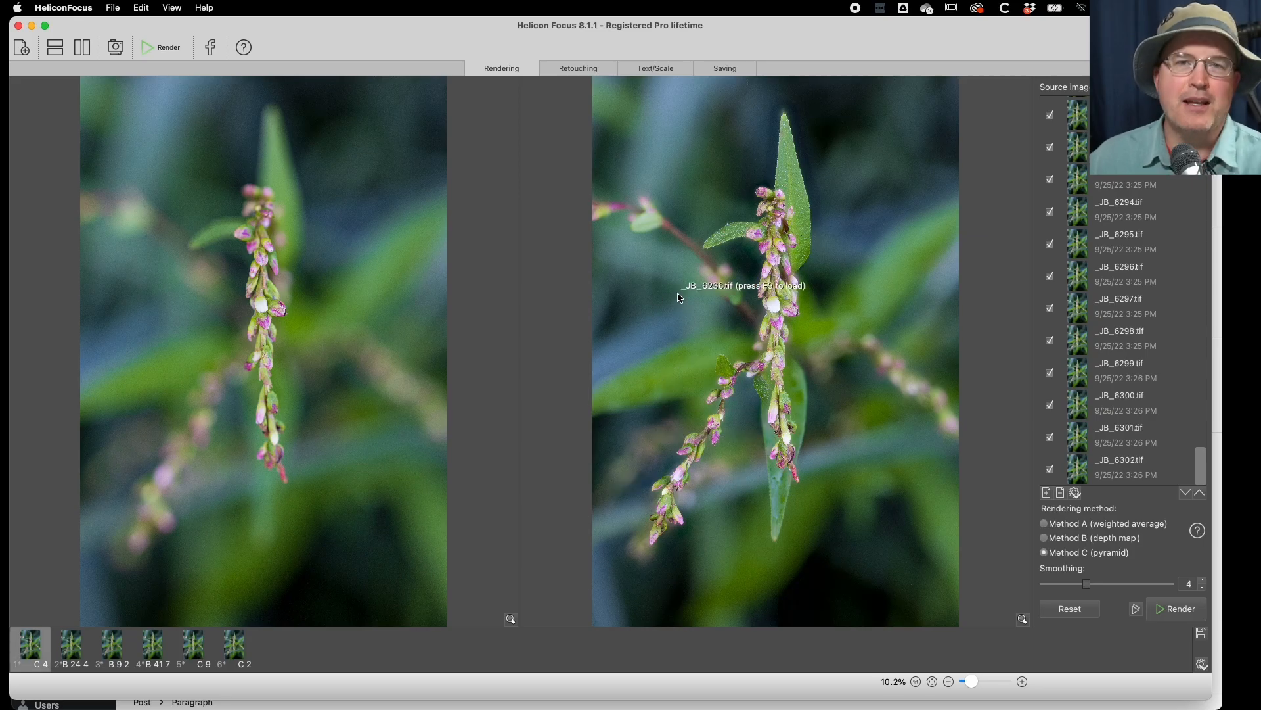
{"action": "left_click", "coordinate": [72, 647]}
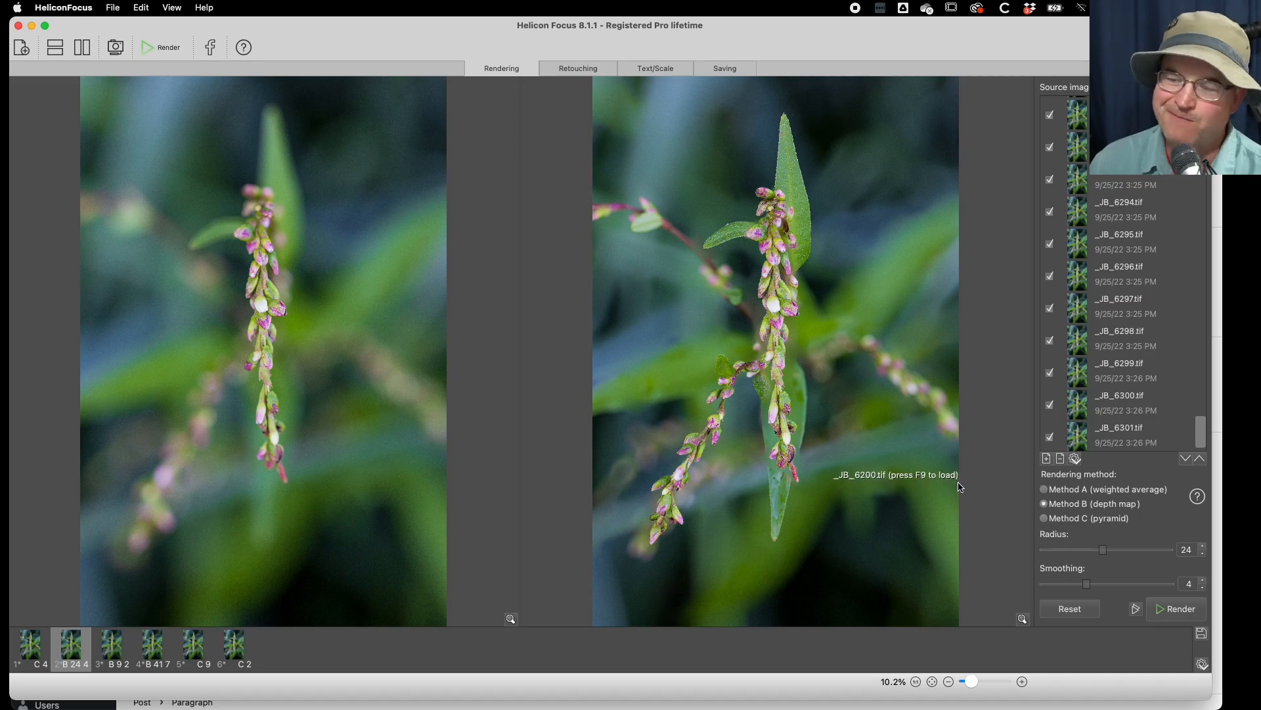
{"action": "left_click", "coordinate": [793, 250]}
{"action": "left_click_drag", "start_coordinate": [792, 250], "coordinate": [793, 263]}
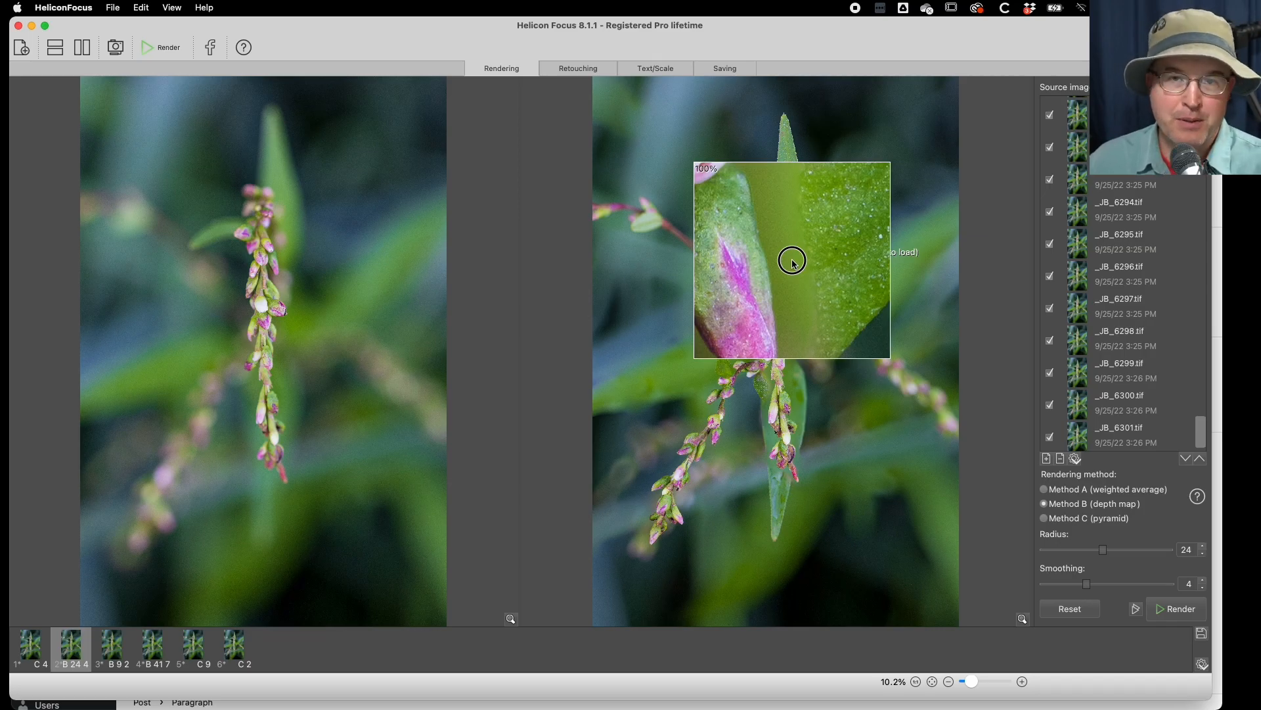
{"action": "left_click_drag", "start_coordinate": [793, 261], "coordinate": [796, 260]}
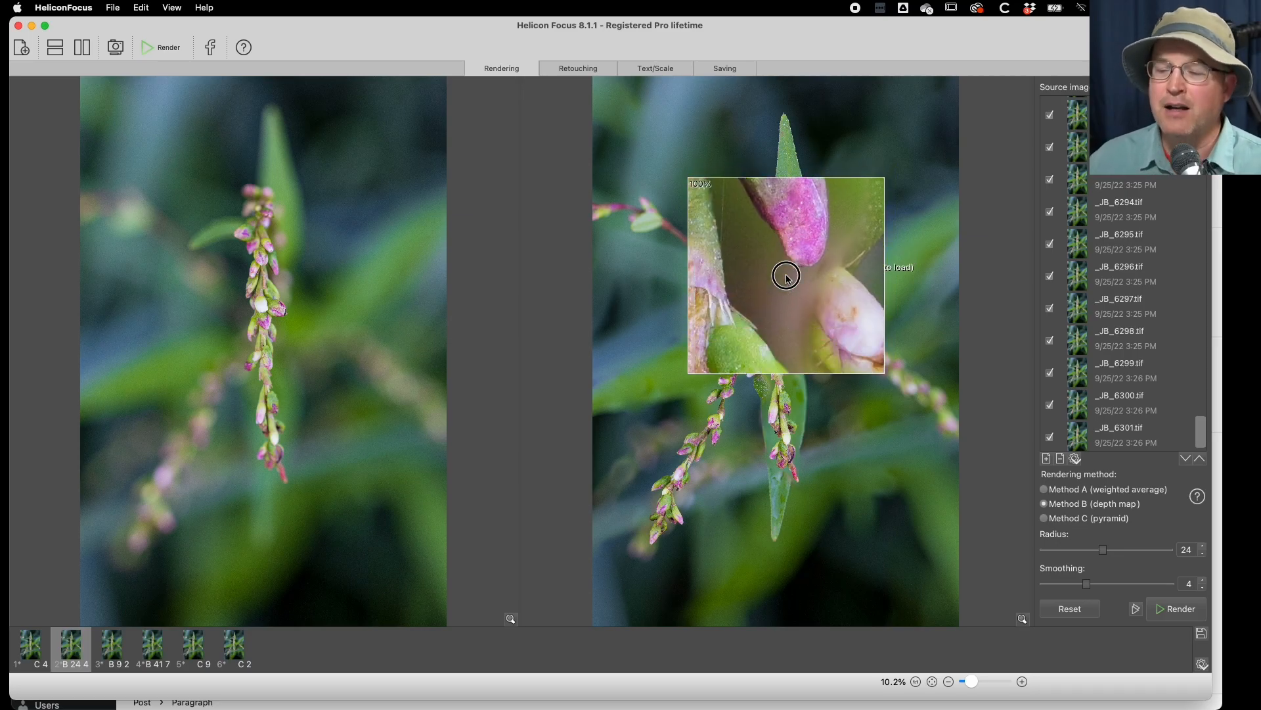
- Open the Method B result with radius 9 and smoothing 2 and inspect the same blossom and leaf overlap at 100%
{"action": "left_click", "coordinate": [113, 650]}
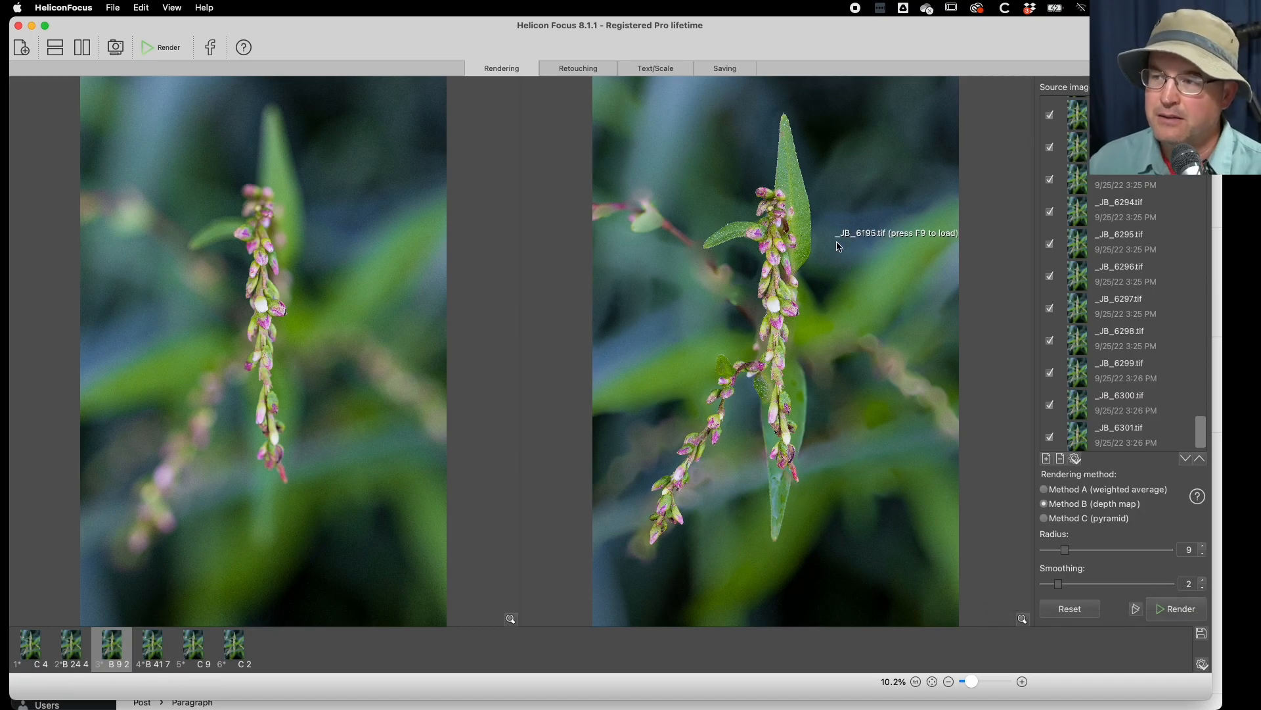
{"action": "left_click", "coordinate": [793, 250]}
{"action": "left_click_drag", "start_coordinate": [793, 251], "coordinate": [792, 242]}
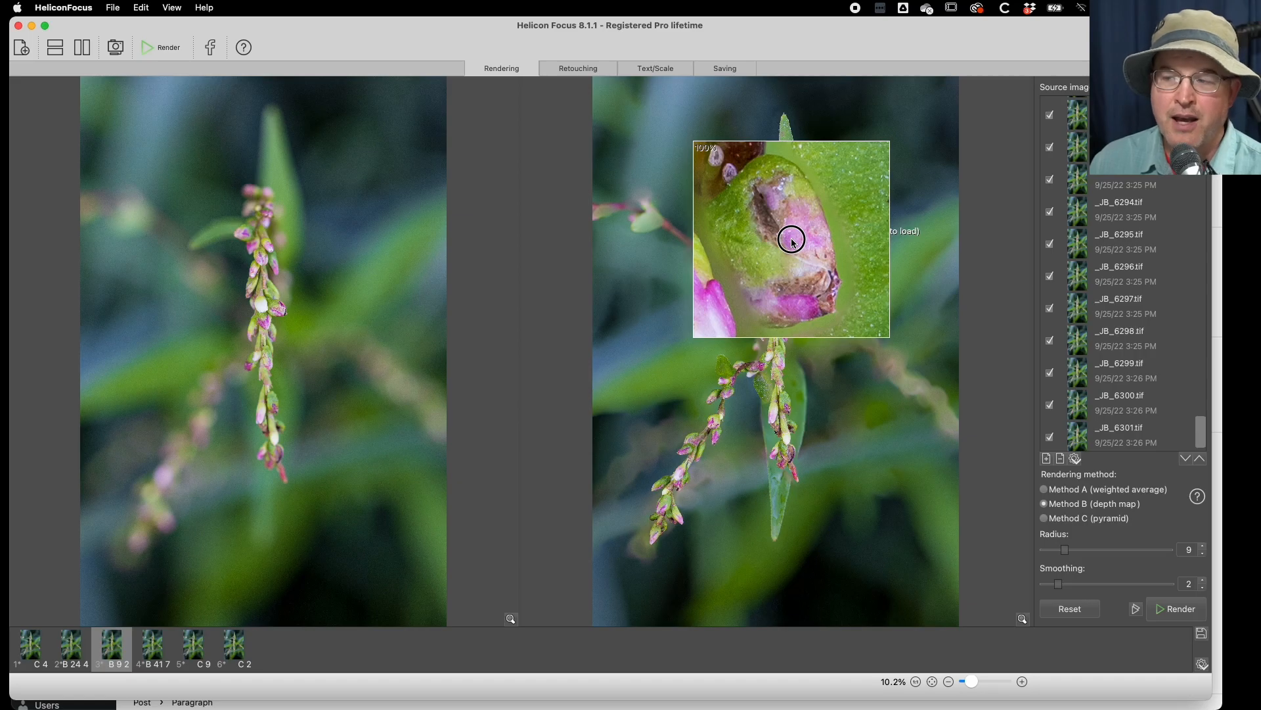
{"action": "mouse_move", "coordinate": [792, 241]}
{"action": "left_mouse_down"}
{"action": "mouse_move", "coordinate": [787, 210]}
{"action": "mouse_move", "coordinate": [789, 240]}
{"action": "left_mouse_up"}
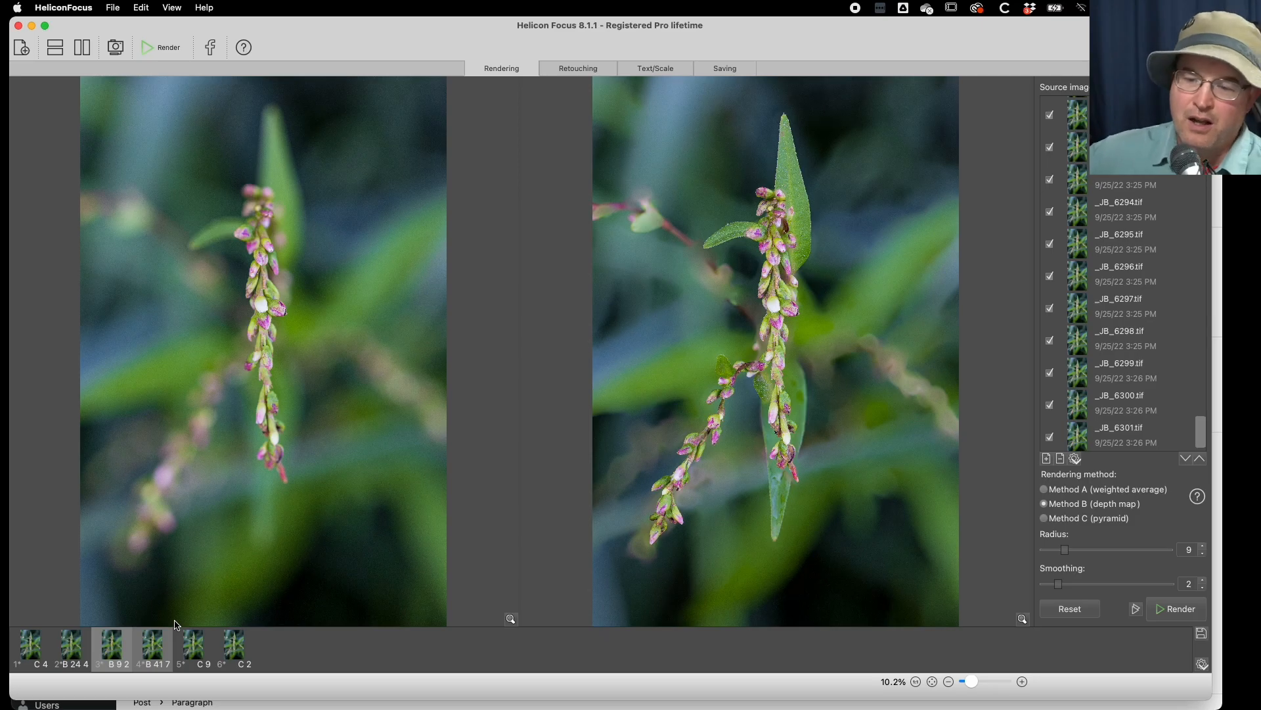
- Open the Method B result with radius 41 and smoothing 7 and examine the blossom and upper leaf overlap at 100%
{"action": "left_click", "coordinate": [172, 627]}
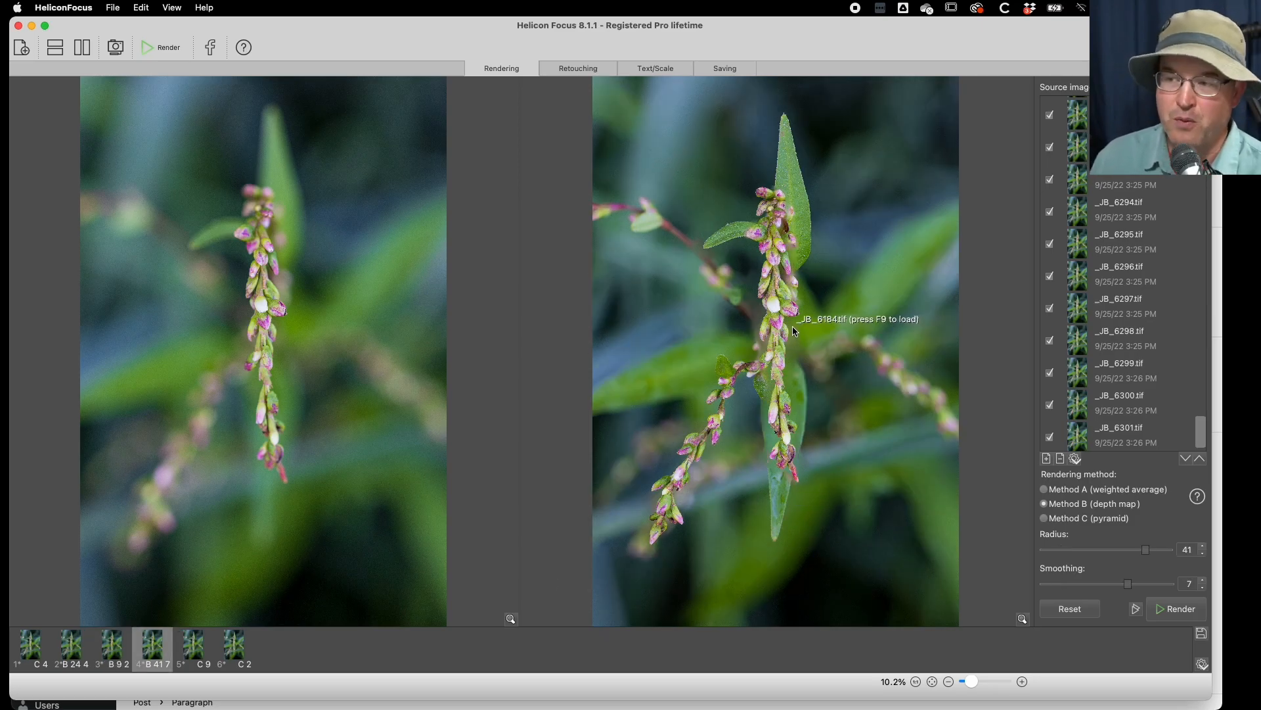
{"action": "left_click", "coordinate": [793, 252]}
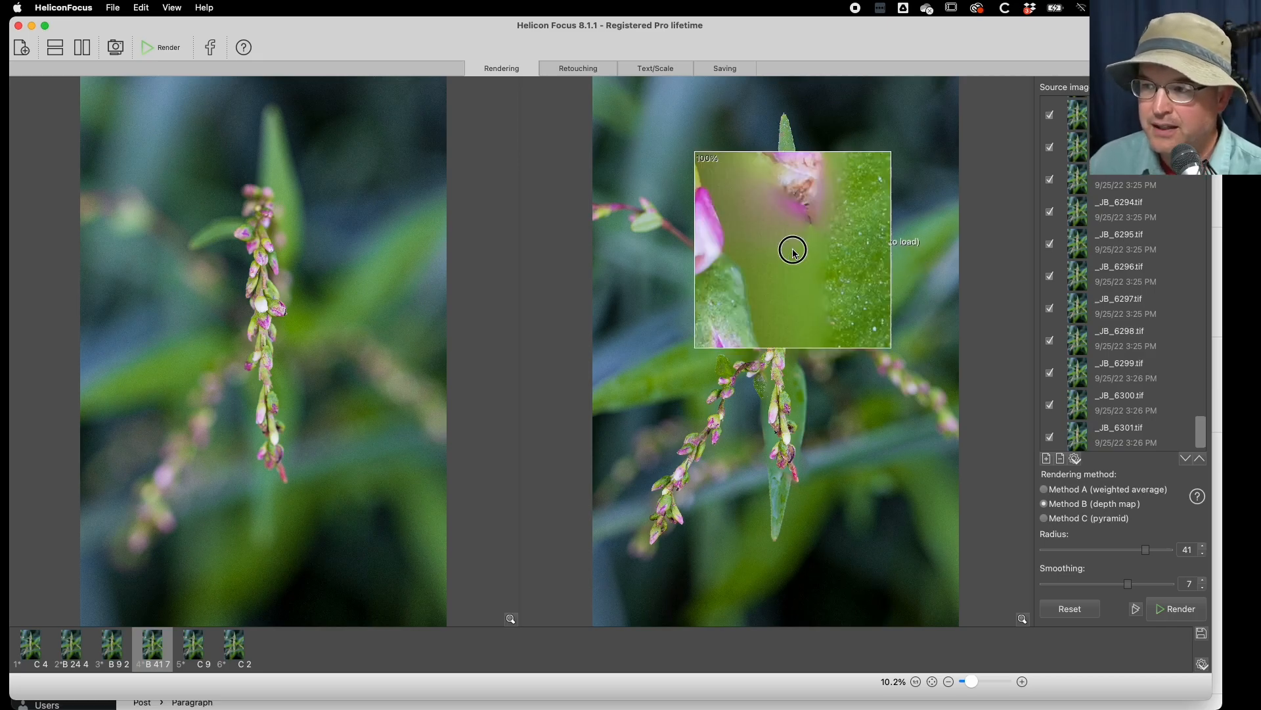
{"action": "mouse_move", "coordinate": [794, 253]}
{"action": "left_mouse_down"}
{"action": "mouse_move", "coordinate": [793, 276]}
{"action": "mouse_move", "coordinate": [796, 254]}
{"action": "left_mouse_up"}
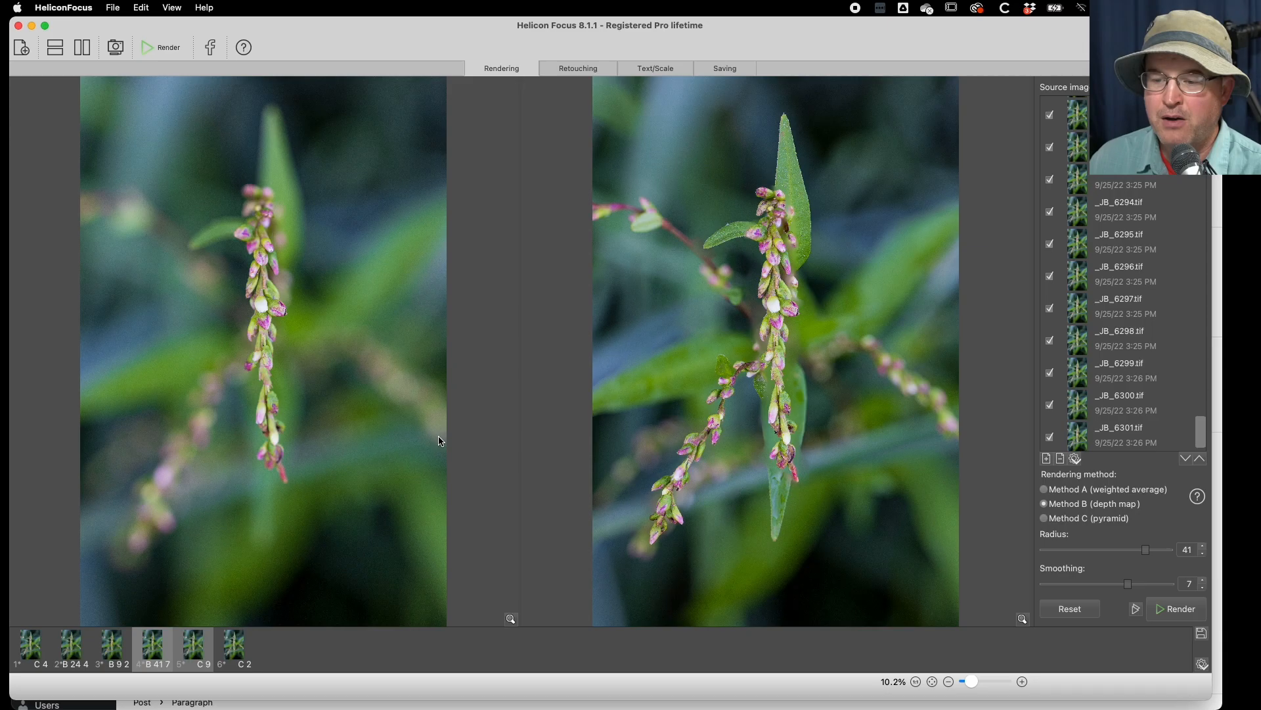
- Compare the Method C results with smoothing 4 and smoothing 9 at 100% where the blossoms overlap the upper leaf
{"action": "key", "text": "Right"}
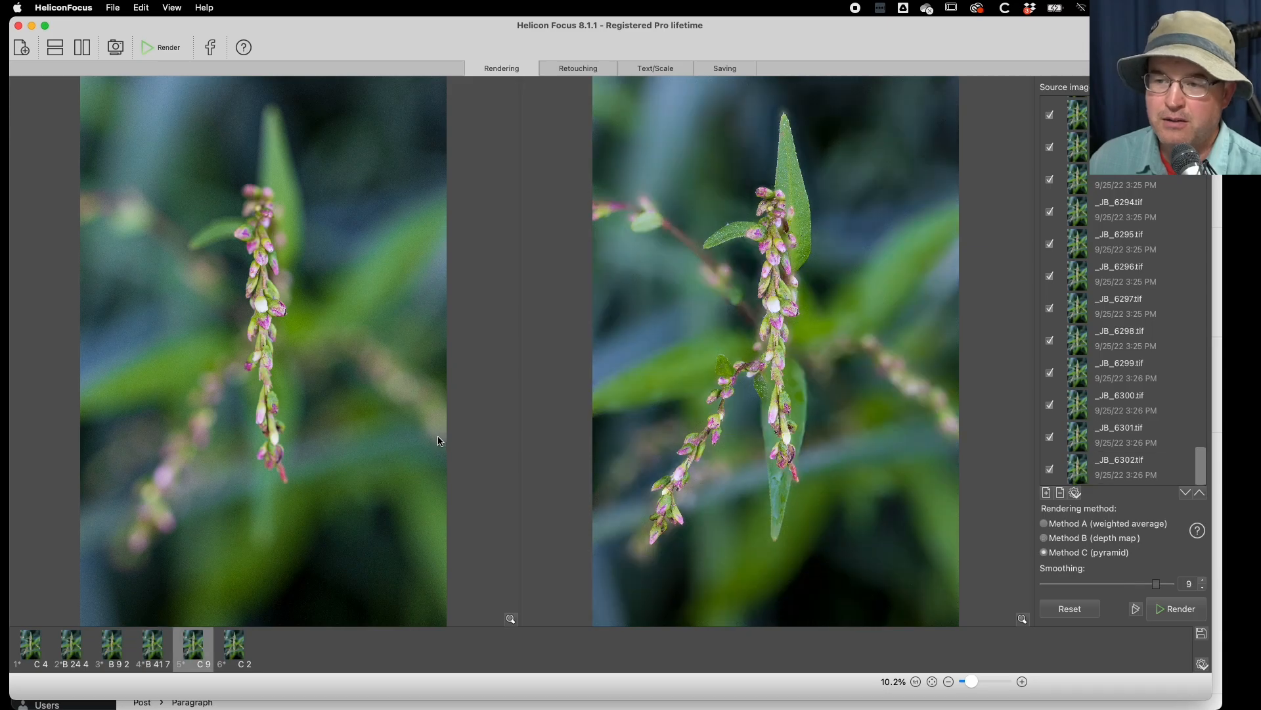
{"action": "left_click", "coordinate": [30, 647]}
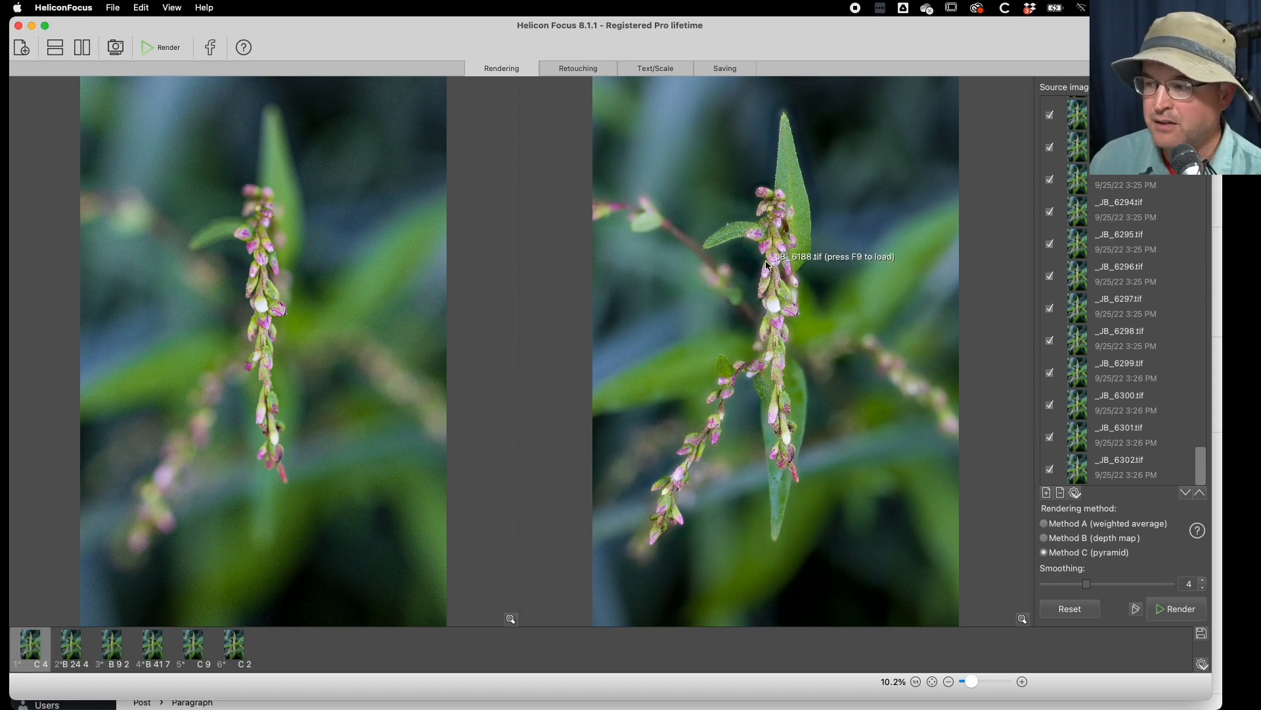
{"action": "mouse_move", "coordinate": [792, 243]}
{"action": "left_mouse_down"}
{"action": "mouse_move", "coordinate": [789, 259]}
{"action": "mouse_move", "coordinate": [786, 248]}
{"action": "left_mouse_up"}
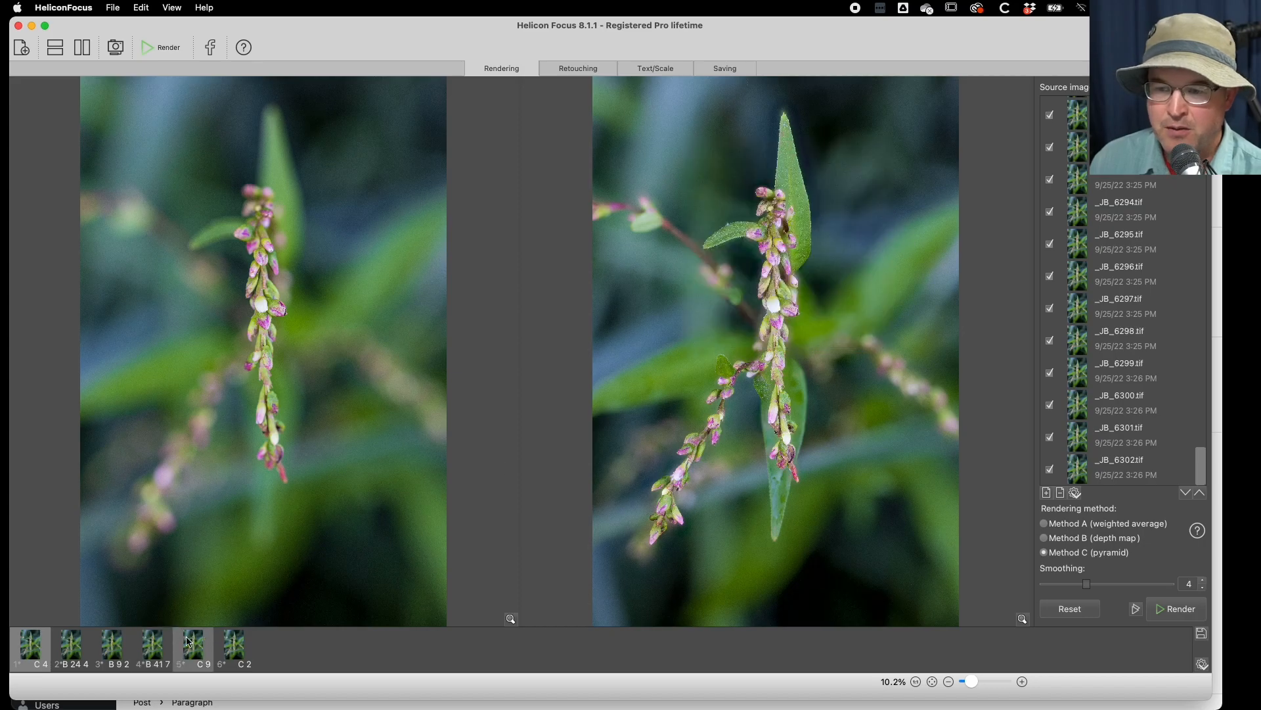
{"action": "left_click", "coordinate": [189, 652]}
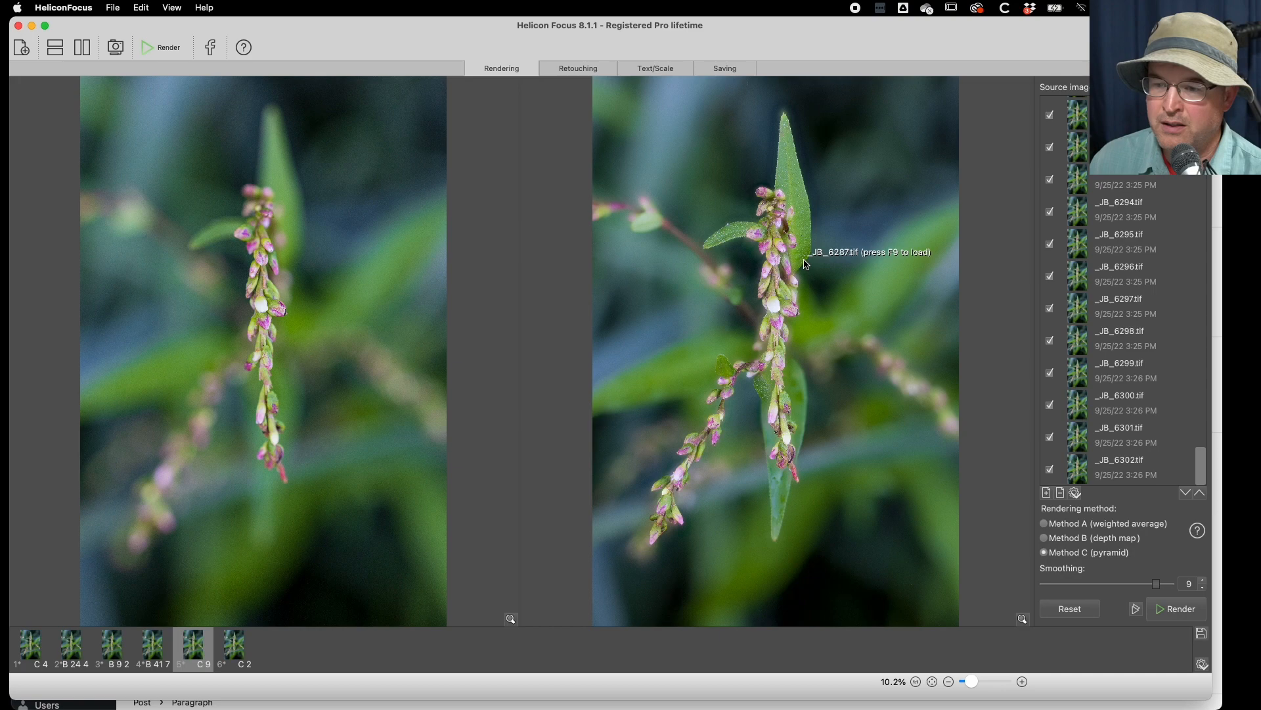
{"action": "left_click_drag", "start_coordinate": [796, 262], "coordinate": [779, 227]}
- Open the Method C result with smoothing 2 and examine the upper blossoms and leaf edge at 100%
{"action": "left_click", "coordinate": [230, 646]}
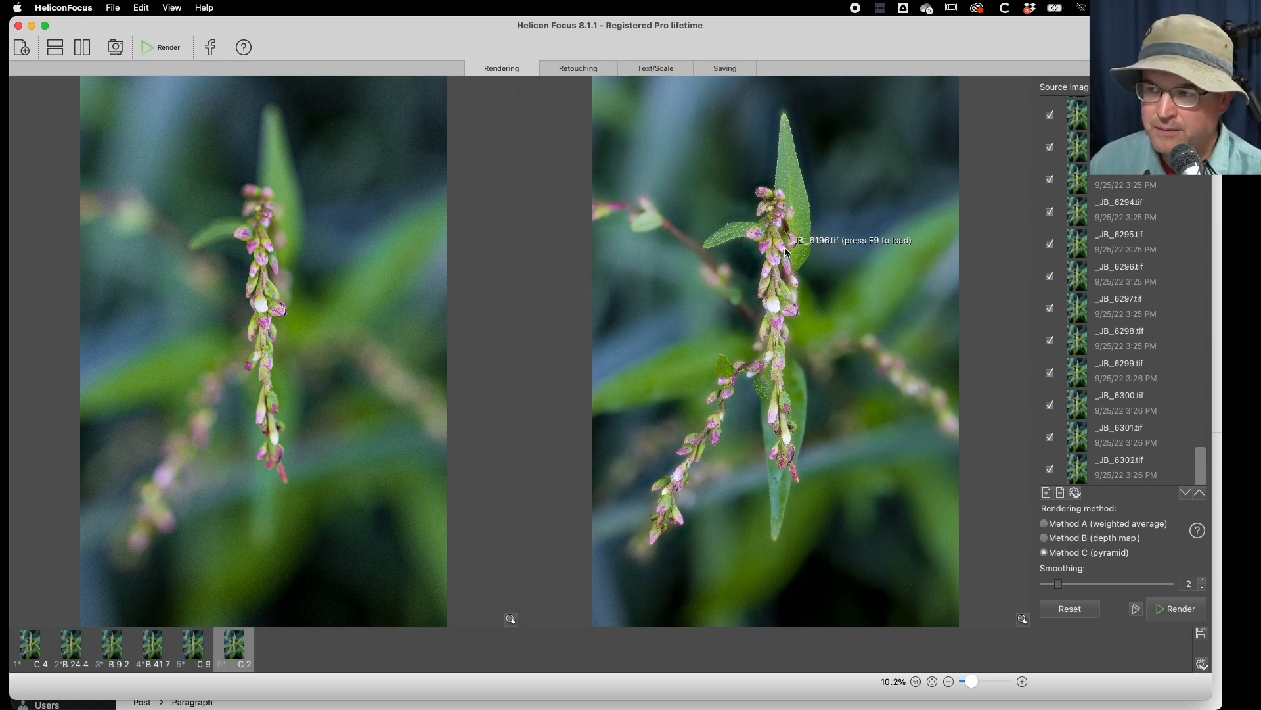
{"action": "left_click_drag", "start_coordinate": [787, 254], "coordinate": [786, 254]}
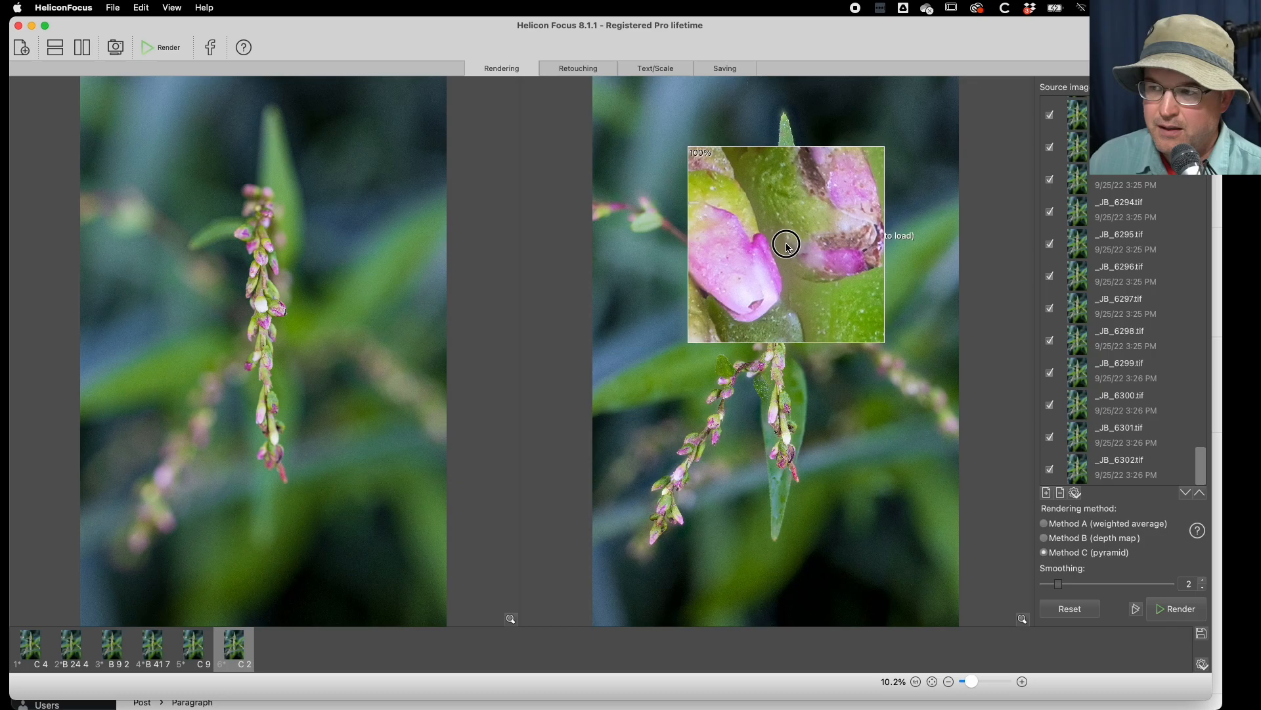
{"action": "mouse_move", "coordinate": [782, 236]}
{"action": "left_mouse_down"}
{"action": "mouse_move", "coordinate": [780, 224]}
{"action": "mouse_move", "coordinate": [801, 243]}
{"action": "mouse_move", "coordinate": [780, 248]}
{"action": "mouse_move", "coordinate": [784, 214]}
{"action": "left_mouse_up"}
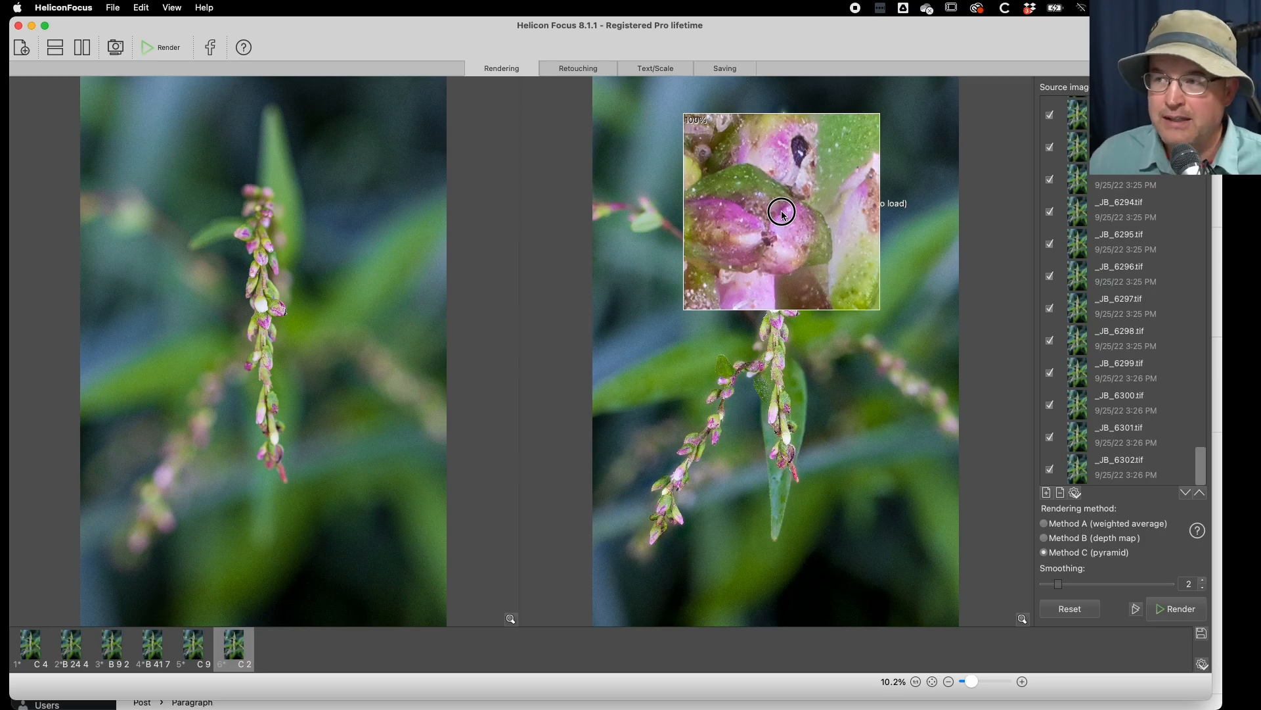
{"action": "left_click_drag", "start_coordinate": [782, 211], "coordinate": [783, 193]}
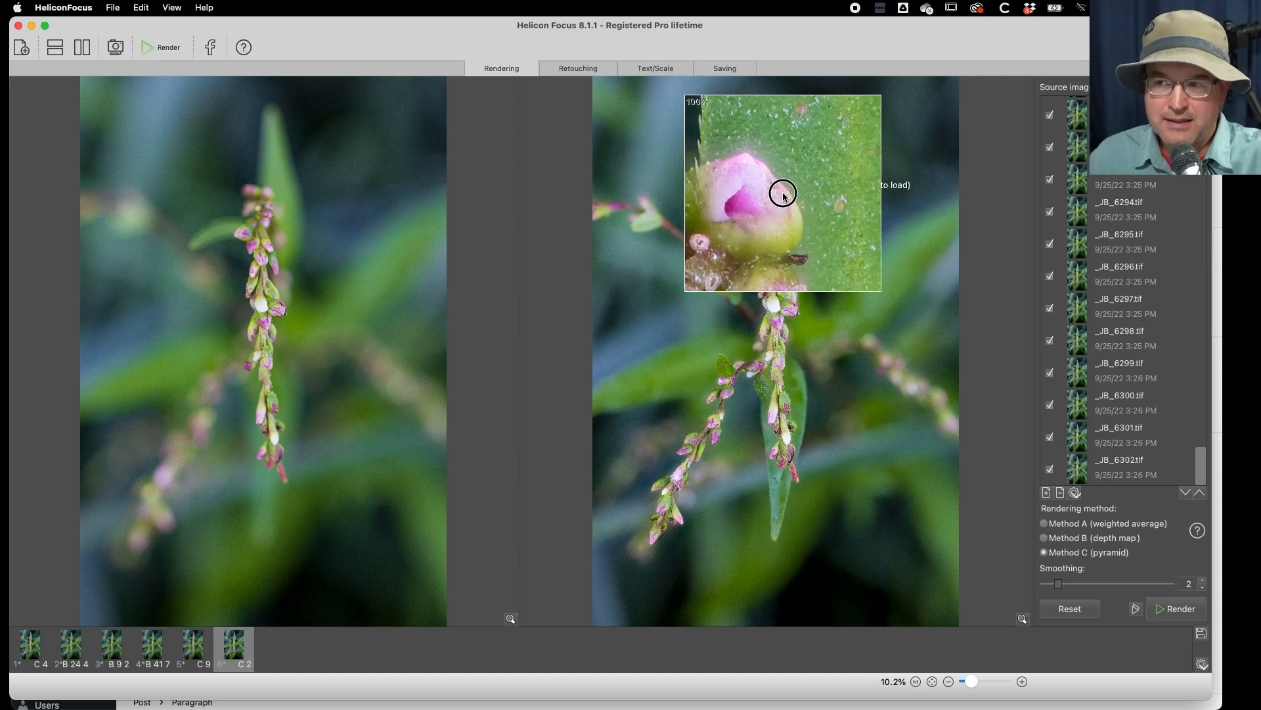
{"action": "left_click_drag", "start_coordinate": [783, 193], "coordinate": [776, 195]}
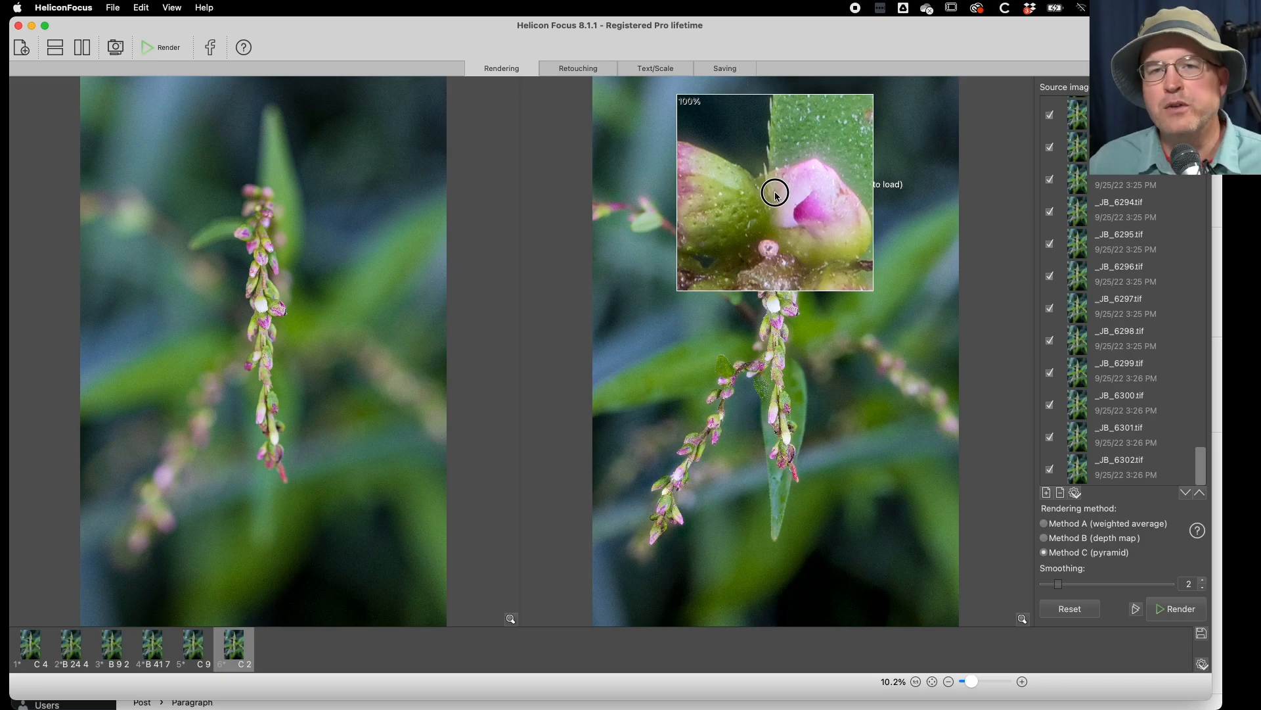
{"action": "left_click_drag", "start_coordinate": [776, 194], "coordinate": [776, 191]}
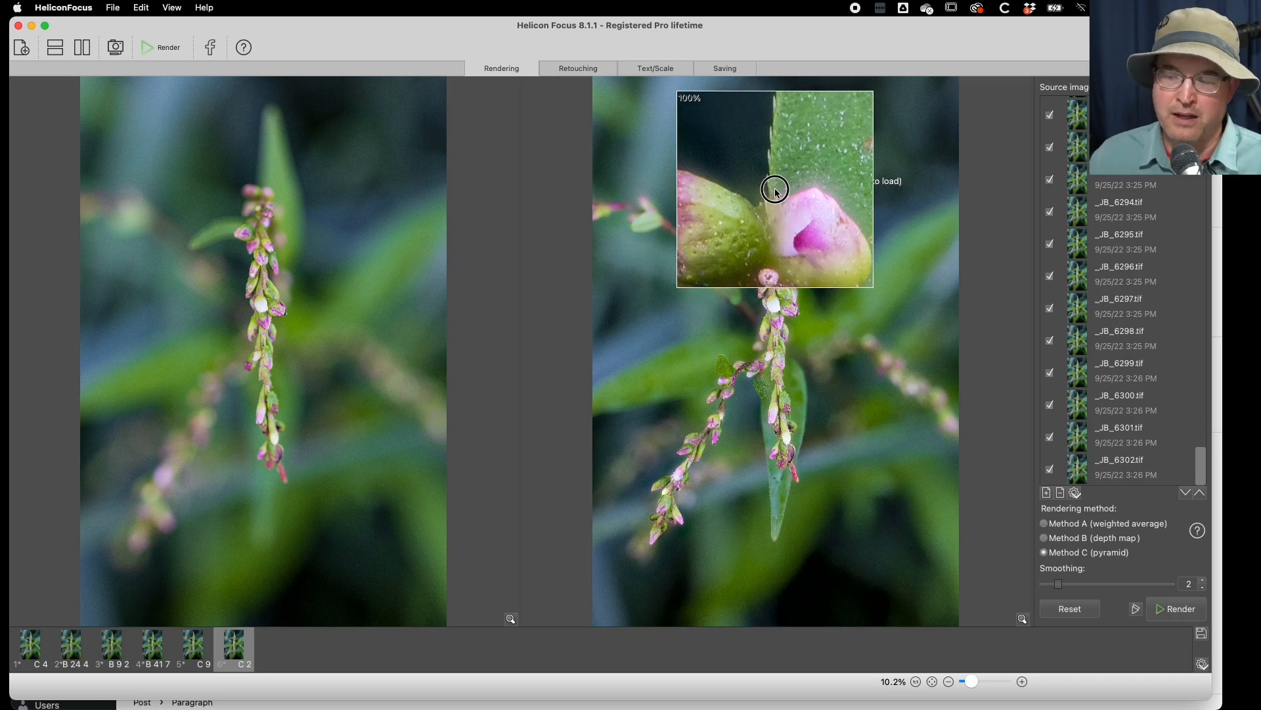
{"action": "left_click_drag", "start_coordinate": [776, 191], "coordinate": [789, 275]}
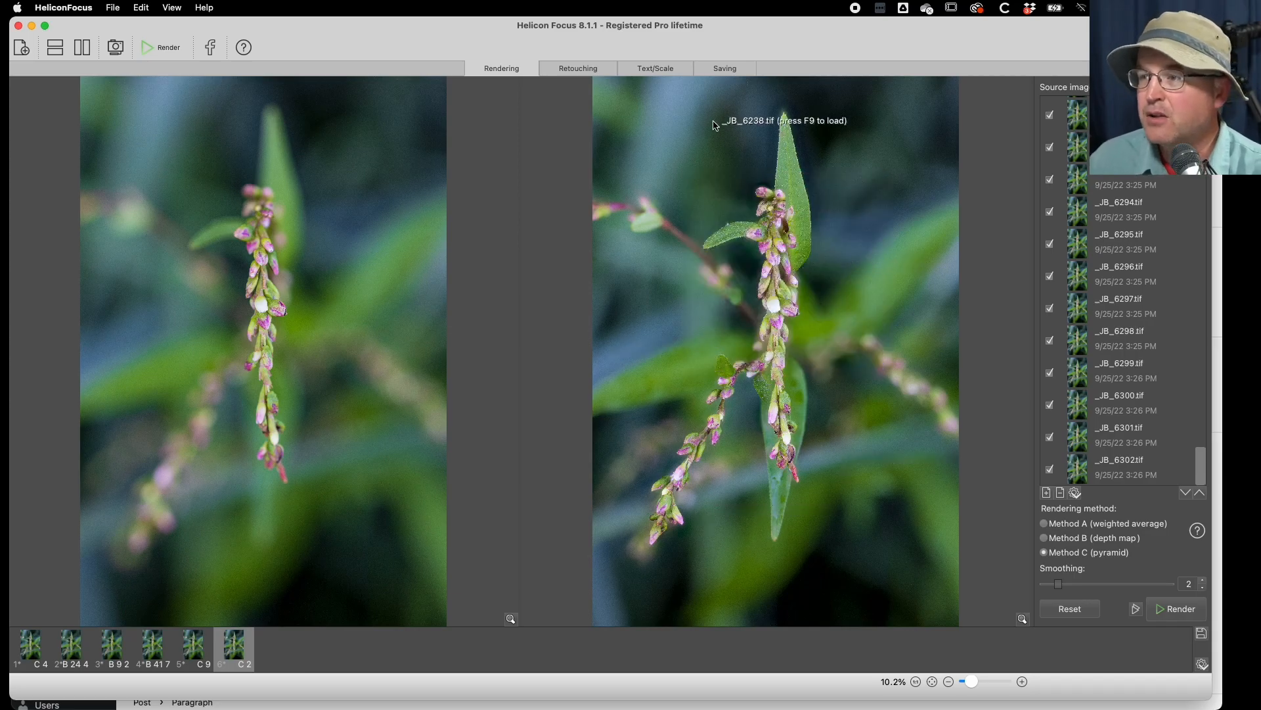
- Save the Method C, smoothing 2 result as an uncompressed TIFF in the 2022-09-25 folder and return to Lightroom Classic
{"action": "left_click", "coordinate": [724, 72]}
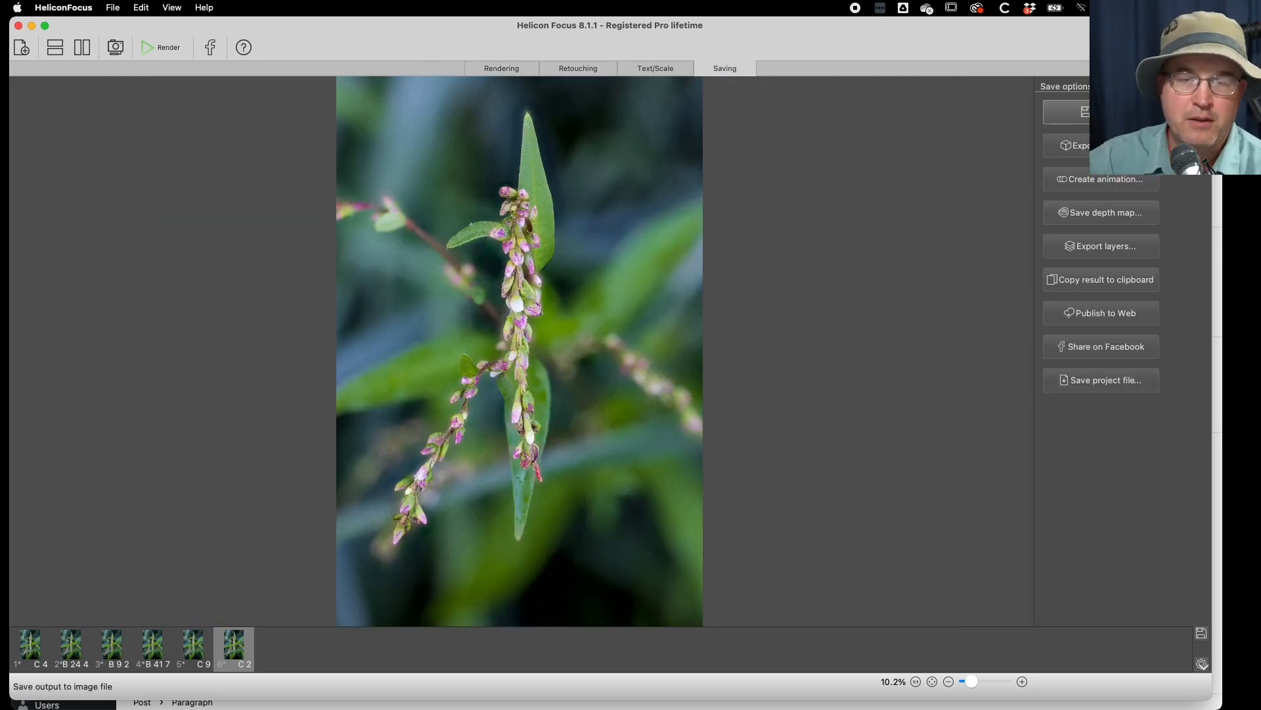
{"action": "left_click", "coordinate": [1072, 119]}
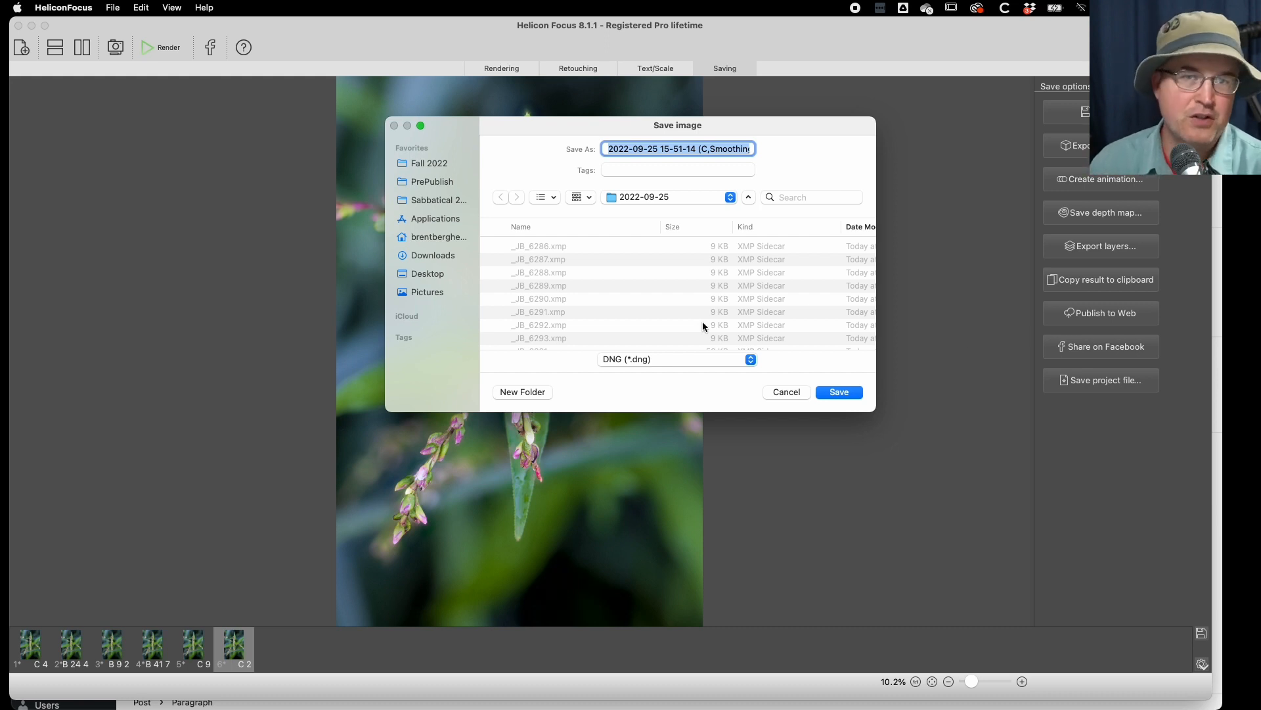
{"action": "left_click", "coordinate": [661, 360]}
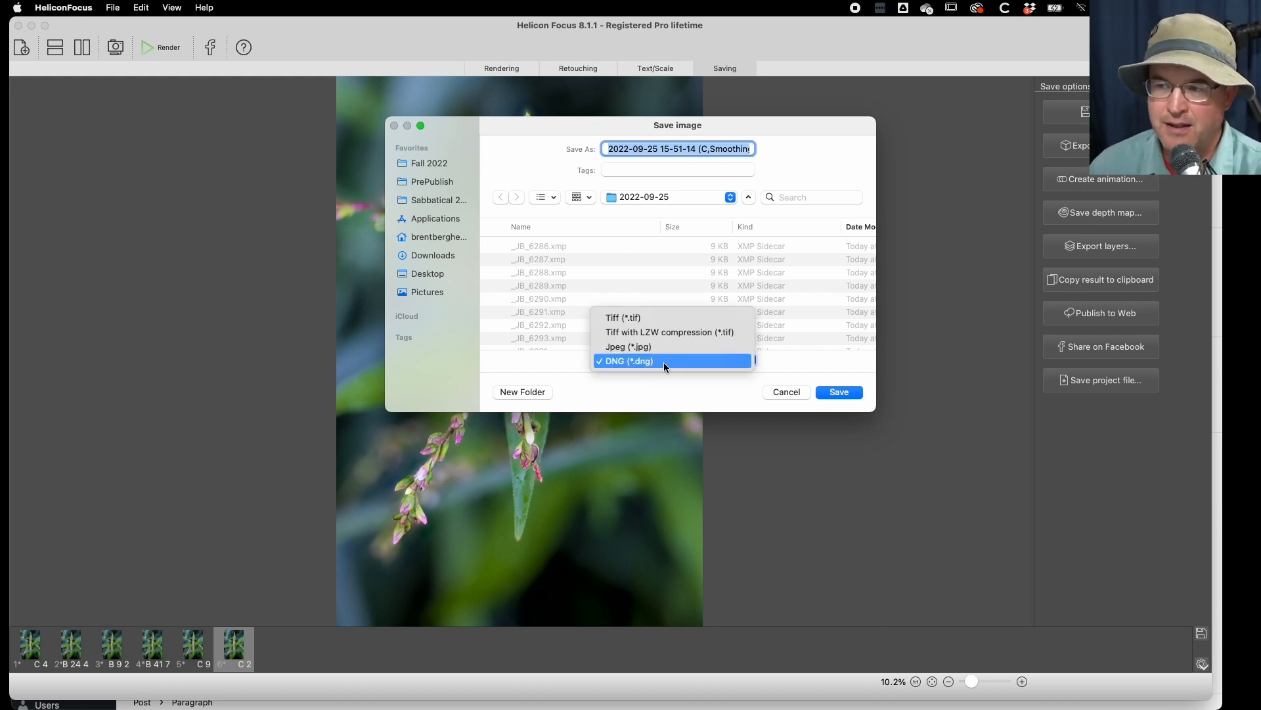
{"action": "left_click", "coordinate": [659, 322]}
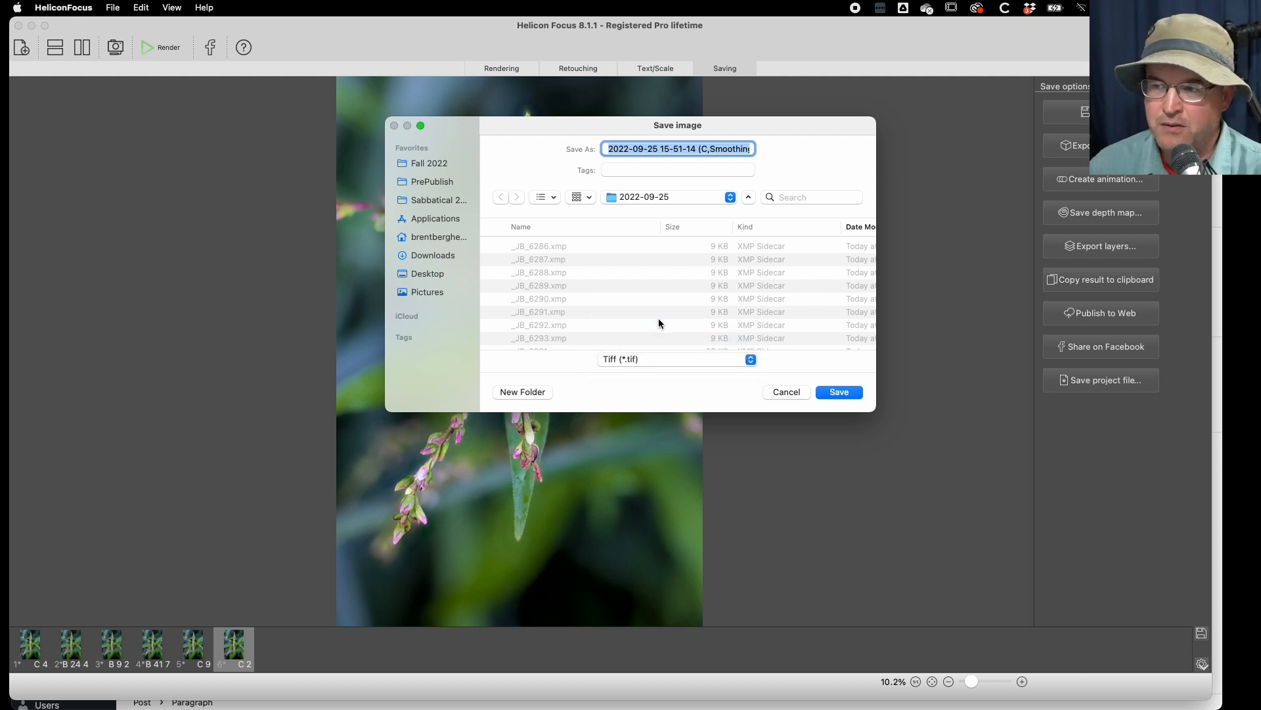
{"action": "left_click", "coordinate": [837, 393]}
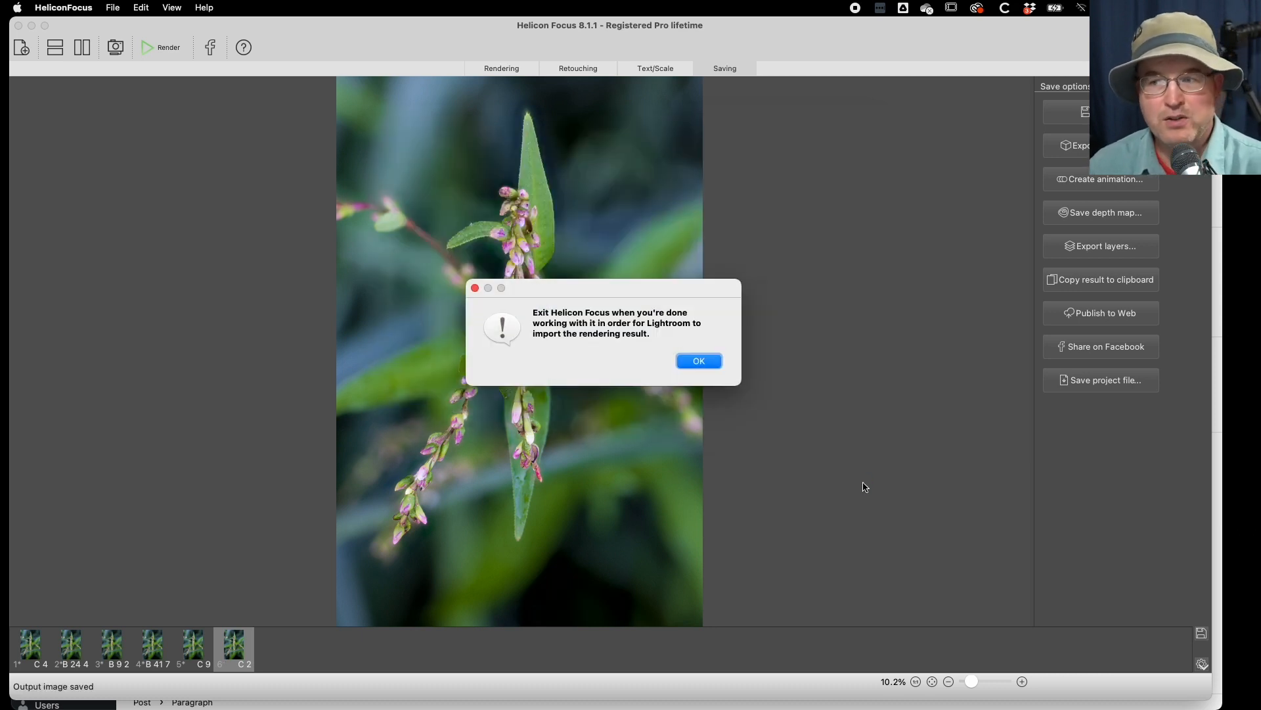
{"action": "left_click", "coordinate": [700, 362]}
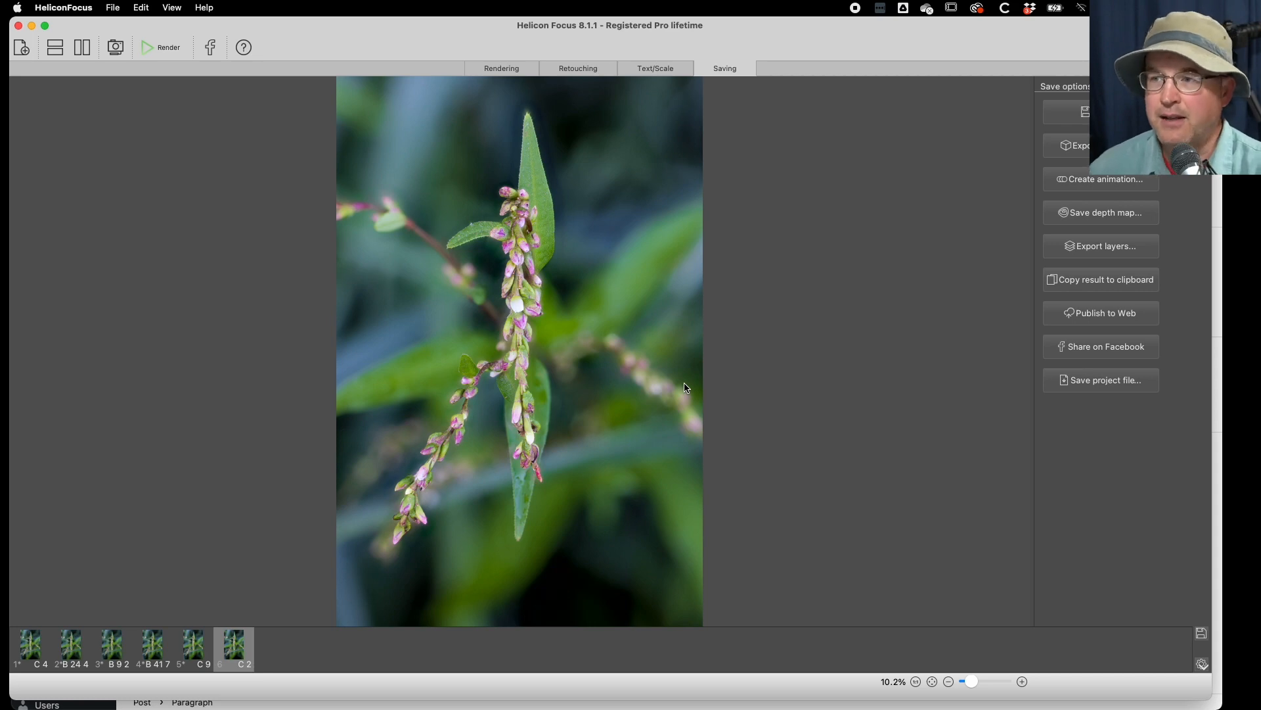
{"action": "double_click", "coordinate": [446, 21]}
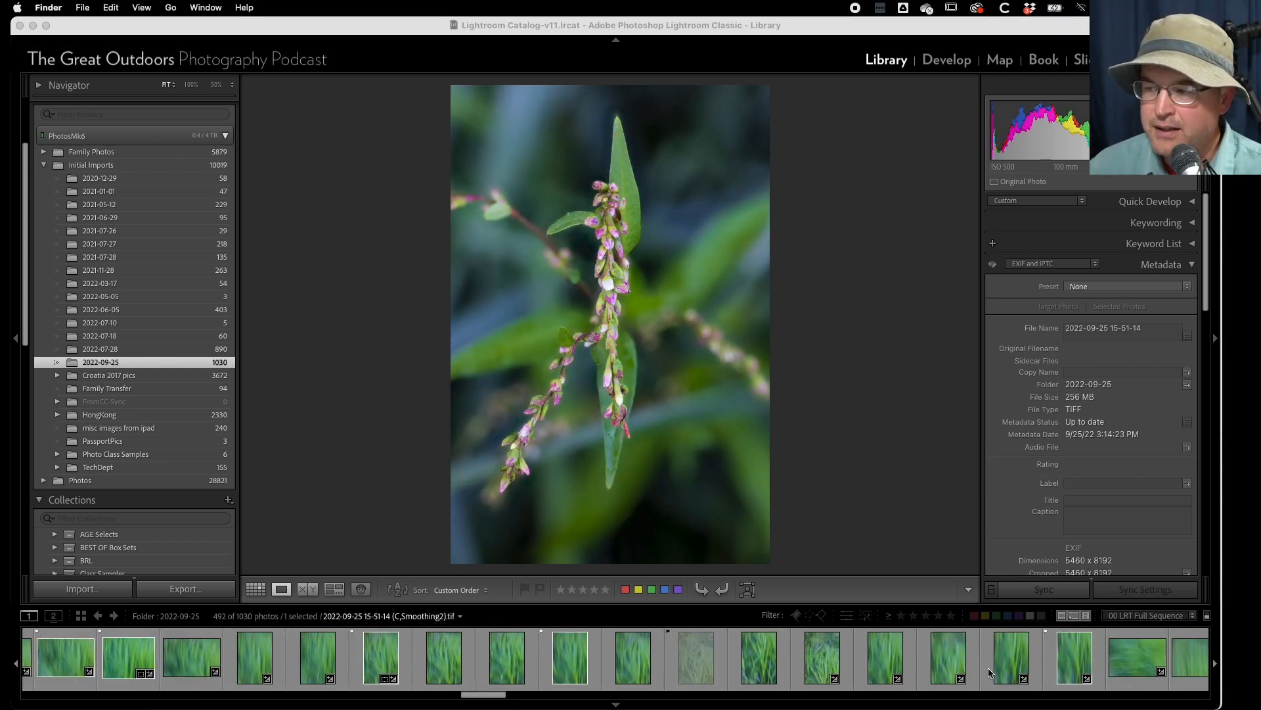
- Select all 240 photos of the dew-covered grass blade stack, starting with _JB_6781.CR3
{"action": "scroll", "coordinate": [990, 671], "scroll_direction": "down", "scroll_amount": 5}
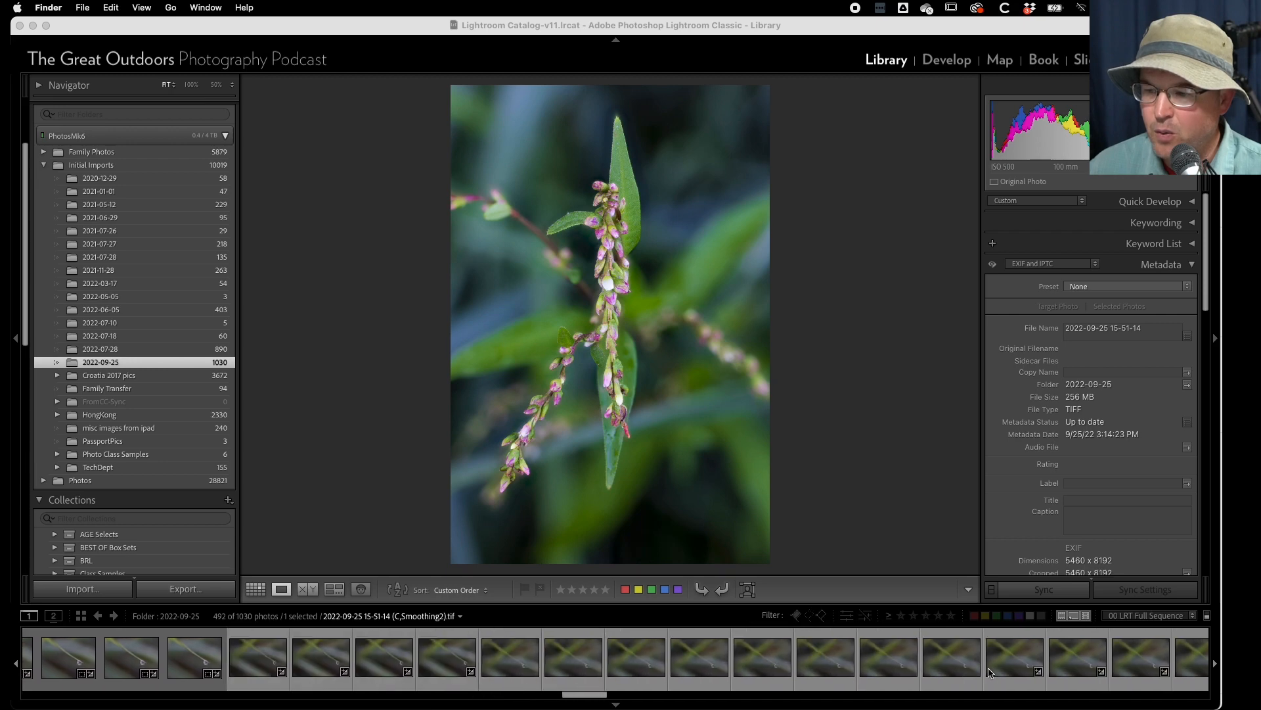
{"action": "scroll", "coordinate": [990, 671], "scroll_direction": "down", "scroll_amount": 5}
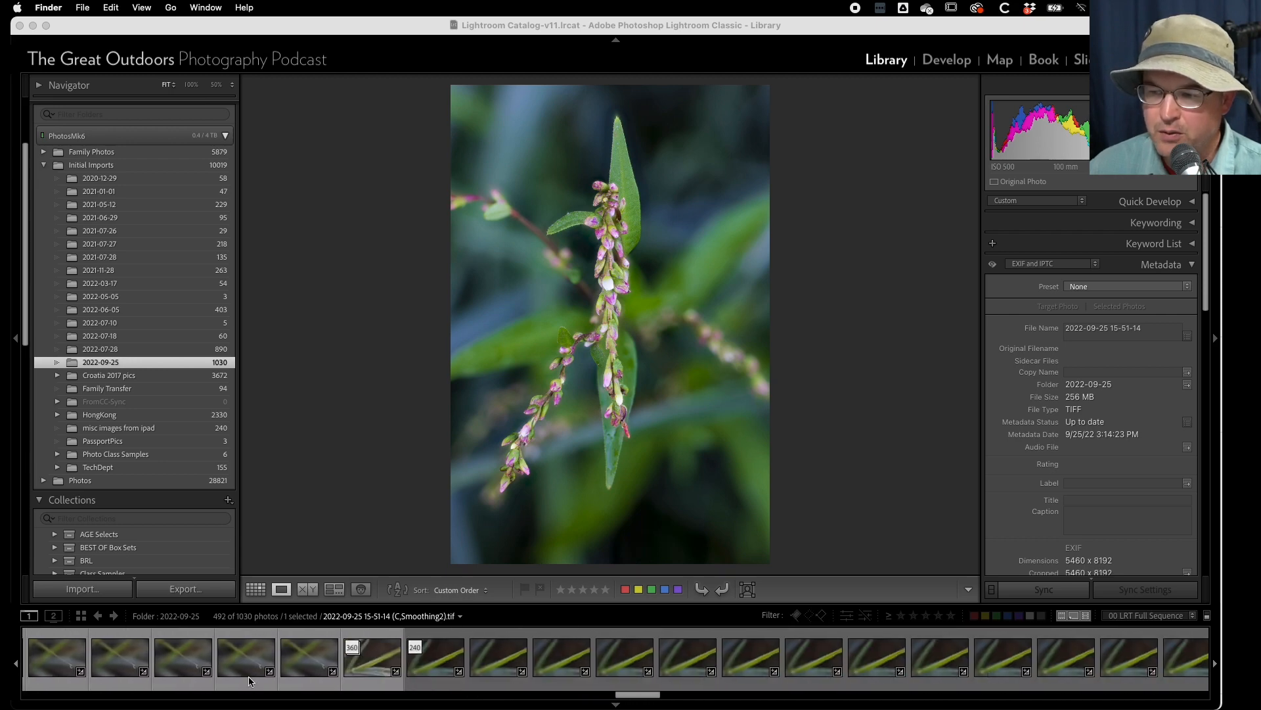
{"action": "left_click", "coordinate": [441, 660]}
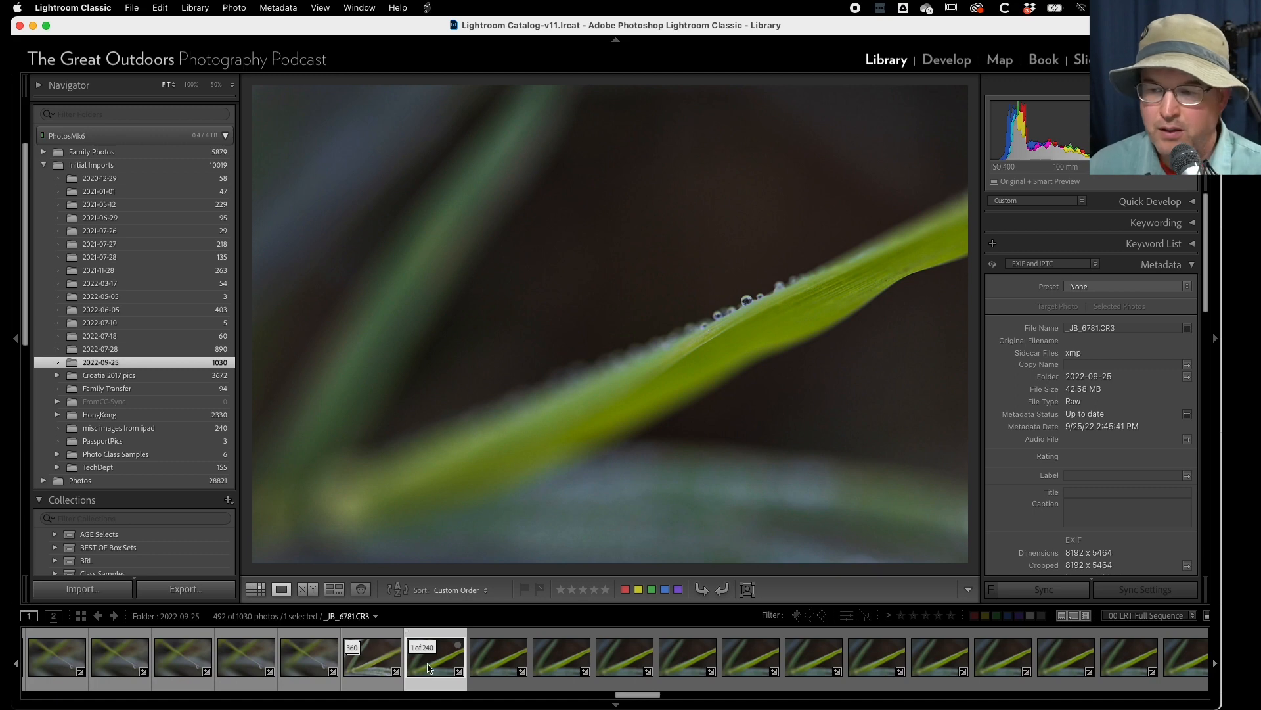
{"action": "scroll", "coordinate": [427, 668], "scroll_direction": "down", "scroll_amount": 10}
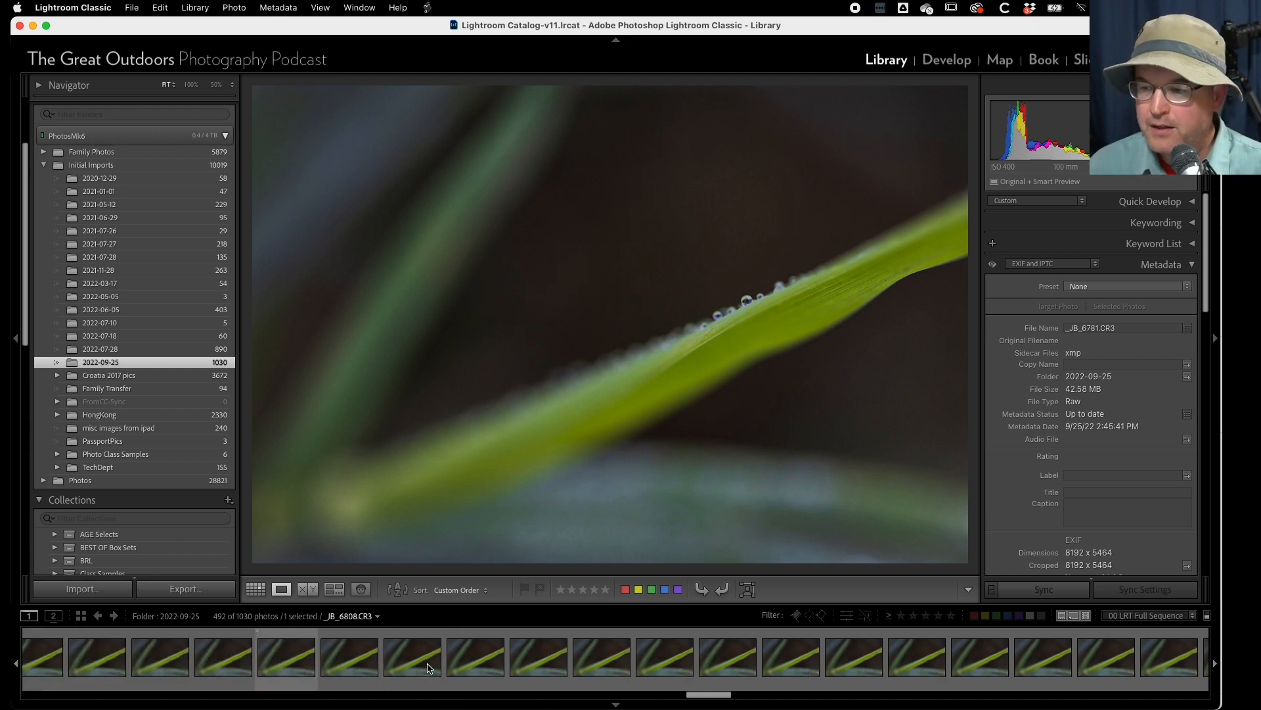
{"action": "scroll", "coordinate": [427, 668], "scroll_direction": "down", "scroll_amount": 10}
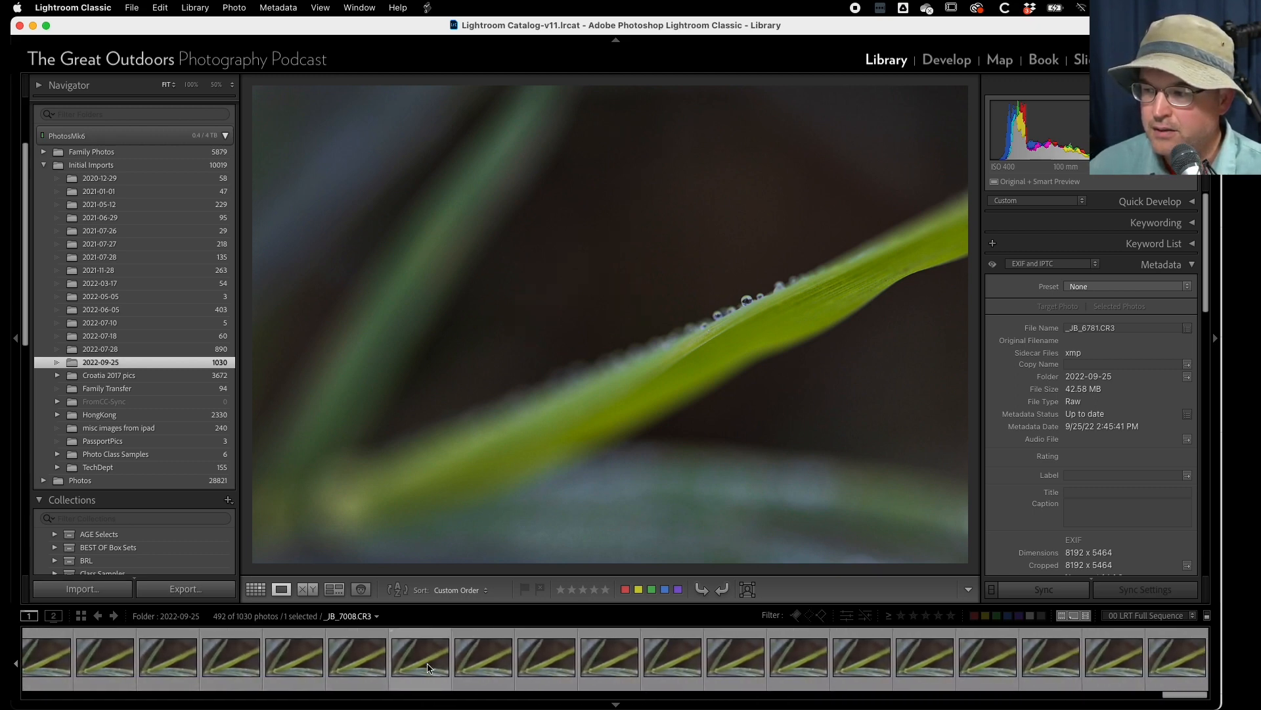
{"action": "left_click", "coordinate": [1174, 655], "text": "shift"}
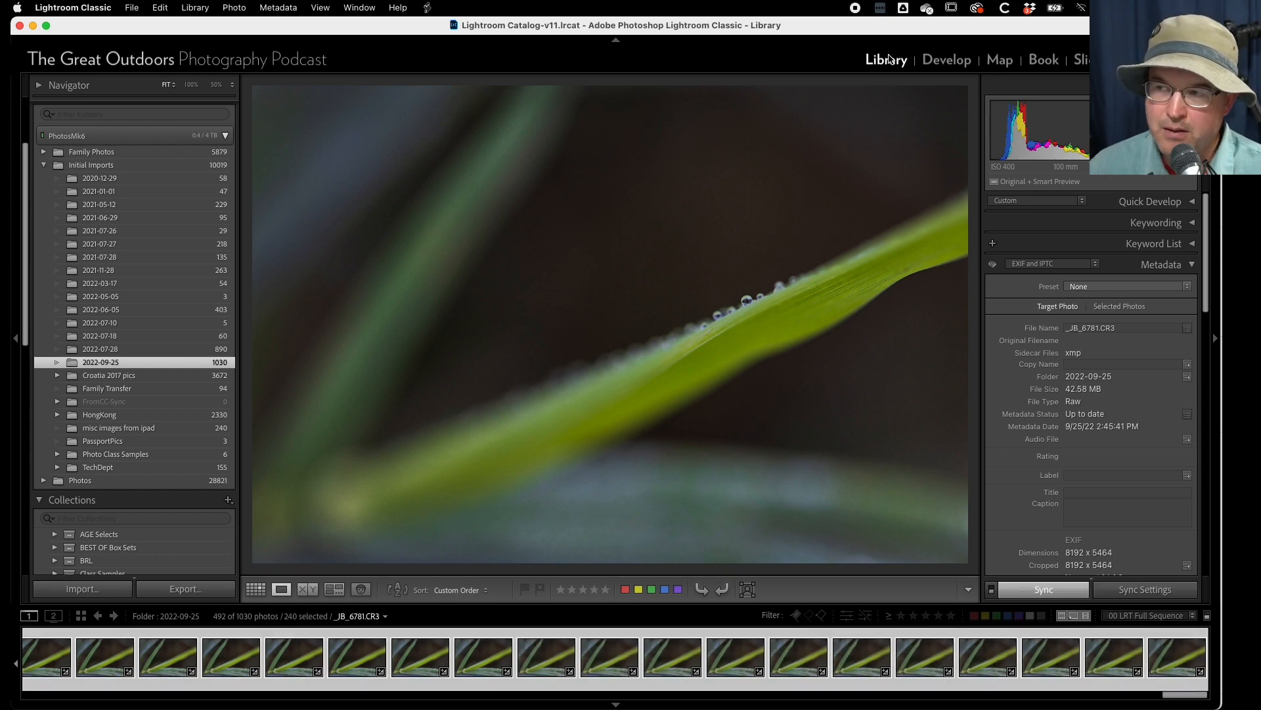
- Export the 240 selected grass photos to Helicon Focus with the image format set to DNG
{"action": "left_click", "coordinate": [186, 589]}
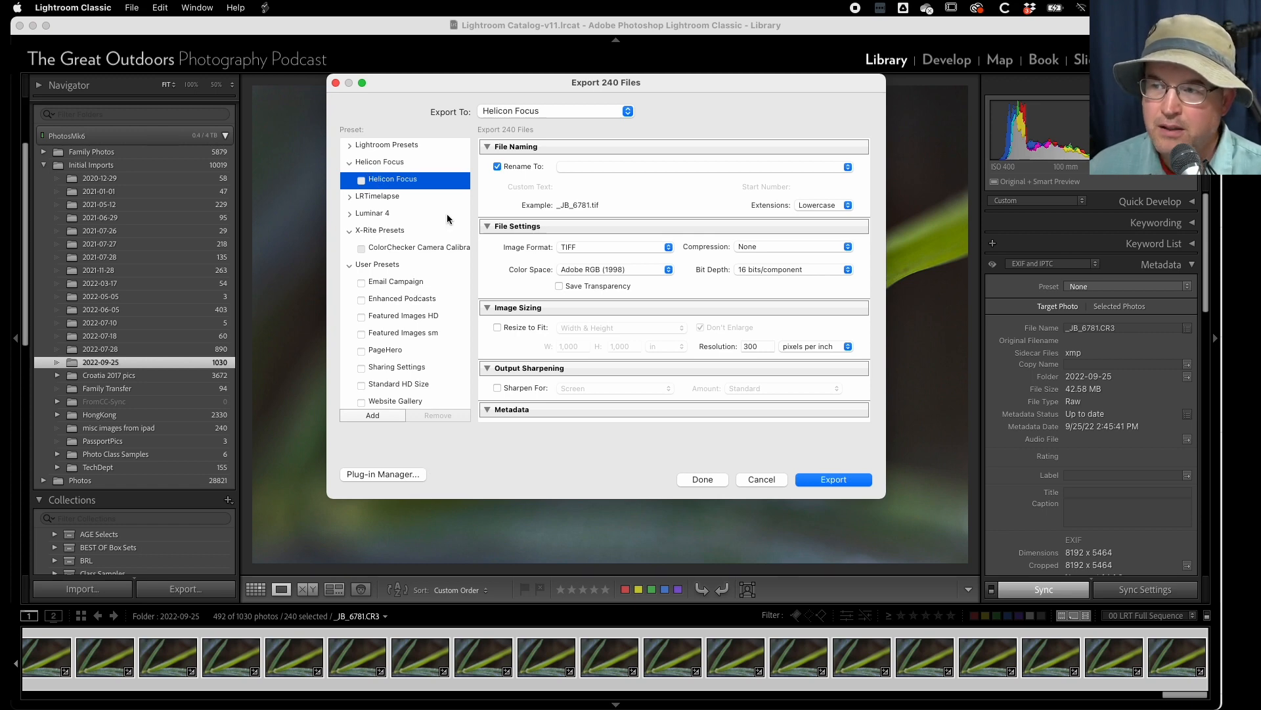
{"action": "left_click", "coordinate": [608, 250]}
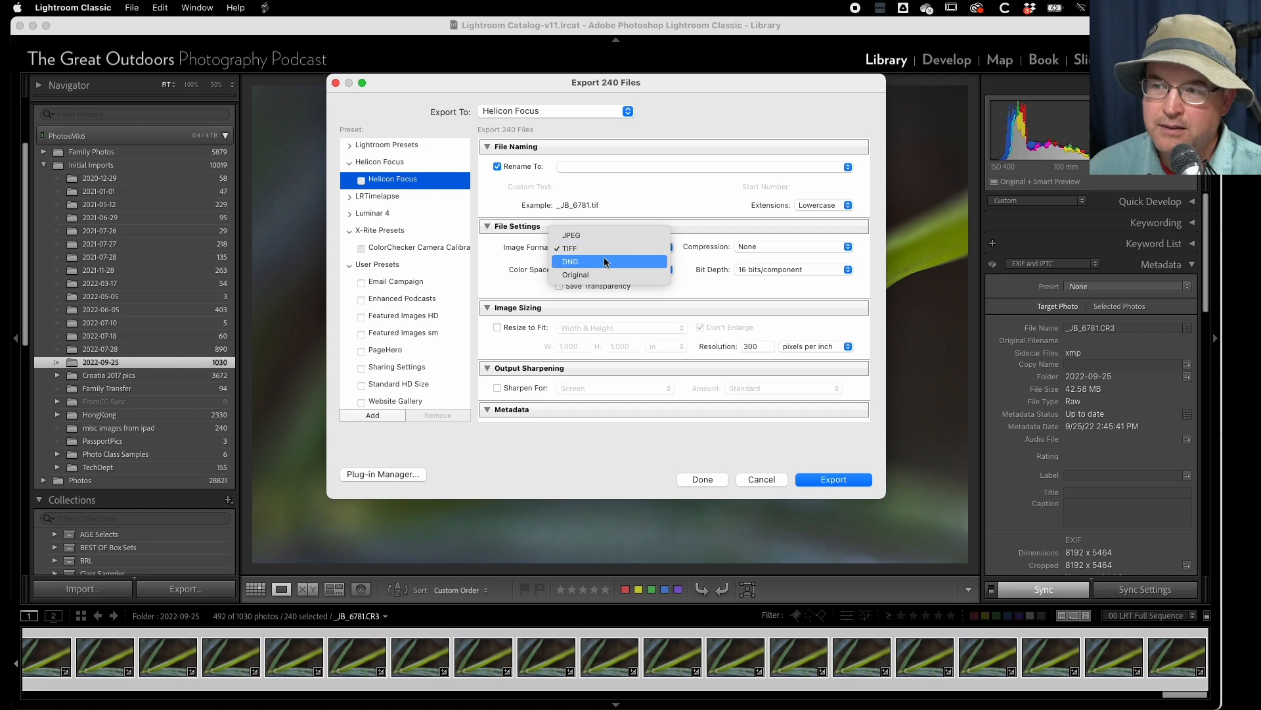
{"action": "left_click", "coordinate": [607, 261]}
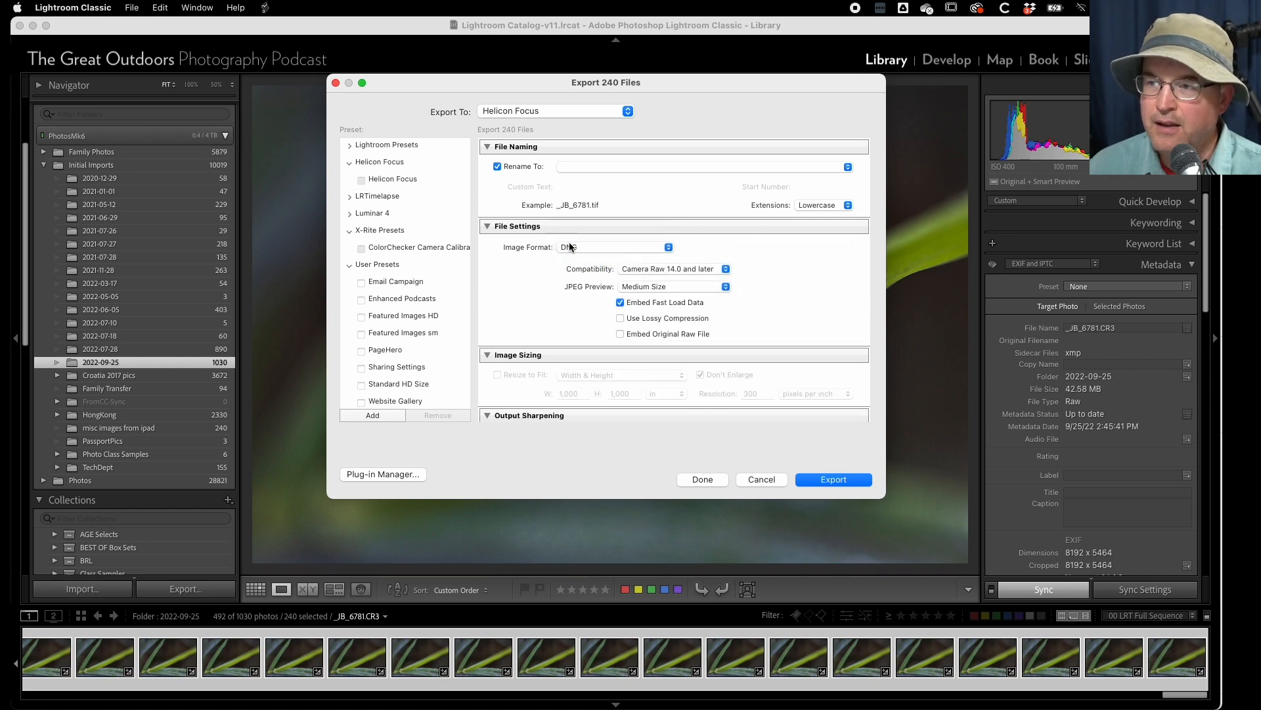
{"action": "scroll", "coordinate": [559, 303], "scroll_direction": "down", "scroll_amount": 5}
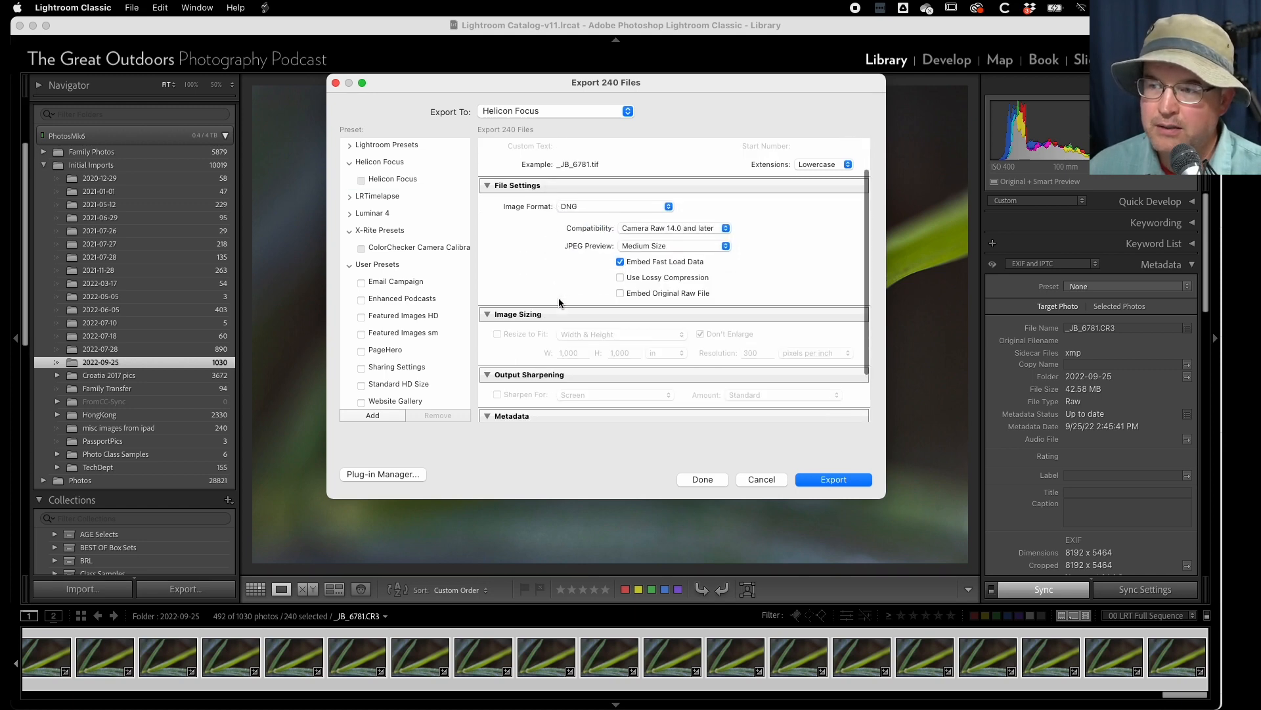
{"action": "scroll", "coordinate": [549, 241], "scroll_direction": "up", "scroll_amount": 5}
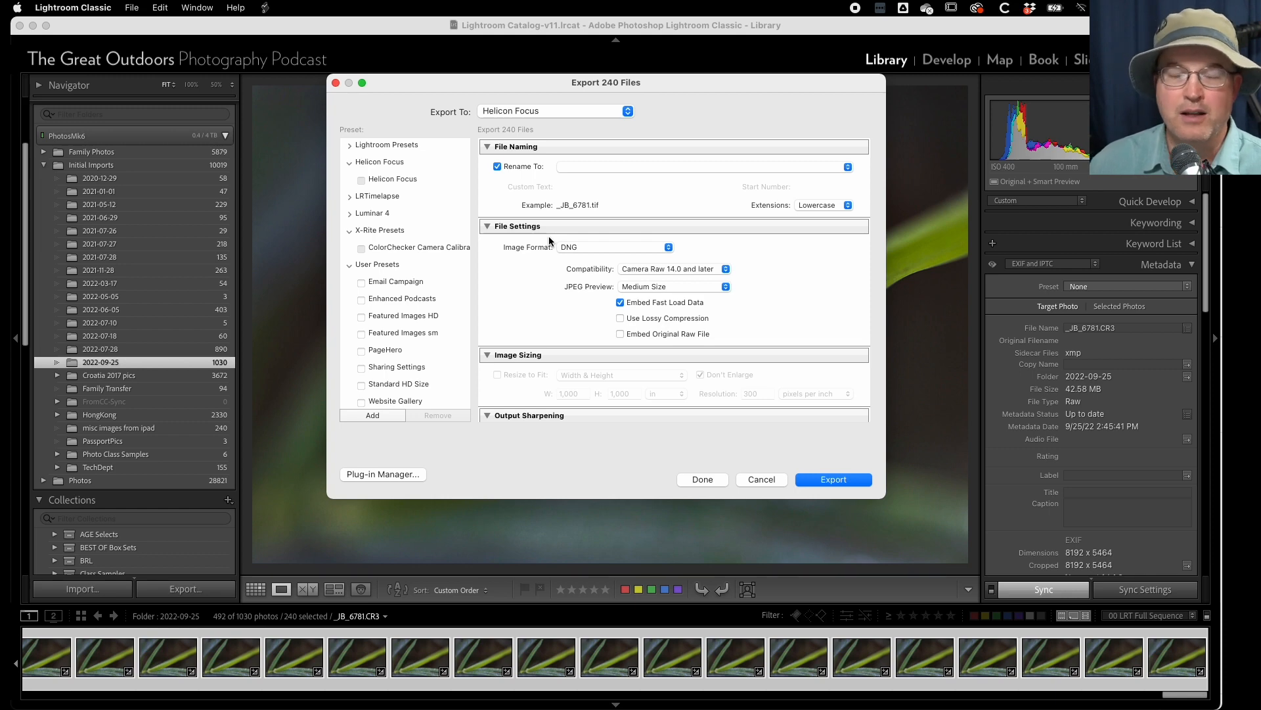
{"action": "left_click", "coordinate": [827, 481]}
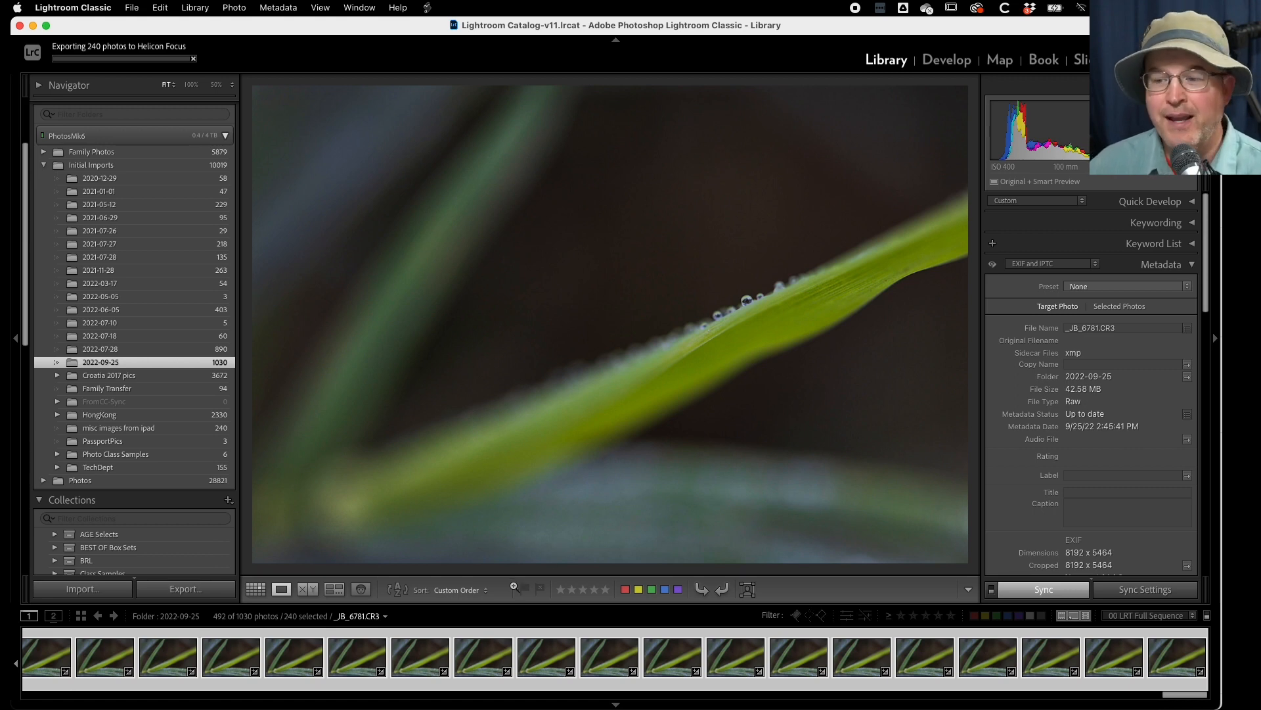
- Find the collapsed 22-photo stacks of upright dewy grass blades and expand the first one
{"action": "scroll", "coordinate": [508, 659], "scroll_direction": "up", "scroll_amount": 15}
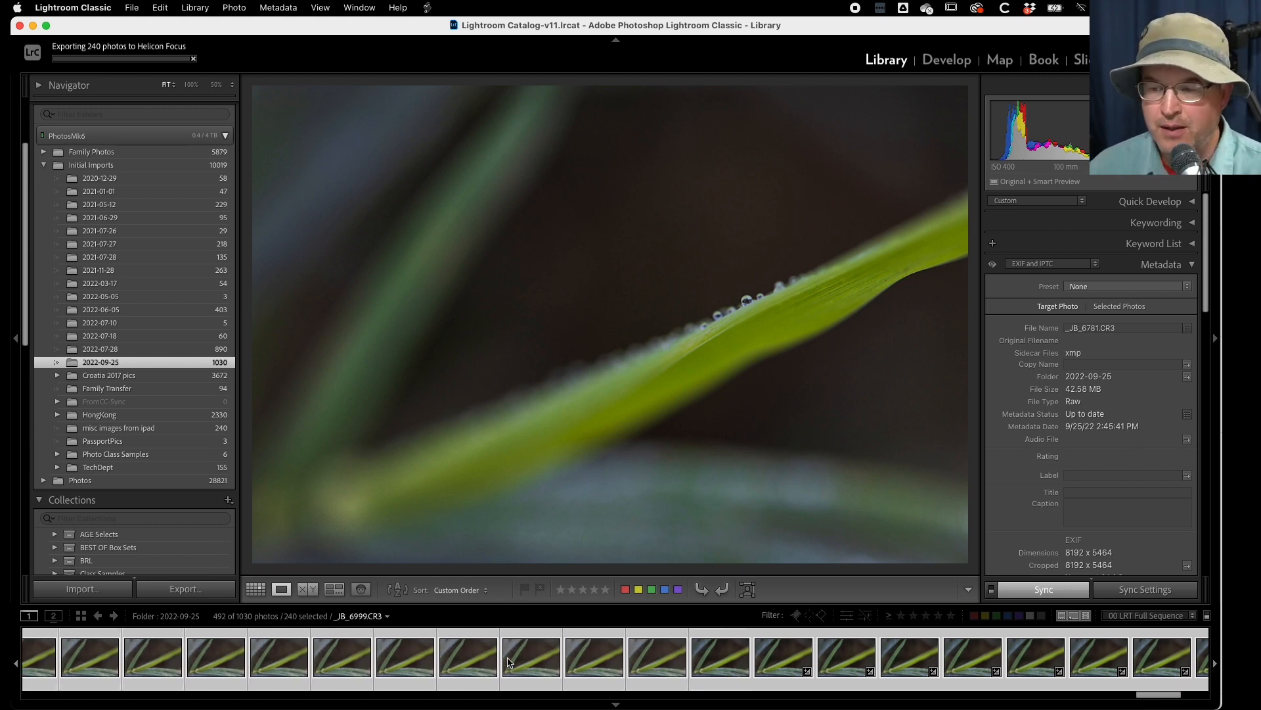
{"action": "scroll", "coordinate": [508, 661], "scroll_direction": "up", "scroll_amount": 20}
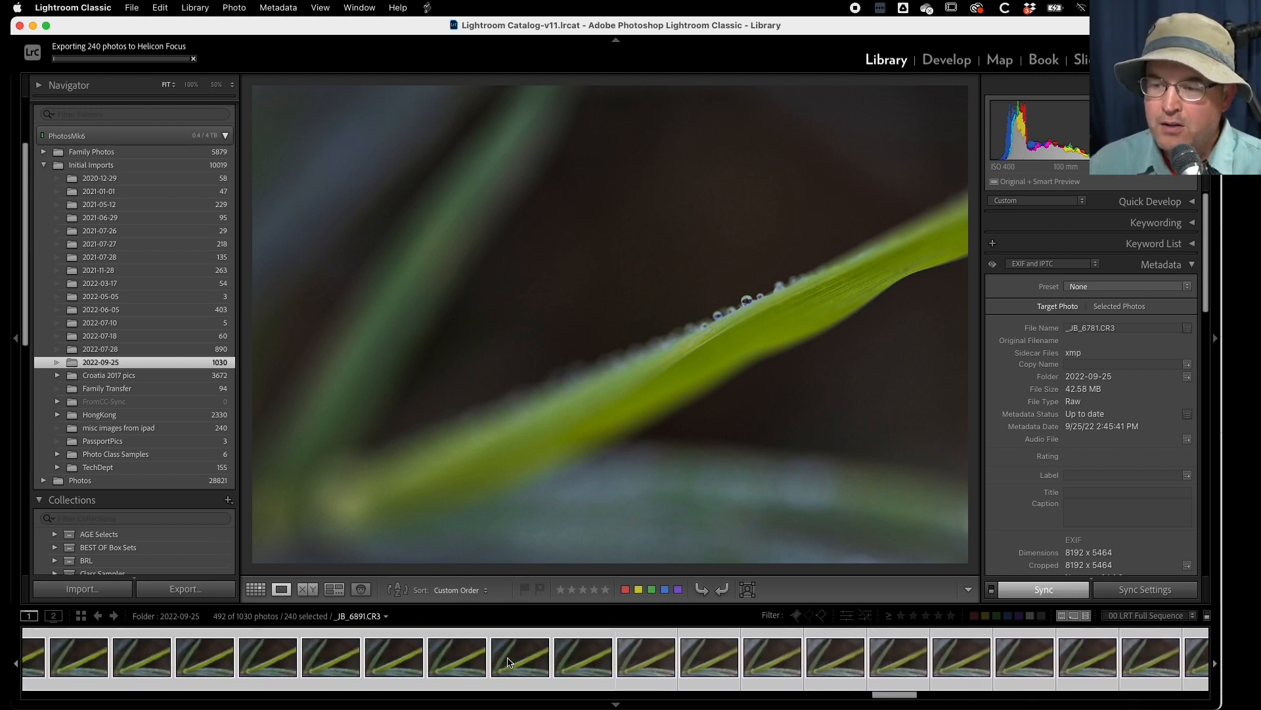
{"action": "scroll", "coordinate": [508, 661], "scroll_direction": "up", "scroll_amount": 20}
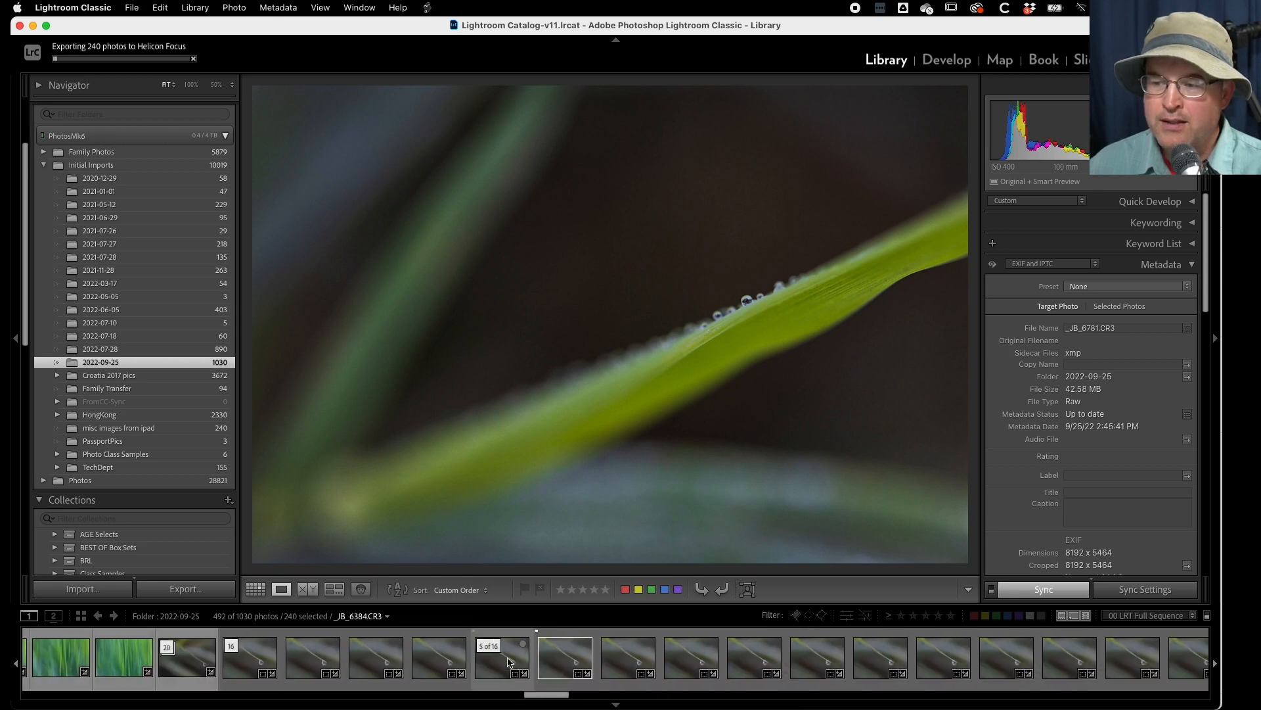
{"action": "scroll", "coordinate": [508, 661], "scroll_direction": "up", "scroll_amount": 15}
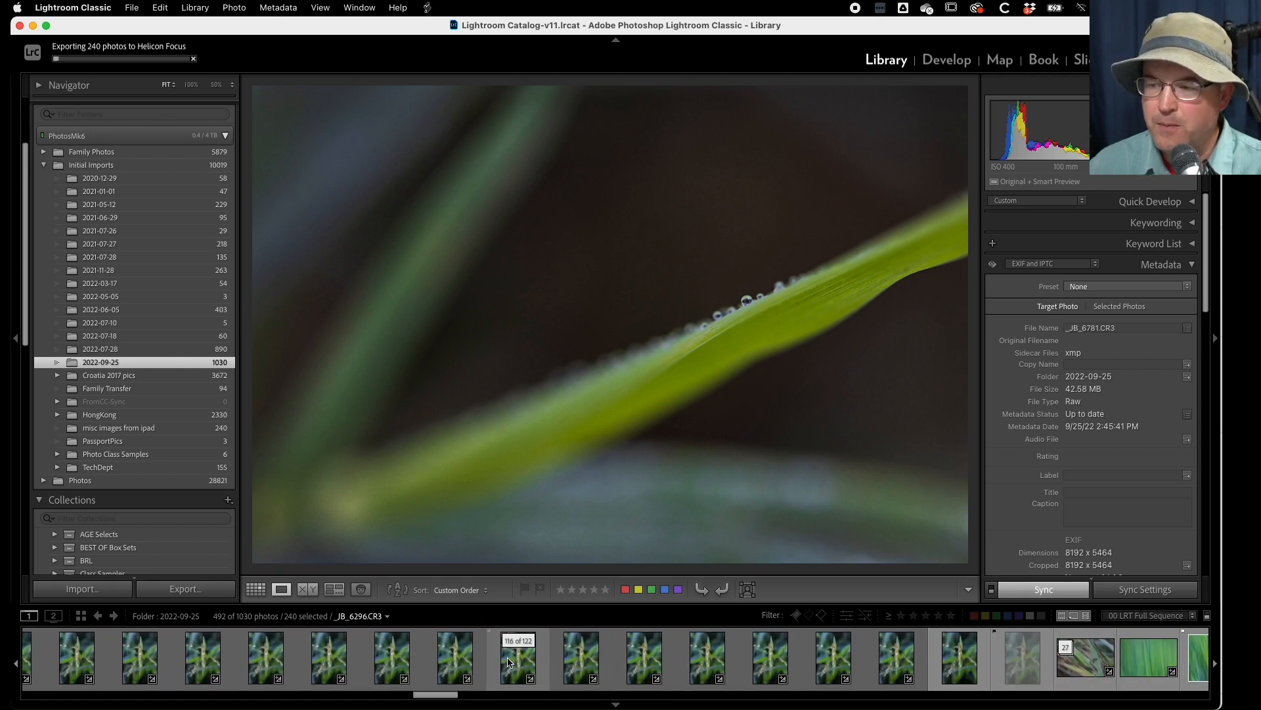
{"action": "scroll", "coordinate": [507, 661], "scroll_direction": "up", "scroll_amount": 15}
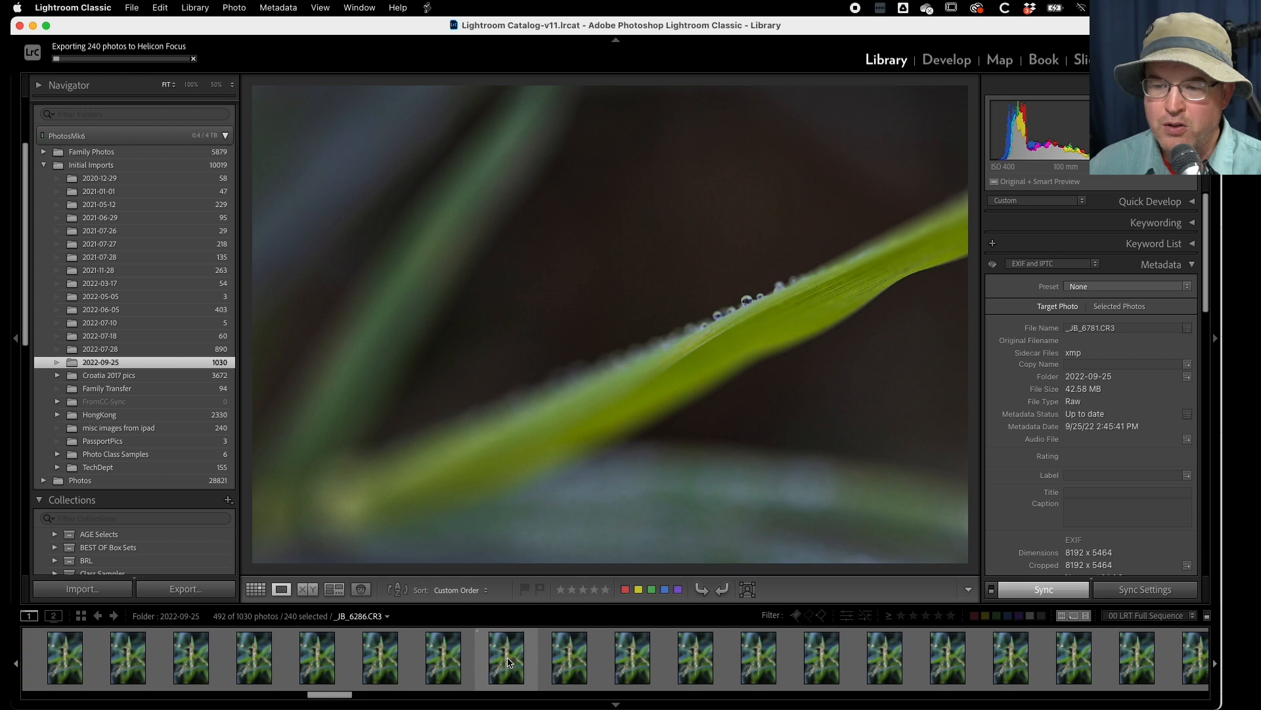
{"action": "scroll", "coordinate": [508, 661], "scroll_direction": "up", "scroll_amount": 15}
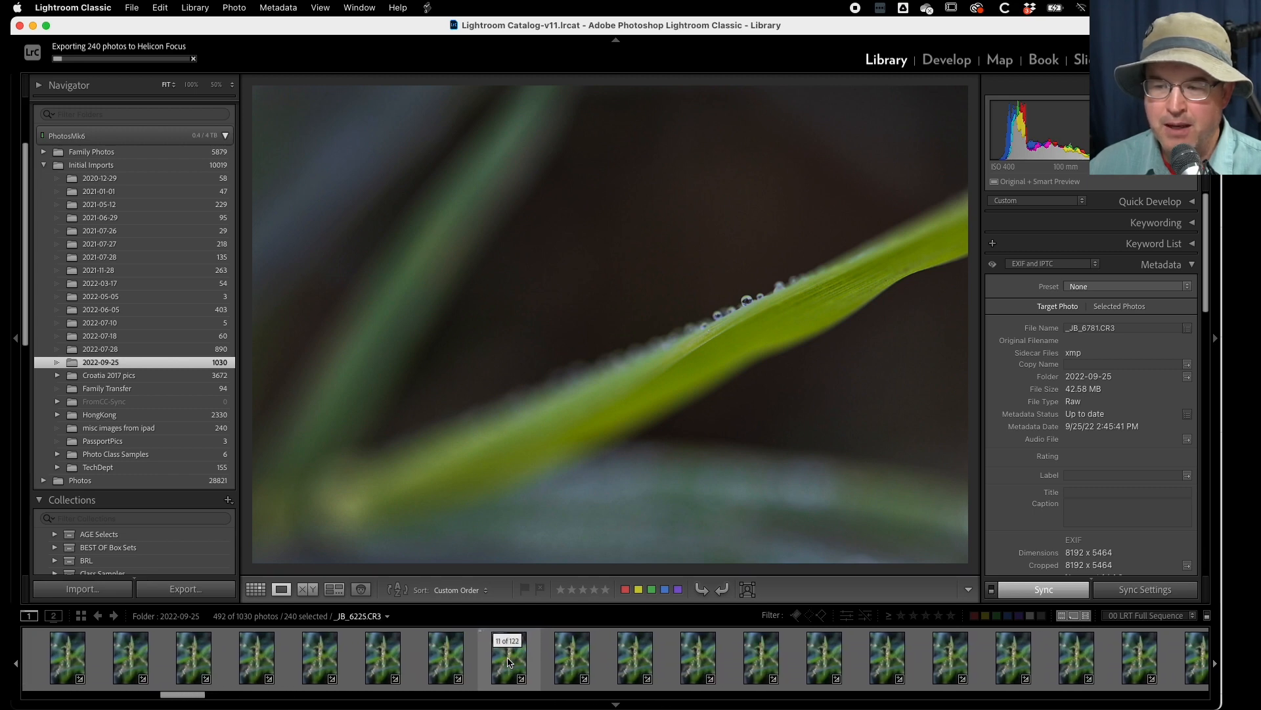
{"action": "scroll", "coordinate": [508, 661], "scroll_direction": "up", "scroll_amount": 2}
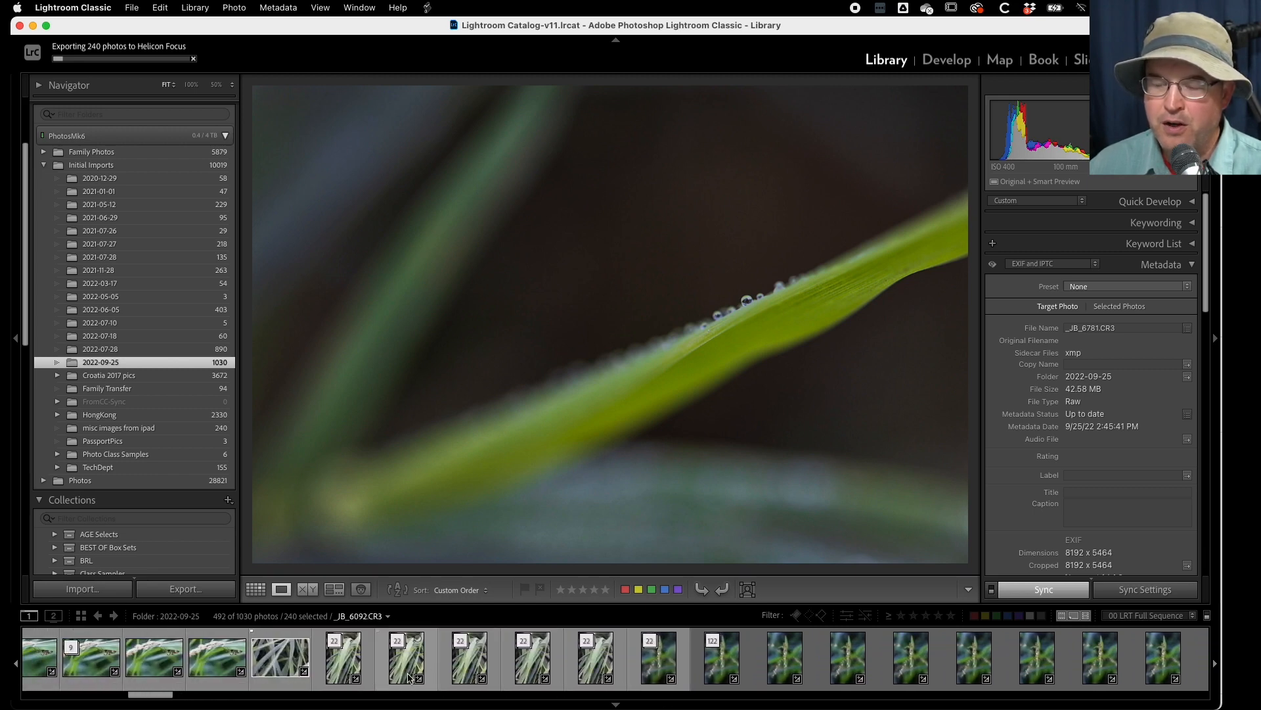
{"action": "left_click", "coordinate": [347, 666]}
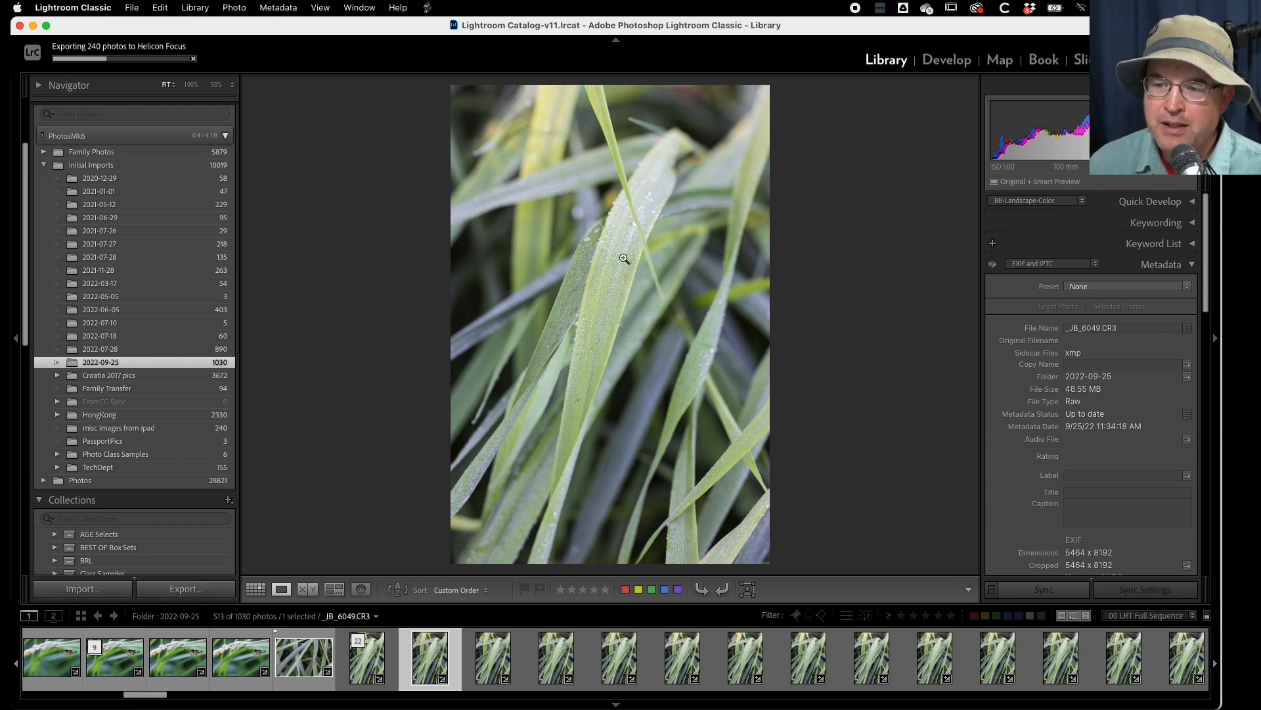
- Go through the expanded grass stack frame by frame up to _JB_6069.CR3, examining how the focus moves through the blades
{"action": "key", "text": "Right"}
{"action": "key", "text": "Right"}
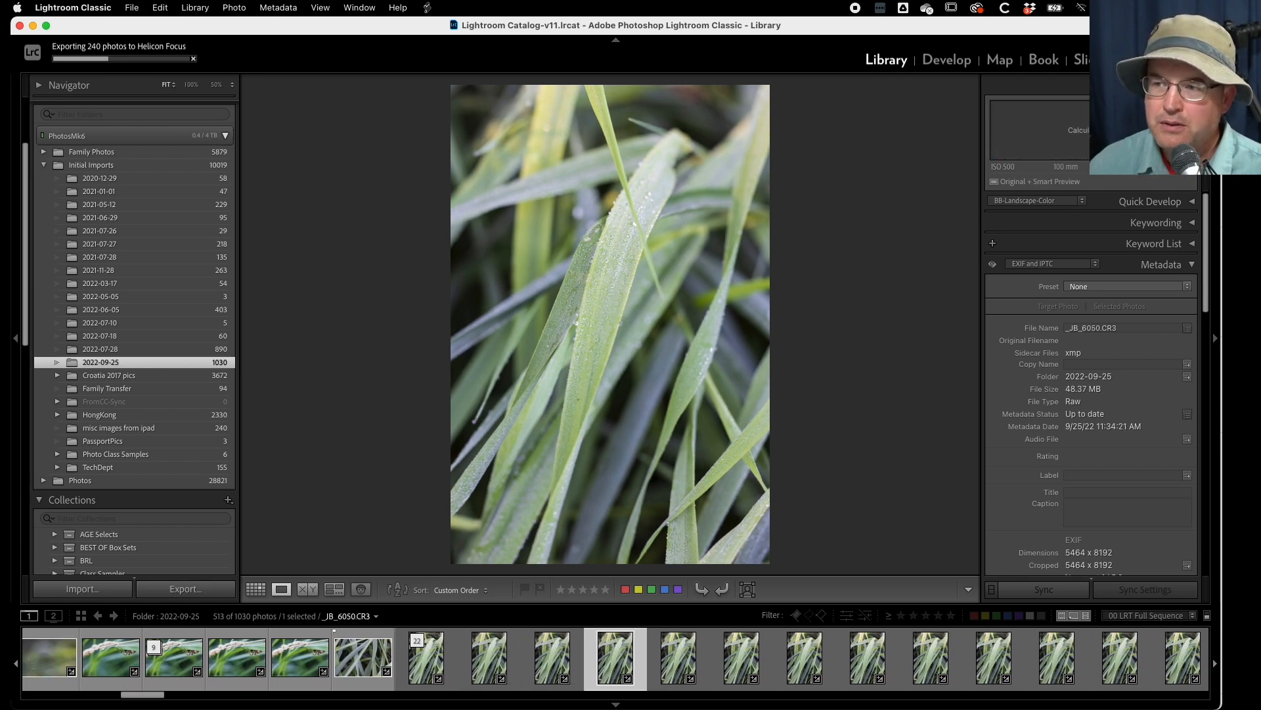
{"action": "key", "text": "Right"}
{"action": "key", "text": "Right"}
{"action": "key", "text": "Right"}
{"action": "key", "text": "Right"}
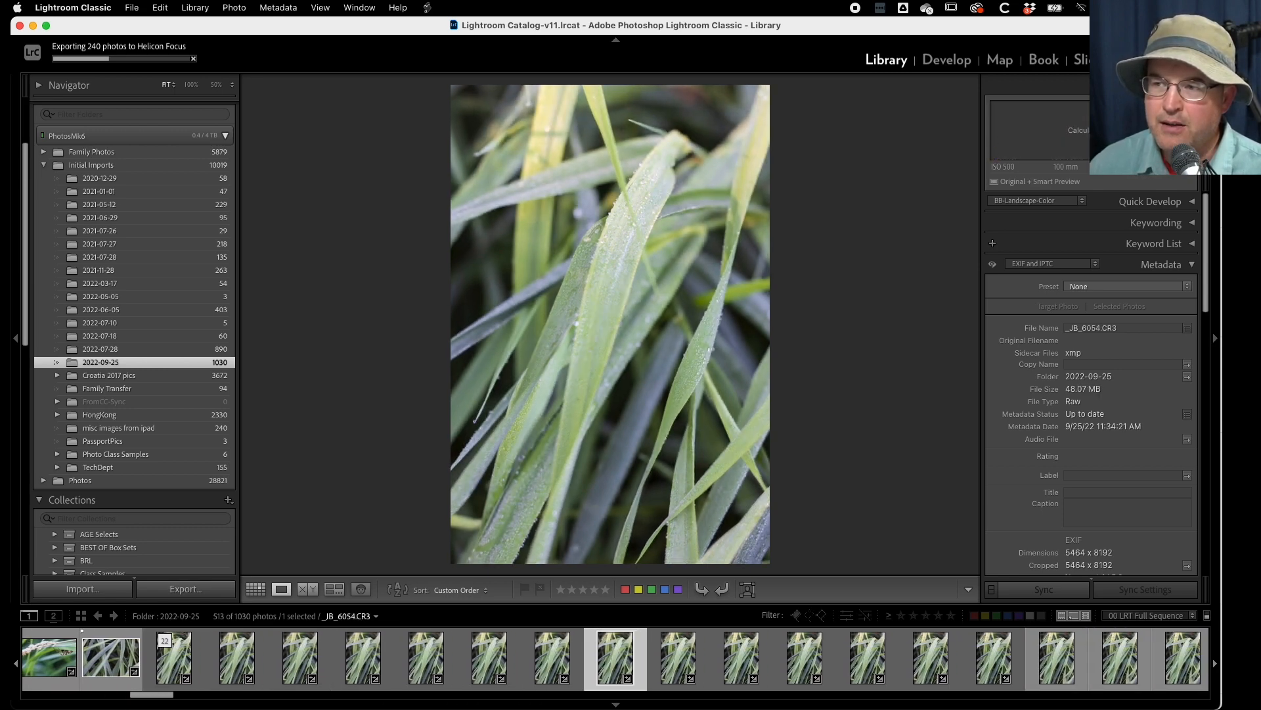
{"action": "key", "text": "Right"}
{"action": "key", "text": "Right"}
{"action": "key", "text": "Right"}
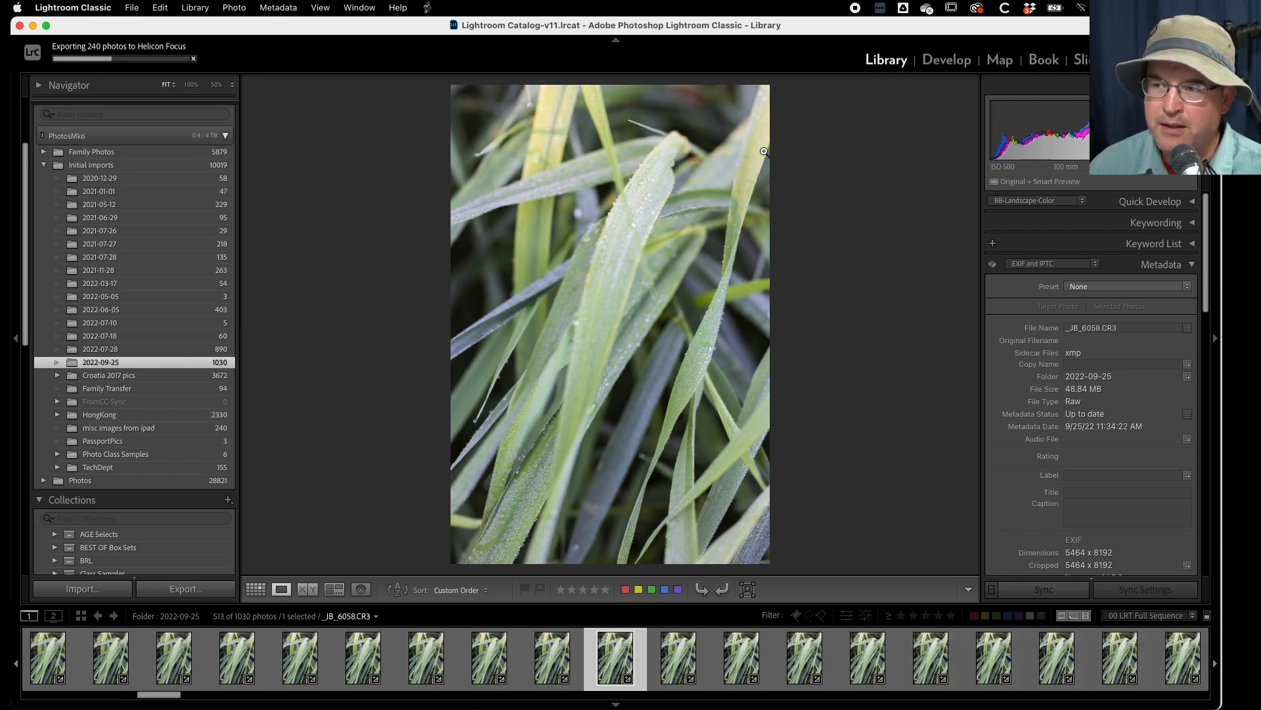
{"action": "key", "text": "Right"}
{"action": "key", "text": "Right"}
{"action": "key", "text": "Right"}
{"action": "key", "text": "Right"}
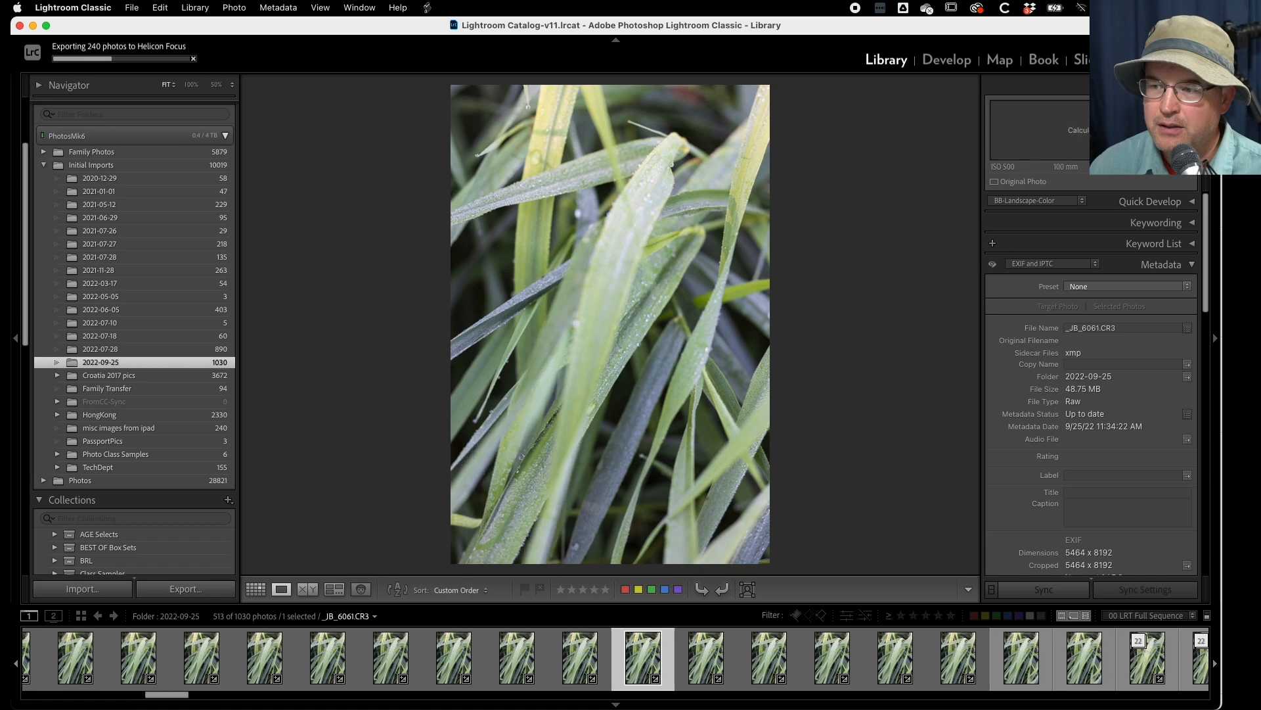
{"action": "key", "text": "Right"}
{"action": "key", "text": "Right"}
{"action": "key", "text": "Right"}
{"action": "key", "text": "Right"}
{"action": "key", "text": "Right"}
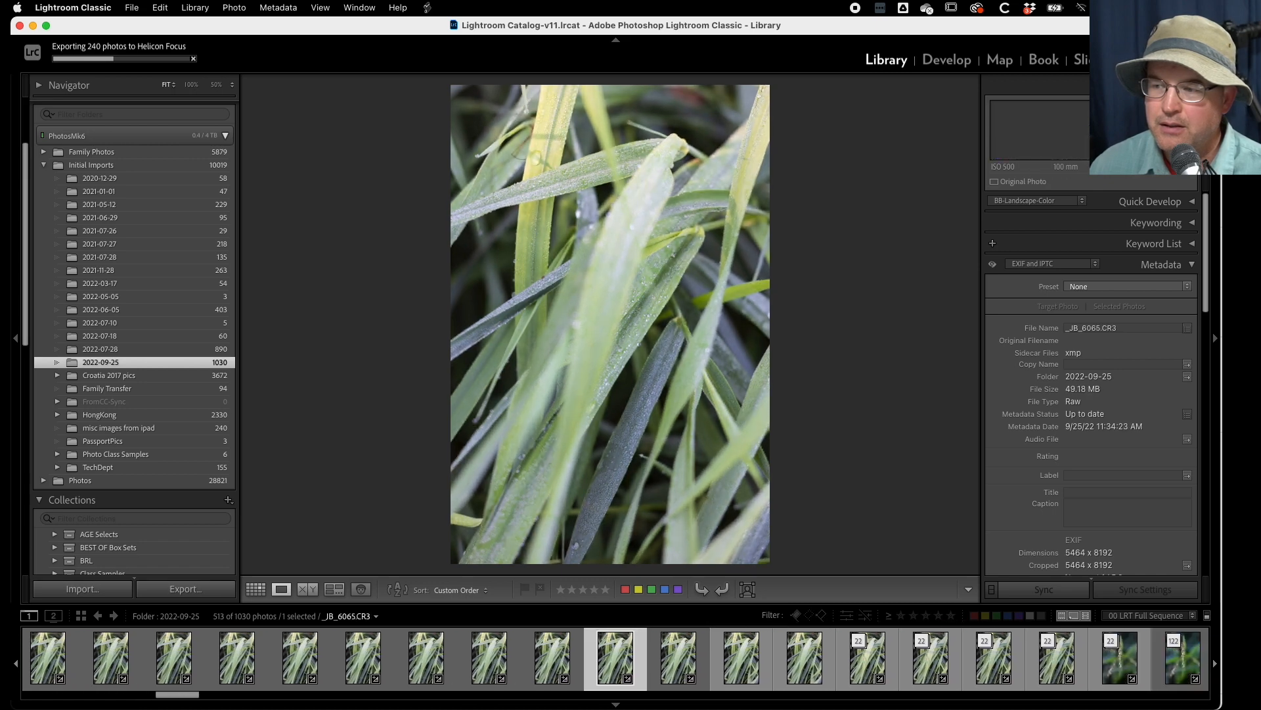
{"action": "key", "text": "Right"}
{"action": "key", "text": "Right"}
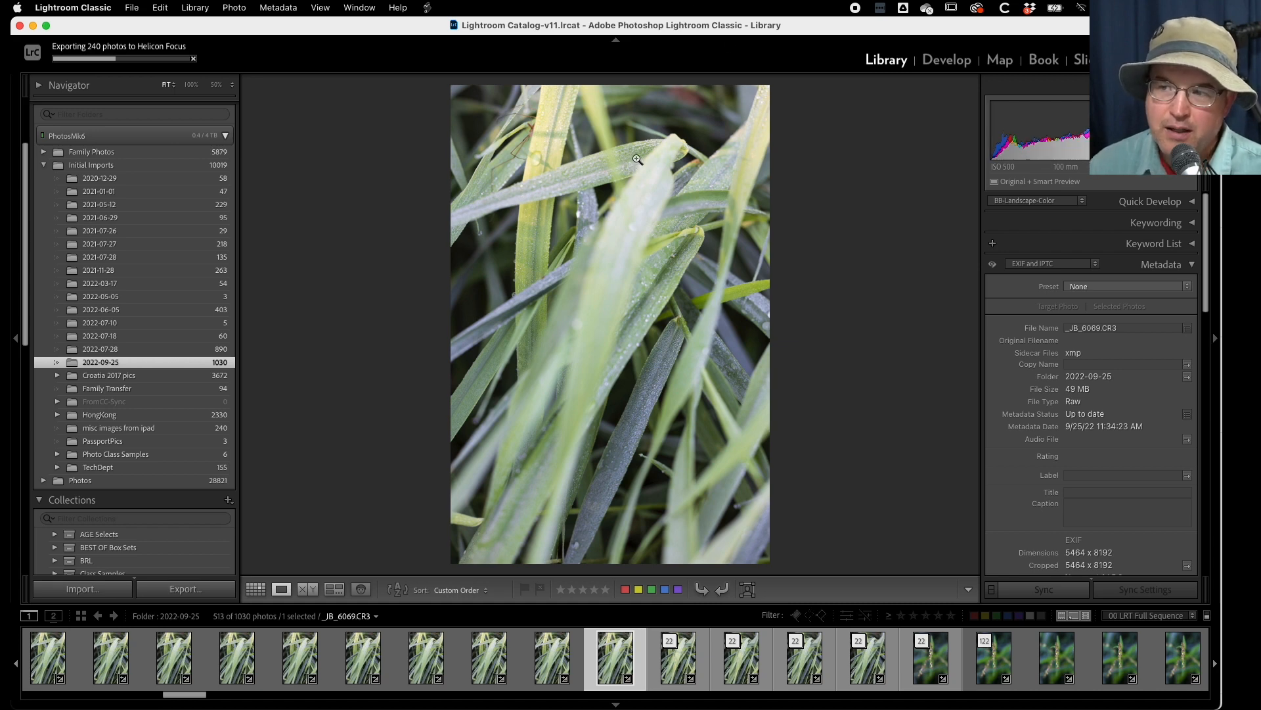
- Examine the droplets on the crossing rear blade at 100%, going back frame by frame from _JB_6069.CR3 to compare focus
{"action": "left_click", "coordinate": [633, 160]}
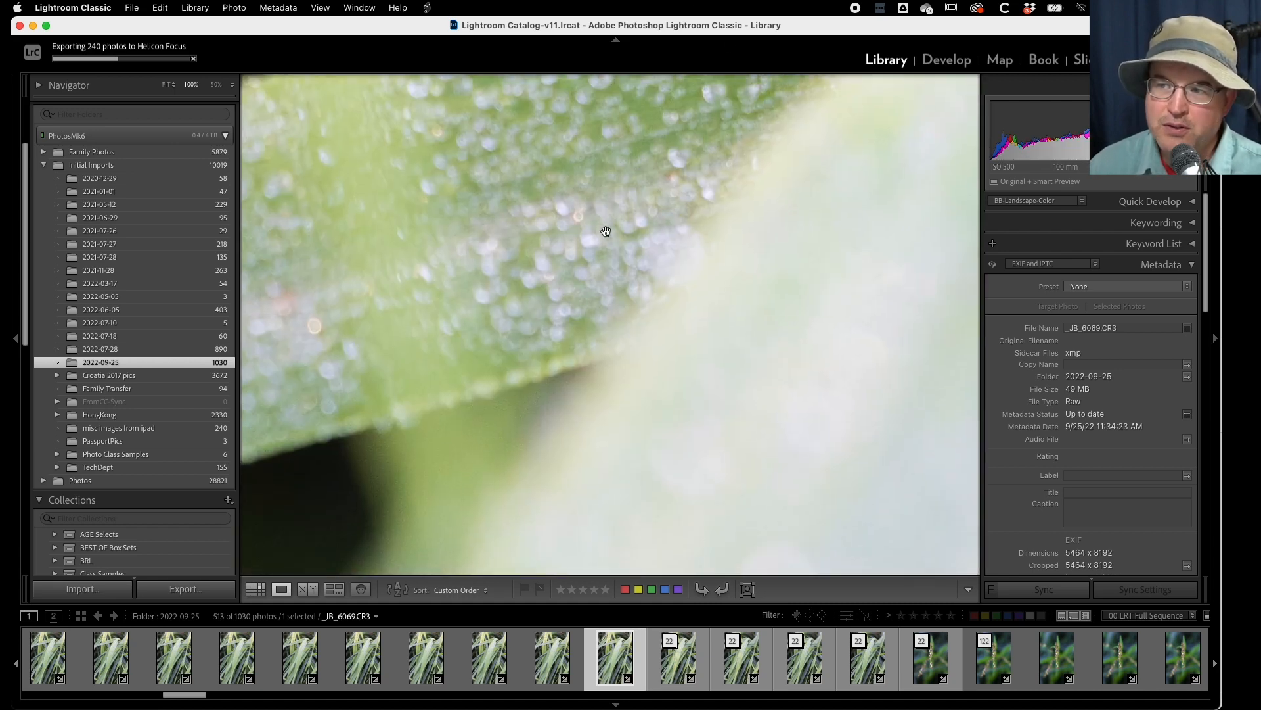
{"action": "left_click_drag", "start_coordinate": [555, 265], "coordinate": [797, 197]}
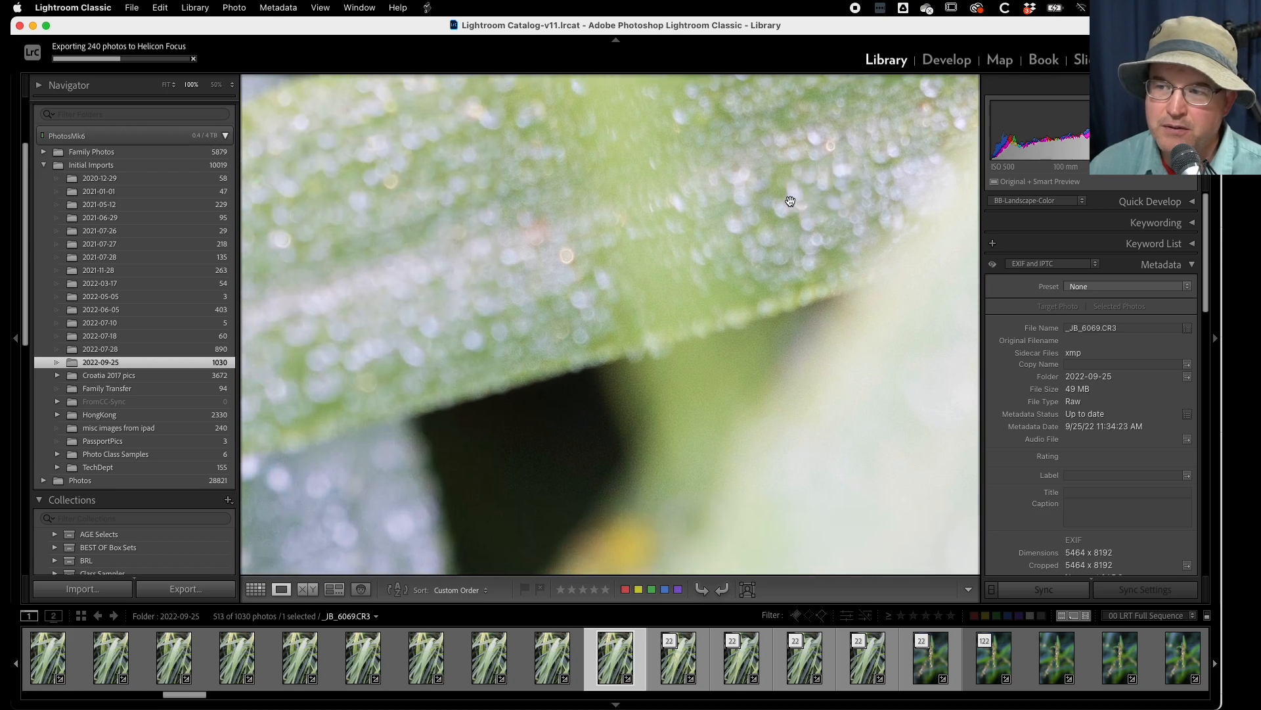
{"action": "key", "text": "Left"}
{"action": "key", "text": "Left"}
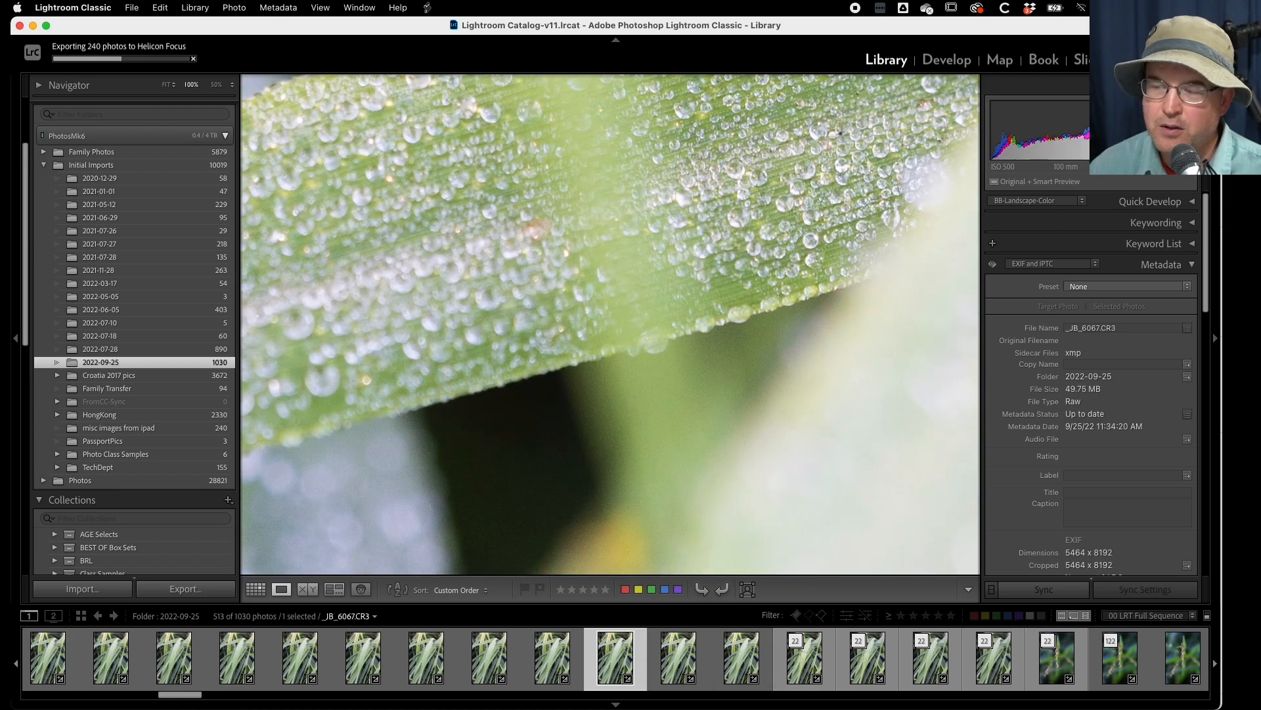
{"action": "key", "text": "Left"}
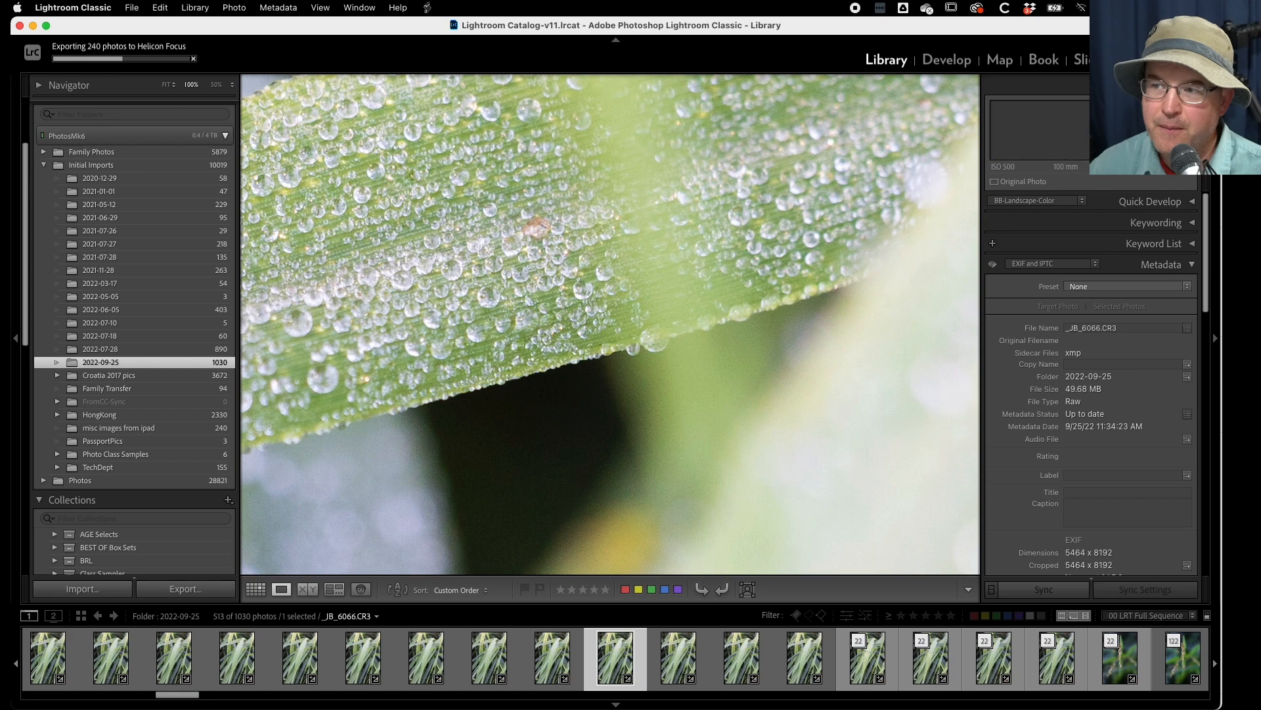
{"action": "left_click_drag", "start_coordinate": [470, 206], "coordinate": [487, 267]}
{"action": "key", "text": "Left"}
{"action": "key", "text": "Left"}
{"action": "key", "text": "Left"}
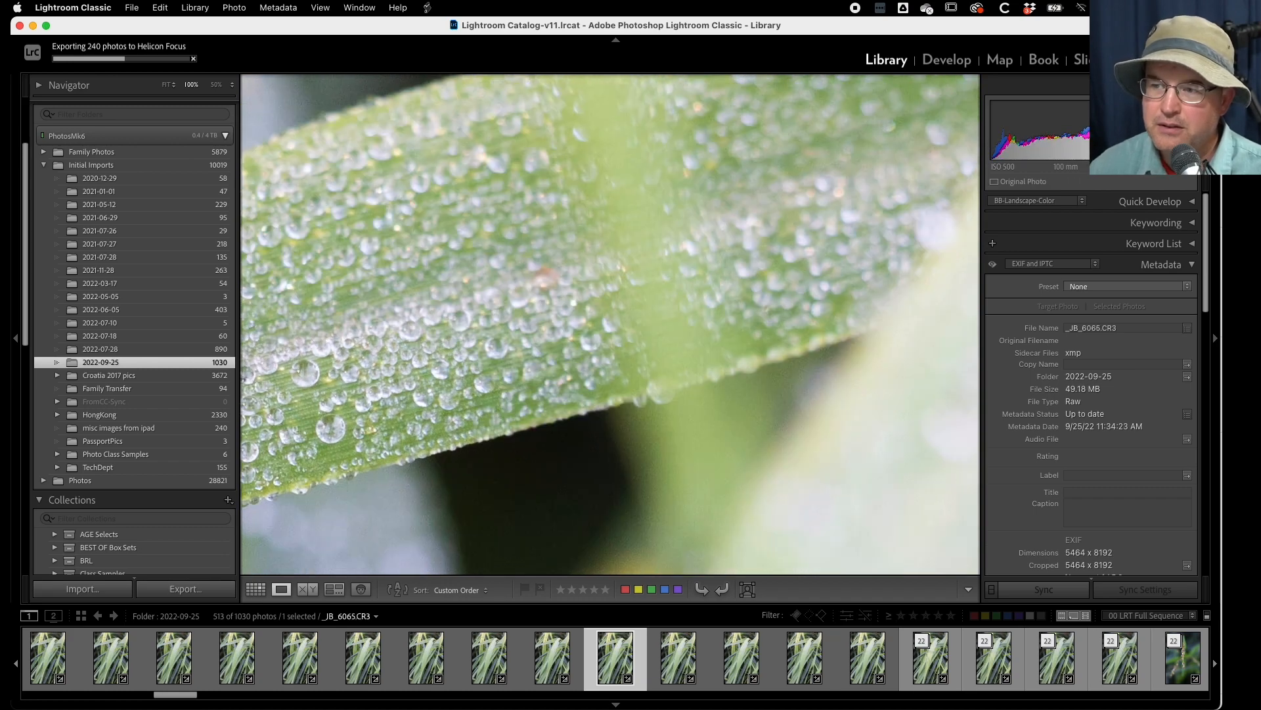
{"action": "key", "text": "Left"}
{"action": "key", "text": "Left"}
{"action": "key", "text": "Left"}
{"action": "key", "text": "Left"}
{"action": "key", "text": "Left"}
{"action": "key", "text": "Left"}
{"action": "key", "text": "Left"}
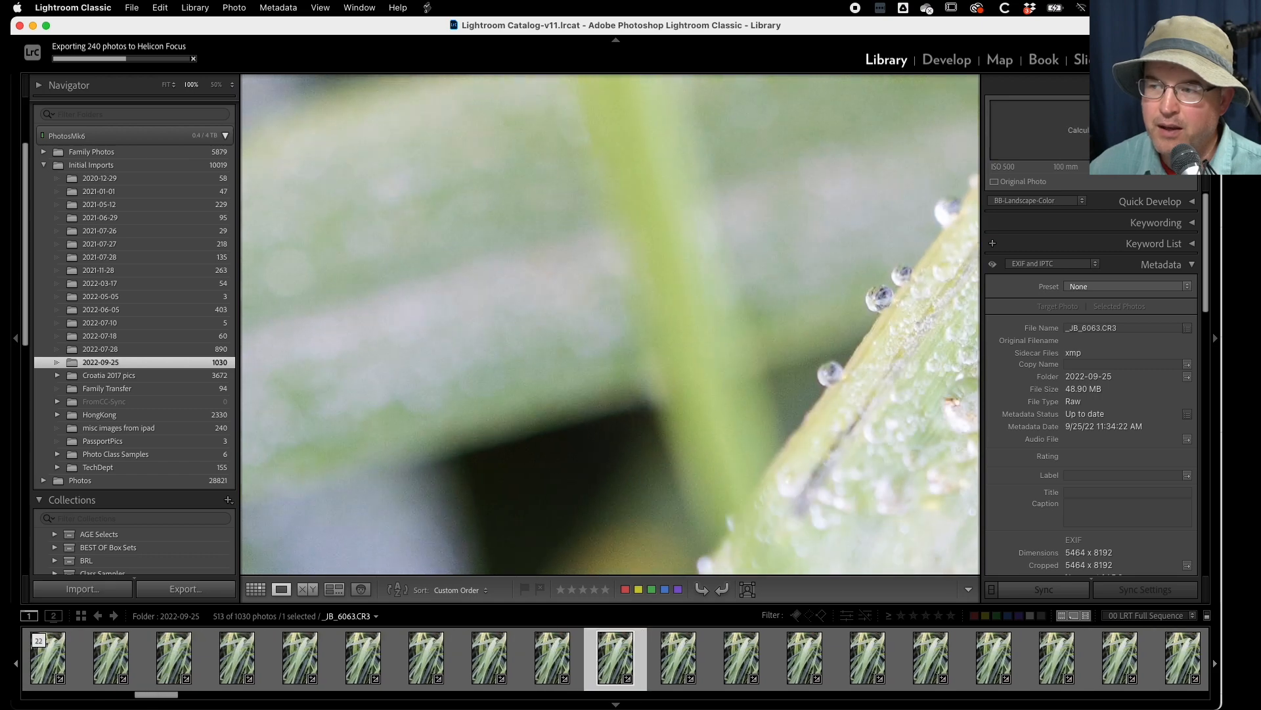
- Examine the front blade's droplets at 100% back through _JB_6053.CR3, and return to the full-image view
{"action": "left_click_drag", "start_coordinate": [738, 288], "coordinate": [428, 220]}
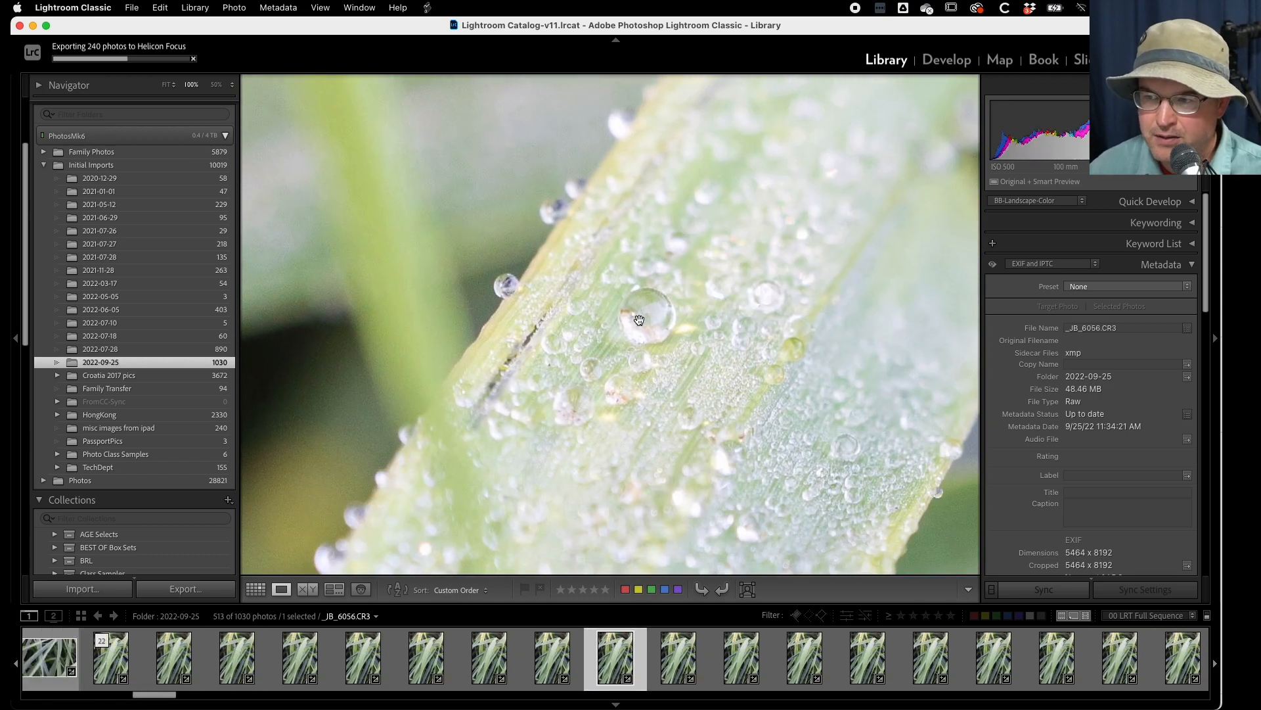
{"action": "key", "text": "Left"}
{"action": "key", "text": "Left"}
{"action": "key", "text": "Left"}
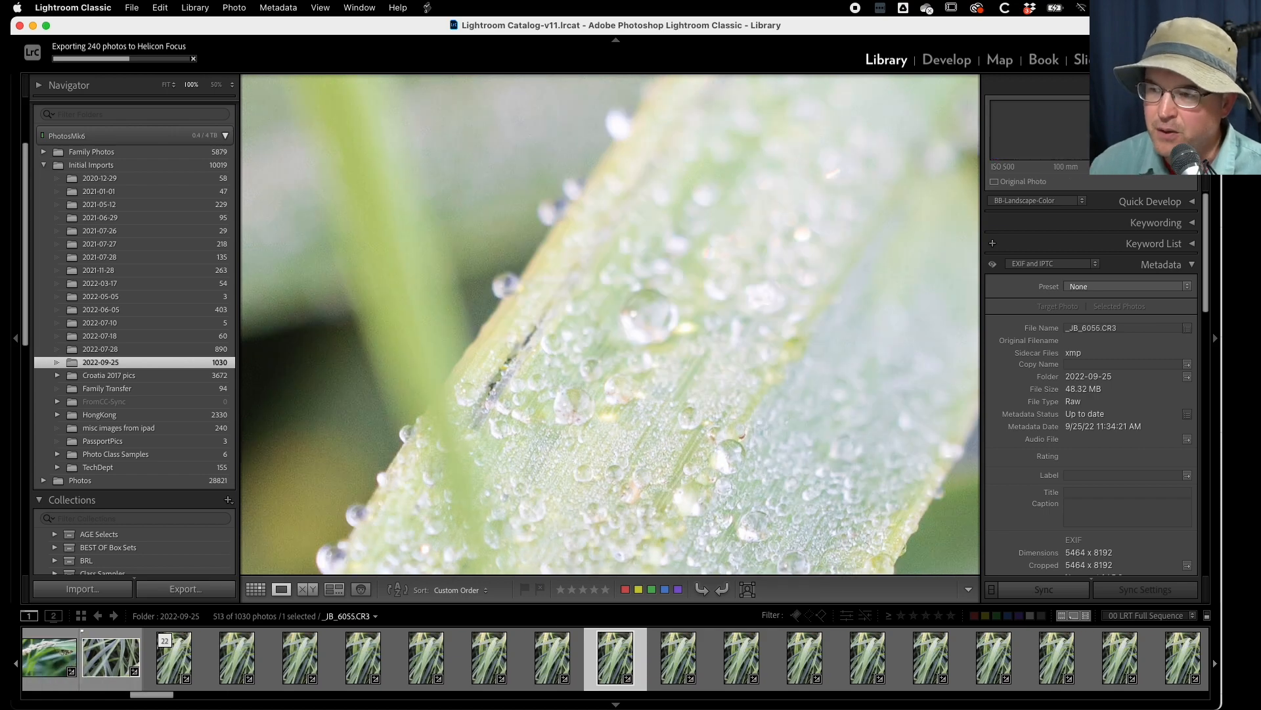
{"action": "left_click_drag", "start_coordinate": [494, 454], "coordinate": [527, 197]}
{"action": "left_click_drag", "start_coordinate": [529, 338], "coordinate": [575, 195]}
{"action": "left_click", "coordinate": [578, 265]}
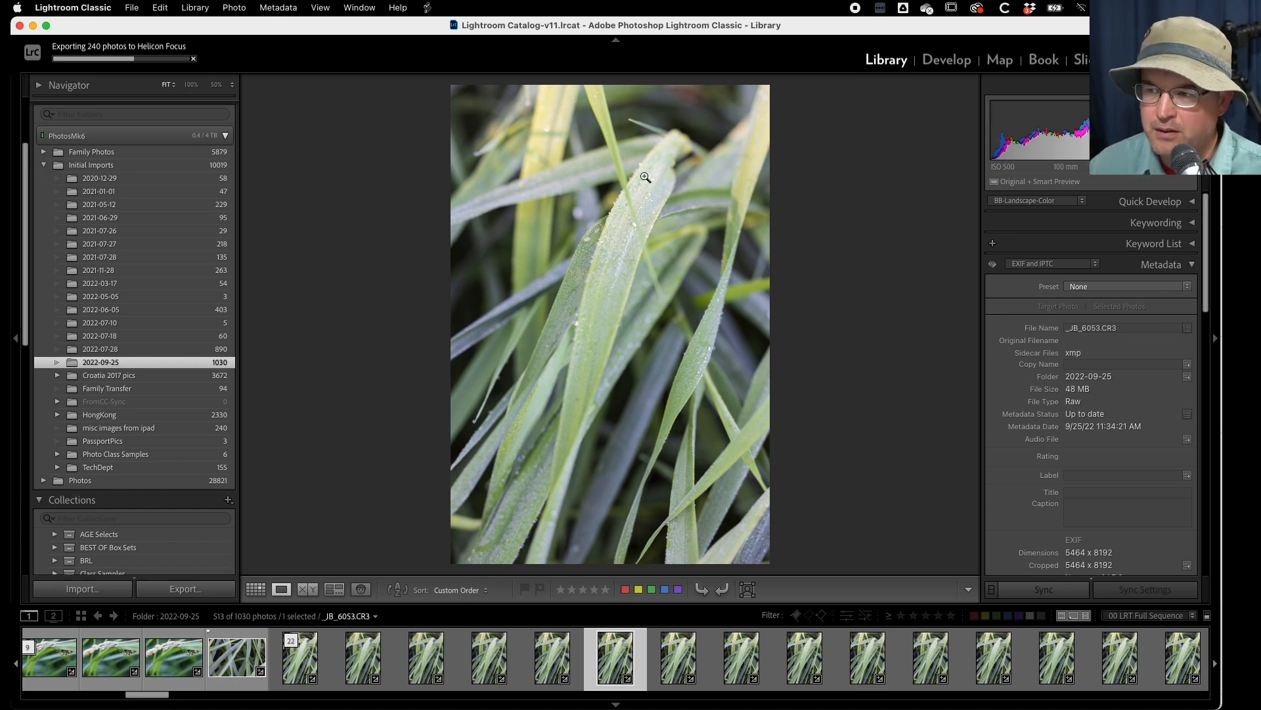
- Go forward through the stack to _JB_6069.CR3, examining the rear blades' focus at 100%
{"action": "left_click", "coordinate": [610, 313]}
{"action": "key", "text": "Right"}
{"action": "key", "text": "Right"}
{"action": "key", "text": "Right"}
{"action": "key", "text": "Right"}
{"action": "key", "text": "Right"}
{"action": "key", "text": "Right"}
{"action": "key", "text": "Right"}
{"action": "key", "text": "Right"}
{"action": "key", "text": "Right"}
{"action": "key", "text": "Right"}
{"action": "key", "text": "Right"}
{"action": "key", "text": "Right"}
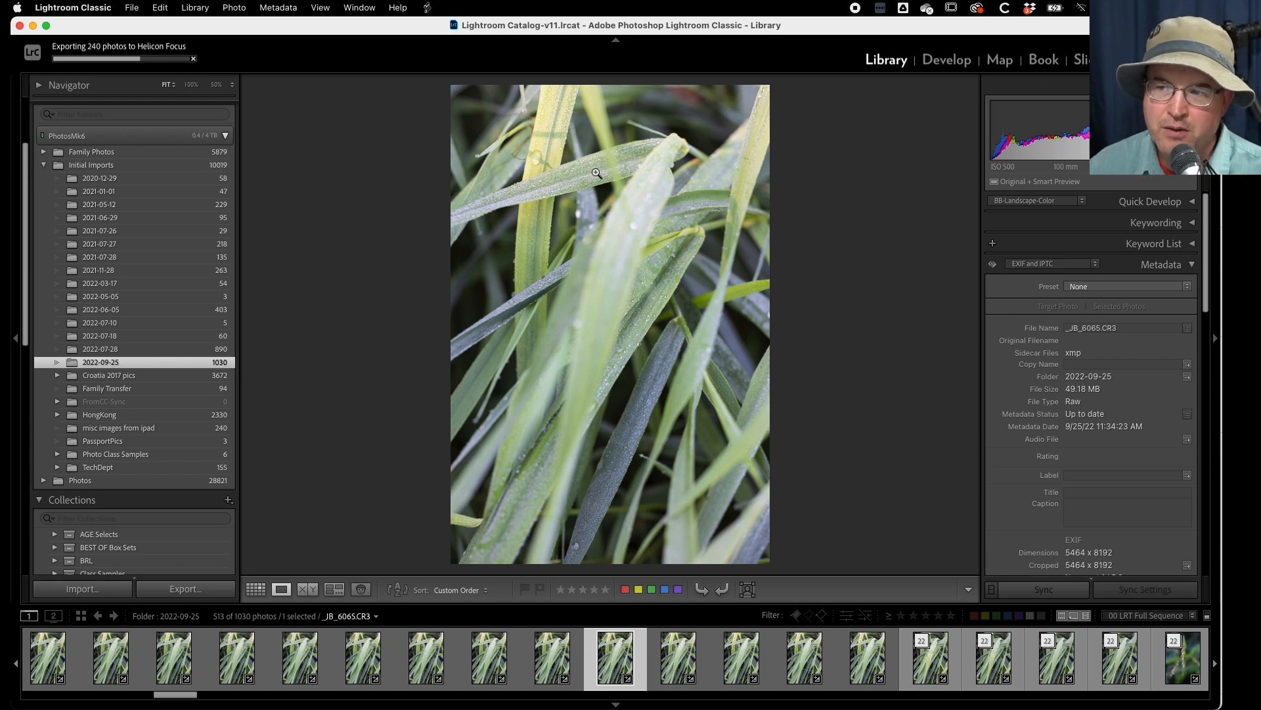
{"action": "left_click", "coordinate": [573, 146]}
{"action": "key", "text": "Right"}
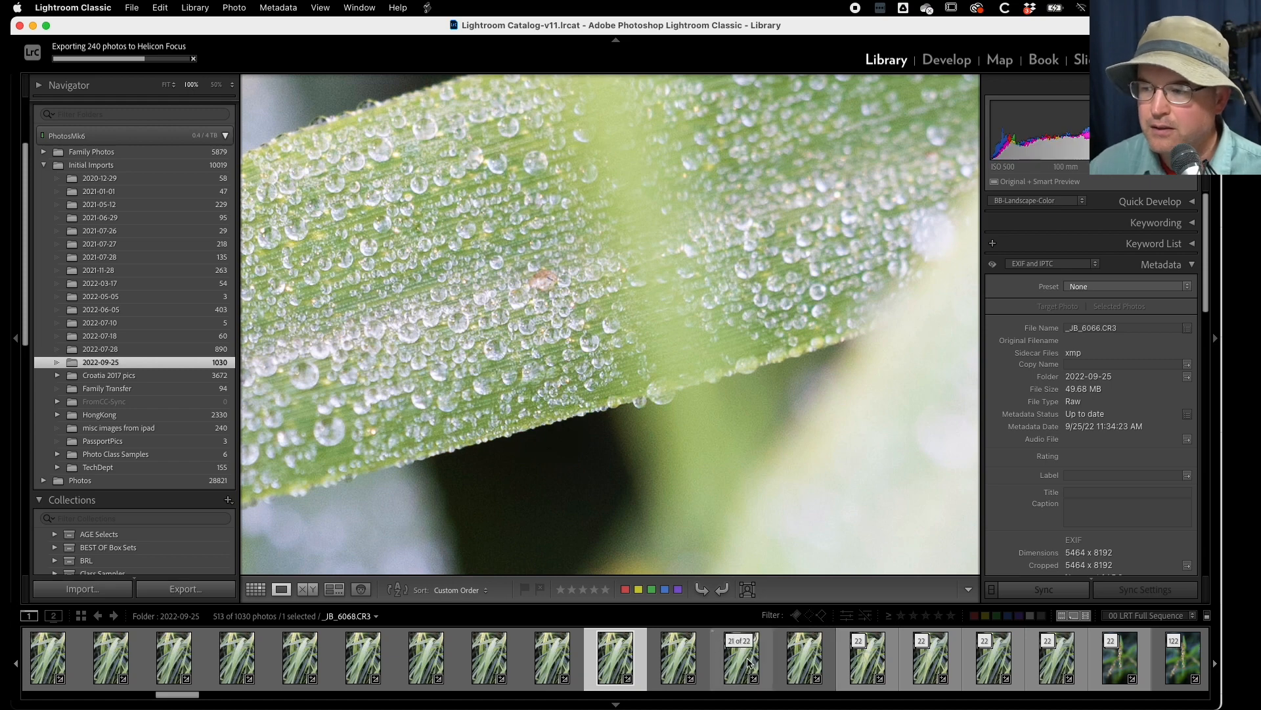
{"action": "key", "text": "Right"}
{"action": "key", "text": "Right"}
{"action": "key", "text": "Right"}
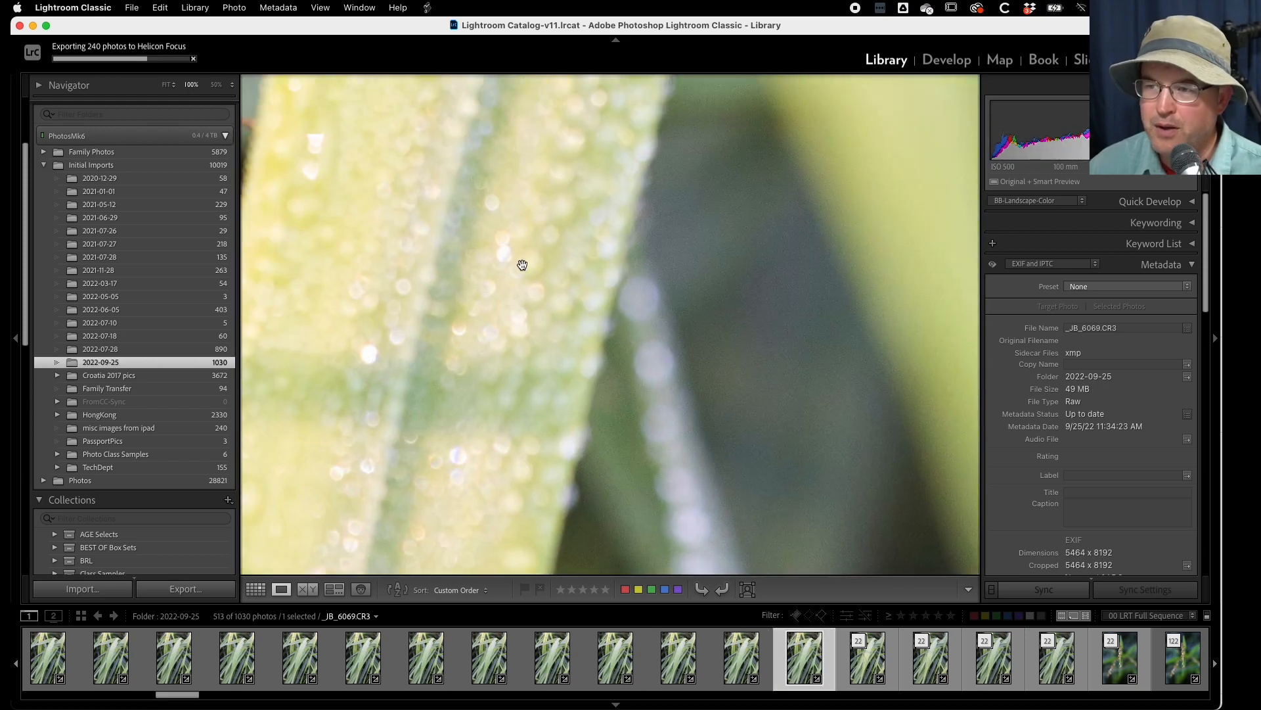
- Return to the full-image view and collapse the expanded 22-photo grass stack
{"action": "left_click", "coordinate": [611, 358]}
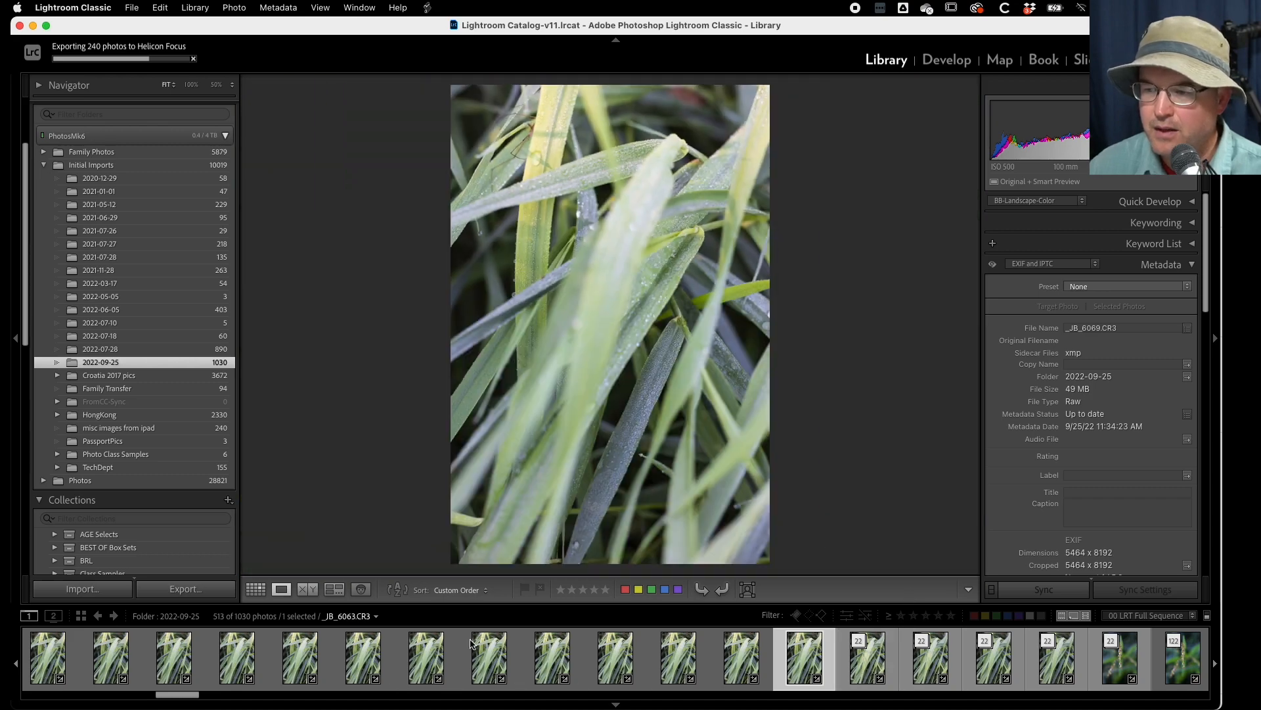
{"action": "left_click", "coordinate": [795, 641]}
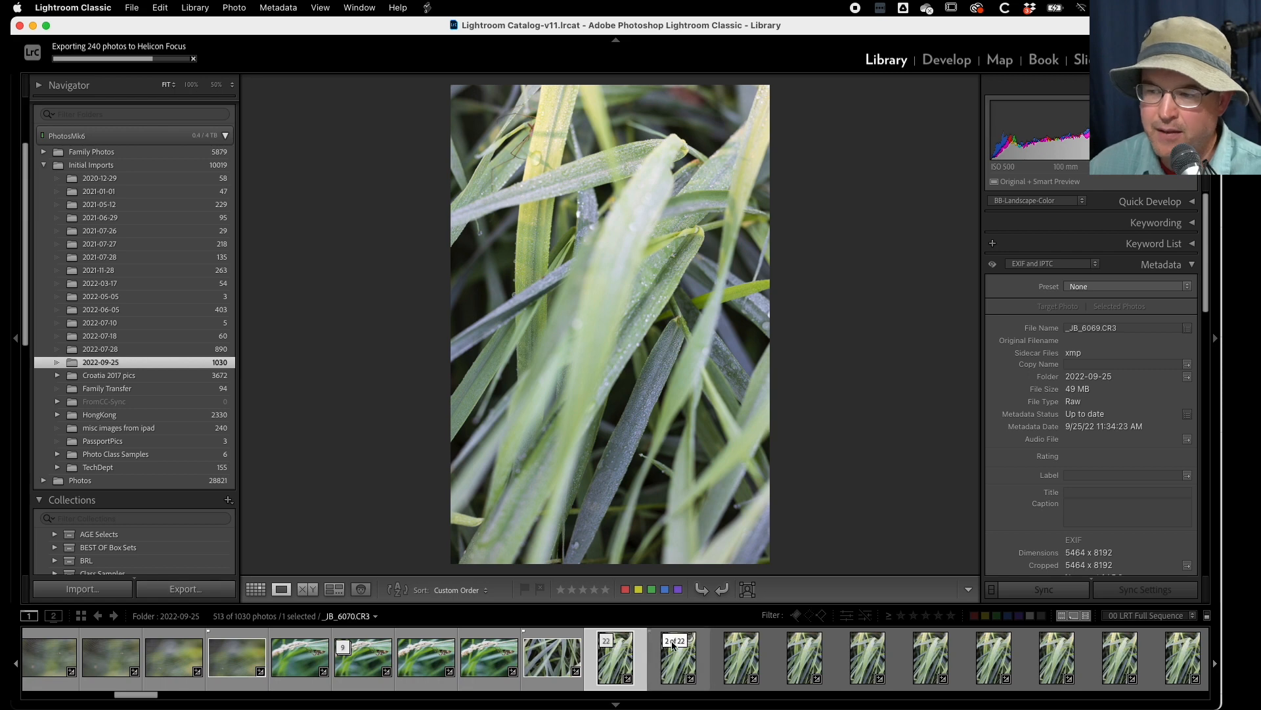
{"action": "left_click", "coordinate": [613, 643]}
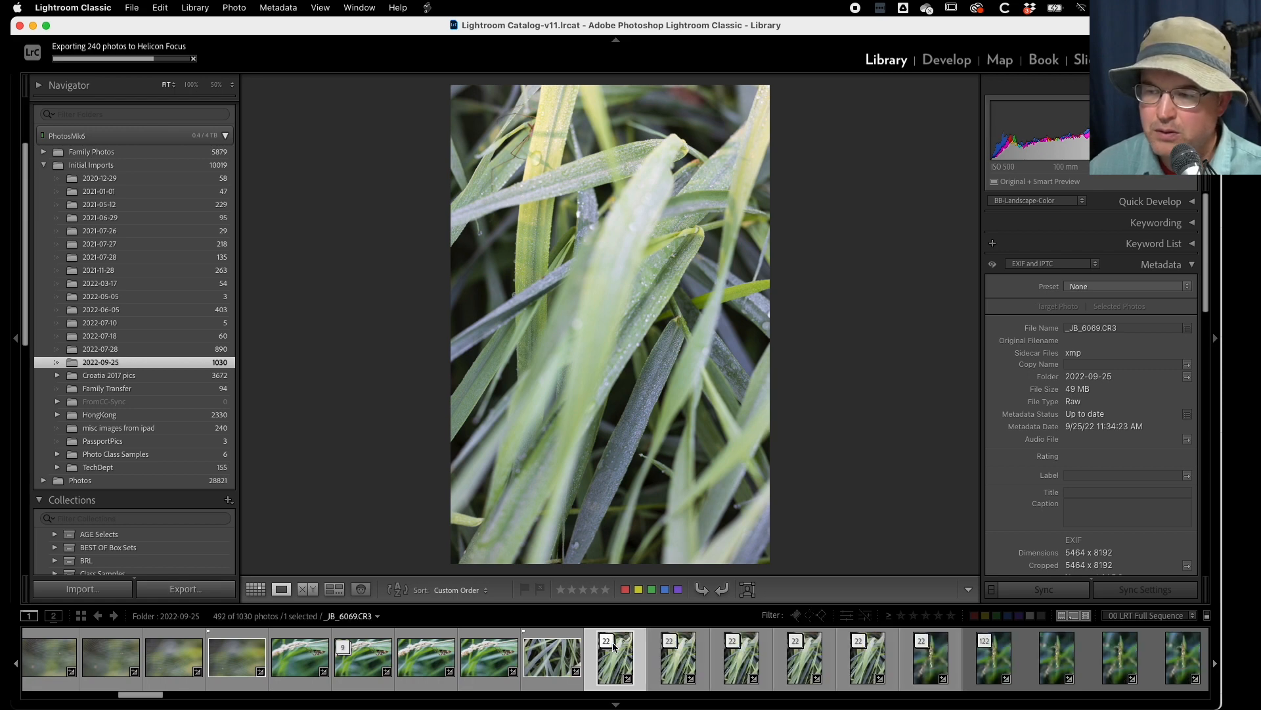
- Expand the 22-photo grass stack topped by _JB_6092.CR3 and view its frame _JB_6071.CR3
{"action": "left_click", "coordinate": [670, 642]}
{"action": "left_click", "coordinate": [680, 671]}
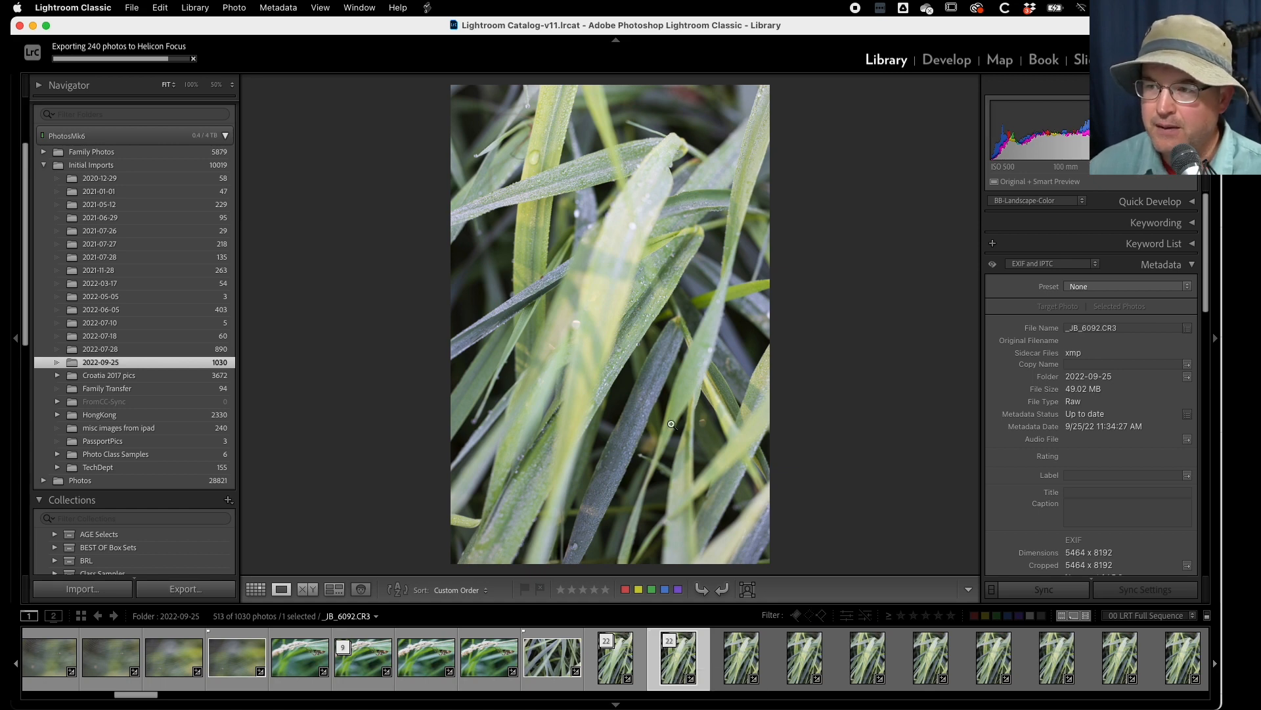
{"action": "key", "text": "Right"}
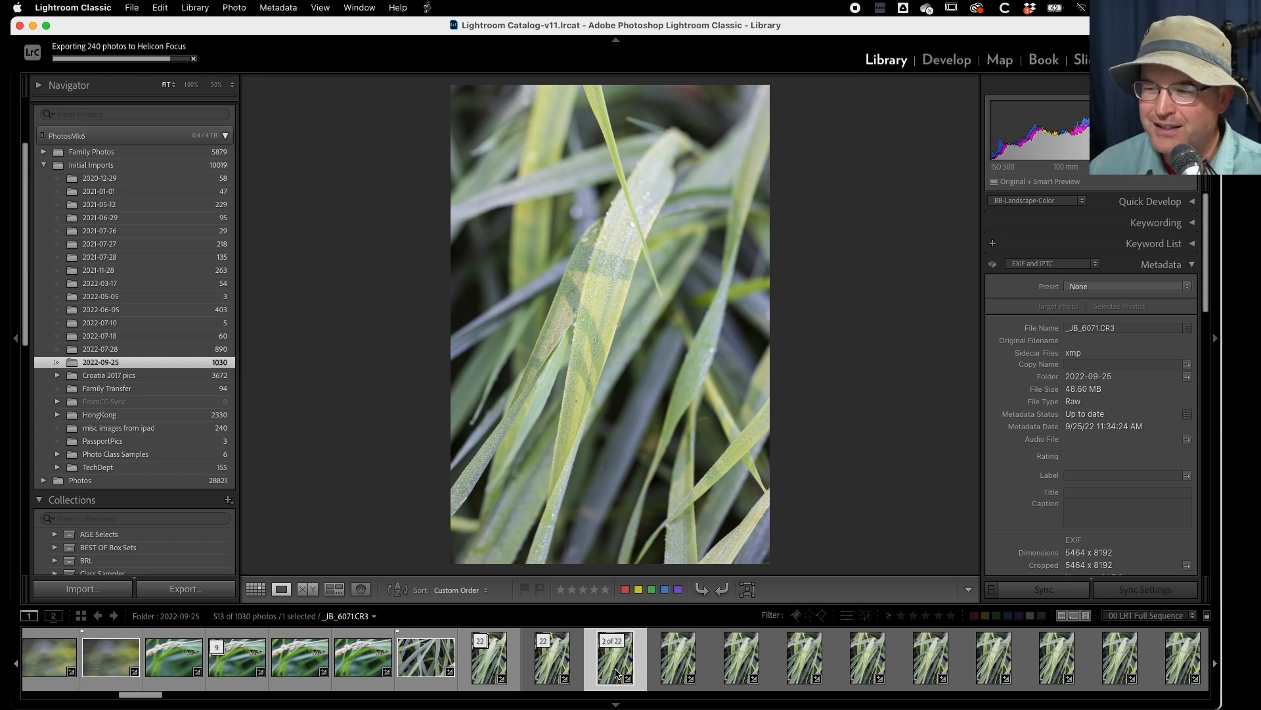
- Examine the front blade's droplets at 100%, going forward frame by frame from _JB_6071.CR3 to _JB_6075.CR3
{"action": "left_click", "coordinate": [622, 235]}
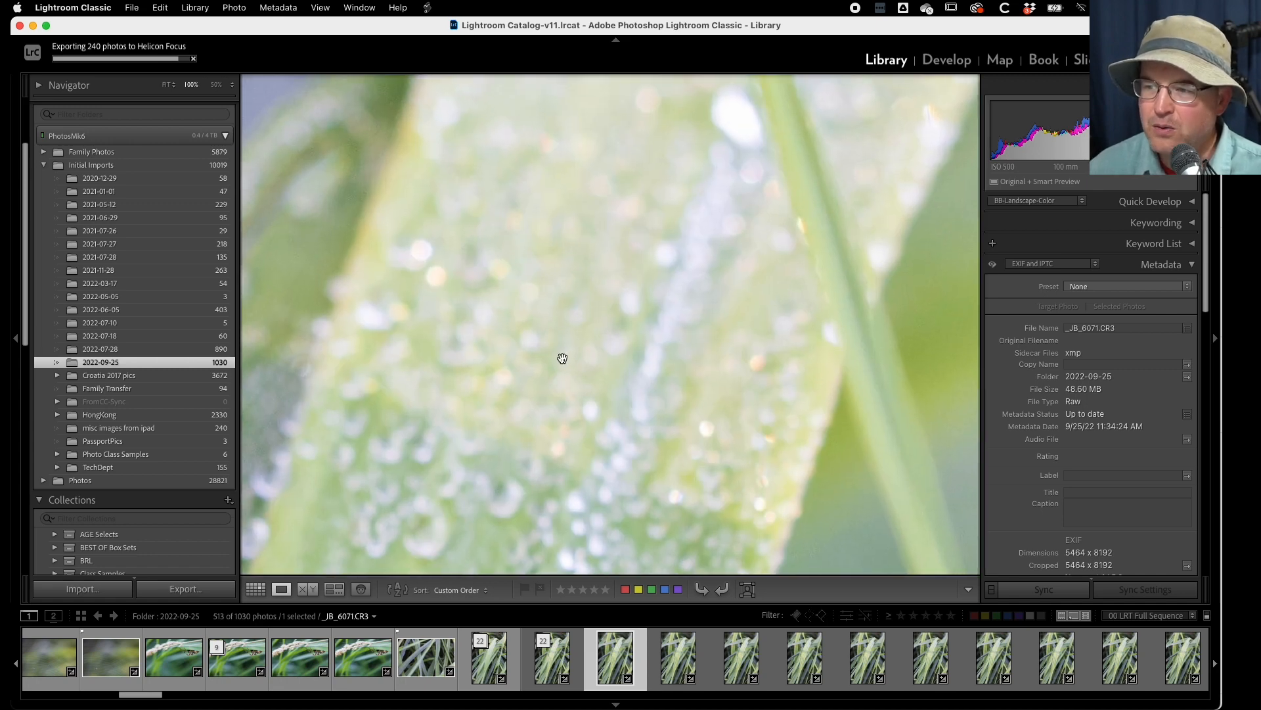
{"action": "key", "text": "Right"}
{"action": "key", "text": "Right"}
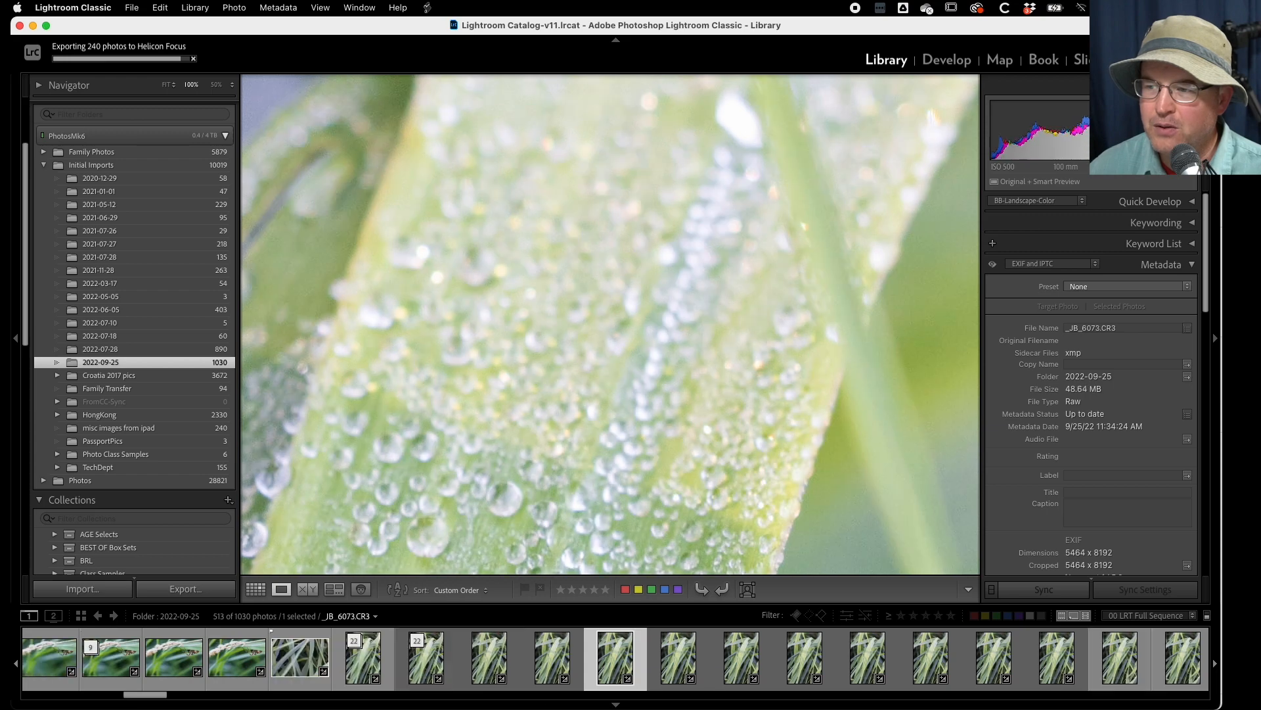
{"action": "key", "text": "Right"}
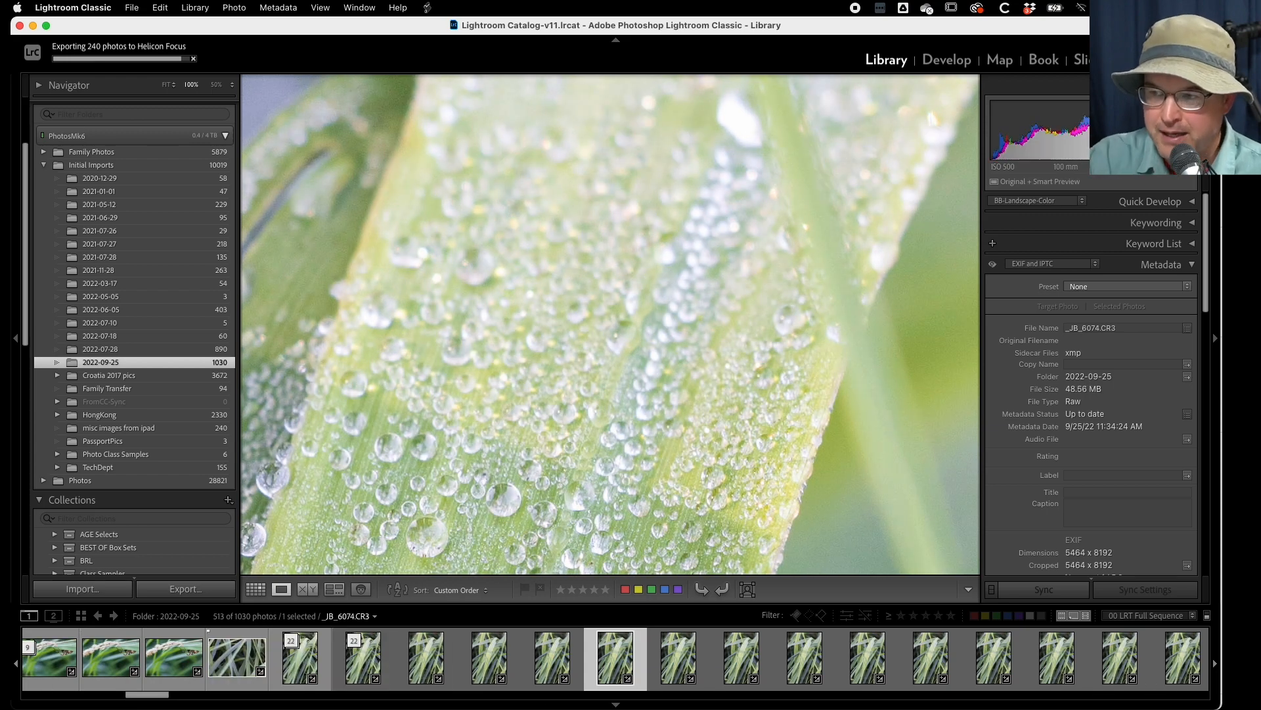
{"action": "key", "text": "Right"}
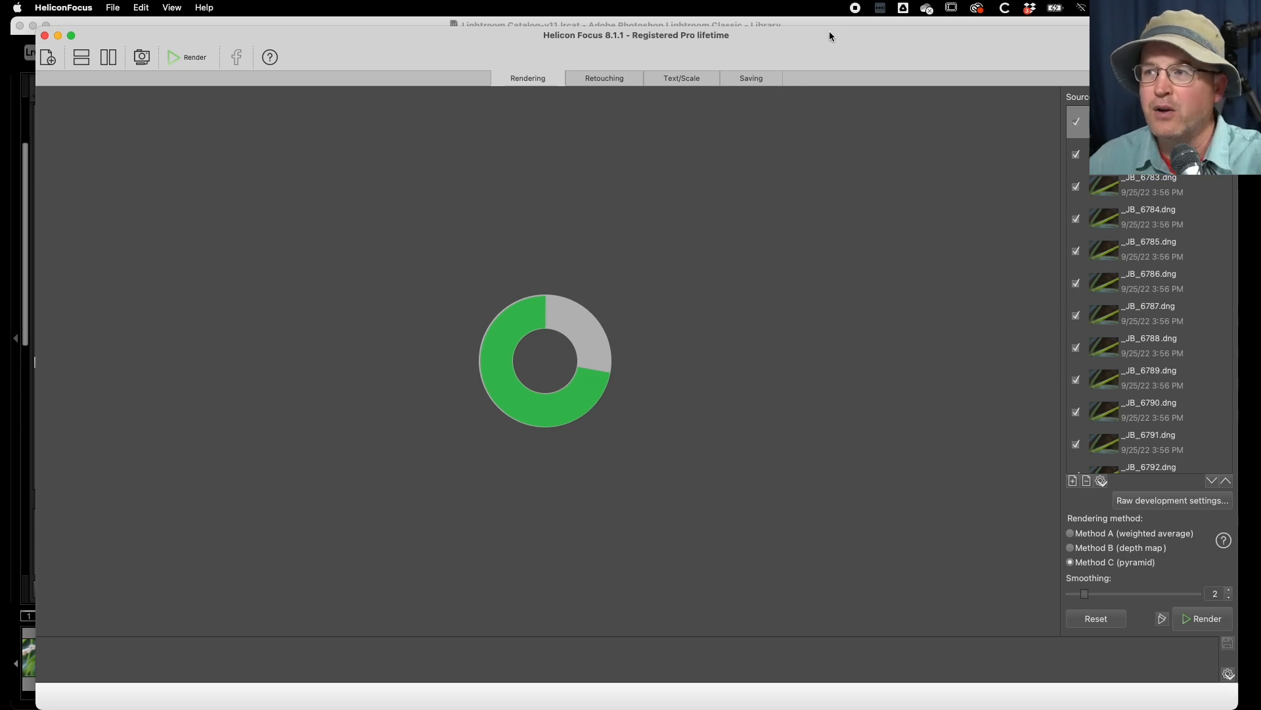
- Move the Helicon Focus window away from over the photo library and switch back to Lightroom Classic
{"action": "mouse_move", "coordinate": [829, 33]}
{"action": "left_mouse_down"}
{"action": "mouse_move", "coordinate": [749, 42]}
{"action": "mouse_move", "coordinate": [809, 45]}
{"action": "left_mouse_up"}
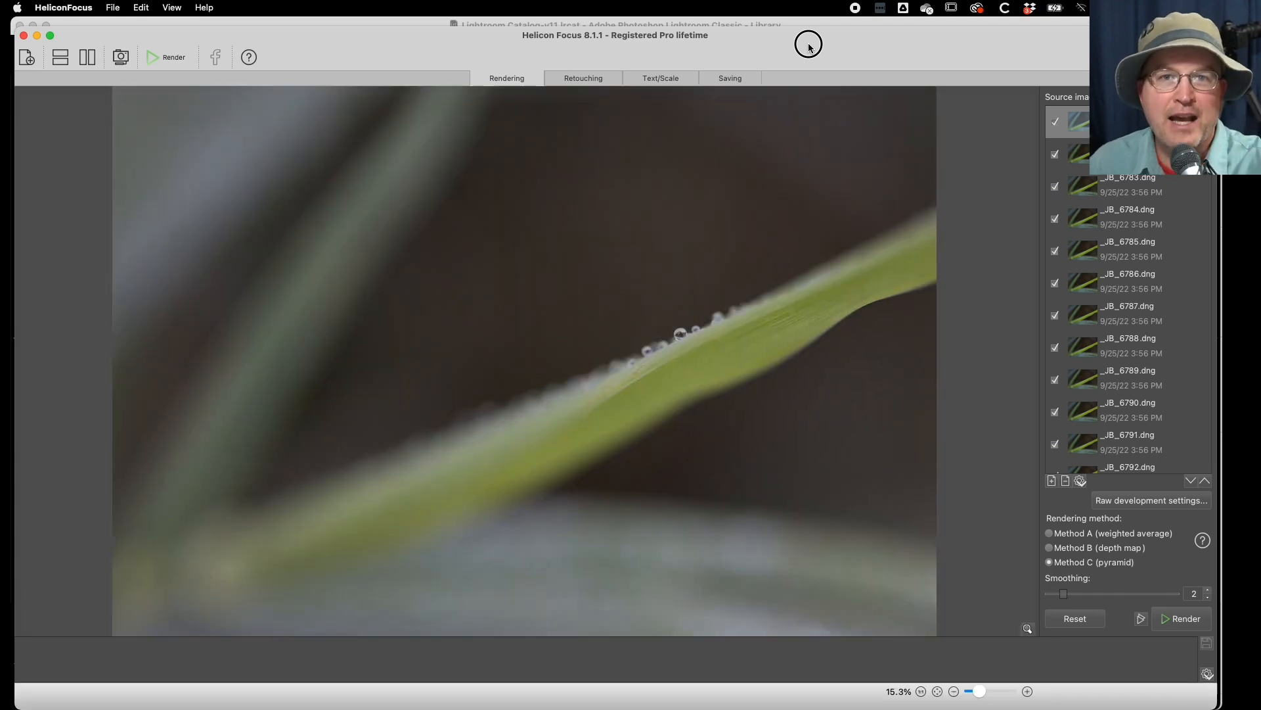
{"action": "left_click_drag", "start_coordinate": [808, 44], "coordinate": [0, 45]}
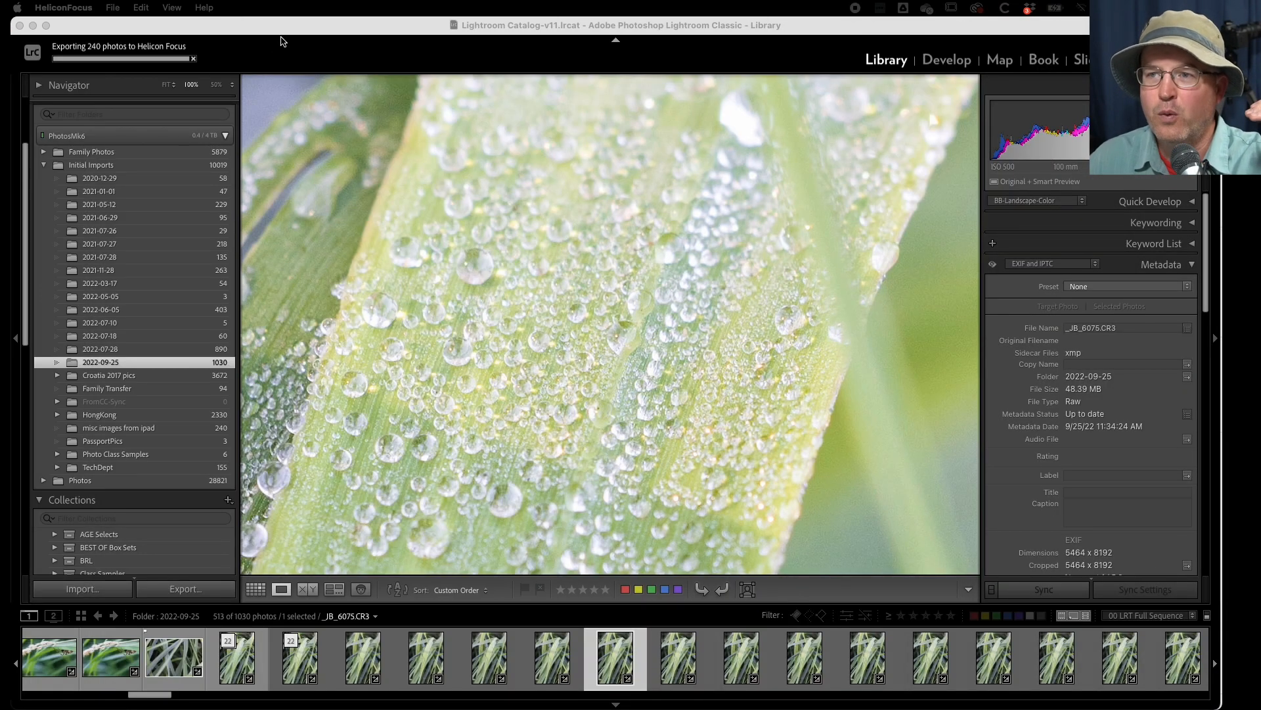
{"action": "left_click", "coordinate": [288, 31]}
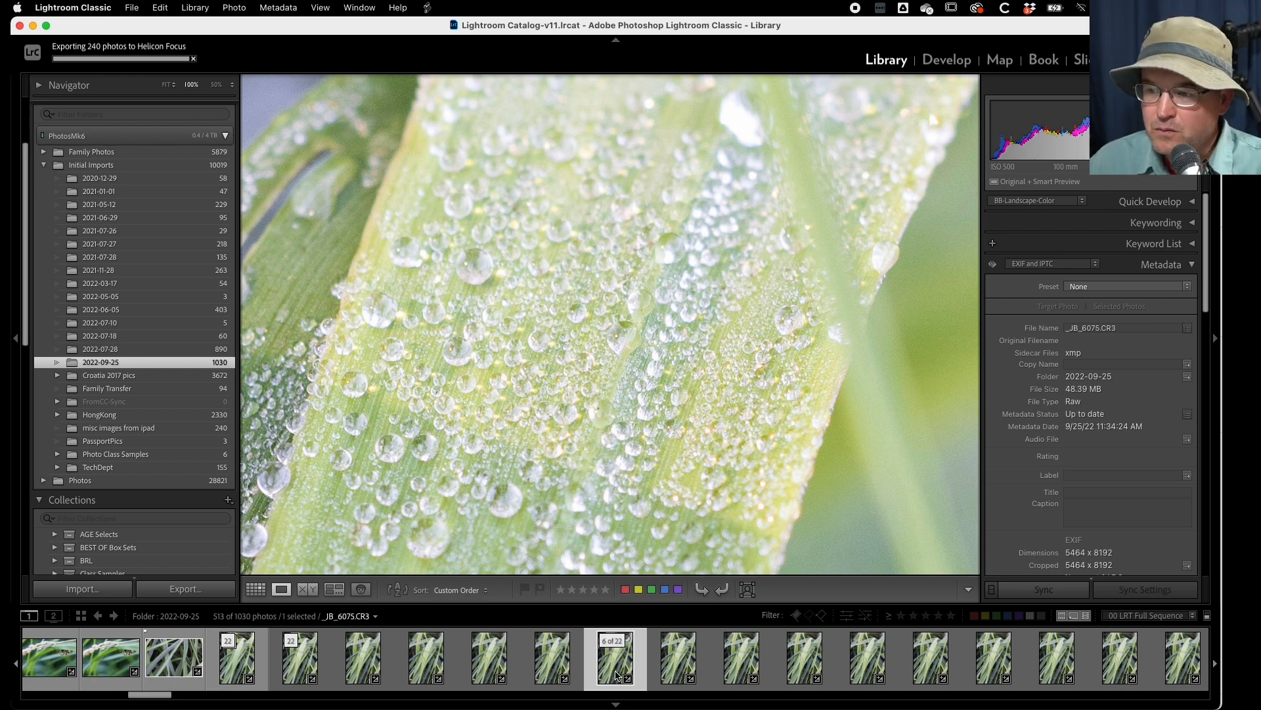
- Go forward to _JB_6078.CR3 at 100%, comparing the focus on the front blade's droplets
{"action": "key", "text": "Right"}
{"action": "key", "text": "Right"}
{"action": "key", "text": "Right"}
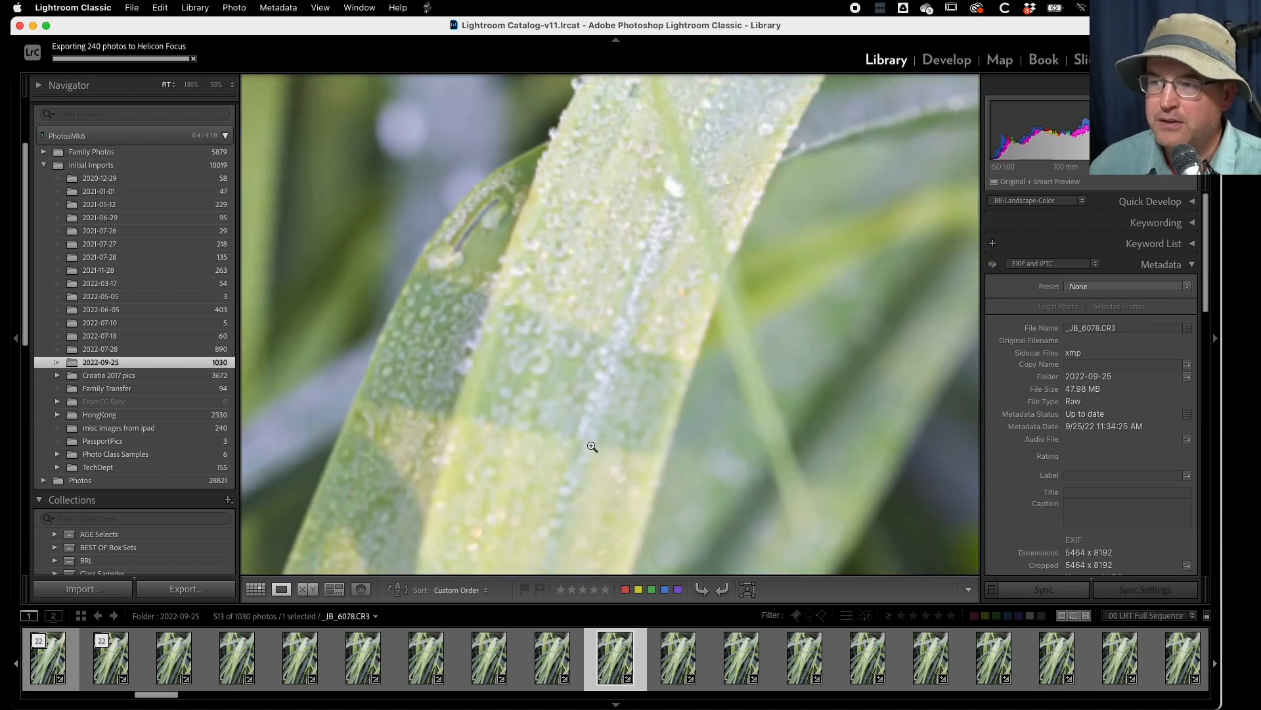
- Examine the front blade's edge beside the crossing thin blade at 100%, going forward from _JB_6078.CR3 to _JB_6091.CR3
{"action": "left_click", "coordinate": [591, 445]}
{"action": "left_click", "coordinate": [627, 163]}
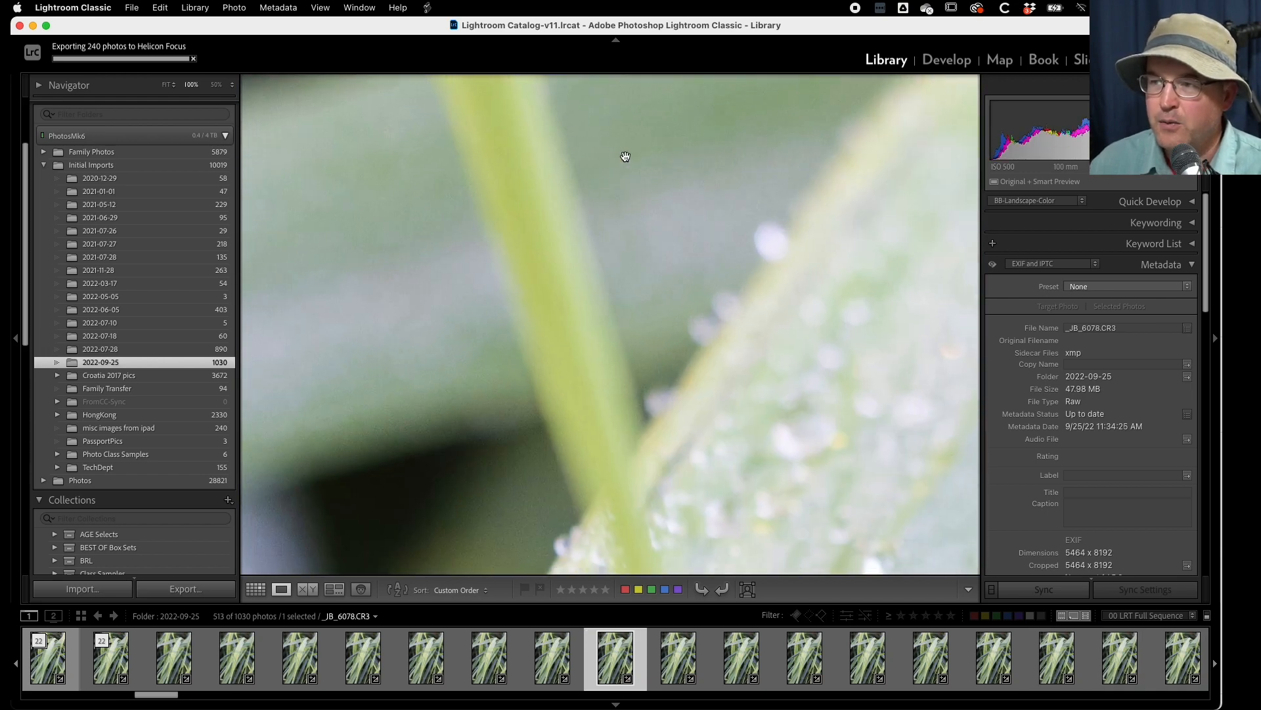
{"action": "key", "text": "Right"}
{"action": "key", "text": "Right"}
{"action": "key", "text": "Right"}
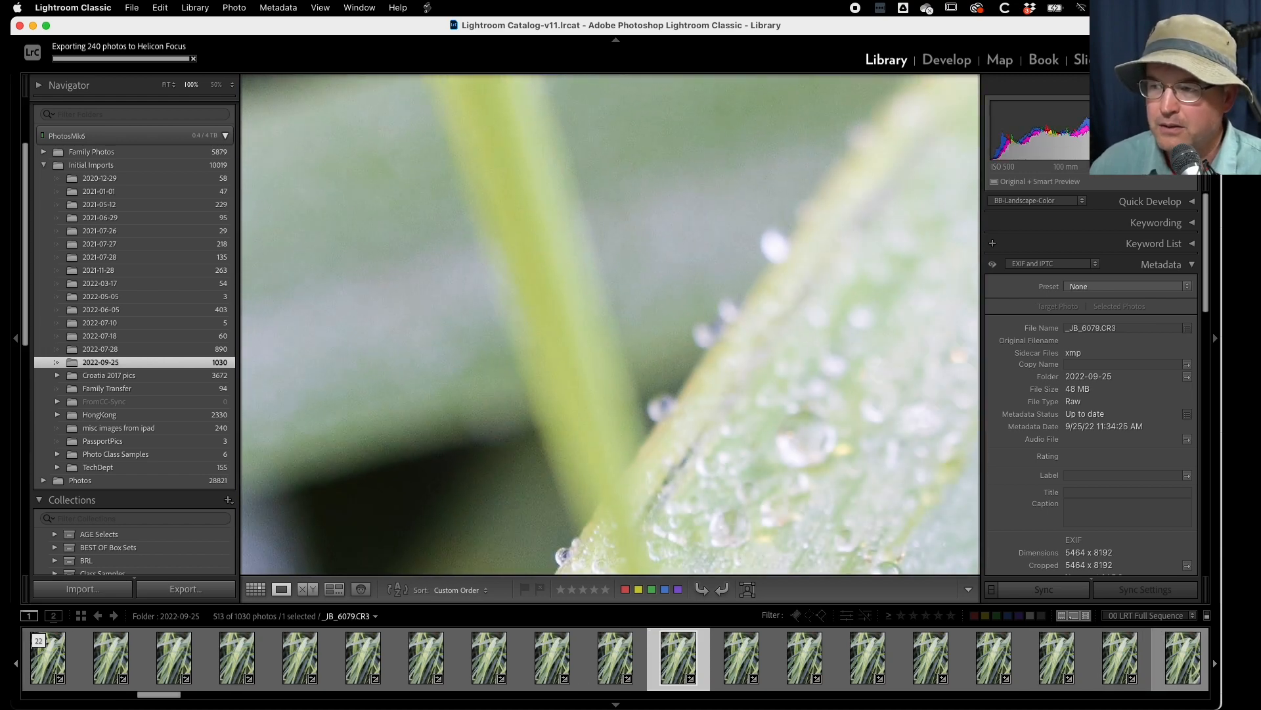
{"action": "key", "text": "Right"}
{"action": "key", "text": "Right"}
{"action": "key", "text": "Right"}
{"action": "key", "text": "Right"}
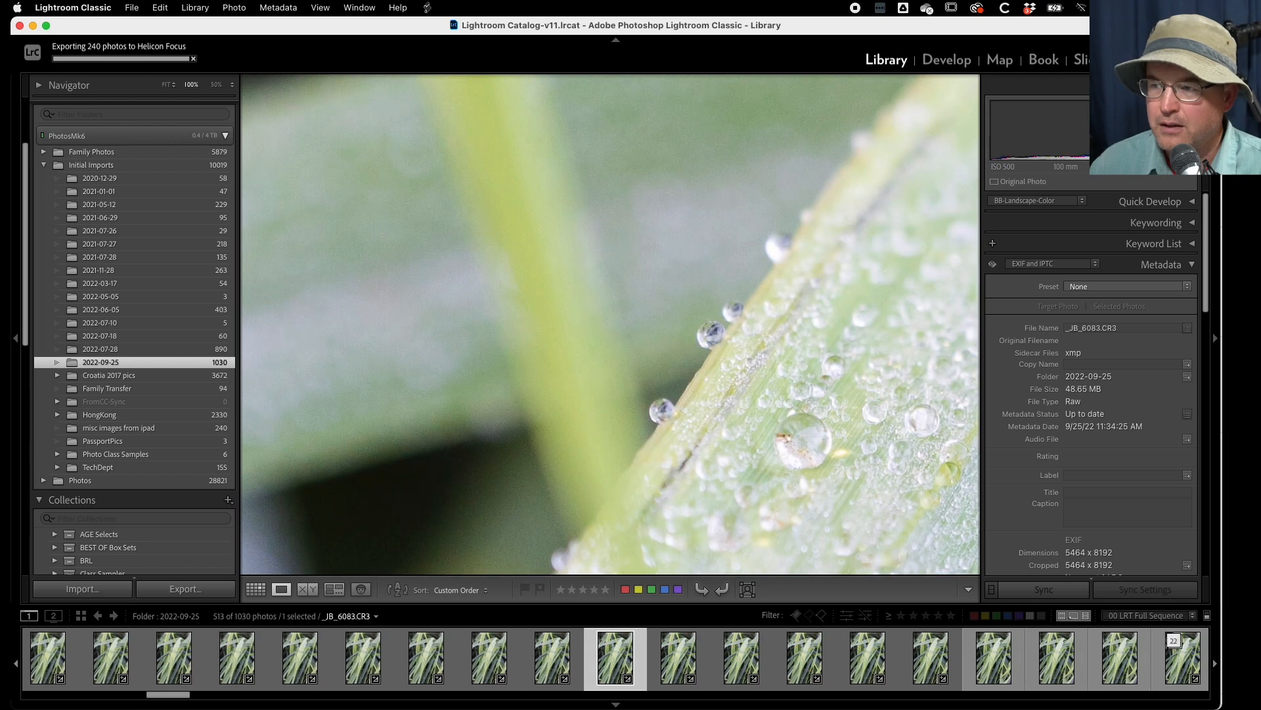
{"action": "key", "text": "Right"}
{"action": "key", "text": "Right"}
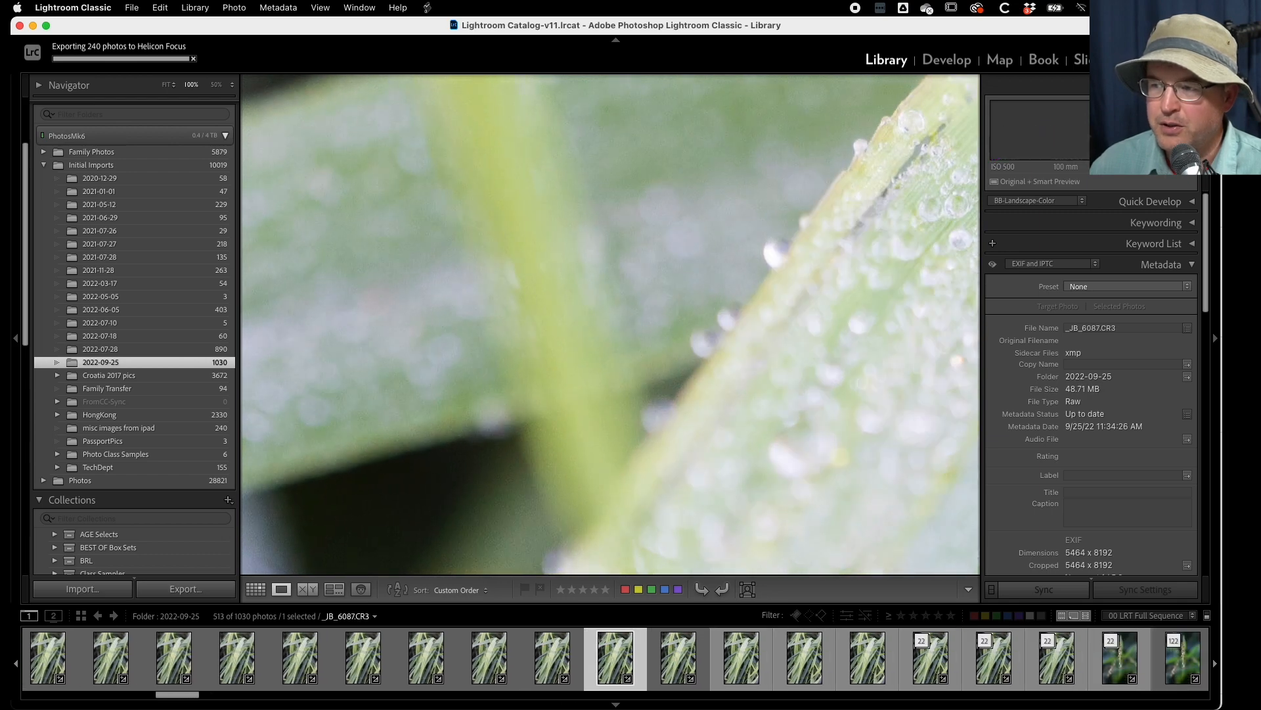
{"action": "key", "text": "Right"}
{"action": "key", "text": "Right"}
{"action": "key", "text": "Right"}
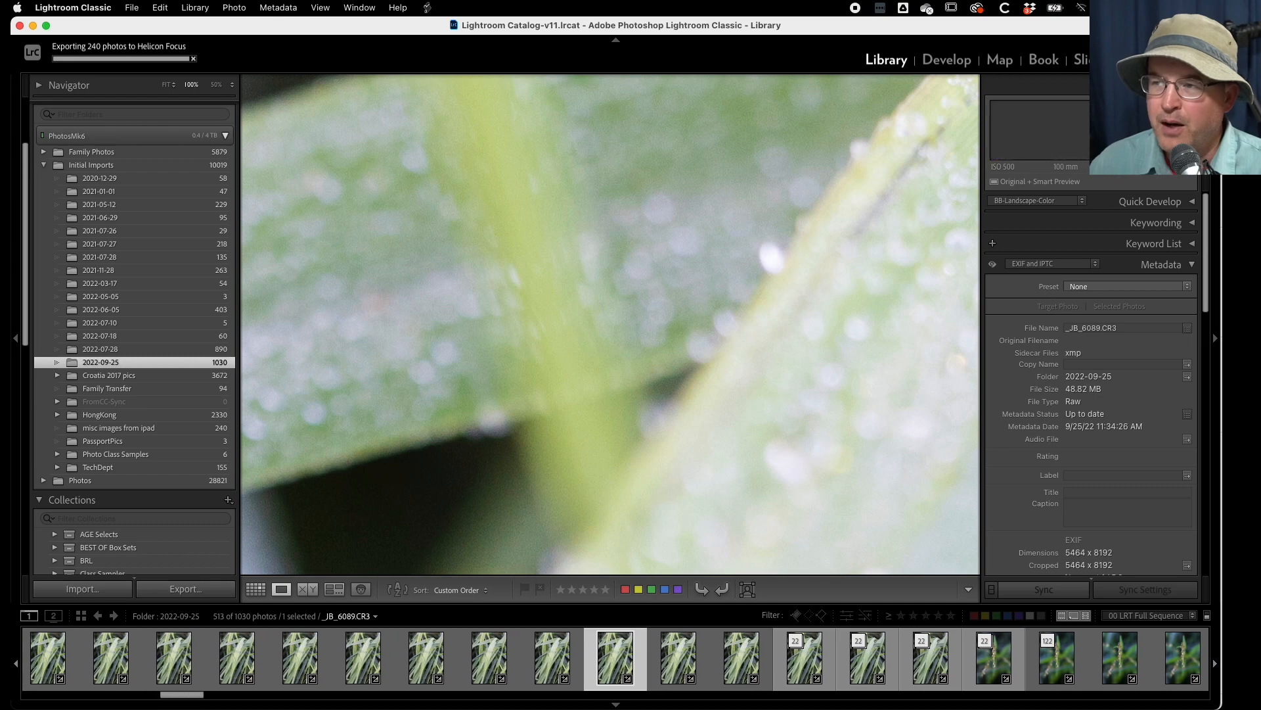
{"action": "key", "text": "Right"}
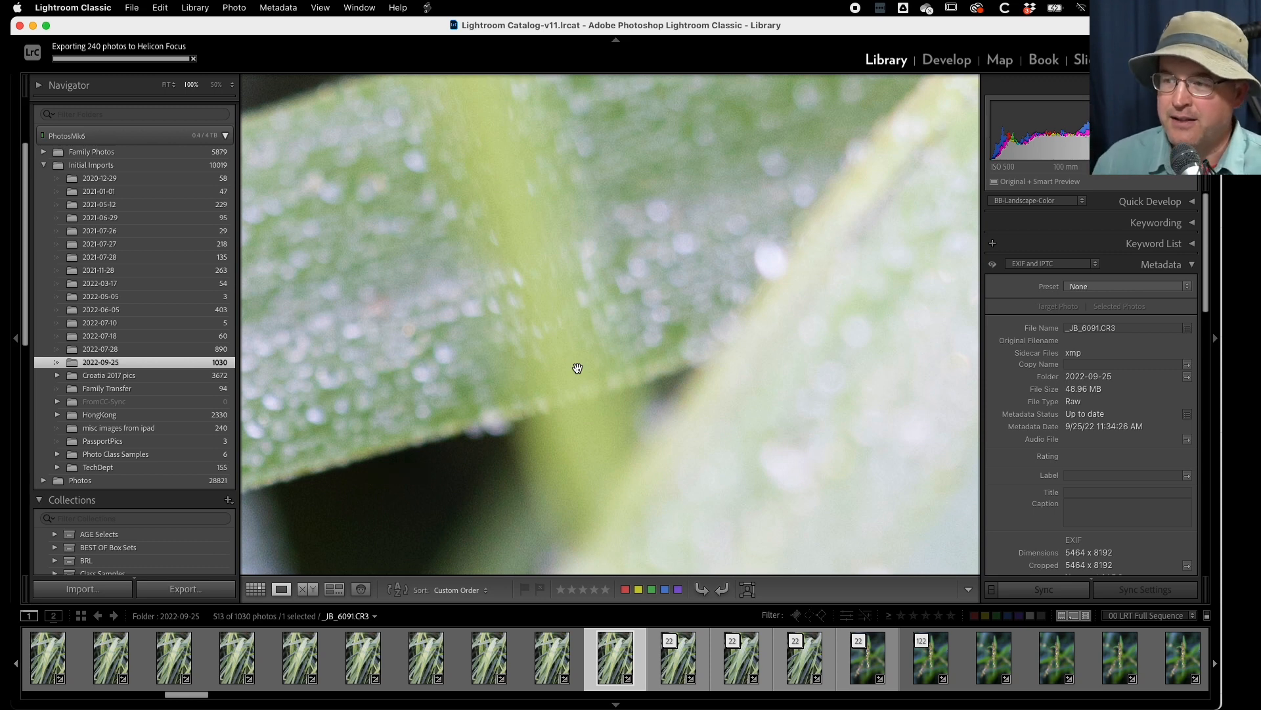
- Return to the full-image view, look at frame _JB_6093.CR3 in the stack topped by _JB_6114.CR3, and collapse that stack
{"action": "left_click", "coordinate": [647, 284]}
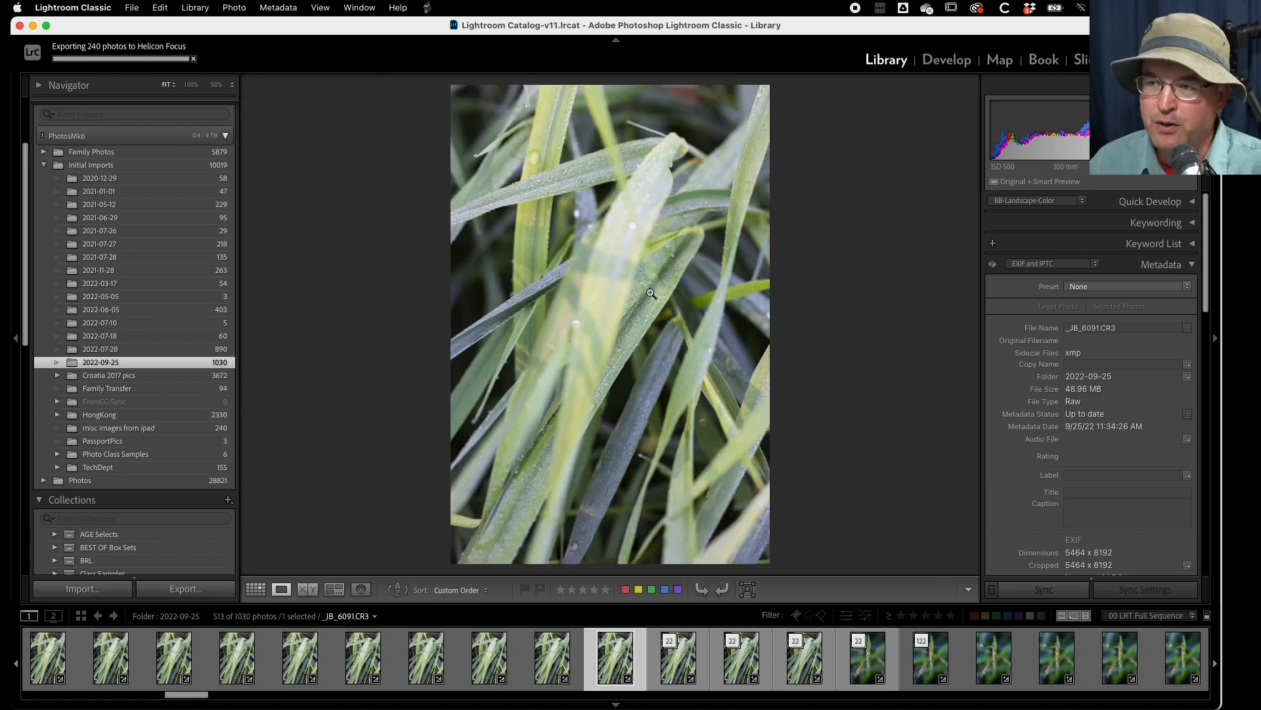
{"action": "left_click", "coordinate": [667, 640]}
{"action": "left_click", "coordinate": [675, 669]}
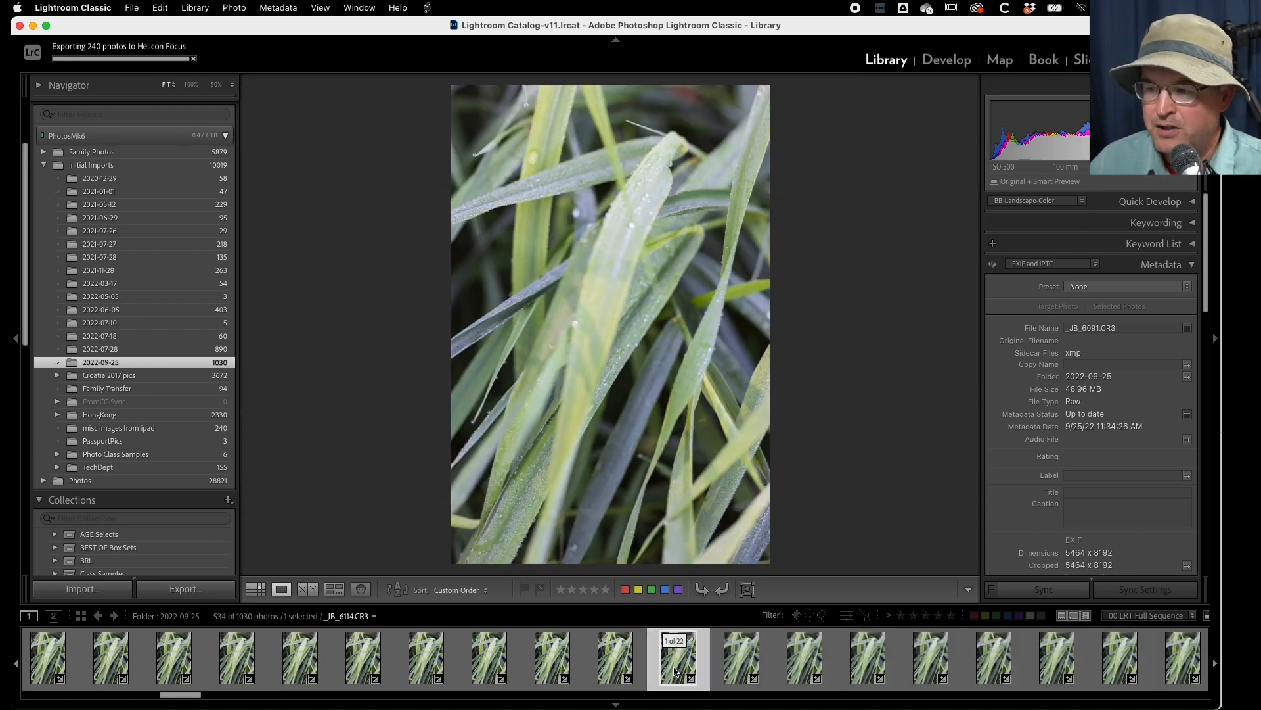
{"action": "left_click", "coordinate": [717, 667]}
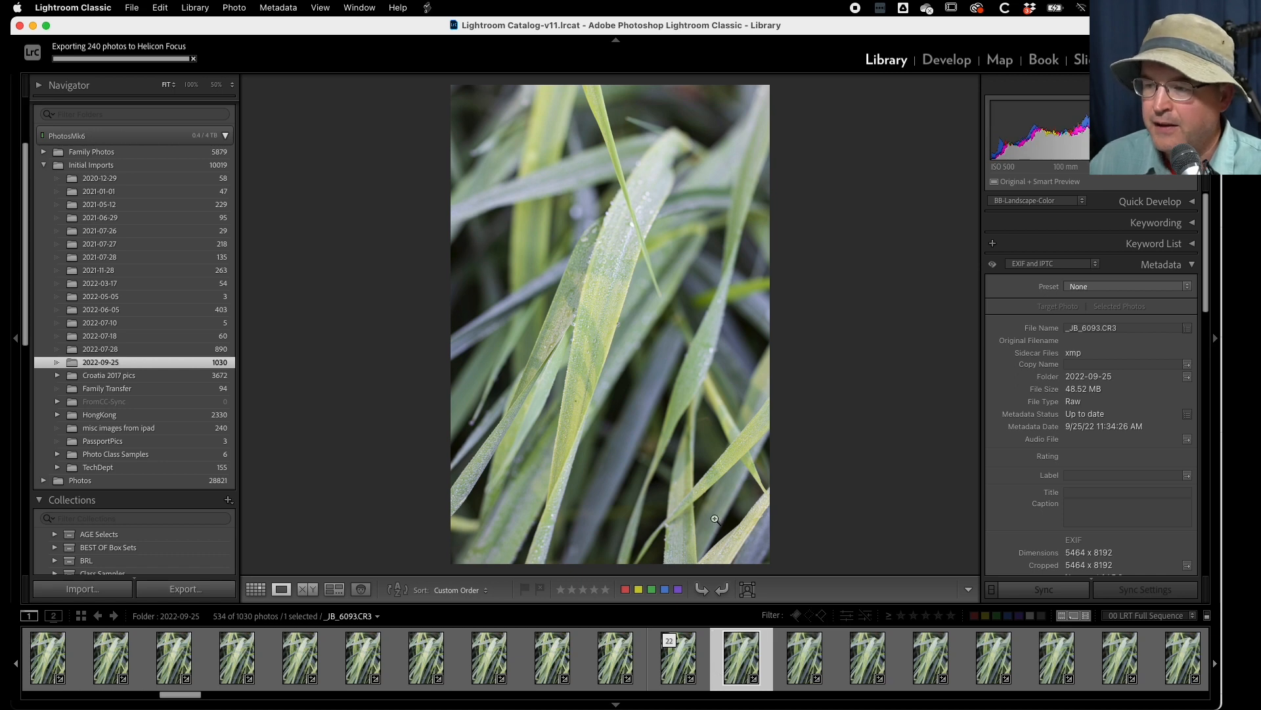
{"action": "left_click", "coordinate": [684, 644]}
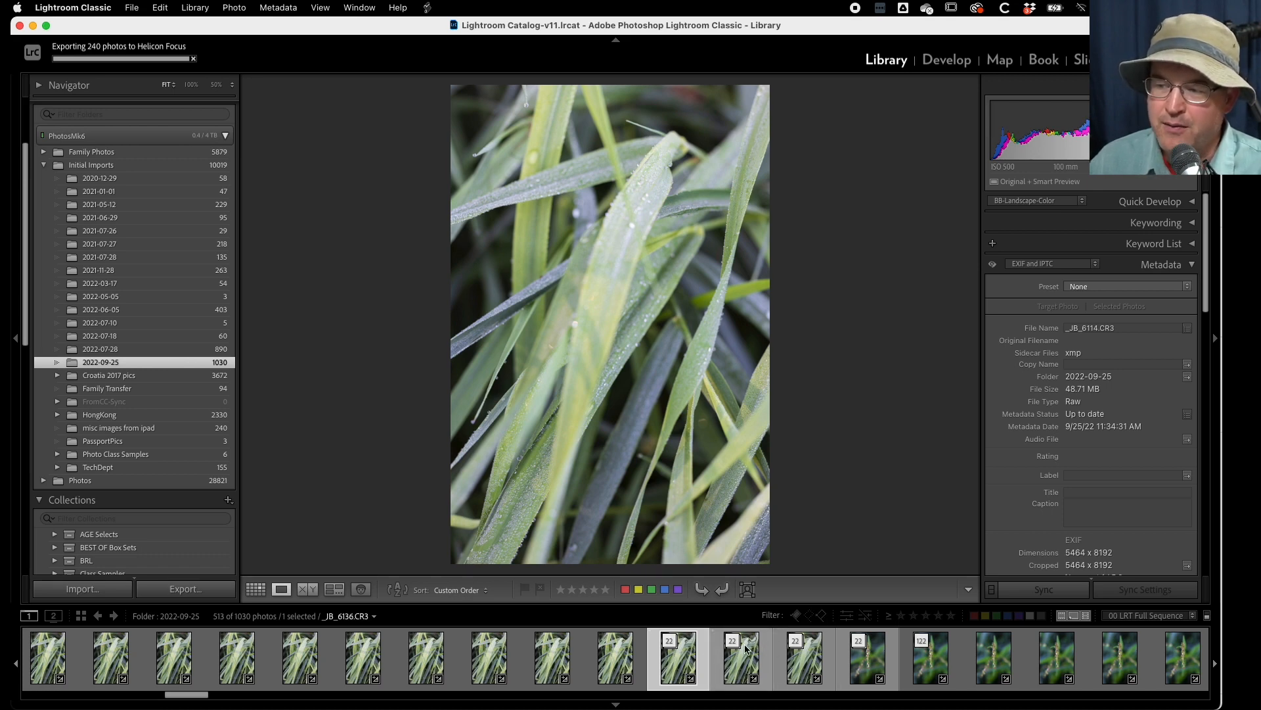
- Expand the 22-photo stack topped by _JB_6136.CR3 and view the front blade of _JB_6115.CR3 at 50%
{"action": "left_click", "coordinate": [741, 648]}
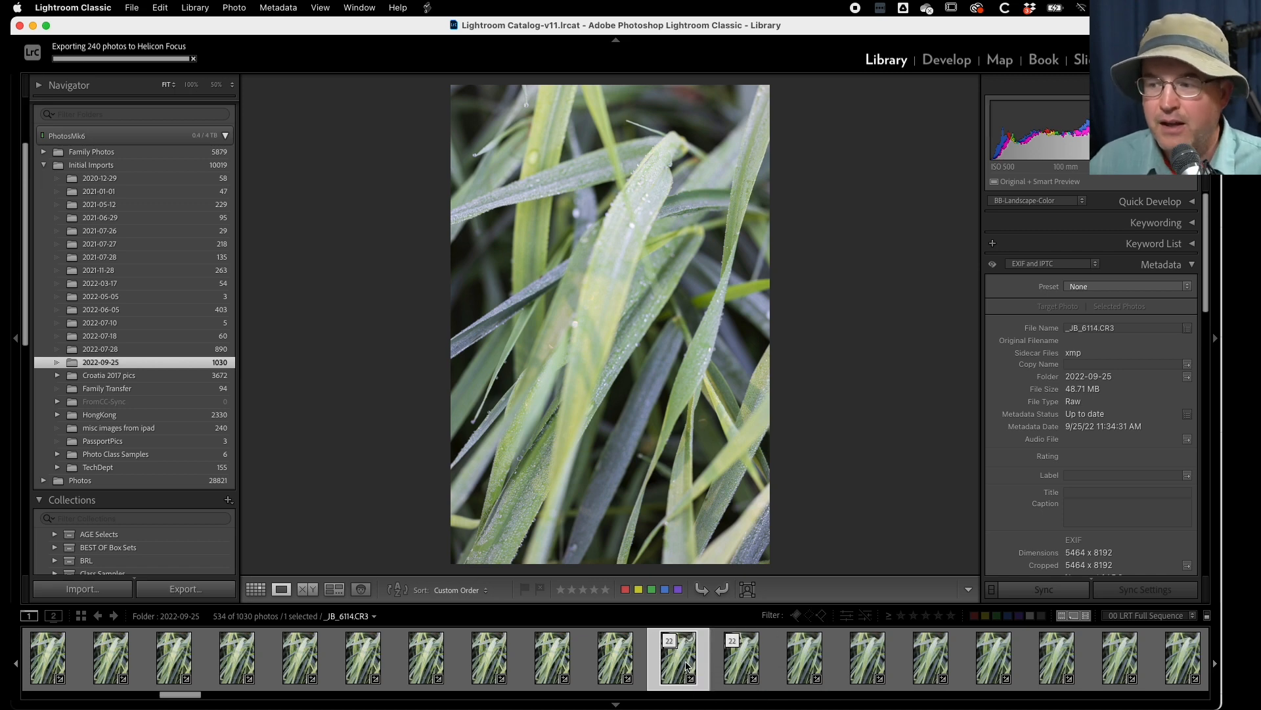
{"action": "left_click", "coordinate": [735, 665]}
{"action": "left_click", "coordinate": [804, 657]}
{"action": "left_click", "coordinate": [190, 86]}
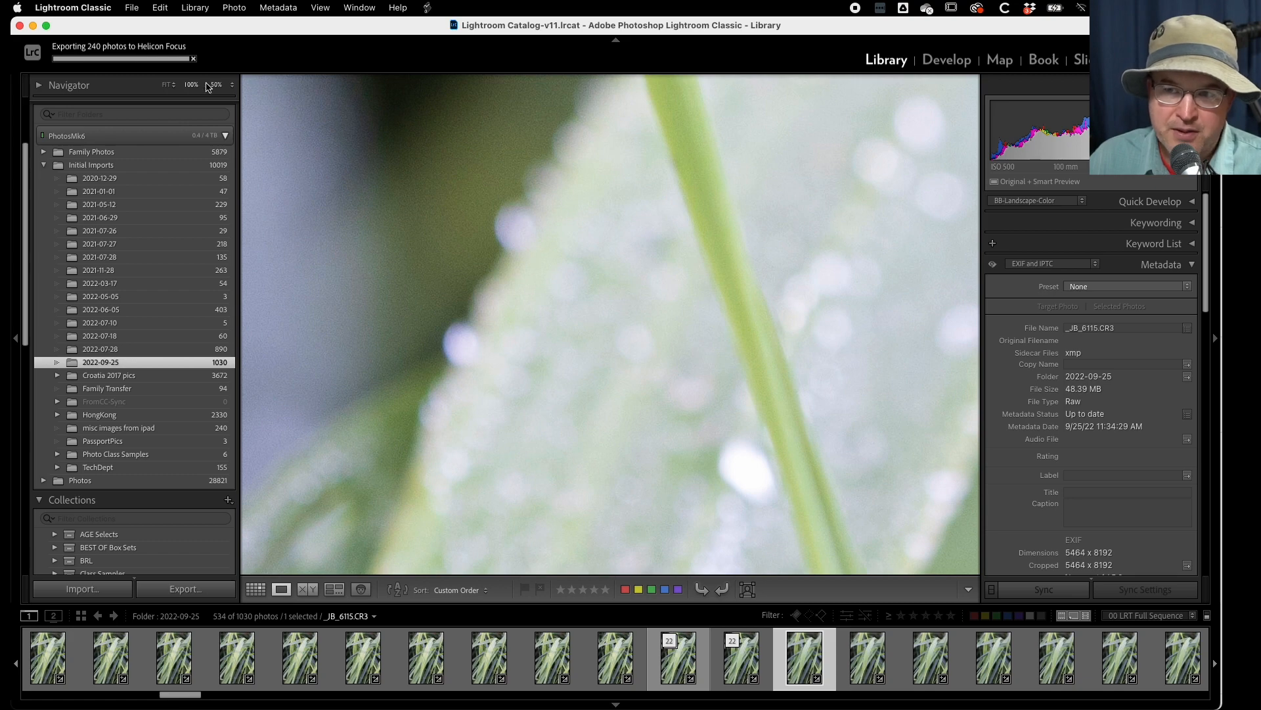
{"action": "left_click", "coordinate": [216, 86]}
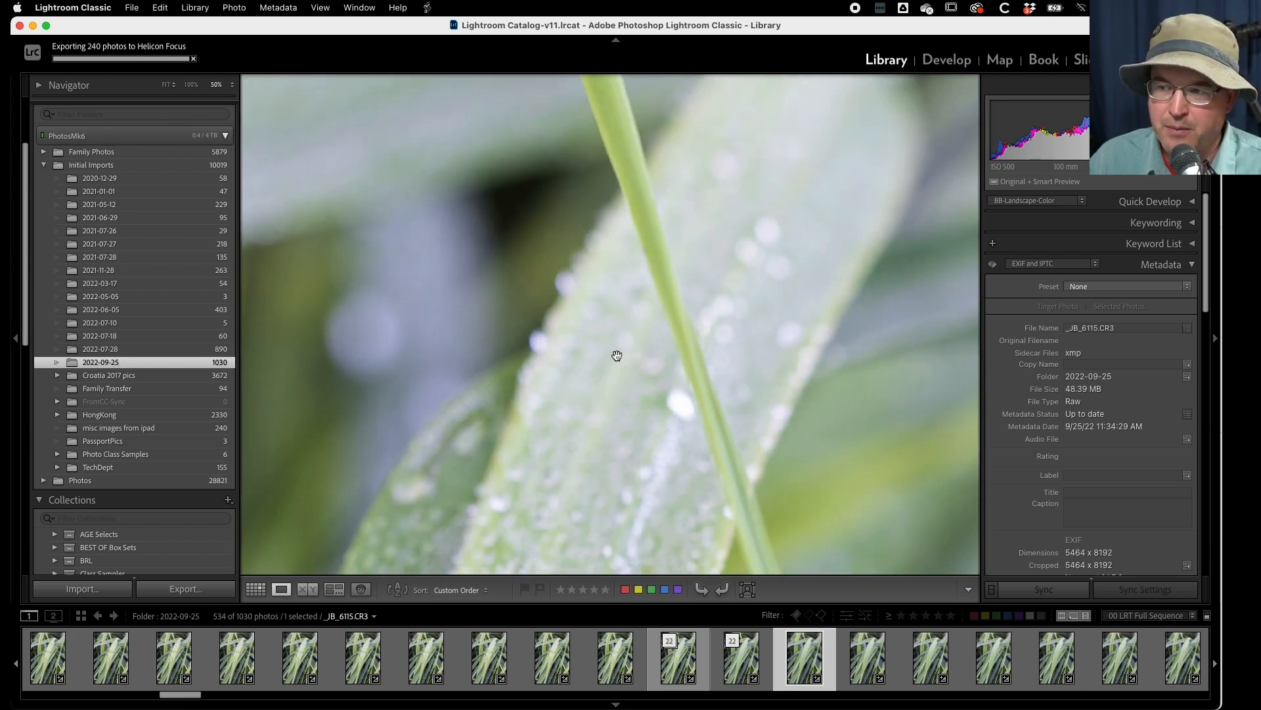
{"action": "left_click_drag", "start_coordinate": [609, 352], "coordinate": [613, 242]}
{"action": "left_click", "coordinate": [612, 241]}
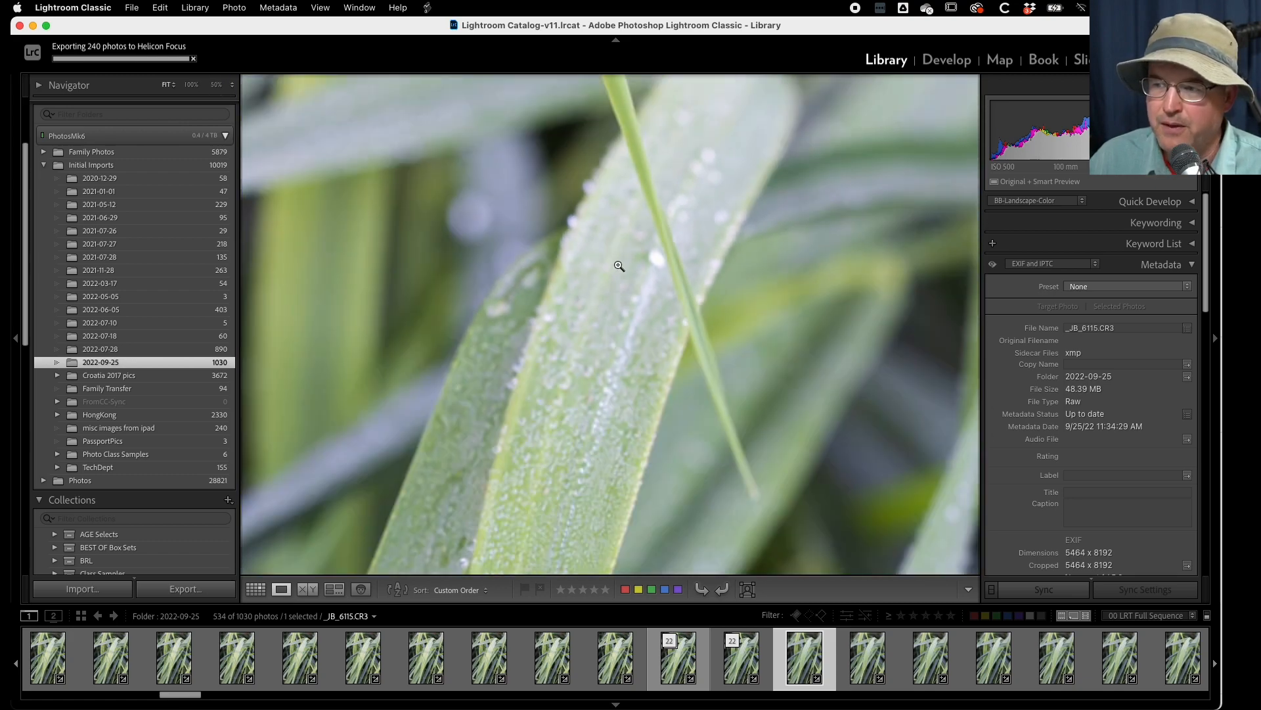
{"action": "left_click", "coordinate": [618, 244]}
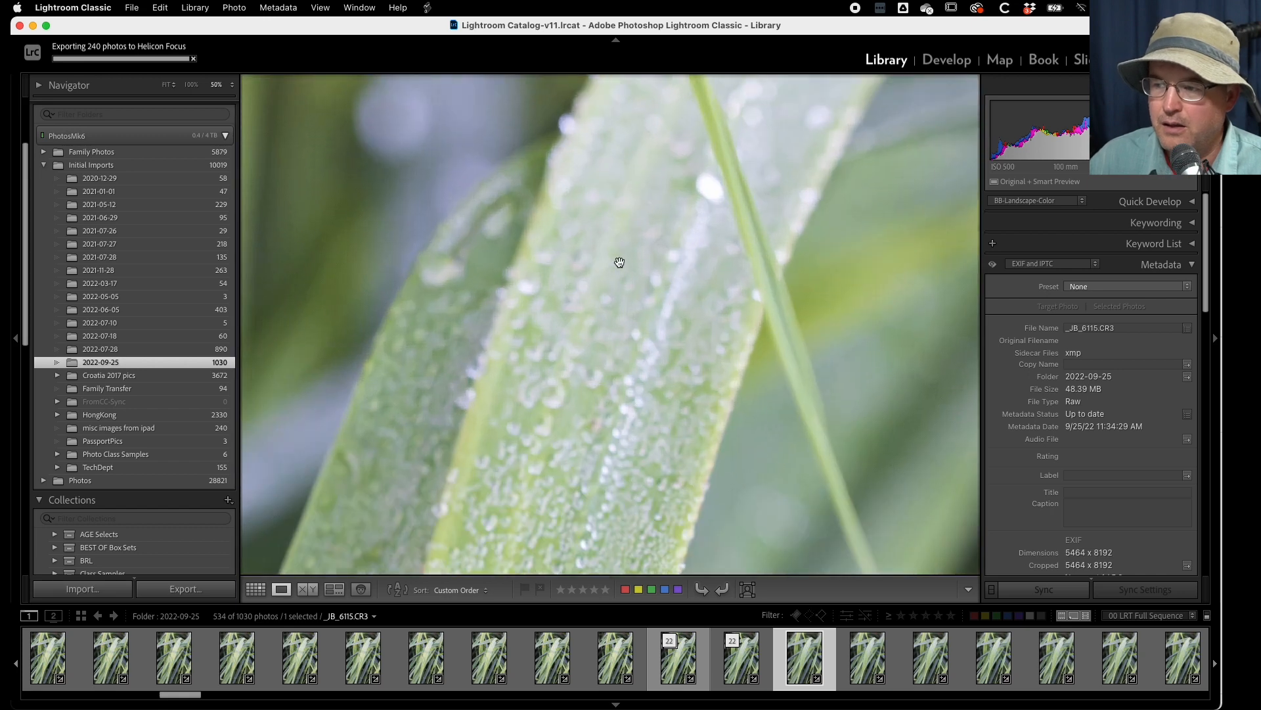
- Go forward through the stack to _JB_6135.CR3 at 50%, examining how focus moves along the front blade and its tip
{"action": "key", "text": "Right"}
{"action": "key", "text": "Right"}
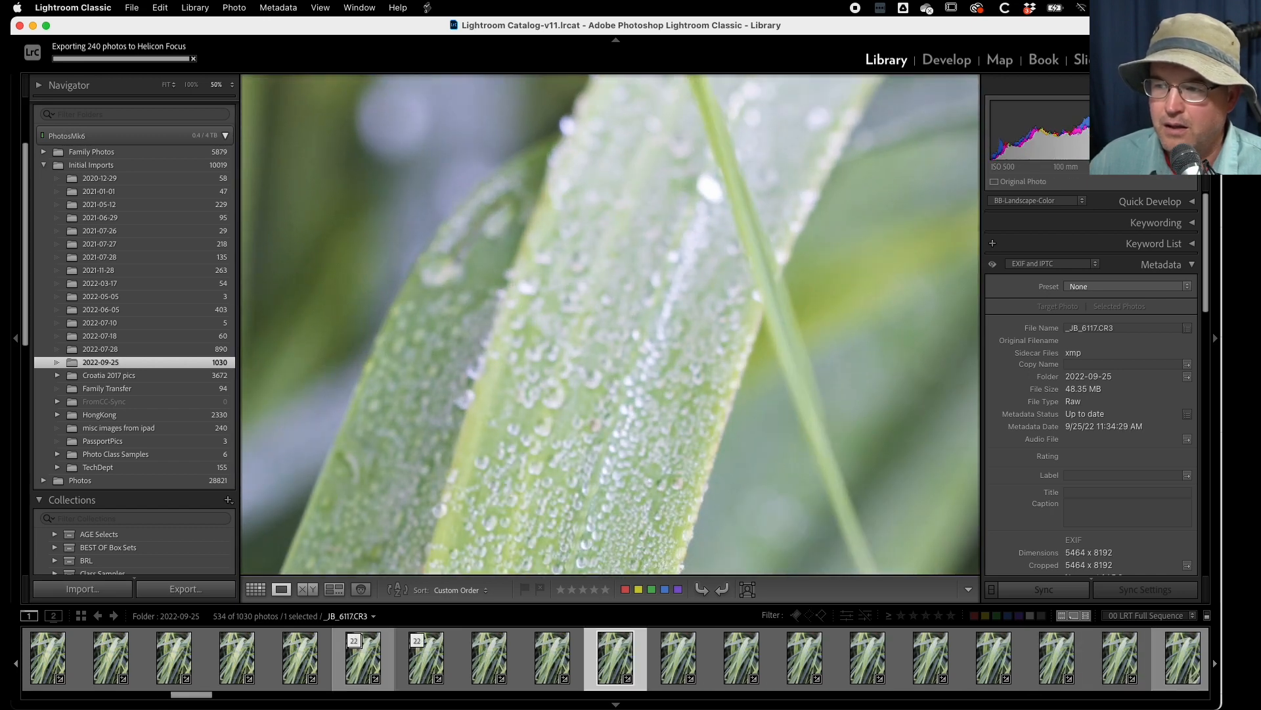
{"action": "key", "text": "Right"}
{"action": "key", "text": "Right"}
{"action": "key", "text": "Right"}
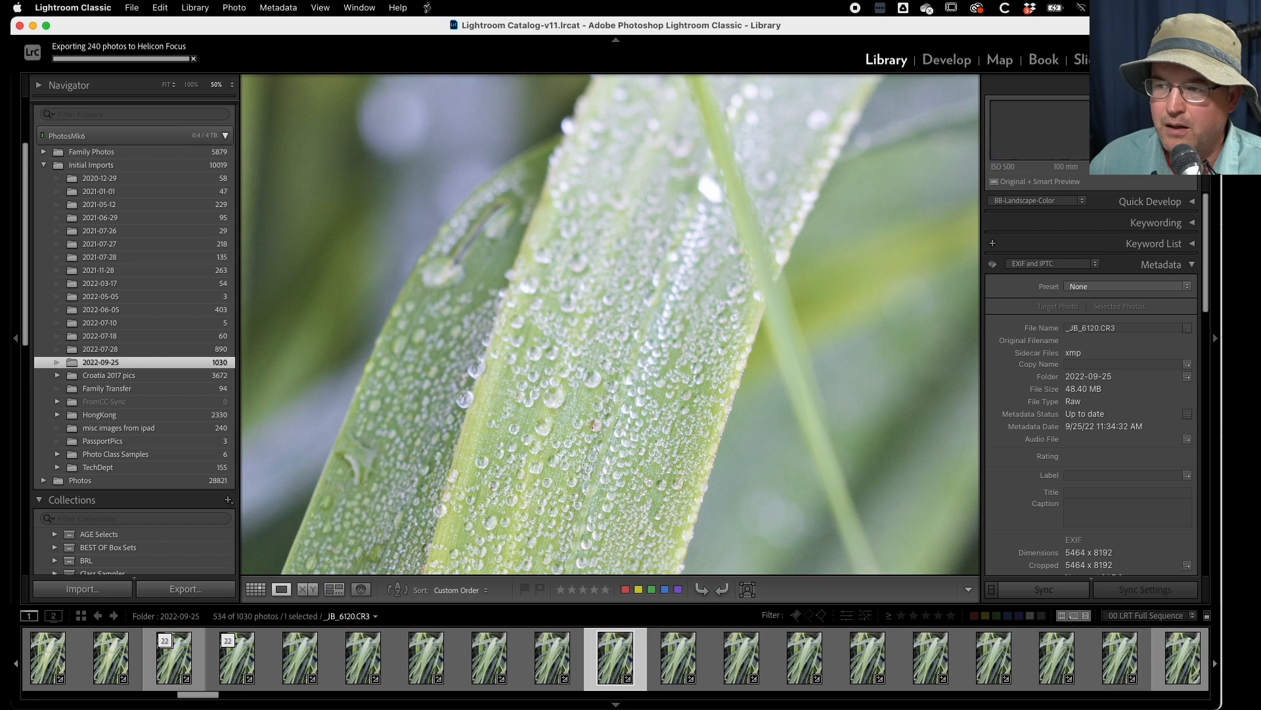
{"action": "key", "text": "Right"}
{"action": "key", "text": "Right"}
{"action": "key", "text": "Right"}
{"action": "key", "text": "Right"}
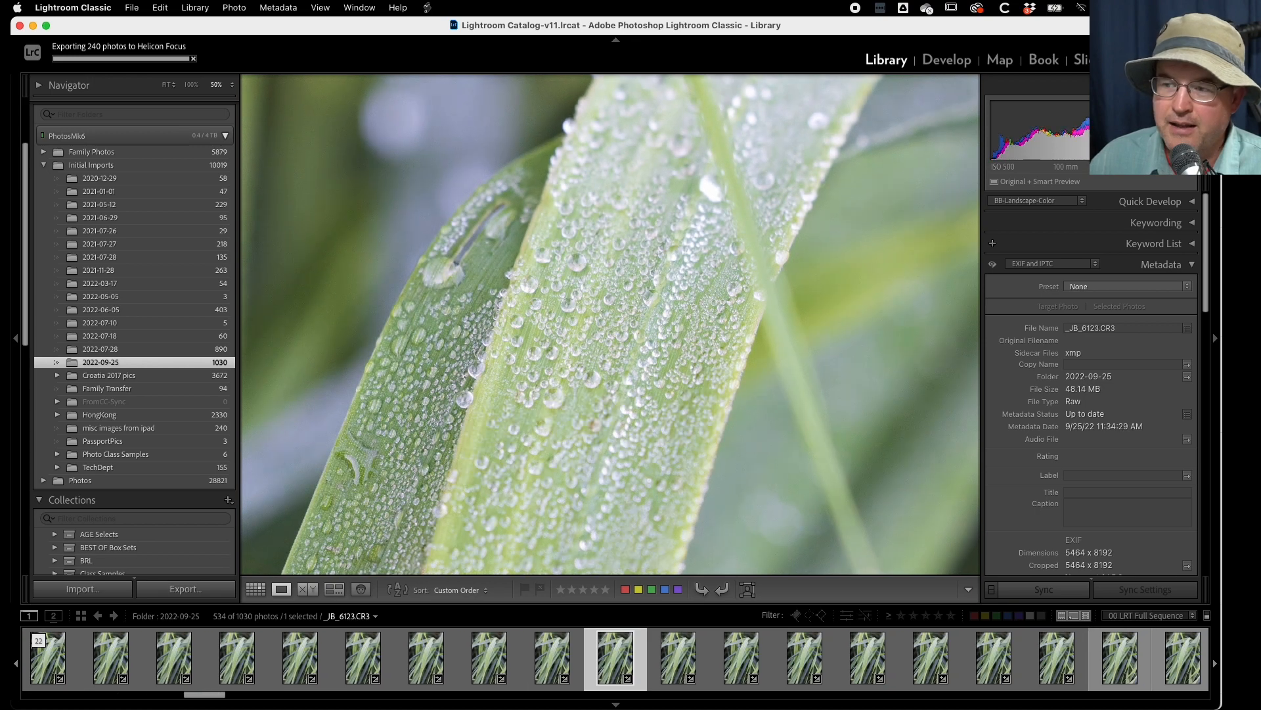
{"action": "key", "text": "Right"}
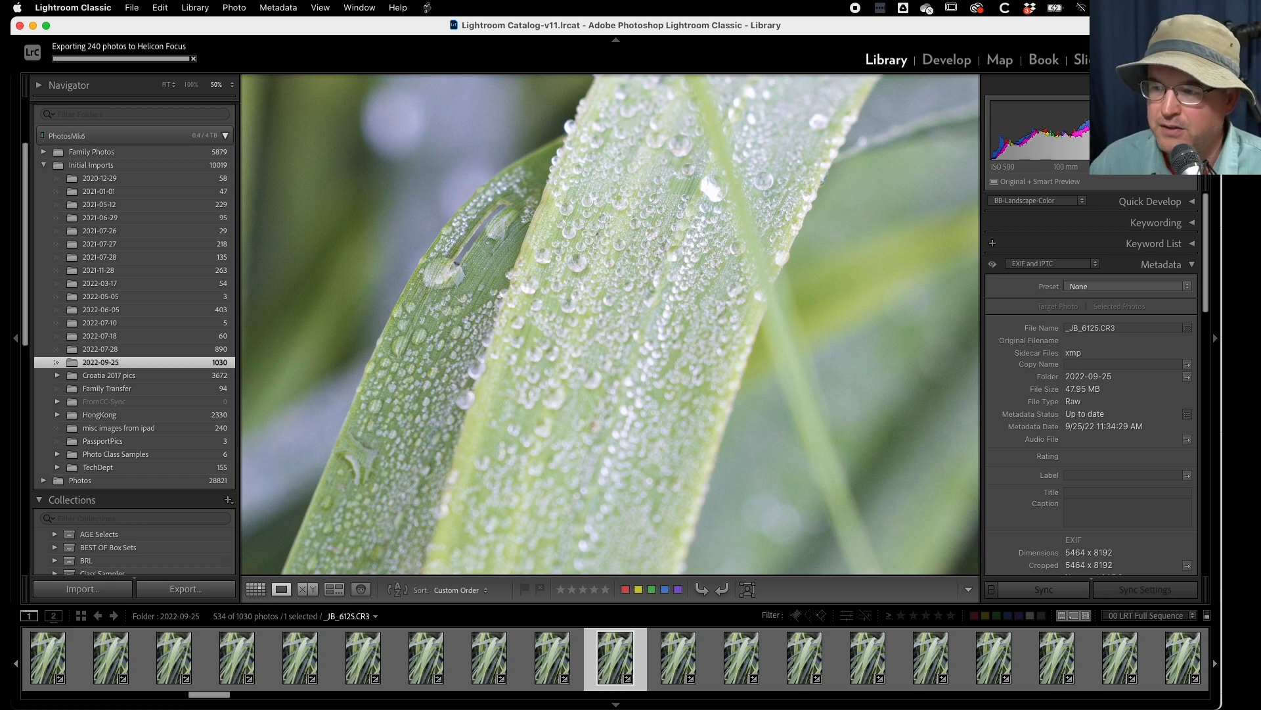
{"action": "key", "text": "Right"}
{"action": "key", "text": "Right"}
{"action": "key", "text": "Right"}
{"action": "key", "text": "Right"}
{"action": "key", "text": "Right"}
{"action": "key", "text": "Right"}
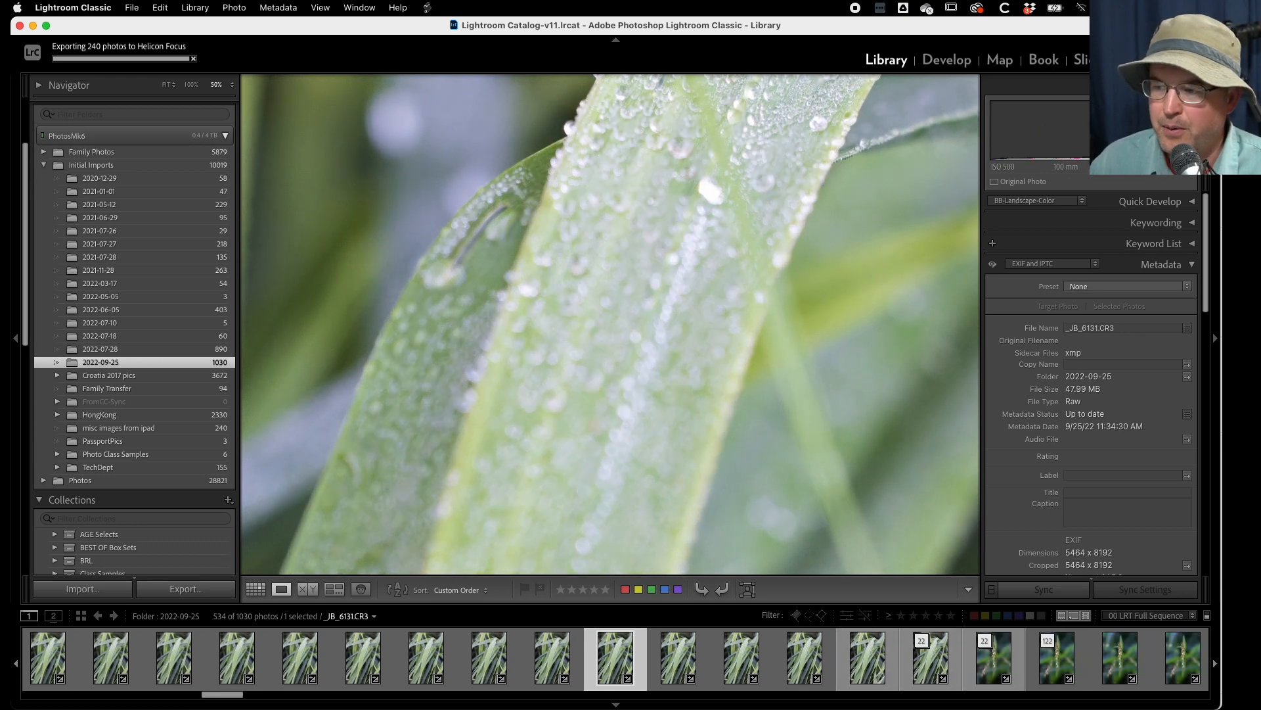
{"action": "key", "text": "Right"}
{"action": "key", "text": "Right"}
{"action": "key", "text": "Right"}
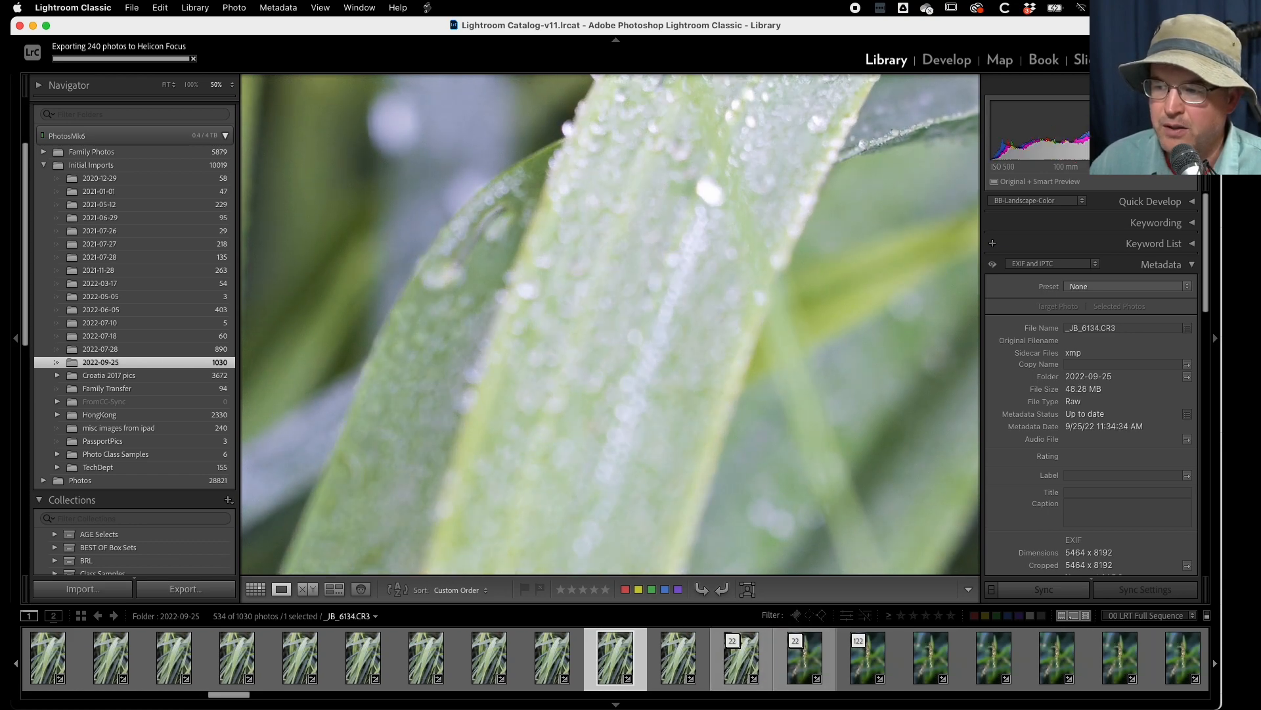
{"action": "key", "text": "Right"}
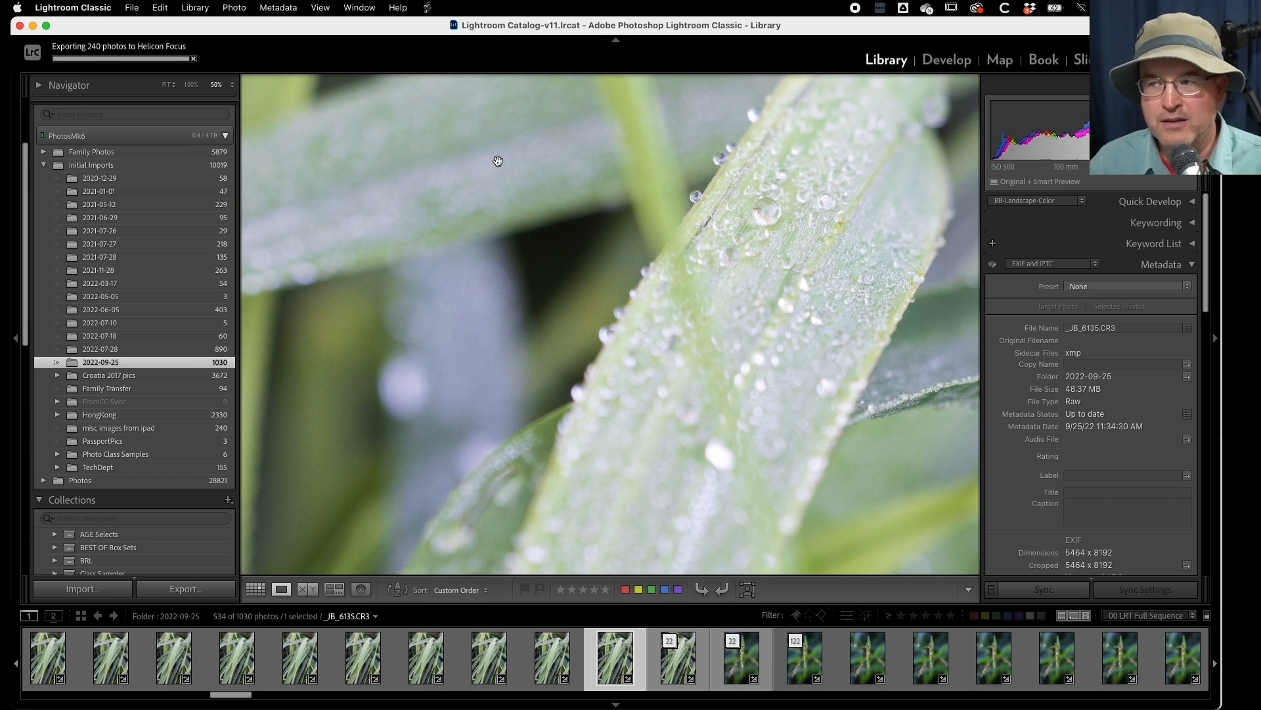
{"action": "left_click_drag", "start_coordinate": [688, 222], "coordinate": [600, 394]}
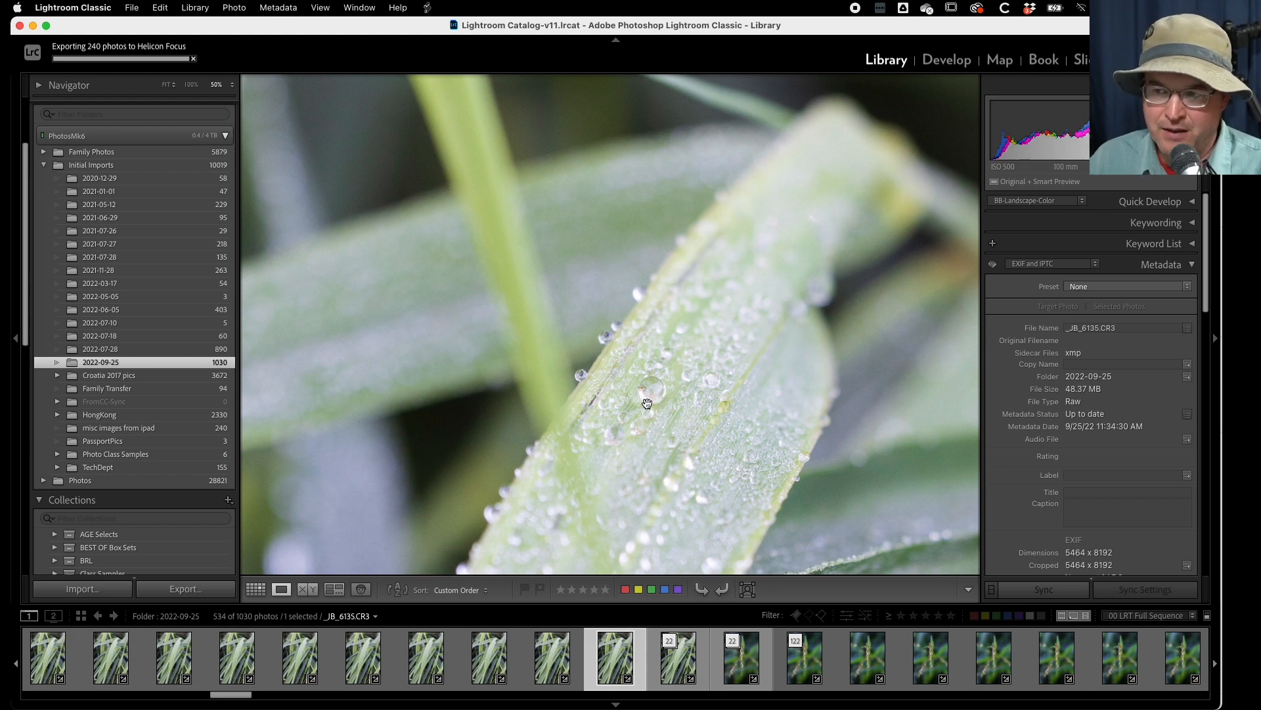
{"action": "left_click_drag", "start_coordinate": [654, 388], "coordinate": [553, 210]}
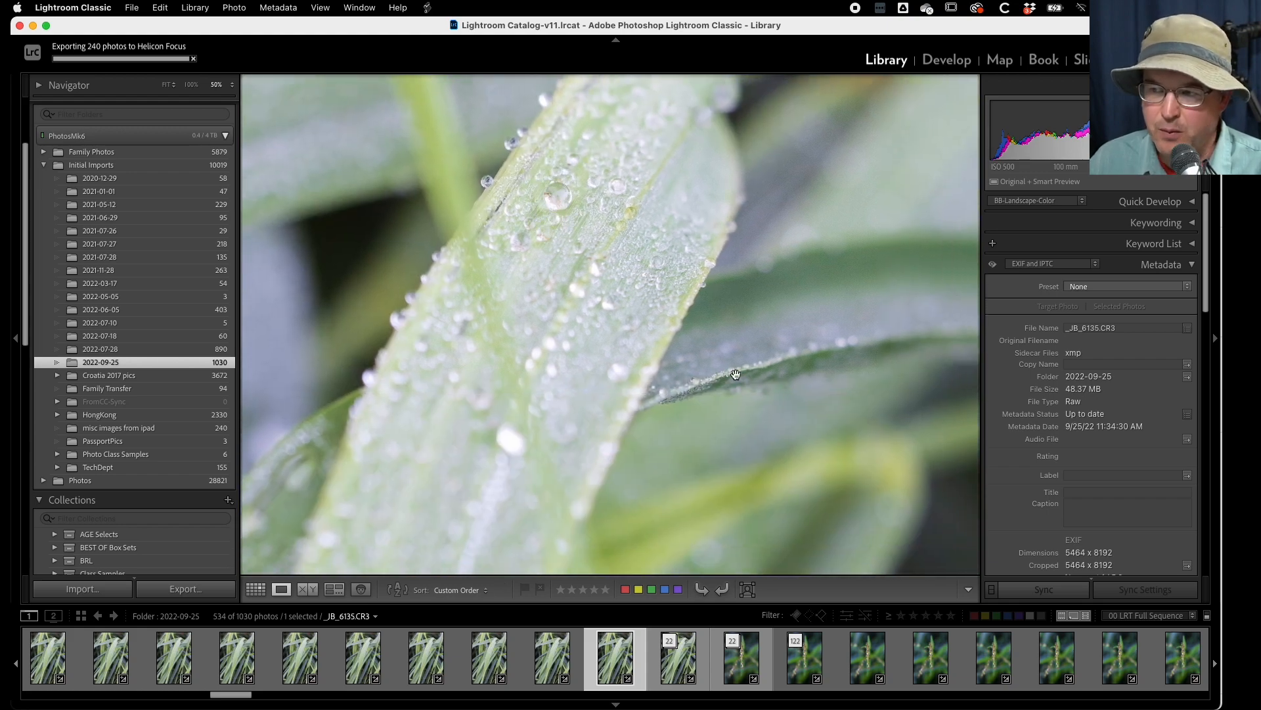
- Expand the 22-photo stack topped by _JB_6158.CR3 and view the lower part of the front blades in _JB_6137.CR3 at 50%
{"action": "left_click", "coordinate": [669, 641]}
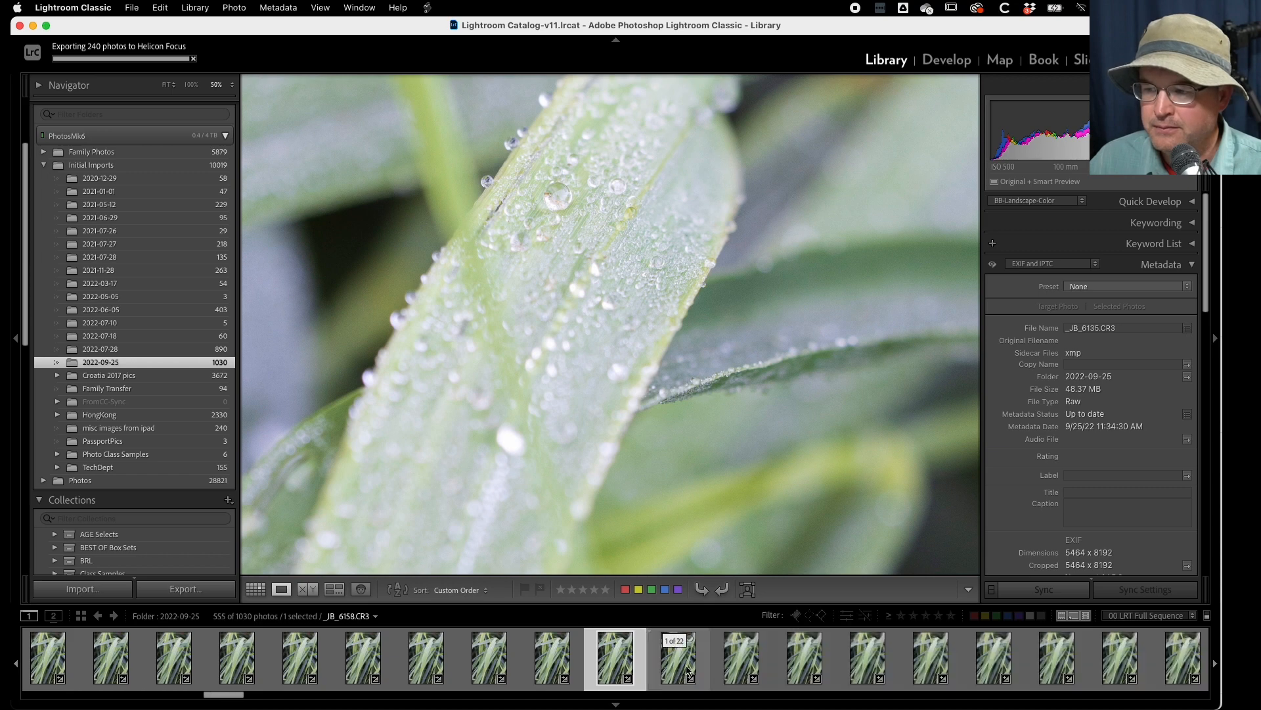
{"action": "left_click", "coordinate": [742, 657]}
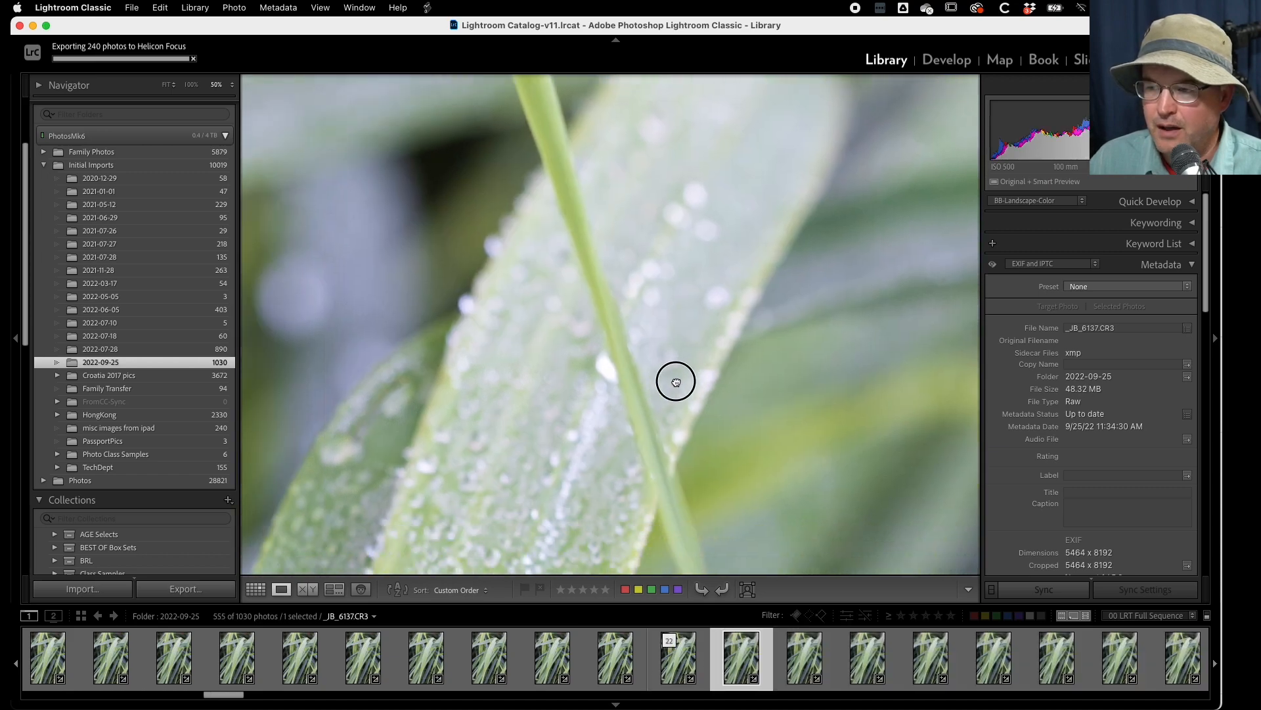
{"action": "left_click_drag", "start_coordinate": [676, 381], "coordinate": [841, 383]}
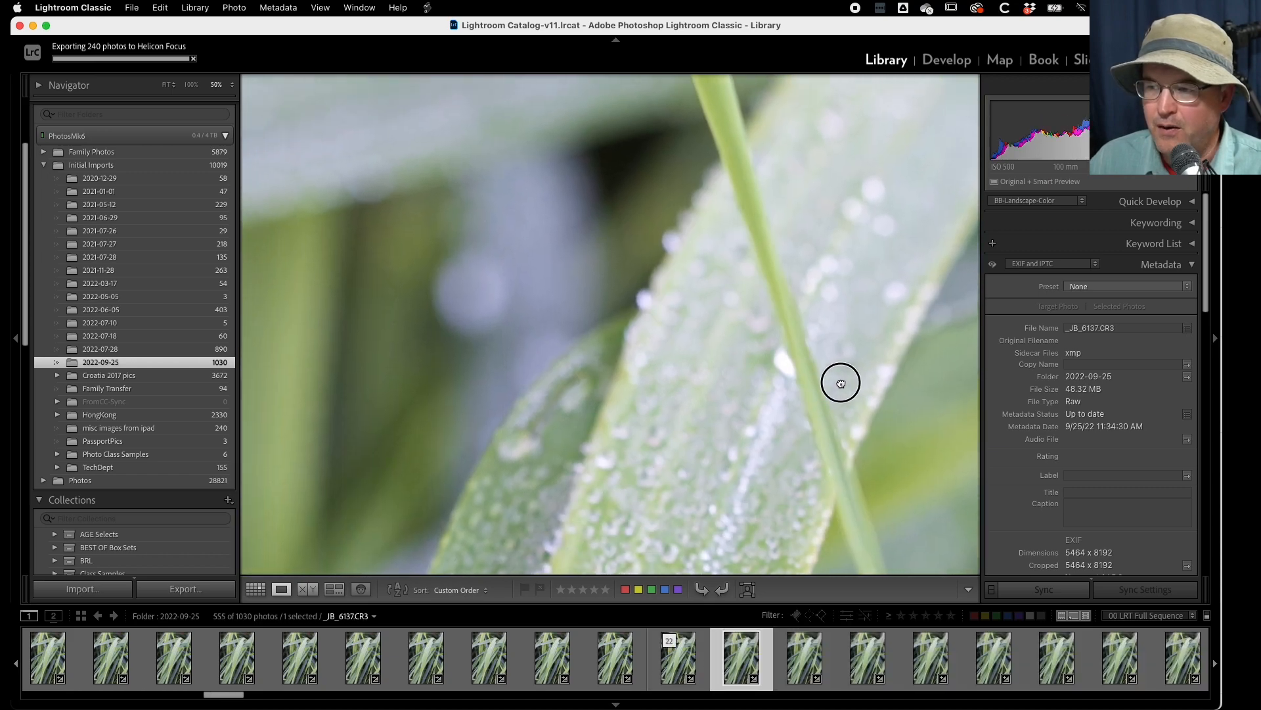
{"action": "left_click_drag", "start_coordinate": [705, 460], "coordinate": [625, 168]}
{"action": "left_click_drag", "start_coordinate": [567, 403], "coordinate": [677, 292]}
{"action": "left_click", "coordinate": [605, 361]}
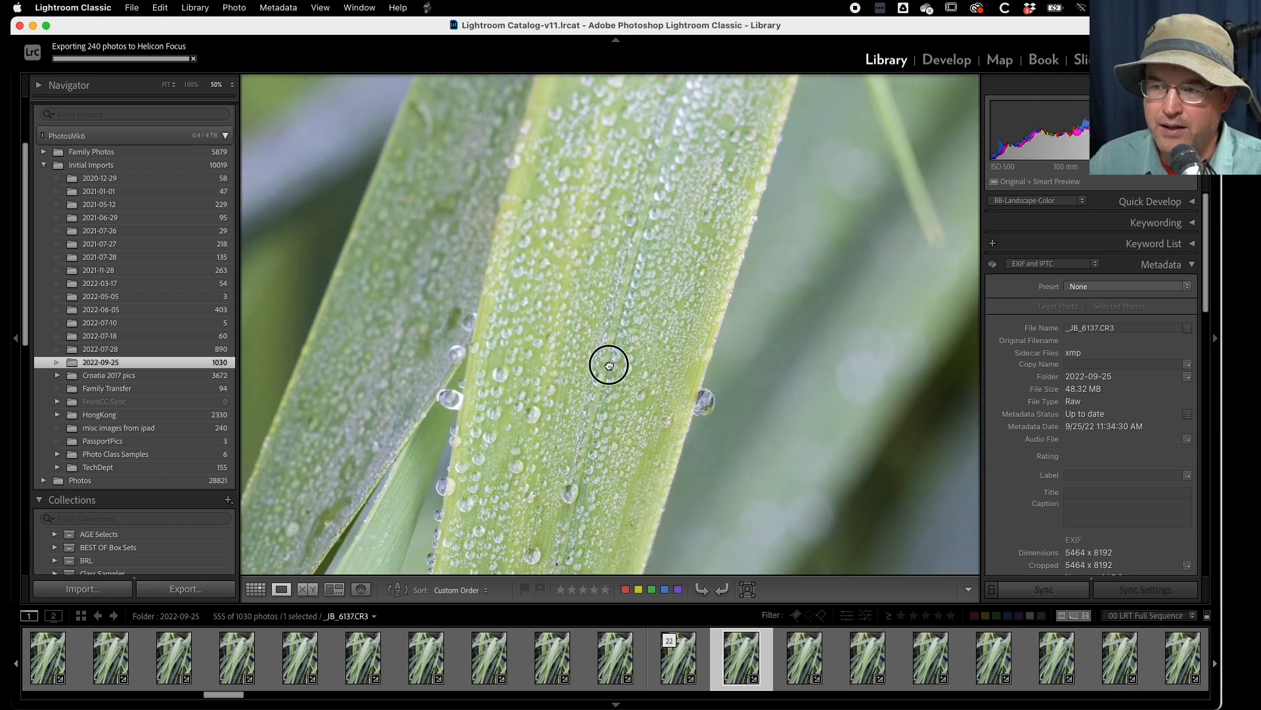
{"action": "left_click", "coordinate": [589, 318]}
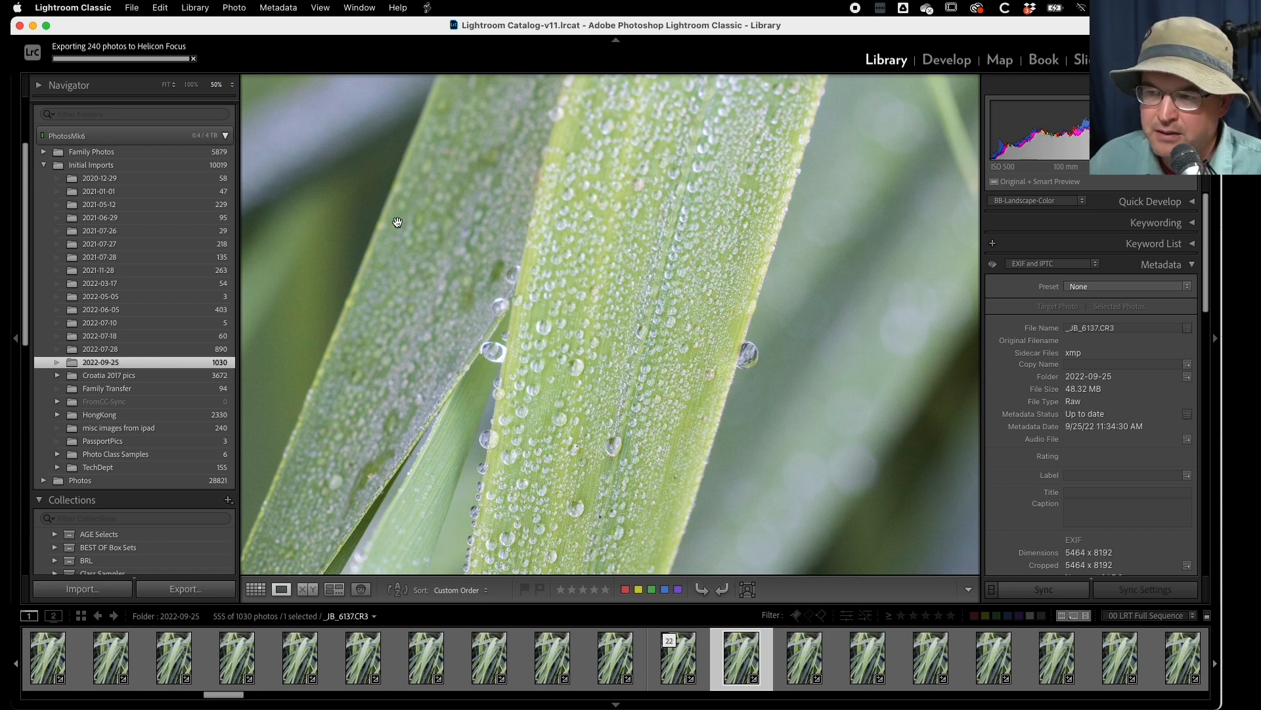
- Go forward from _JB_6137.CR3 to _JB_6149.CR3 at 50%, examining how focus moves across the two overlapping front blades
{"action": "key", "text": "Right"}
{"action": "key", "text": "Right"}
{"action": "key", "text": "Right"}
{"action": "key", "text": "Right"}
{"action": "key", "text": "Right"}
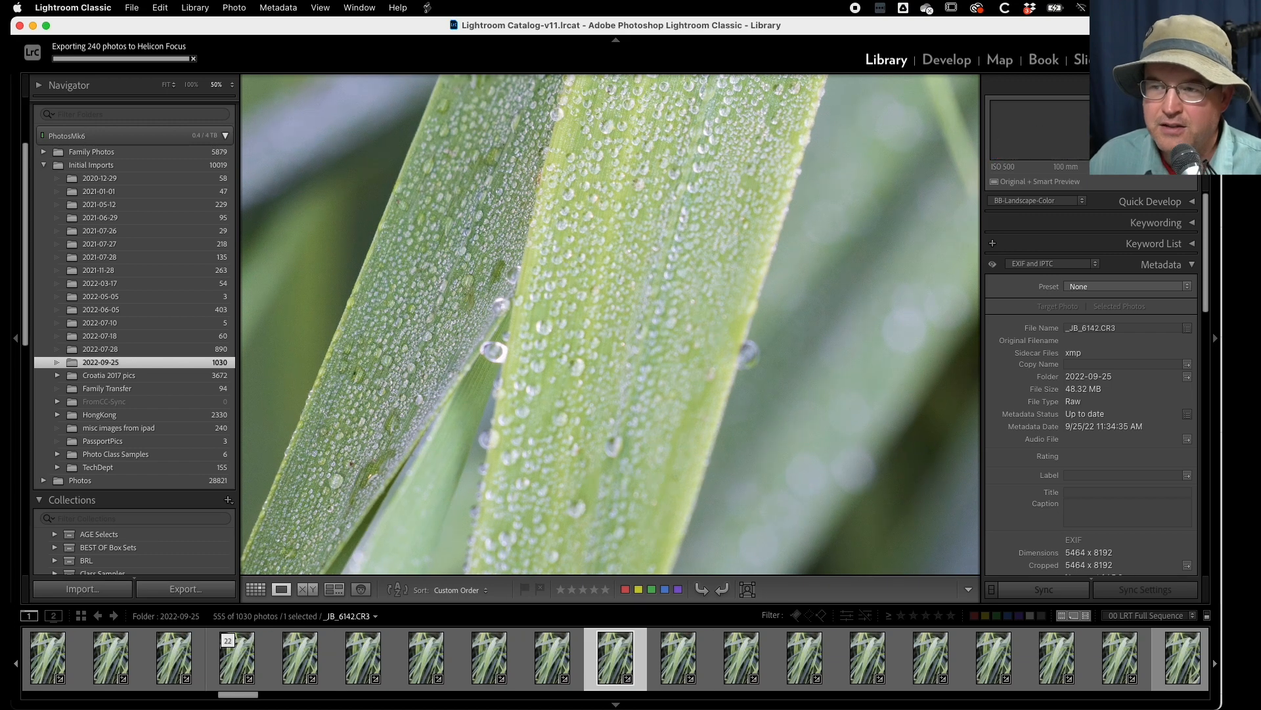
{"action": "key", "text": "Right"}
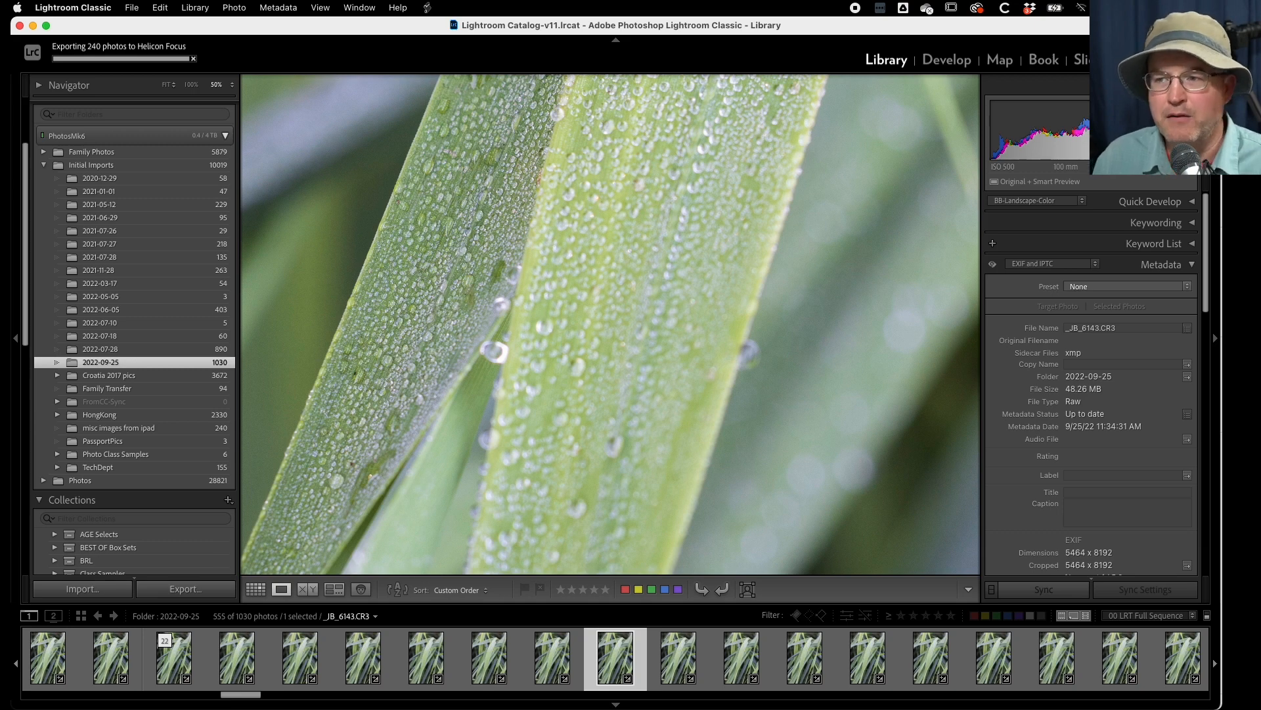
{"action": "key", "text": "Right"}
{"action": "key", "text": "Right"}
{"action": "key", "text": "Right"}
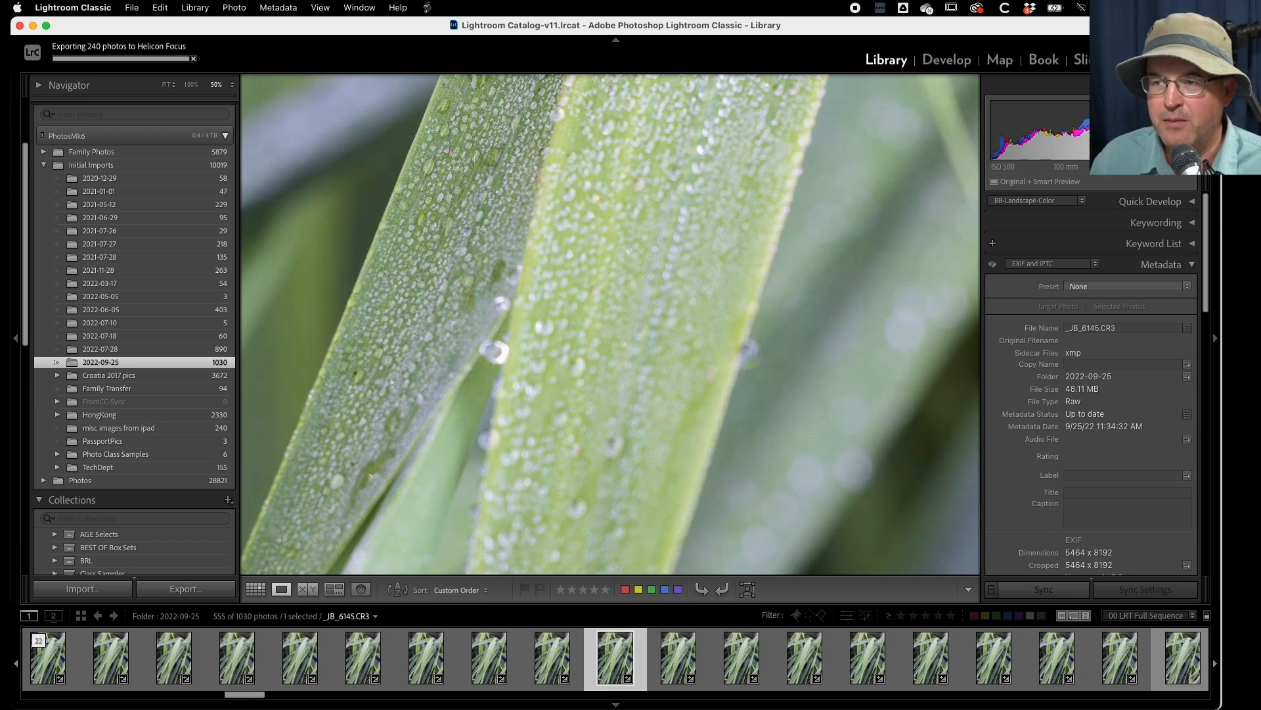
{"action": "key", "text": "Right"}
{"action": "key", "text": "Right"}
{"action": "key", "text": "Right"}
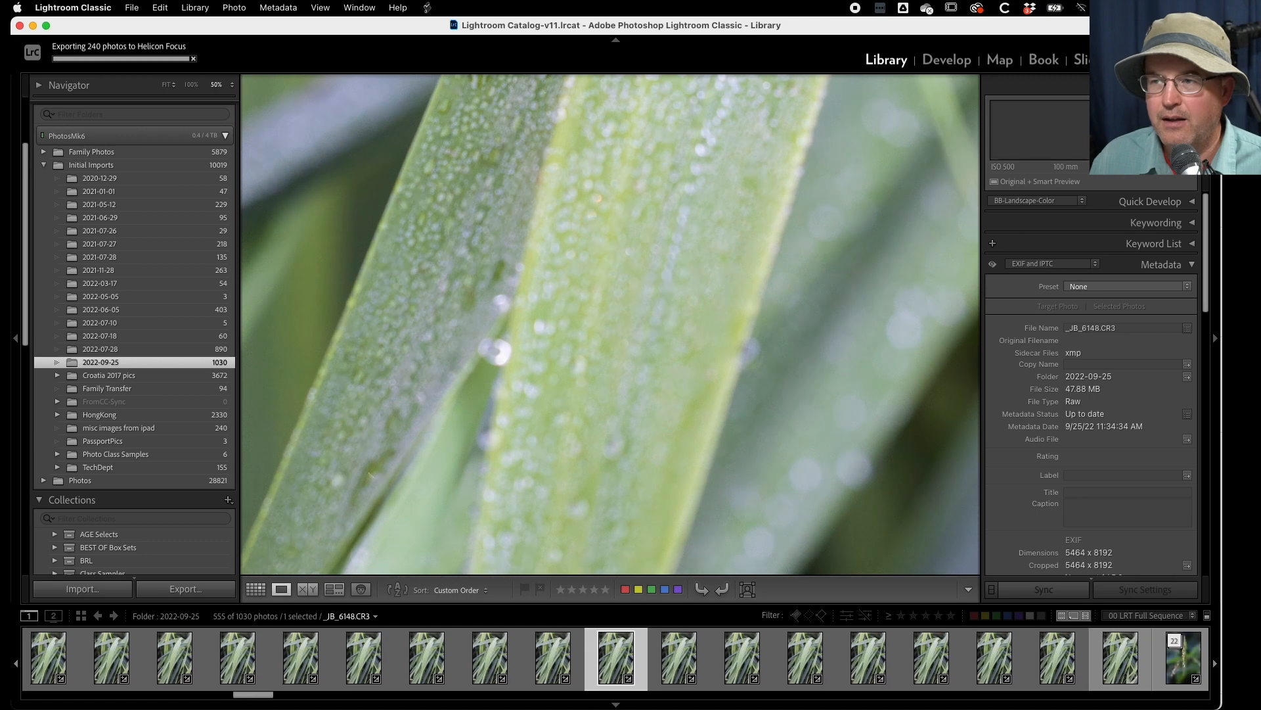
- Examine the upper part of the front blade at 50%, going forward from _JB_6149.CR3 to _JB_6157.CR3
{"action": "left_click", "coordinate": [563, 295]}
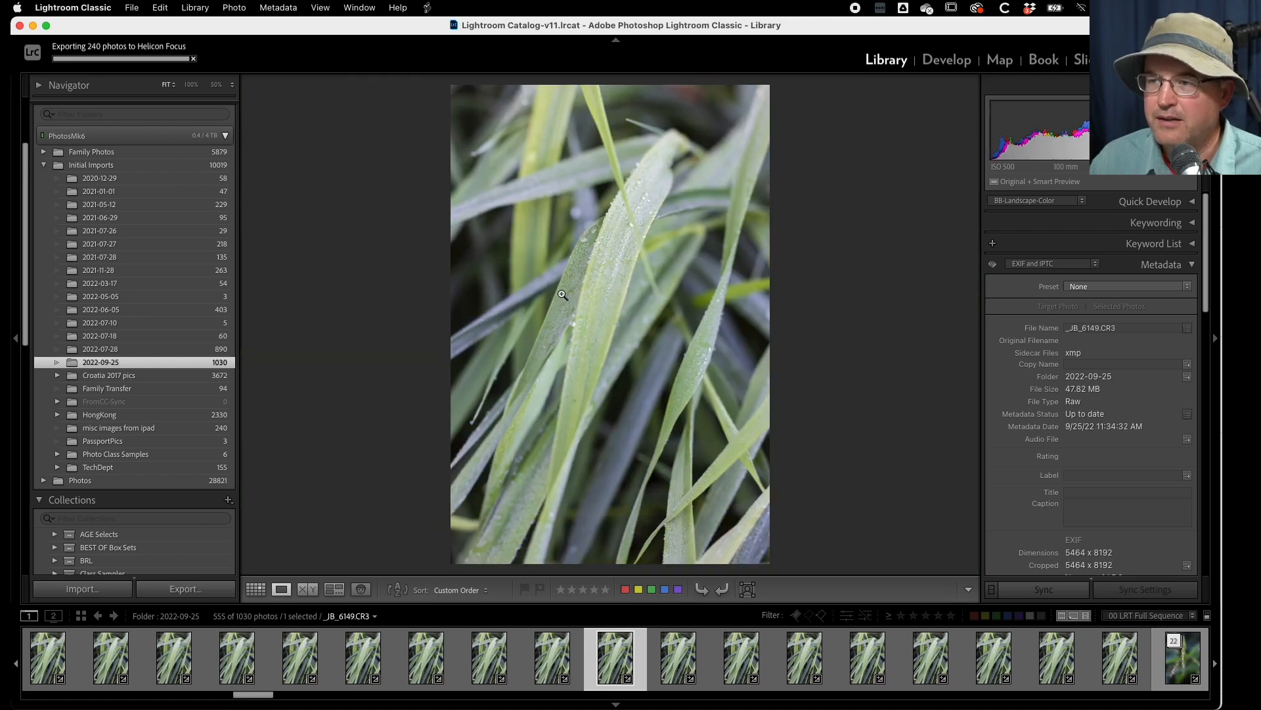
{"action": "left_click", "coordinate": [624, 221]}
{"action": "key", "text": "Right"}
{"action": "key", "text": "Right"}
{"action": "key", "text": "Right"}
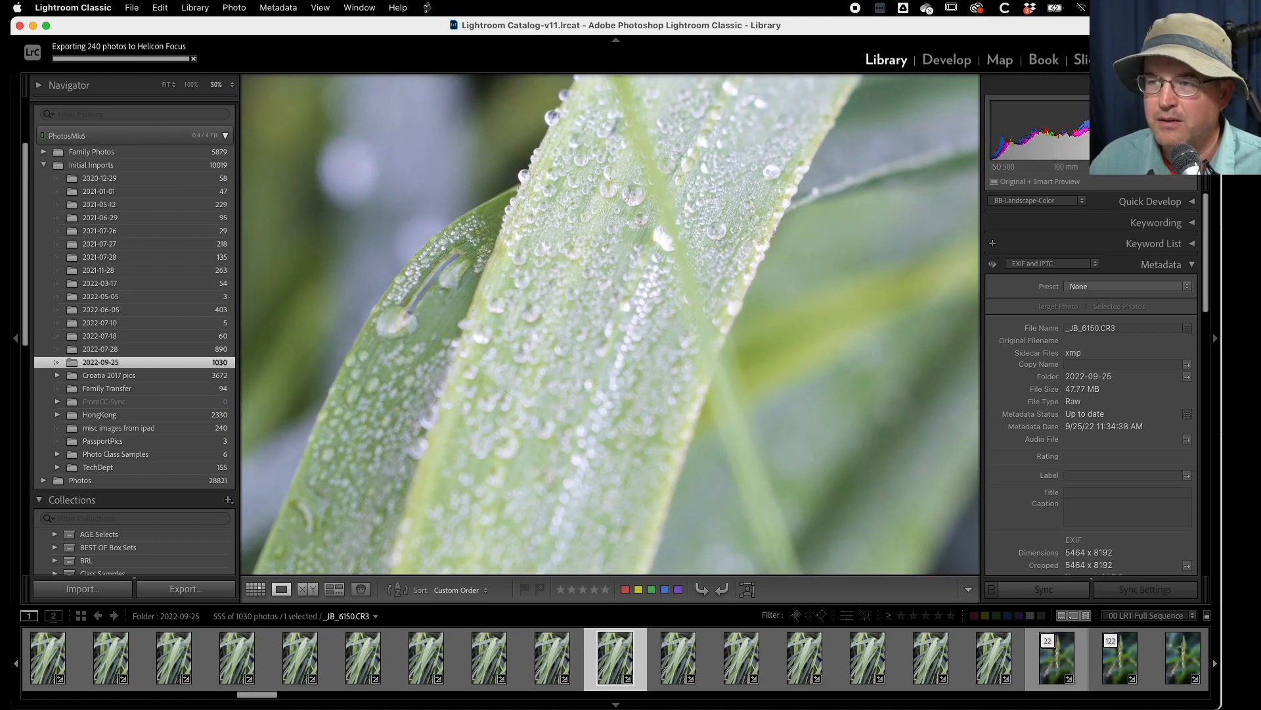
{"action": "key", "text": "Right"}
{"action": "key", "text": "Right"}
{"action": "key", "text": "Right"}
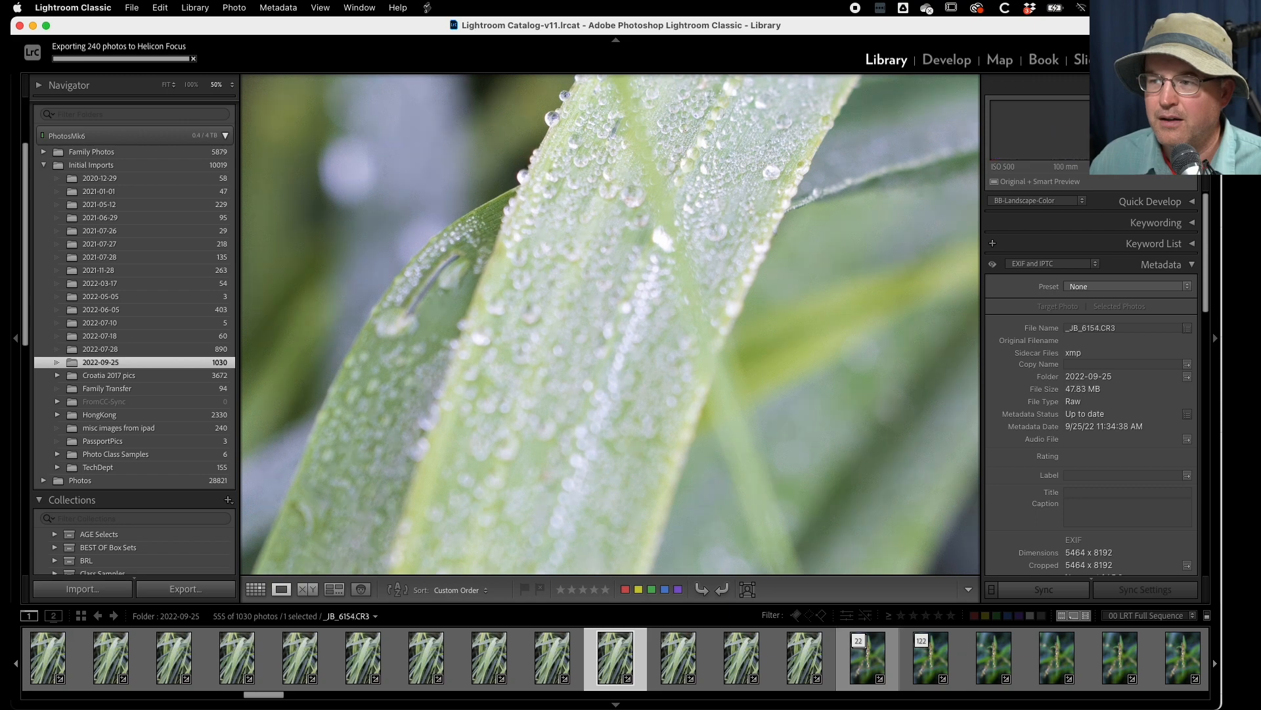
{"action": "key", "text": "Right"}
{"action": "key", "text": "Right"}
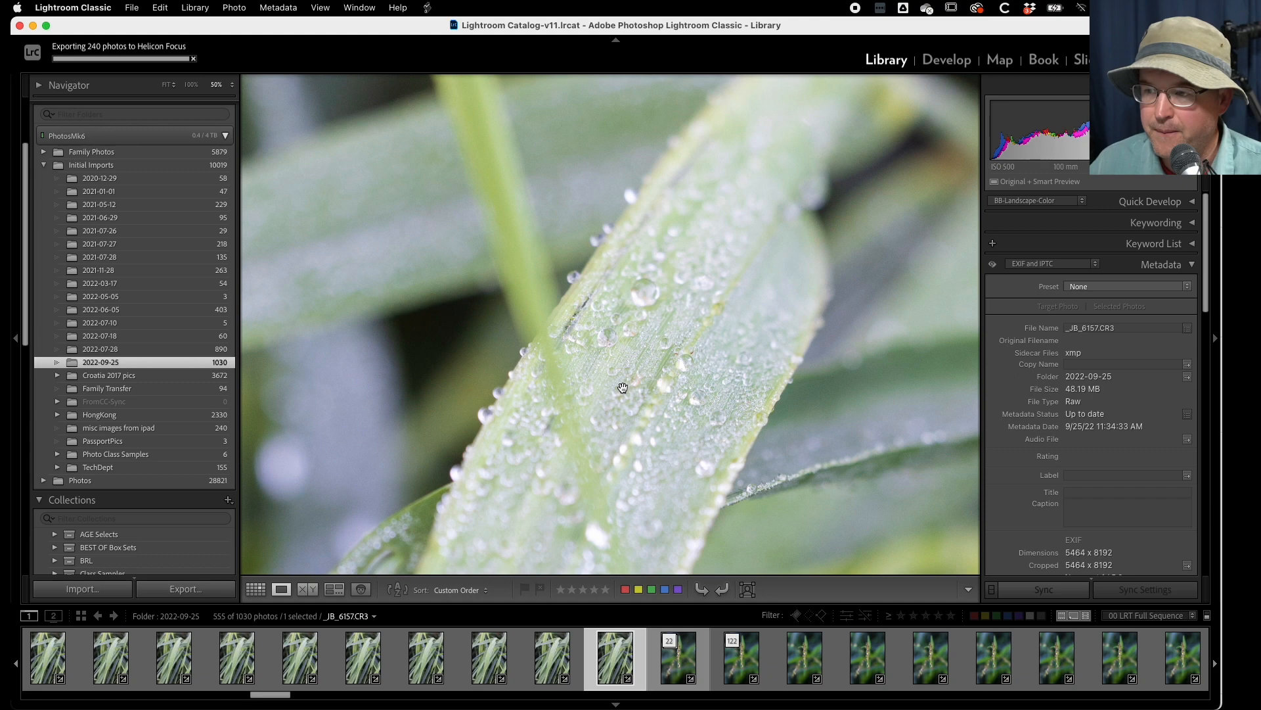
- Return to the full-image view and show frame _JB_6904.CR3, midway through the expanded 240-photo stack
{"action": "left_click", "coordinate": [620, 387]}
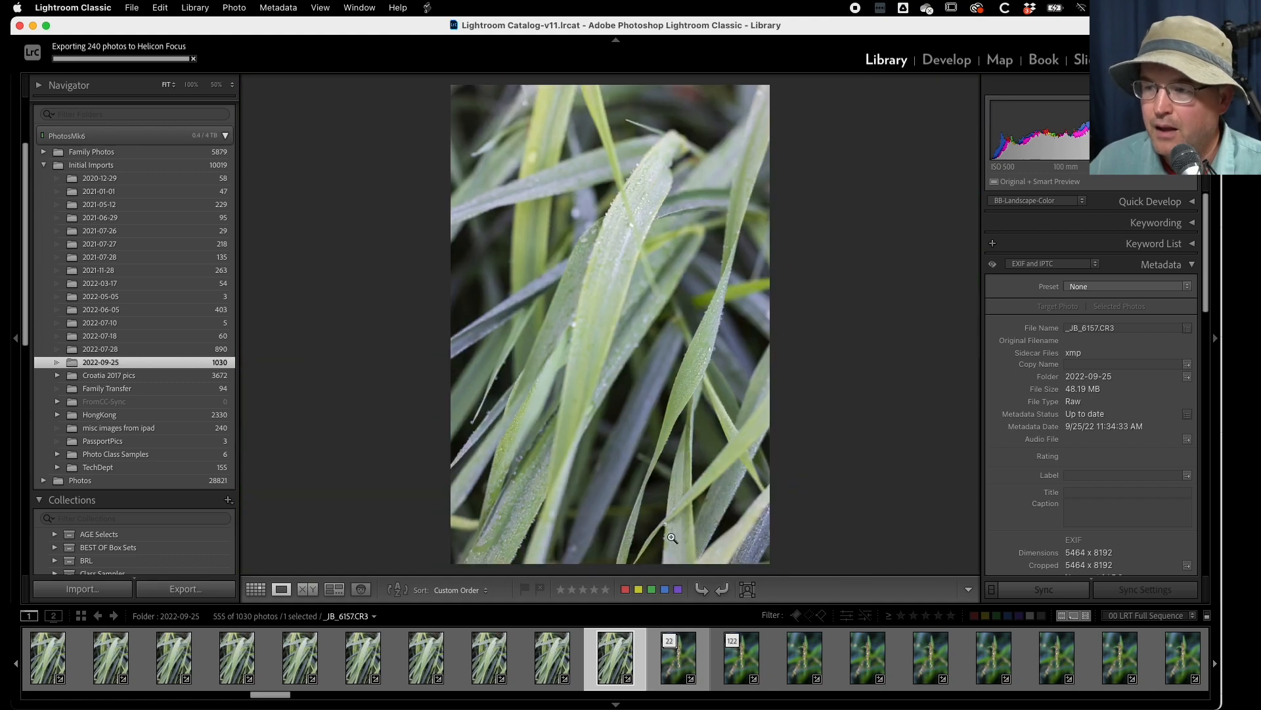
{"action": "left_click", "coordinate": [784, 659]}
{"action": "scroll", "coordinate": [781, 659], "scroll_direction": "down", "scroll_amount": 15}
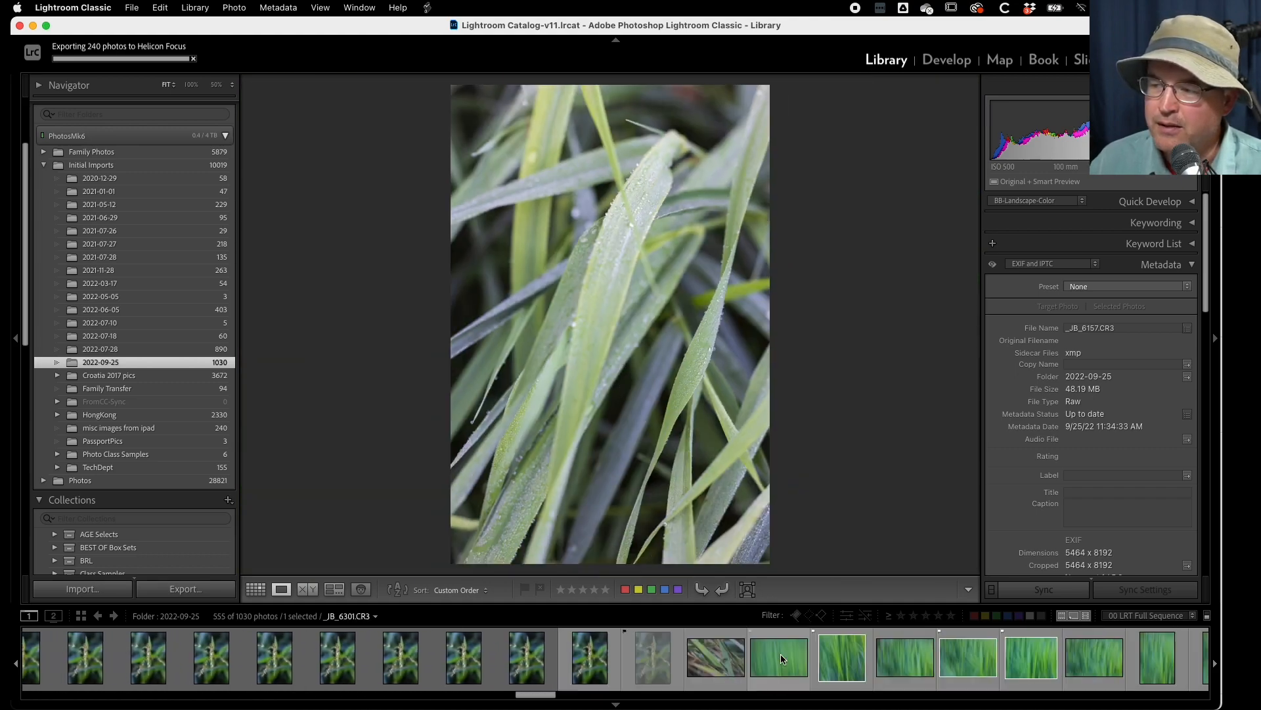
{"action": "scroll", "coordinate": [783, 659], "scroll_direction": "down", "scroll_amount": 7}
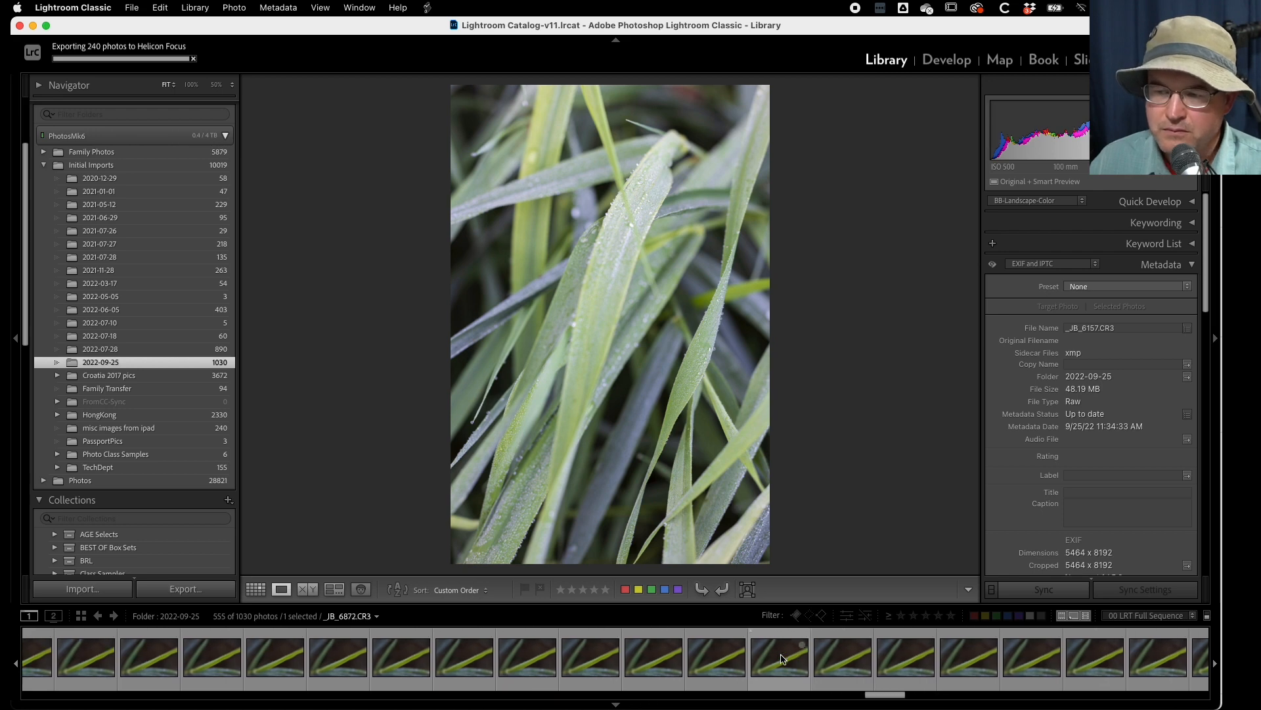
{"action": "scroll", "coordinate": [783, 659], "scroll_direction": "down", "scroll_amount": 2}
{"action": "left_click", "coordinate": [730, 662]}
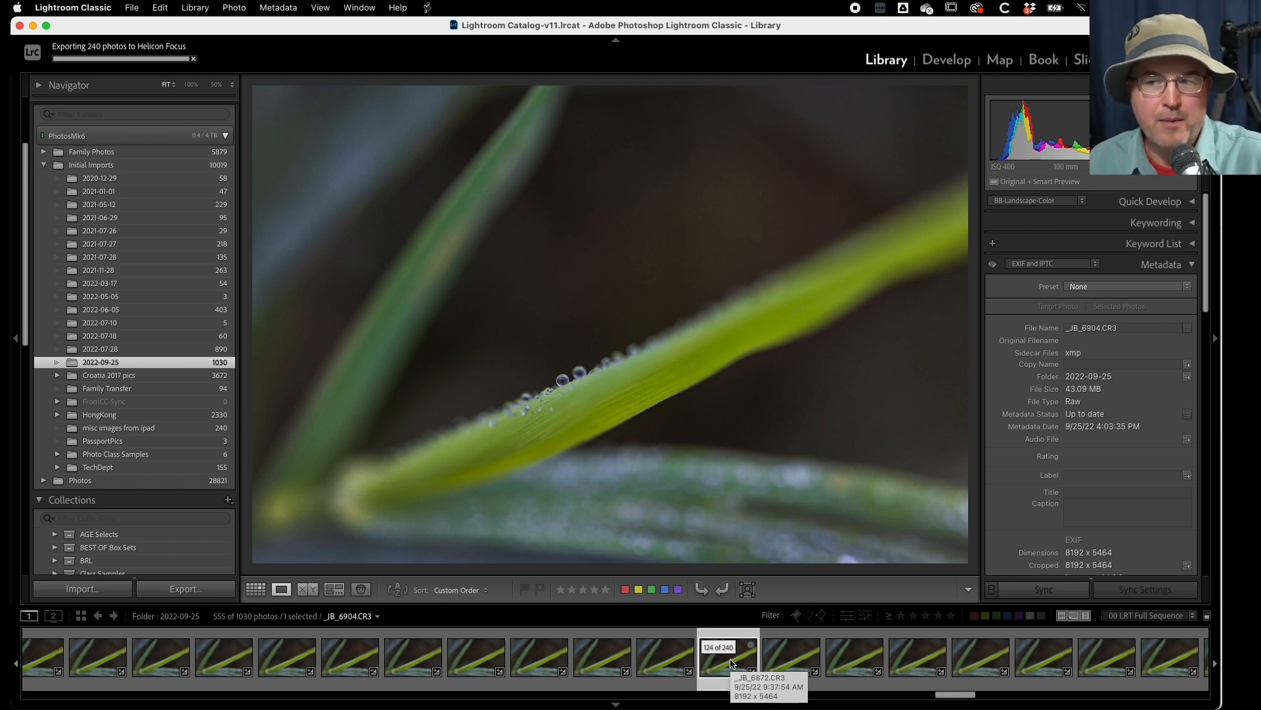
- Go back through the 240-photo stack from _JB_6904.CR3 to _JB_6819.CR3, examining how focus moves along the droplet-covered blade
{"action": "key", "text": "Left"}
{"action": "key", "text": "Left"}
{"action": "key", "text": "Left"}
{"action": "key", "text": "Left"}
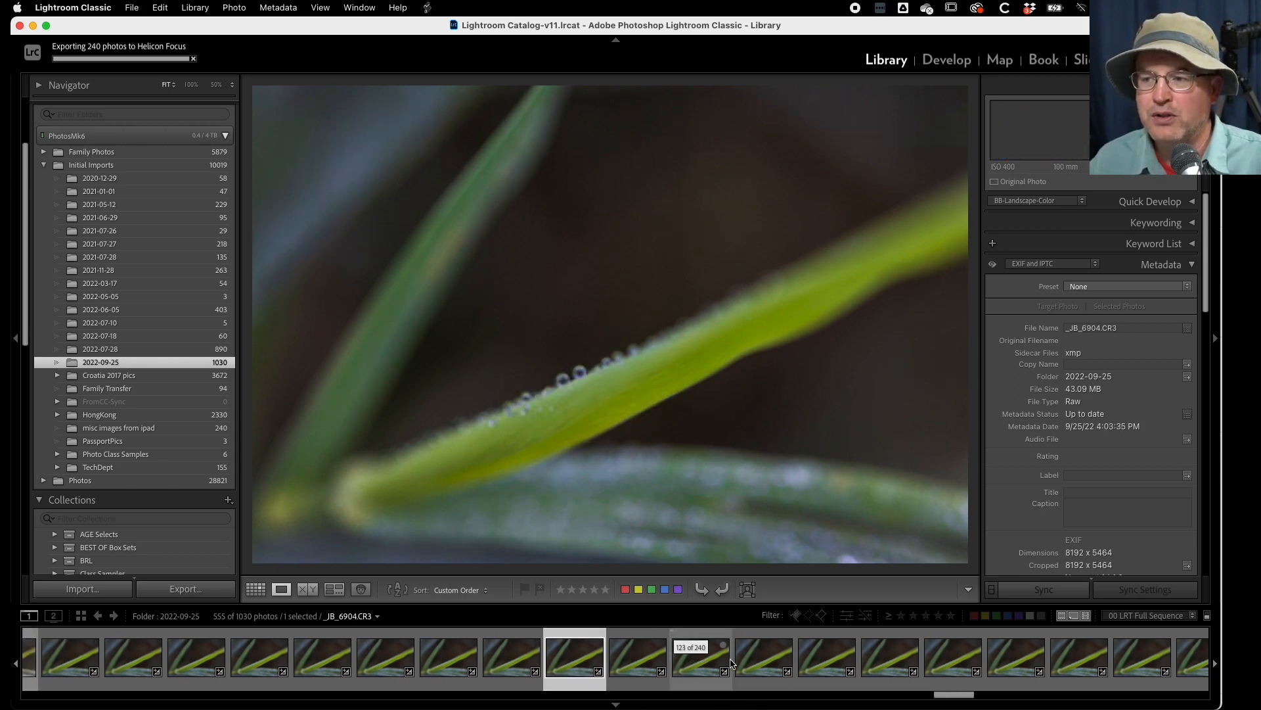
{"action": "key", "text": "Left"}
{"action": "key", "text": "Left"}
{"action": "key", "text": "Left"}
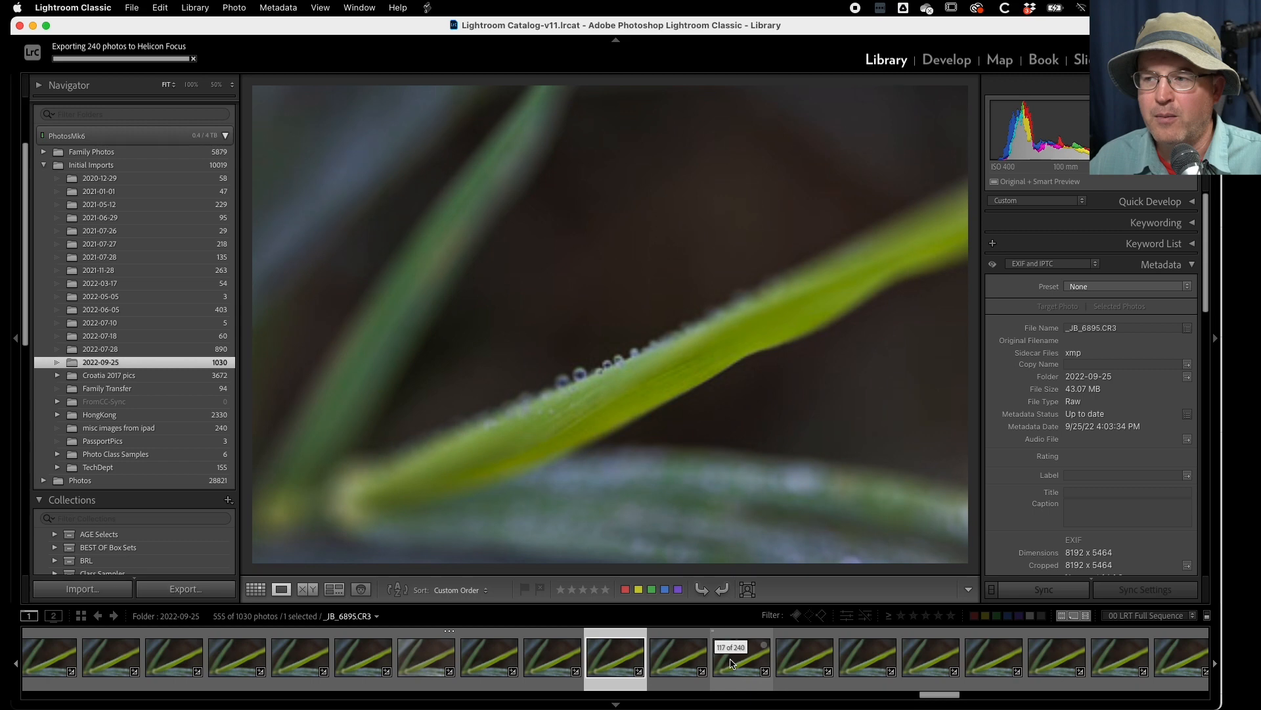
{"action": "key", "text": "Left"}
{"action": "key", "text": "Left"}
{"action": "key", "text": "Left"}
{"action": "key", "text": "Left"}
{"action": "key", "text": "Left"}
{"action": "key", "text": "Left"}
{"action": "key", "text": "Left"}
{"action": "key", "text": "Left"}
{"action": "key", "text": "Left"}
{"action": "key", "text": "Left"}
{"action": "key", "text": "Left"}
{"action": "key", "text": "Left"}
{"action": "key", "text": "Left"}
{"action": "key", "text": "Left"}
{"action": "key", "text": "Left"}
{"action": "key", "text": "Left"}
{"action": "key", "text": "Left"}
{"action": "key", "text": "Left"}
{"action": "key", "text": "Left"}
{"action": "key", "text": "Left"}
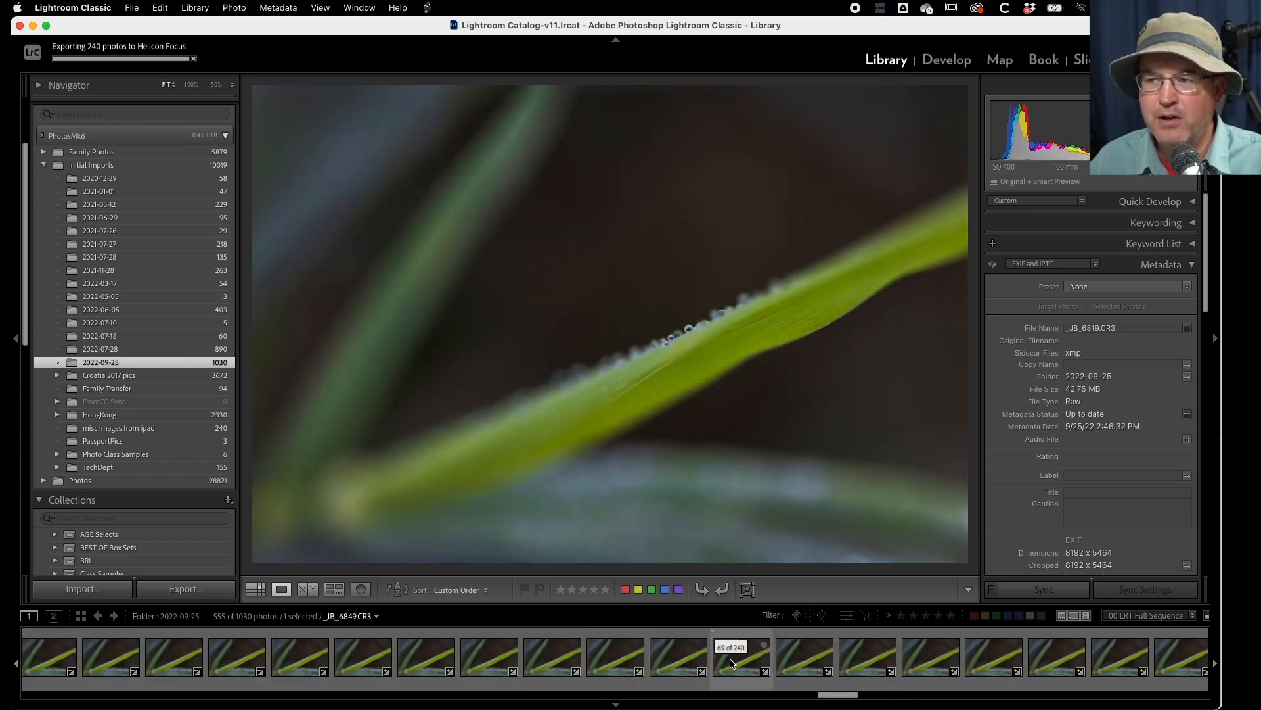
{"action": "key", "text": "Left"}
{"action": "key", "text": "Left"}
{"action": "key", "text": "Left"}
{"action": "key", "text": "Left"}
{"action": "key", "text": "Left"}
{"action": "key", "text": "Left"}
{"action": "key", "text": "Left"}
{"action": "key", "text": "Left"}
{"action": "key", "text": "Left"}
{"action": "key", "text": "Left"}
{"action": "key", "text": "Left"}
{"action": "key", "text": "Left"}
{"action": "key", "text": "Left"}
{"action": "key", "text": "Left"}
{"action": "key", "text": "Left"}
{"action": "key", "text": "Left"}
{"action": "key", "text": "Left"}
{"action": "key", "text": "Left"}
{"action": "key", "text": "Left"}
{"action": "key", "text": "Left"}
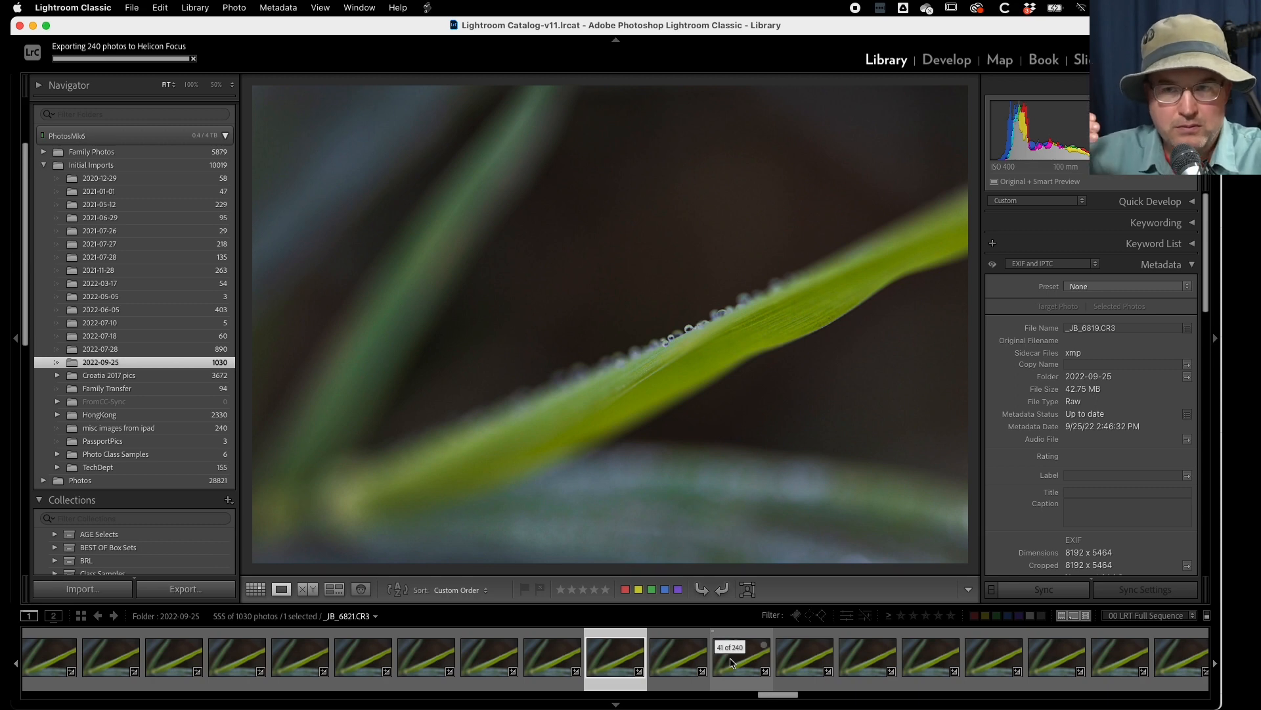
- Go forward through the 240-photo stack to _JB_7011.CR3, examining how focus shifts to the rear blades
{"action": "key", "text": "Right"}
{"action": "key", "text": "Right"}
{"action": "key", "text": "Right"}
{"action": "key", "text": "Right"}
{"action": "key", "text": "Right"}
{"action": "key", "text": "Right"}
{"action": "key", "text": "Right"}
{"action": "key", "text": "Right"}
{"action": "key", "text": "Right"}
{"action": "key", "text": "Right"}
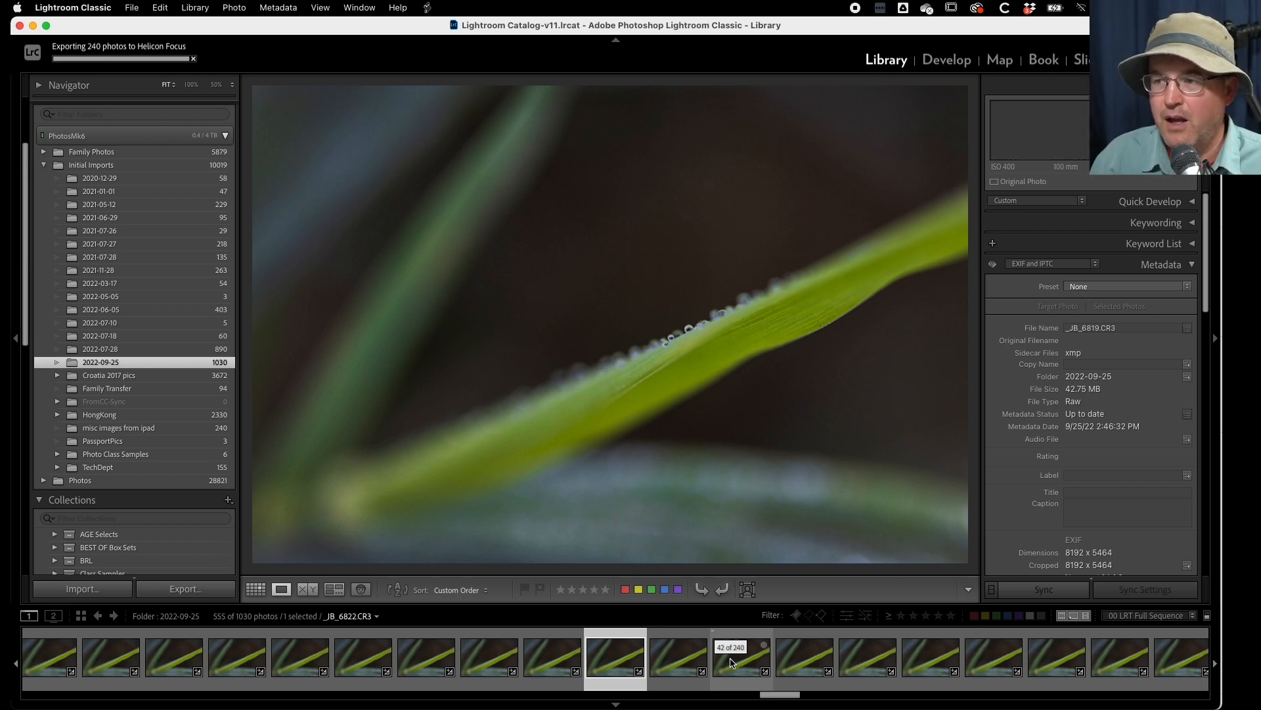
{"action": "key", "text": "Right"}
{"action": "key", "text": "Right"}
{"action": "key", "text": "Right"}
{"action": "key", "text": "Right"}
{"action": "key", "text": "Right"}
{"action": "key", "text": "Right"}
{"action": "key", "text": "Right"}
{"action": "key", "text": "Right"}
{"action": "key", "text": "Right"}
{"action": "key", "text": "Right"}
{"action": "key", "text": "Right"}
{"action": "key", "text": "Right"}
{"action": "key", "text": "Right"}
{"action": "key", "text": "Right"}
{"action": "key", "text": "Right"}
{"action": "key", "text": "Right"}
{"action": "key", "text": "Right"}
{"action": "key", "text": "Right"}
{"action": "key", "text": "Right"}
{"action": "key", "text": "Right"}
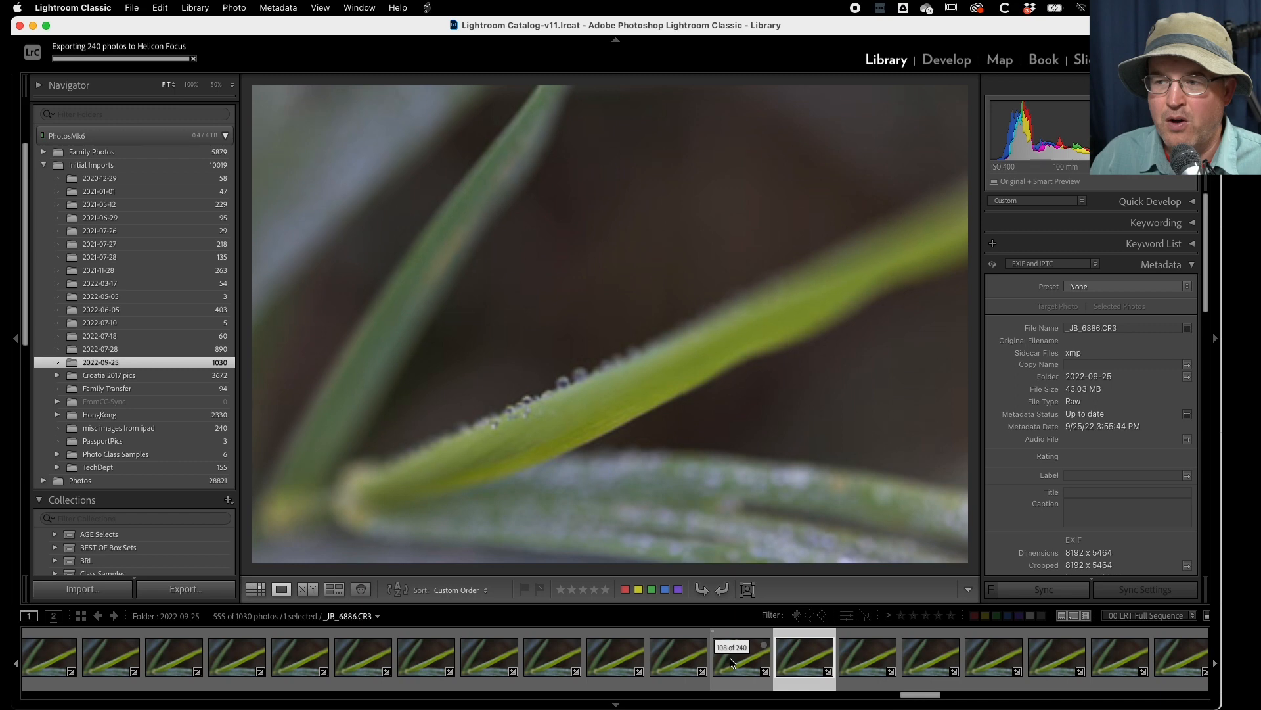
{"action": "key", "text": "Right"}
{"action": "key", "text": "Right"}
{"action": "key", "text": "Right"}
{"action": "key", "text": "Right"}
{"action": "key", "text": "Right"}
{"action": "key", "text": "Right"}
{"action": "key", "text": "Right"}
{"action": "key", "text": "Right"}
{"action": "key", "text": "Right"}
{"action": "key", "text": "Right"}
{"action": "key", "text": "Right"}
{"action": "key", "text": "Right"}
{"action": "key", "text": "Right"}
{"action": "key", "text": "Right"}
{"action": "key", "text": "Right"}
{"action": "key", "text": "Right"}
{"action": "key", "text": "Right"}
{"action": "key", "text": "Right"}
{"action": "key", "text": "Right"}
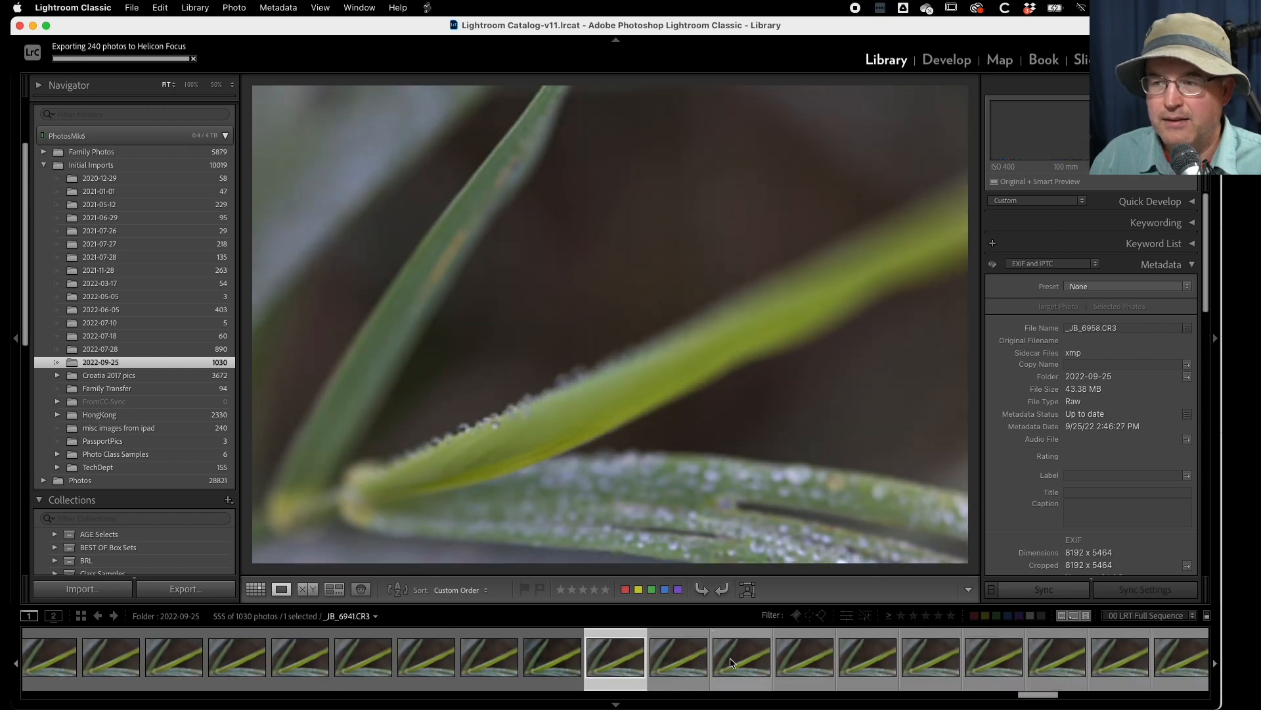
{"action": "key", "text": "Right"}
{"action": "key", "text": "Right"}
{"action": "key", "text": "Right"}
{"action": "key", "text": "Right"}
{"action": "key", "text": "Right"}
{"action": "key", "text": "Right"}
{"action": "key", "text": "Right"}
{"action": "key", "text": "Right"}
{"action": "key", "text": "Right"}
{"action": "key", "text": "Right"}
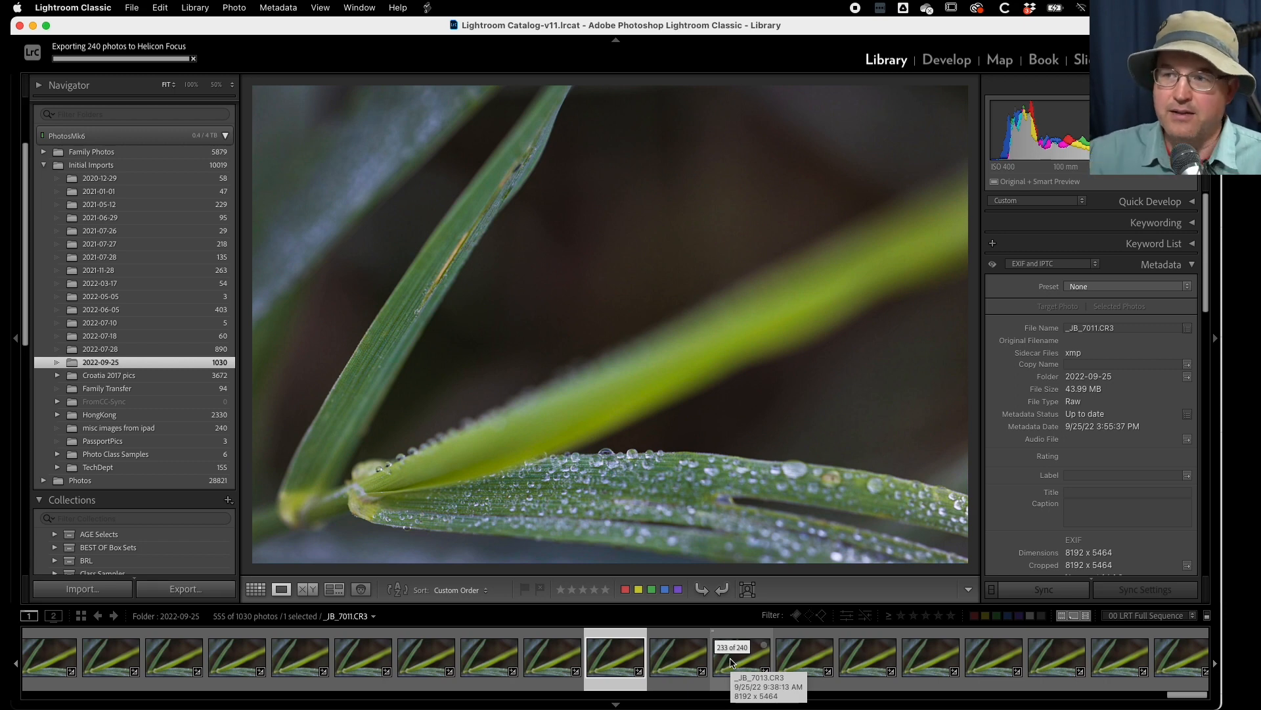
- Go back through the 240-photo stack from _JB_7011.CR3 to its top frame, _JB_6781.CR3, examining the focus progression
{"action": "key", "text": "Left"}
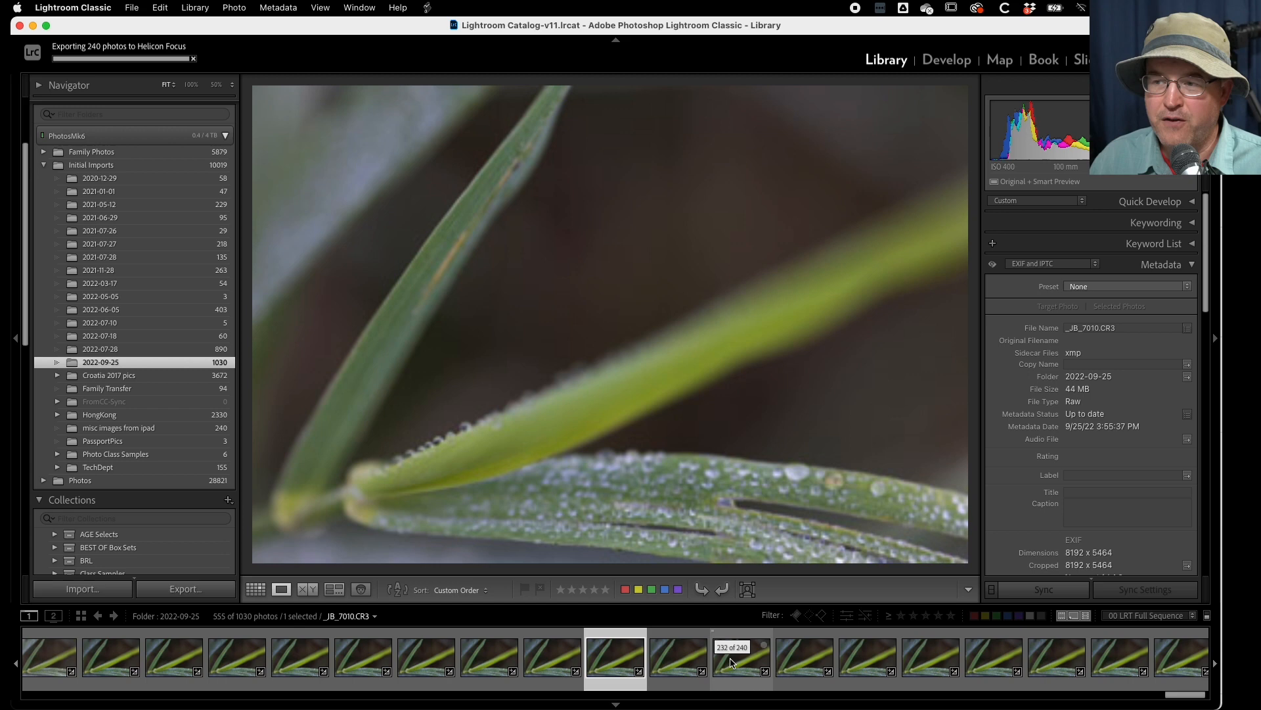
{"action": "key", "text": "Left"}
{"action": "key", "text": "Left"}
{"action": "key", "text": "Left"}
{"action": "key", "text": "Left"}
{"action": "key", "text": "Left"}
{"action": "key", "text": "Left"}
{"action": "key", "text": "Left"}
{"action": "key", "text": "Left"}
{"action": "key", "text": "Left"}
{"action": "key", "text": "Left"}
{"action": "key", "text": "Left"}
{"action": "key", "text": "Left"}
{"action": "key", "text": "Left"}
{"action": "key", "text": "Left"}
{"action": "key", "text": "Left"}
{"action": "key", "text": "Left"}
{"action": "key", "text": "Left"}
{"action": "key", "text": "Left"}
{"action": "key", "text": "Left"}
{"action": "key", "text": "Left"}
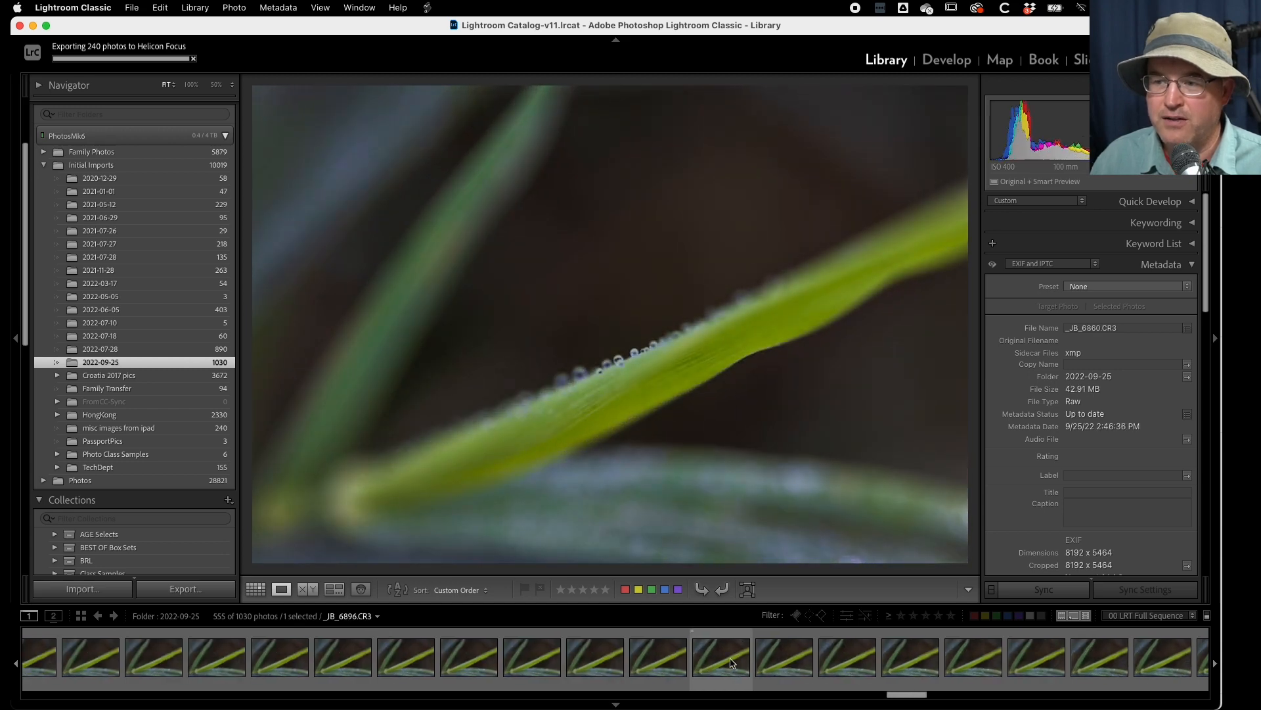
{"action": "key", "text": "Left"}
{"action": "key", "text": "Left"}
{"action": "key", "text": "Left"}
{"action": "key", "text": "Left"}
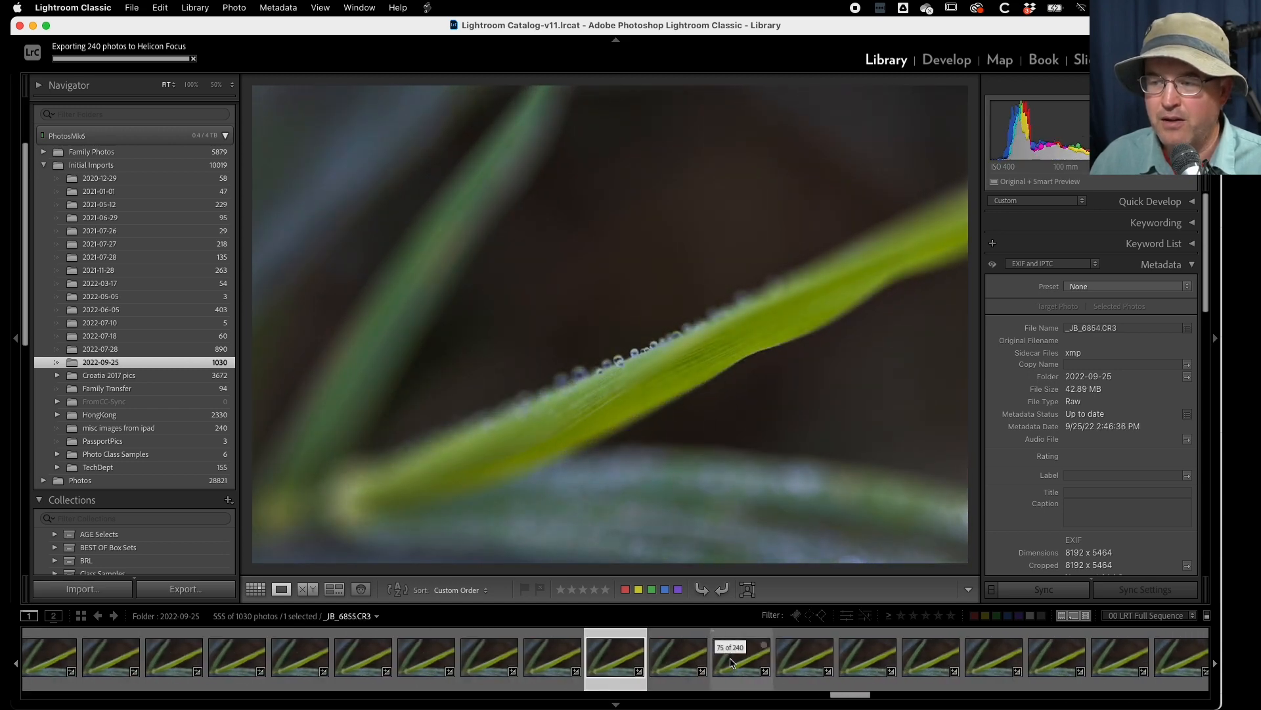
{"action": "key", "text": "Left"}
{"action": "key", "text": "Left"}
{"action": "key", "text": "Left"}
{"action": "key", "text": "Left"}
{"action": "key", "text": "Left"}
{"action": "key", "text": "Left"}
{"action": "key", "text": "Left"}
{"action": "key", "text": "Left"}
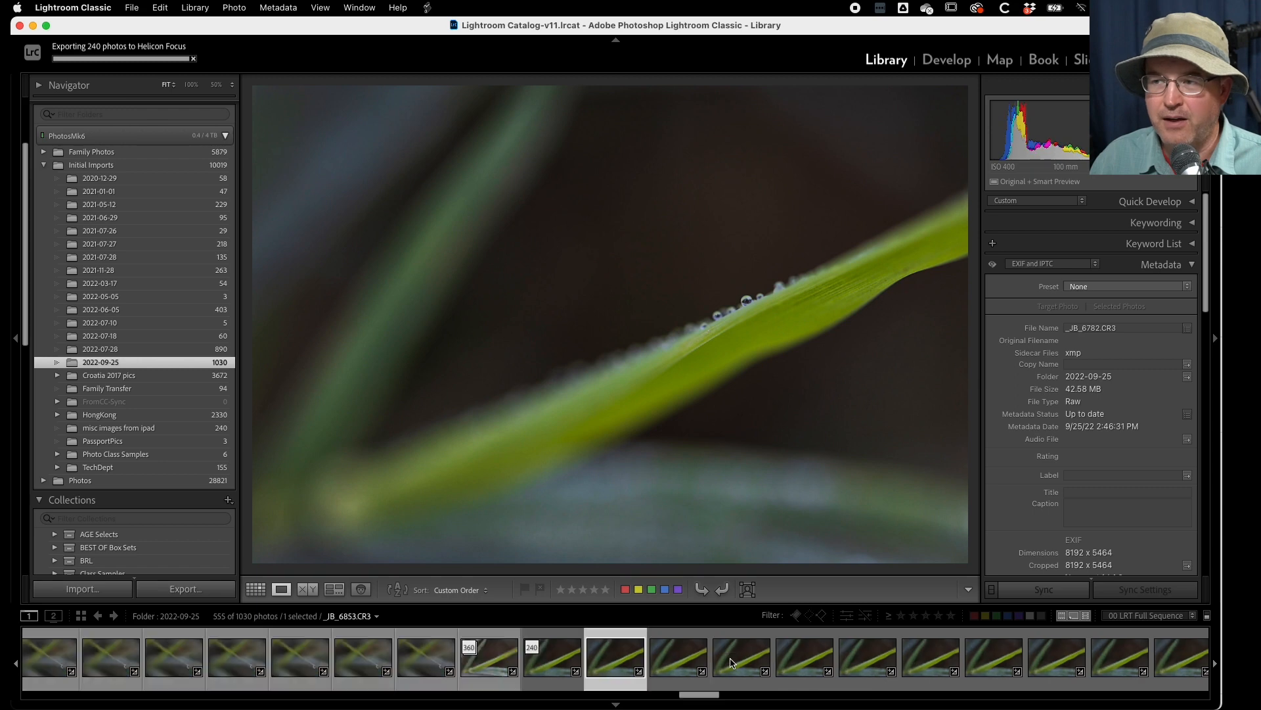
{"action": "key", "text": "Left"}
{"action": "key", "text": "Left"}
{"action": "key", "text": "Left"}
{"action": "key", "text": "Left"}
{"action": "key", "text": "Left"}
{"action": "key", "text": "Left"}
{"action": "key", "text": "Left"}
{"action": "key", "text": "Left"}
{"action": "key", "text": "Left"}
{"action": "key", "text": "Left"}
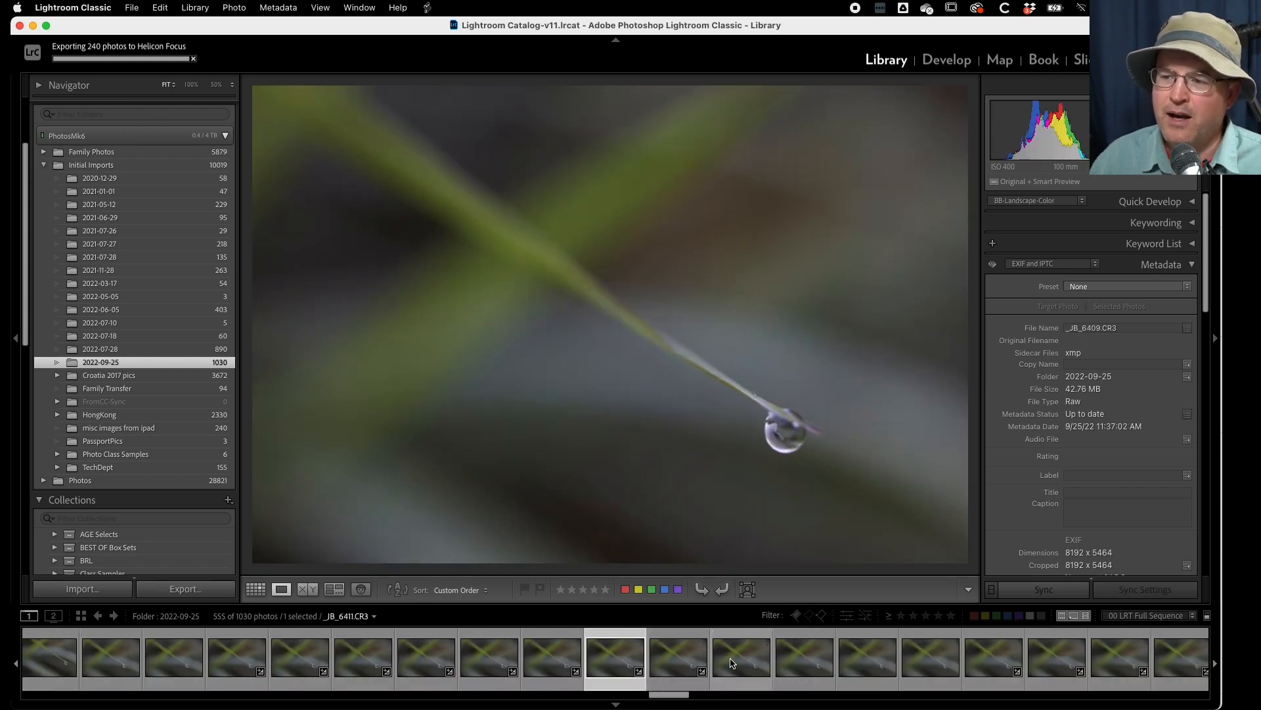
{"action": "key", "text": "Right"}
{"action": "key", "text": "Right"}
{"action": "key", "text": "Right"}
{"action": "key", "text": "Right"}
{"action": "key", "text": "Right"}
{"action": "key", "text": "Right"}
{"action": "key", "text": "Right"}
{"action": "key", "text": "Right"}
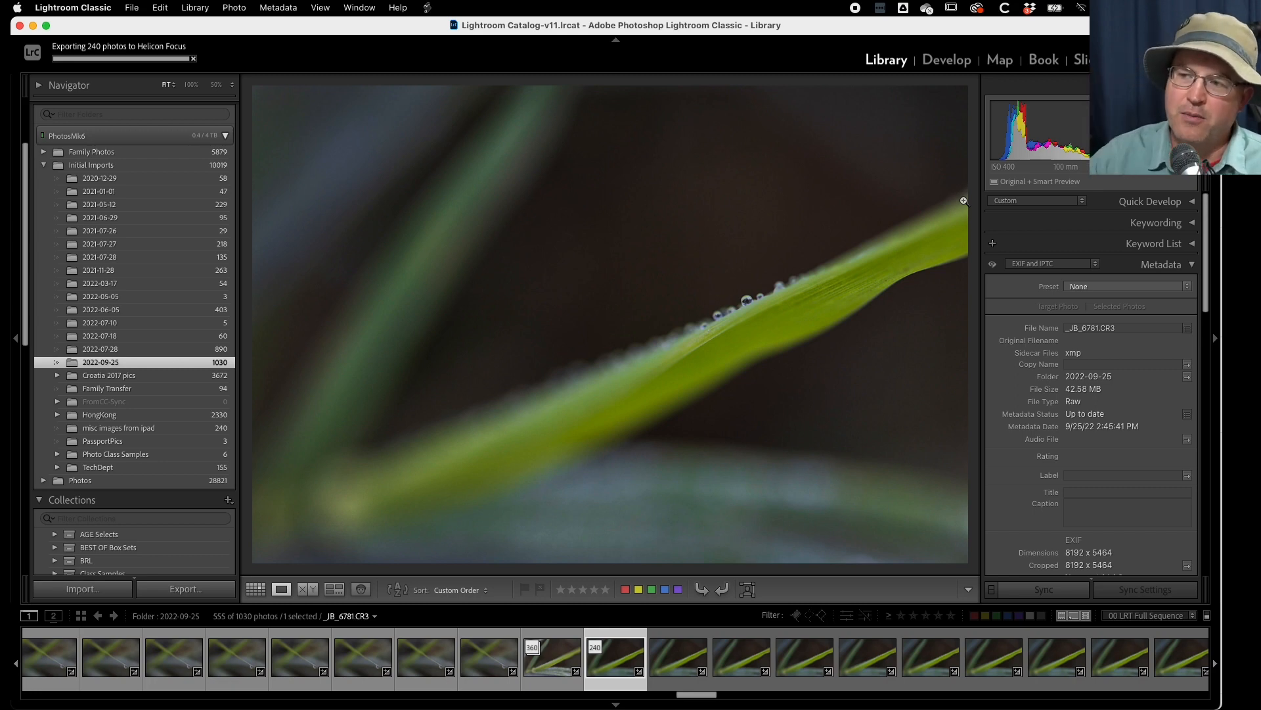
- Look back at frames in the adjoining 360-photo droplet stack, and go forward again through the 240-photo stack
{"action": "key", "text": "Left"}
{"action": "key", "text": "Left"}
{"action": "key", "text": "Left"}
{"action": "key", "text": "Left"}
{"action": "key", "text": "Left"}
{"action": "key", "text": "Left"}
{"action": "key", "text": "Left"}
{"action": "key", "text": "Left"}
{"action": "key", "text": "Left"}
{"action": "key", "text": "Left"}
{"action": "key", "text": "Left"}
{"action": "key", "text": "Left"}
{"action": "key", "text": "Left"}
{"action": "key", "text": "Left"}
{"action": "key", "text": "Left"}
{"action": "key", "text": "Left"}
{"action": "key", "text": "Left"}
{"action": "key", "text": "Left"}
{"action": "key", "text": "Left"}
{"action": "key", "text": "Left"}
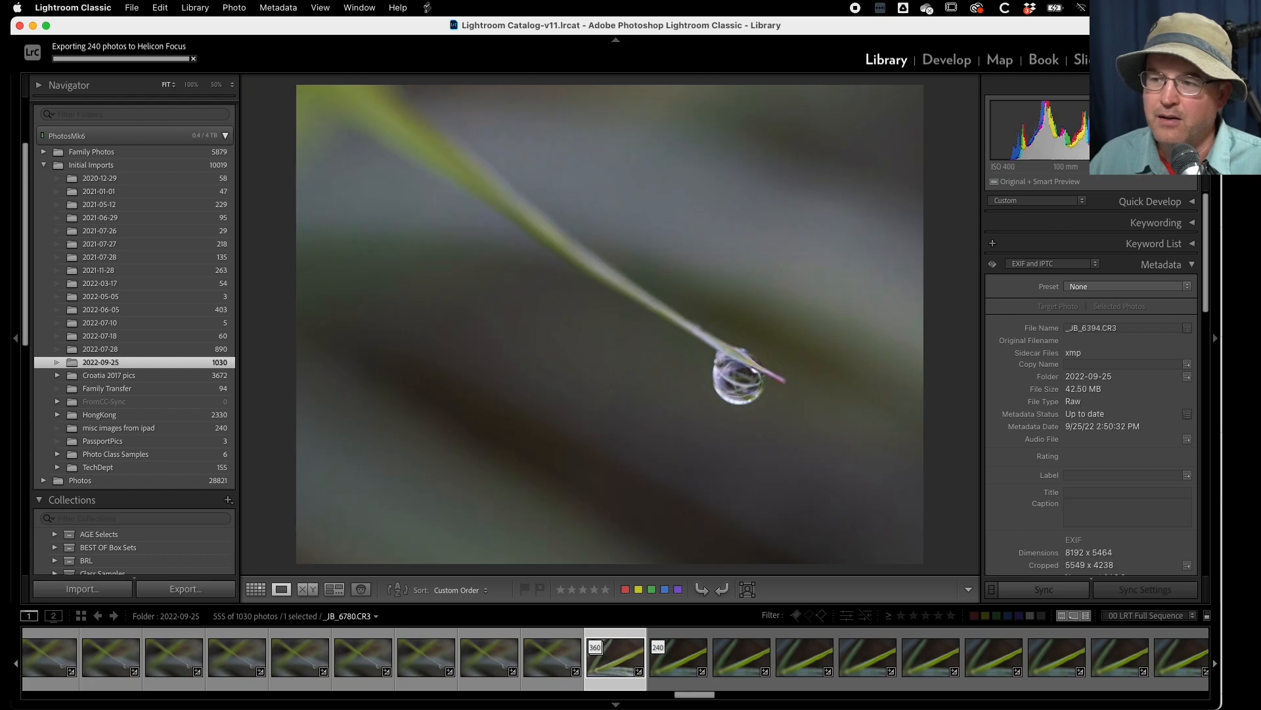
{"action": "key", "text": "Right"}
{"action": "key", "text": "Right"}
{"action": "key", "text": "Right"}
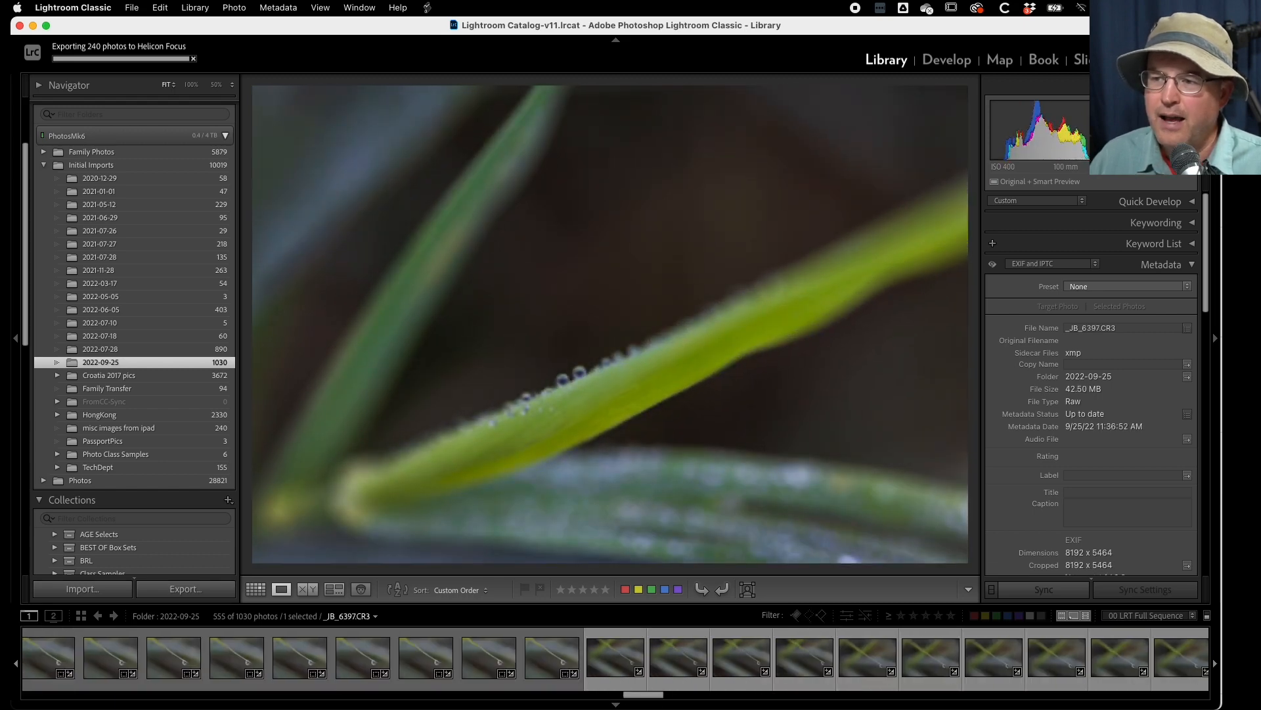
{"action": "key", "text": "Right"}
{"action": "key", "text": "Right"}
{"action": "key", "text": "Right"}
{"action": "key", "text": "Right"}
{"action": "key", "text": "Right"}
{"action": "key", "text": "Right"}
{"action": "key", "text": "Right"}
{"action": "key", "text": "Right"}
{"action": "key", "text": "Right"}
{"action": "key", "text": "Right"}
{"action": "key", "text": "Right"}
{"action": "key", "text": "Right"}
{"action": "key", "text": "Right"}
{"action": "key", "text": "Right"}
{"action": "key", "text": "Right"}
{"action": "key", "text": "Right"}
{"action": "key", "text": "Right"}
{"action": "key", "text": "Right"}
{"action": "key", "text": "Right"}
{"action": "key", "text": "Right"}
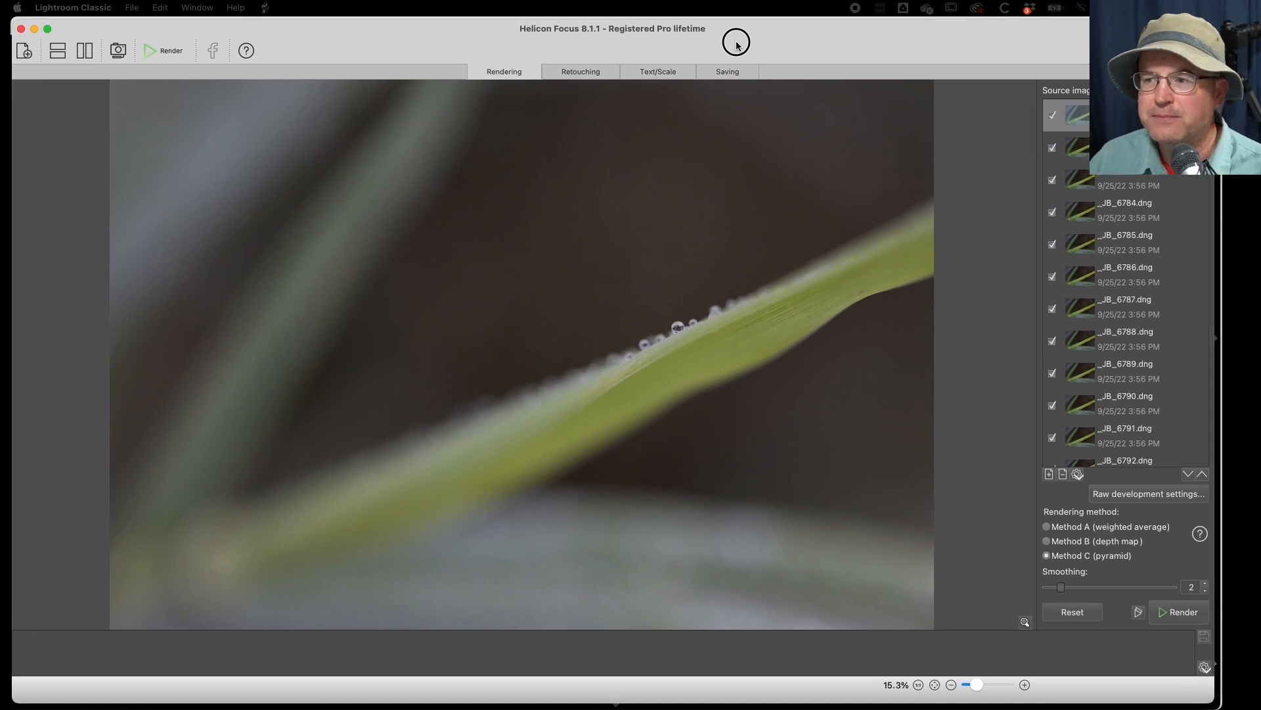
- Switch to Helicon Focus, render the exported 240-photo DNG stack with Method C (pyramid) and smoothing 2, and bring up the result
{"action": "left_click_drag", "start_coordinate": [737, 43], "coordinate": [725, 42]}
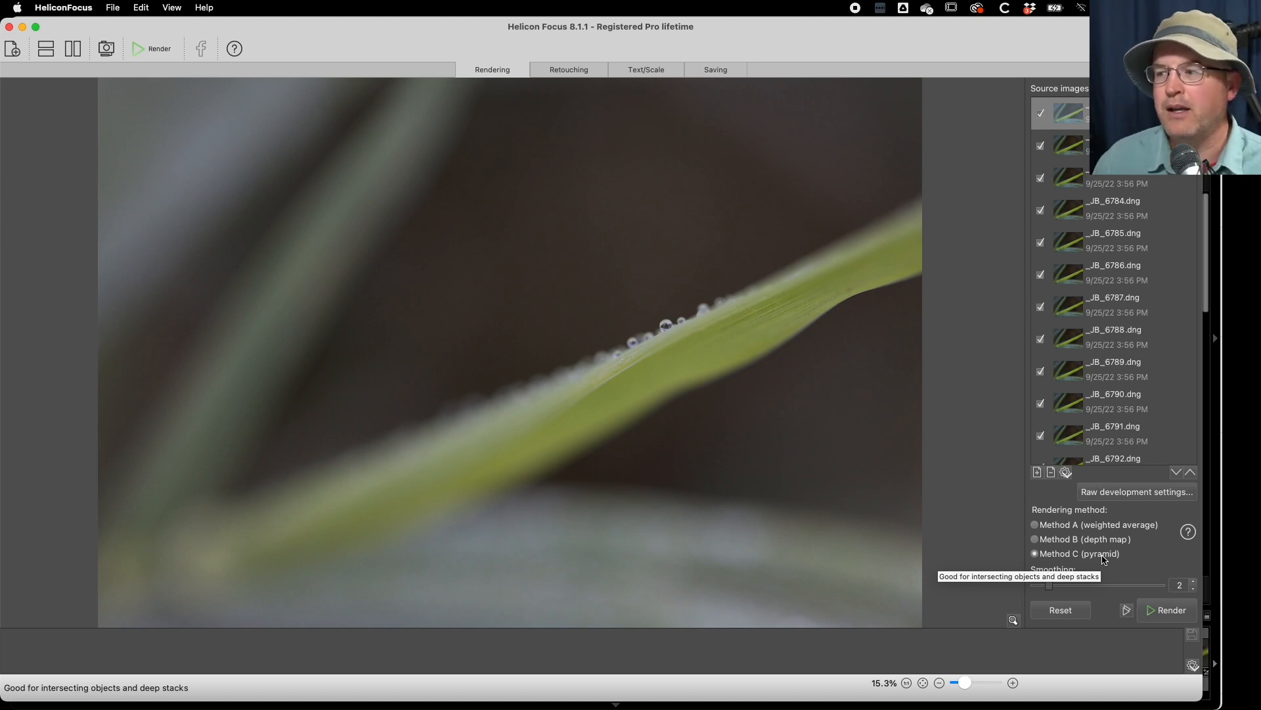
{"action": "left_click", "coordinate": [1167, 613]}
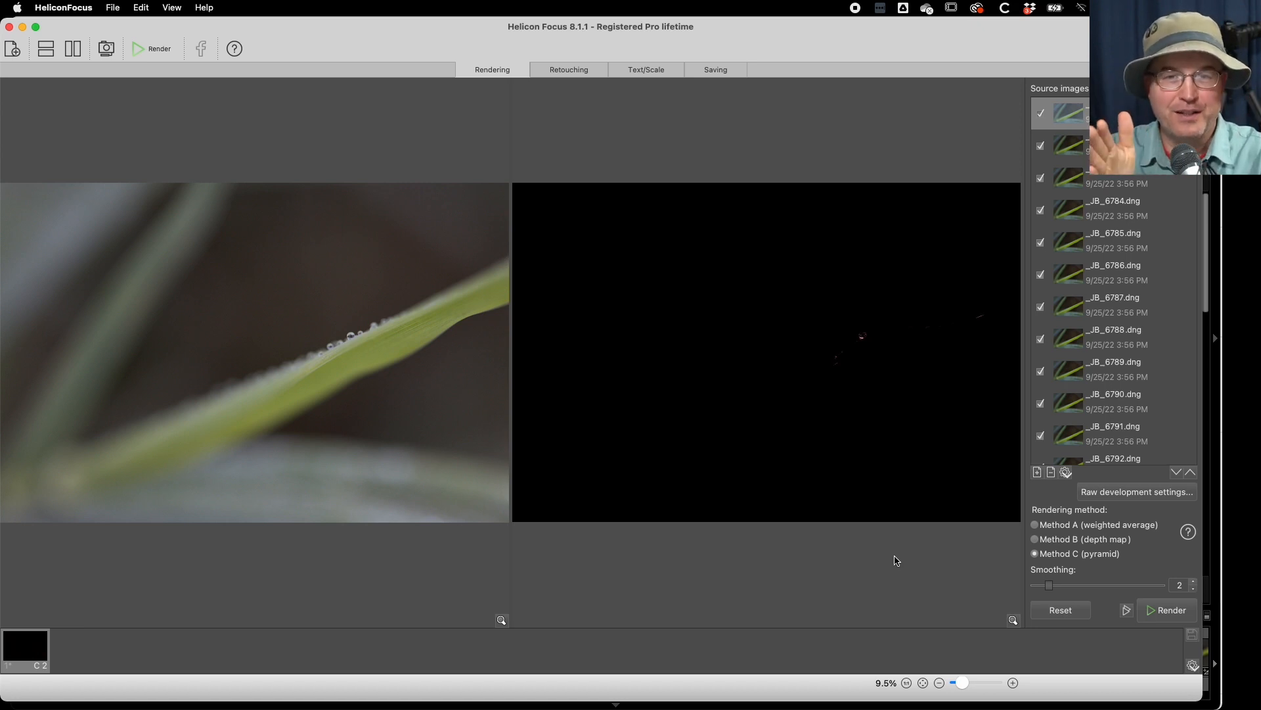
{"action": "key", "text": "Down"}
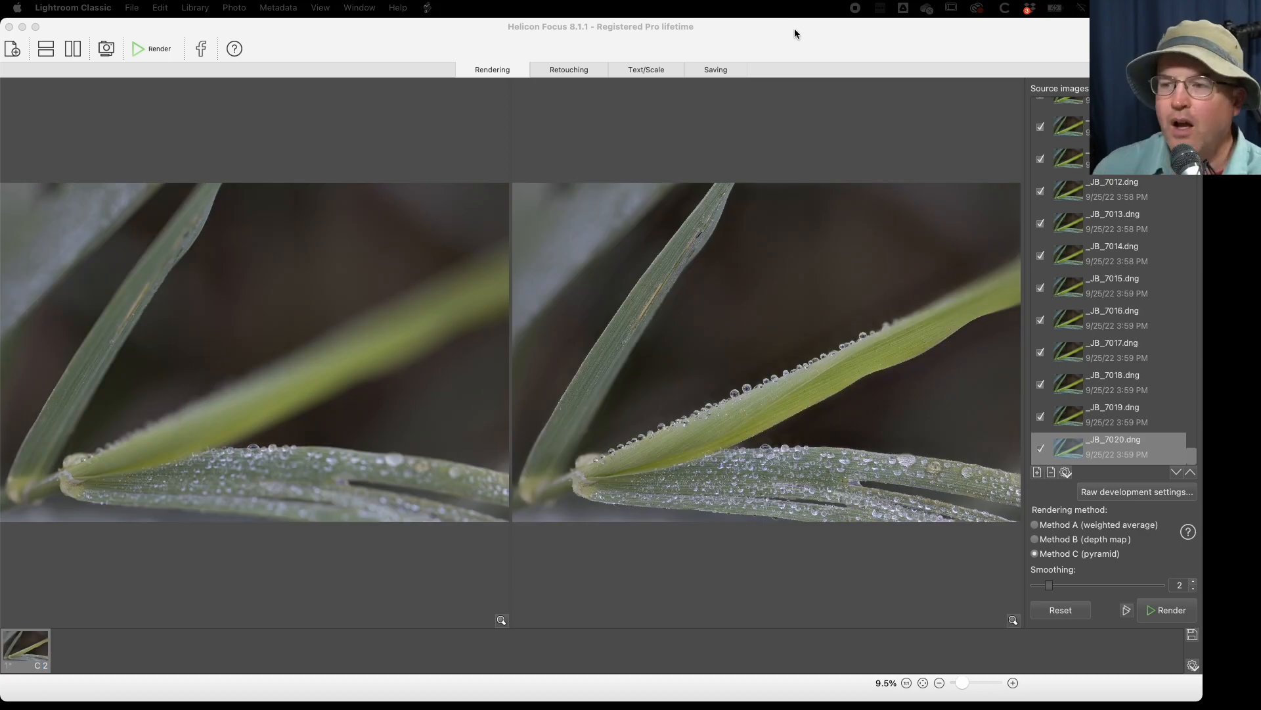
{"action": "left_click", "coordinate": [794, 29]}
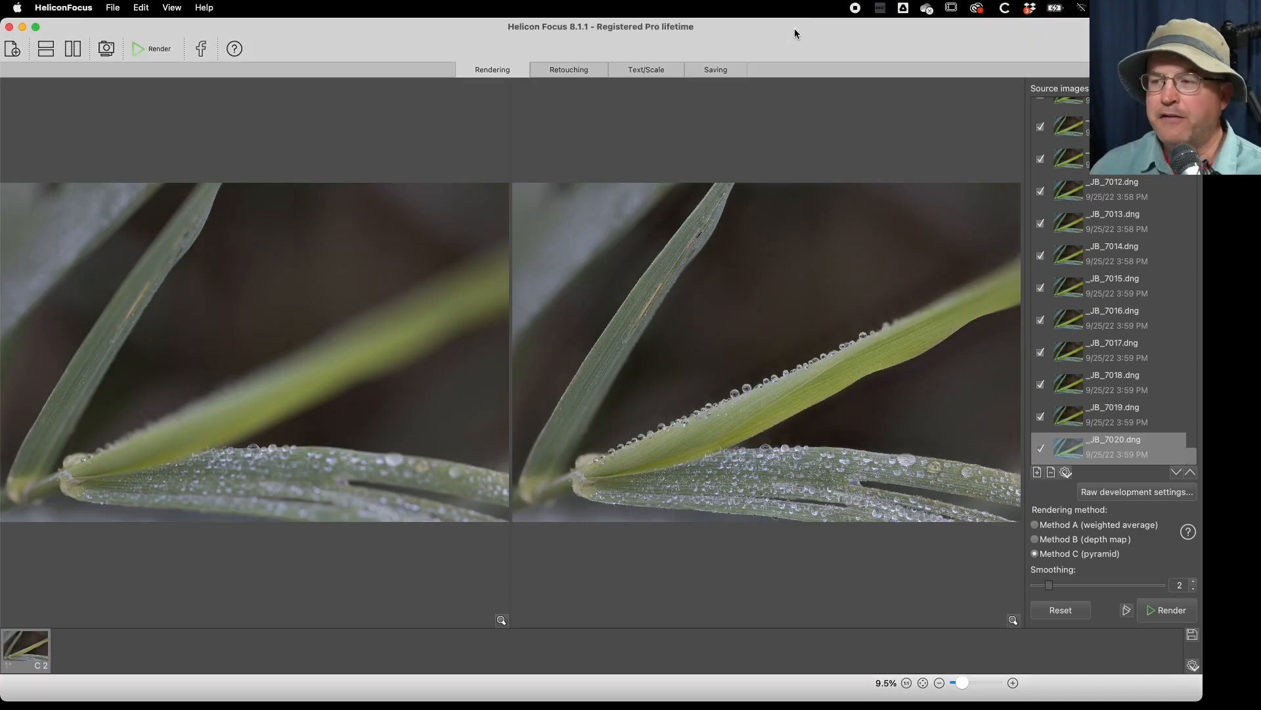
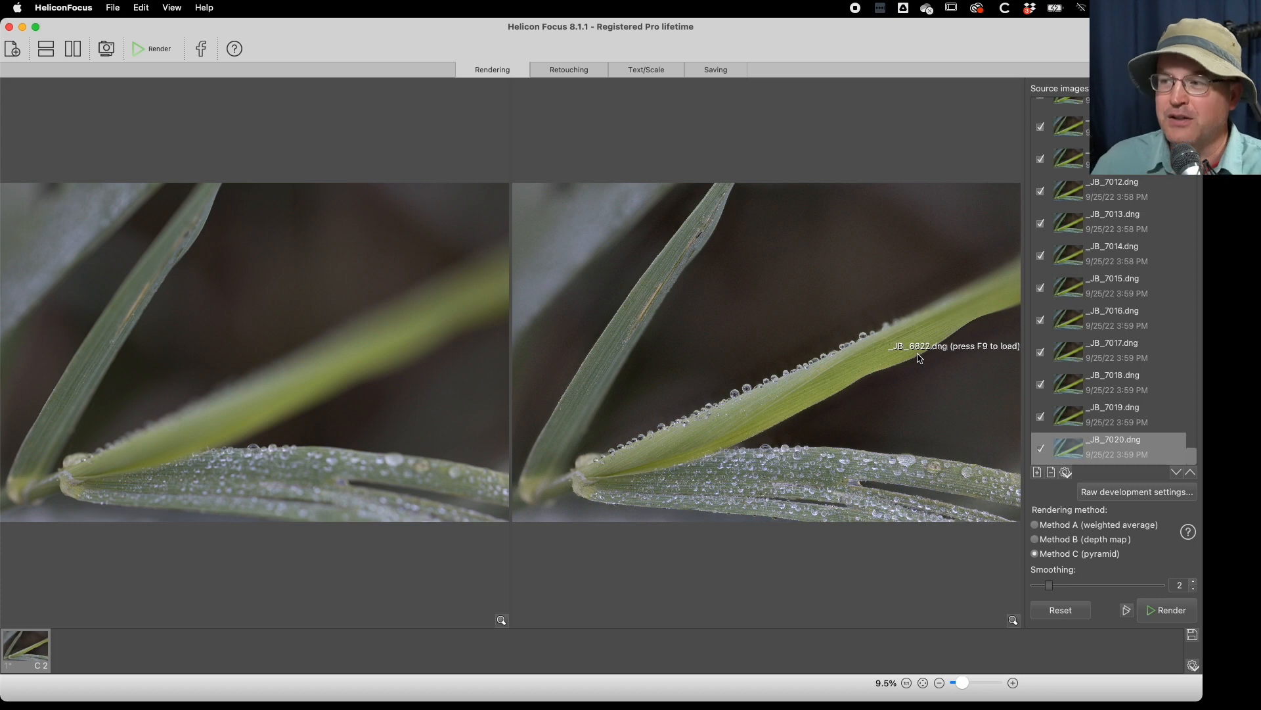
- Examine the rendered stack at 100% along the yellow-green blade, the stem joint and the droplet-covered lower blade
{"action": "left_click", "coordinate": [857, 337]}
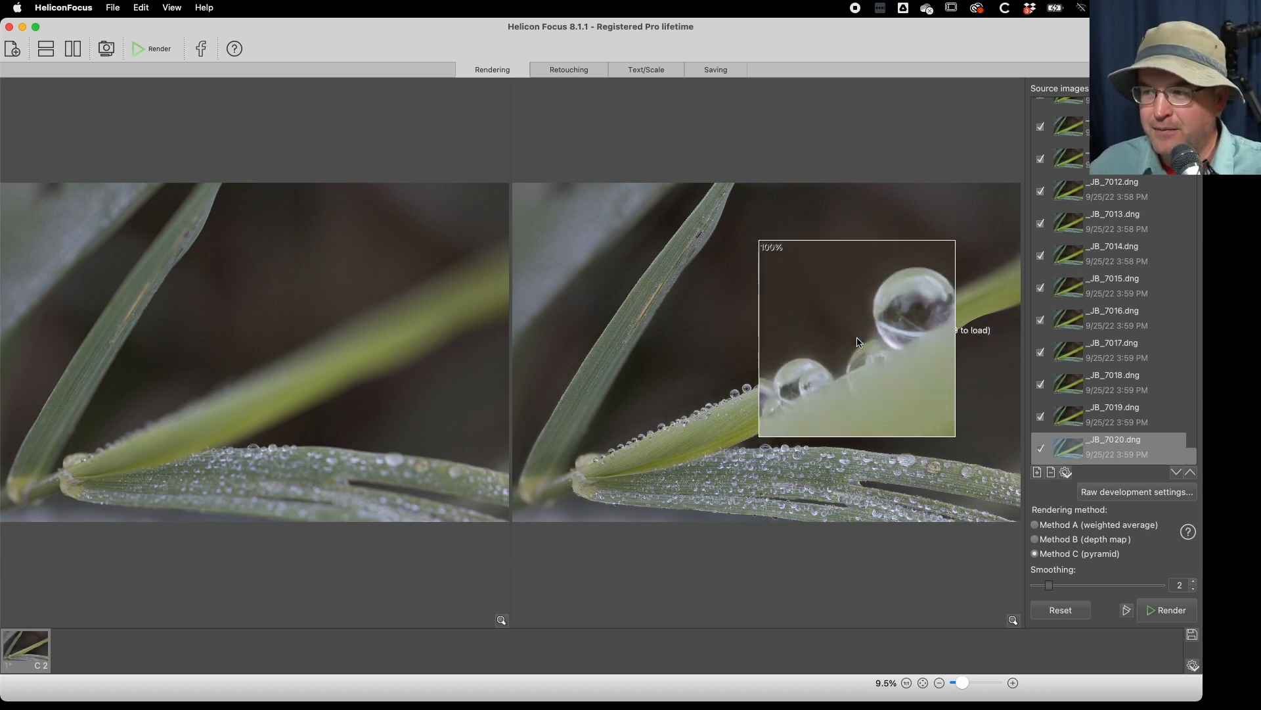
{"action": "left_click_drag", "start_coordinate": [856, 337], "coordinate": [872, 359]}
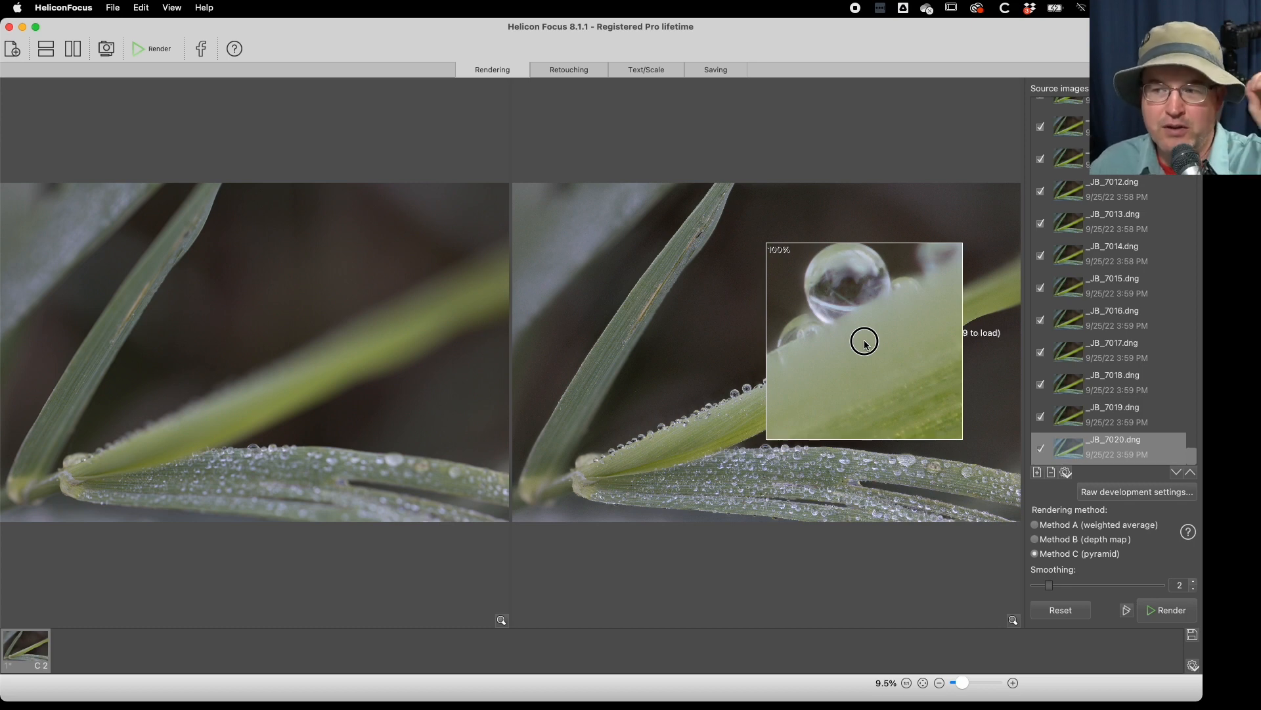
{"action": "left_click_drag", "start_coordinate": [865, 343], "coordinate": [570, 477]}
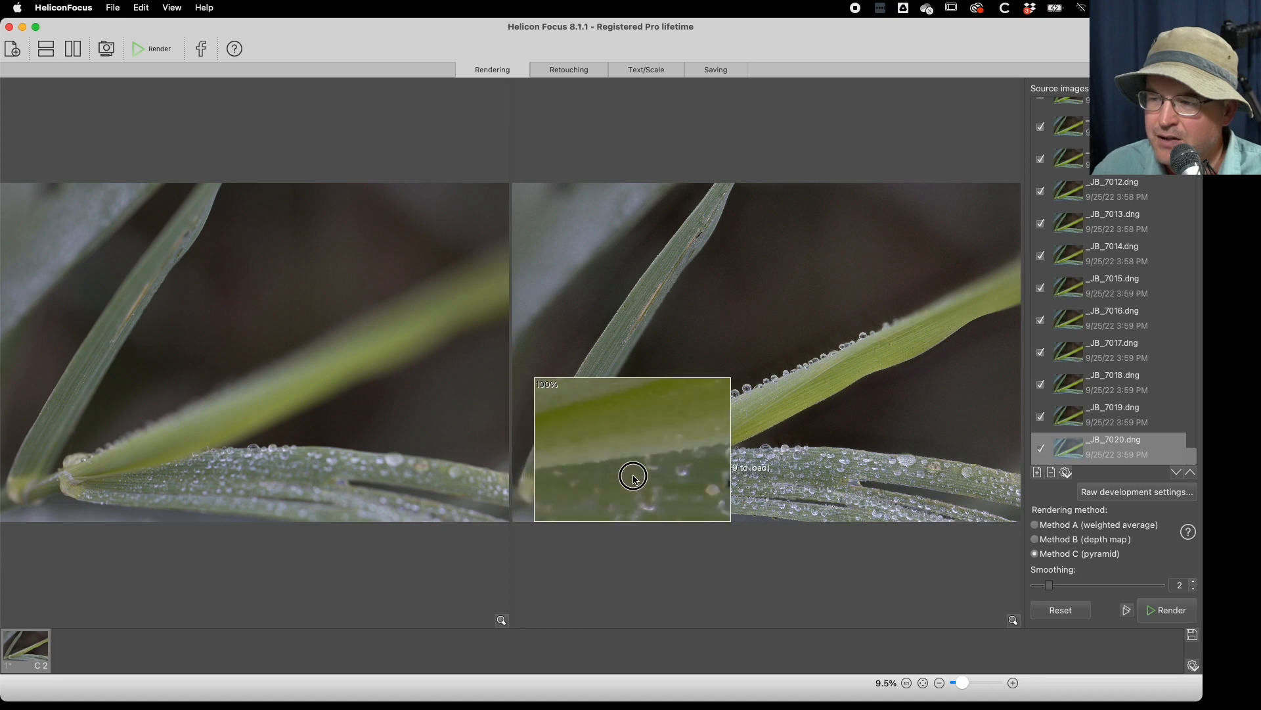
{"action": "left_click_drag", "start_coordinate": [661, 475], "coordinate": [702, 468]}
{"action": "left_click_drag", "start_coordinate": [702, 463], "coordinate": [767, 468]}
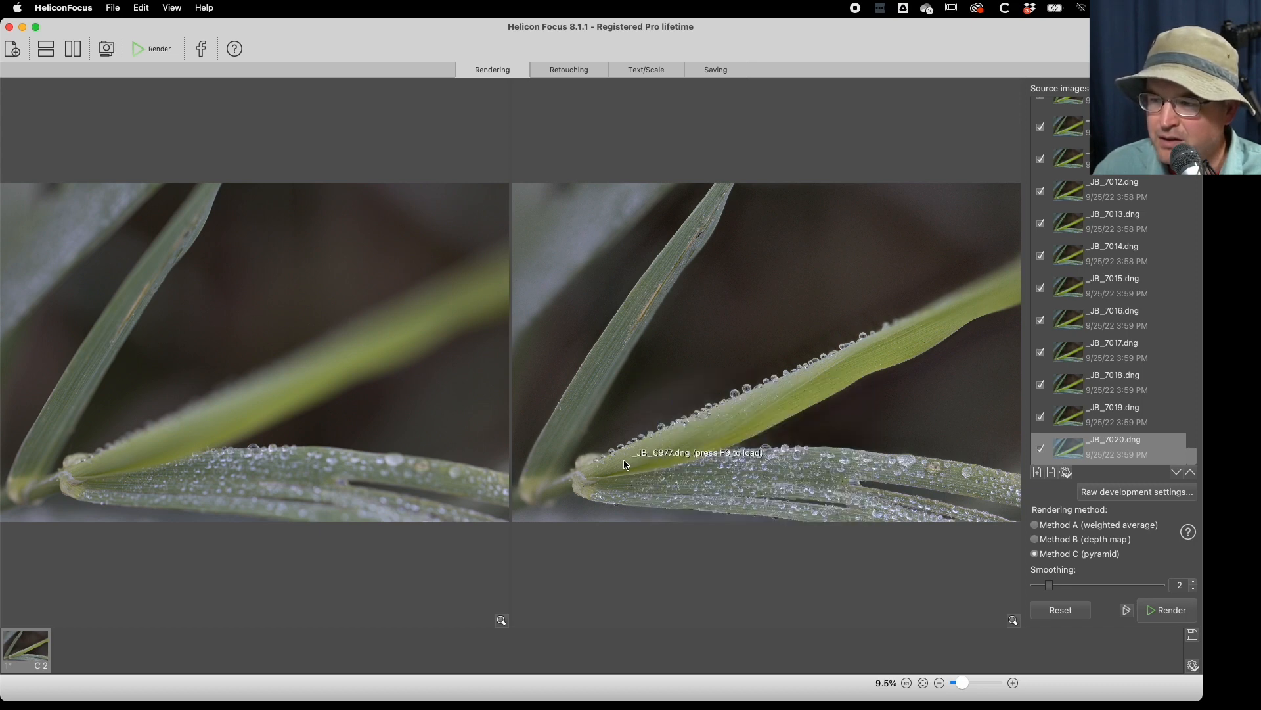
{"action": "left_click_drag", "start_coordinate": [587, 462], "coordinate": [594, 386]}
{"action": "left_click_drag", "start_coordinate": [883, 464], "coordinate": [910, 486]}
{"action": "left_click_drag", "start_coordinate": [754, 504], "coordinate": [627, 509]}
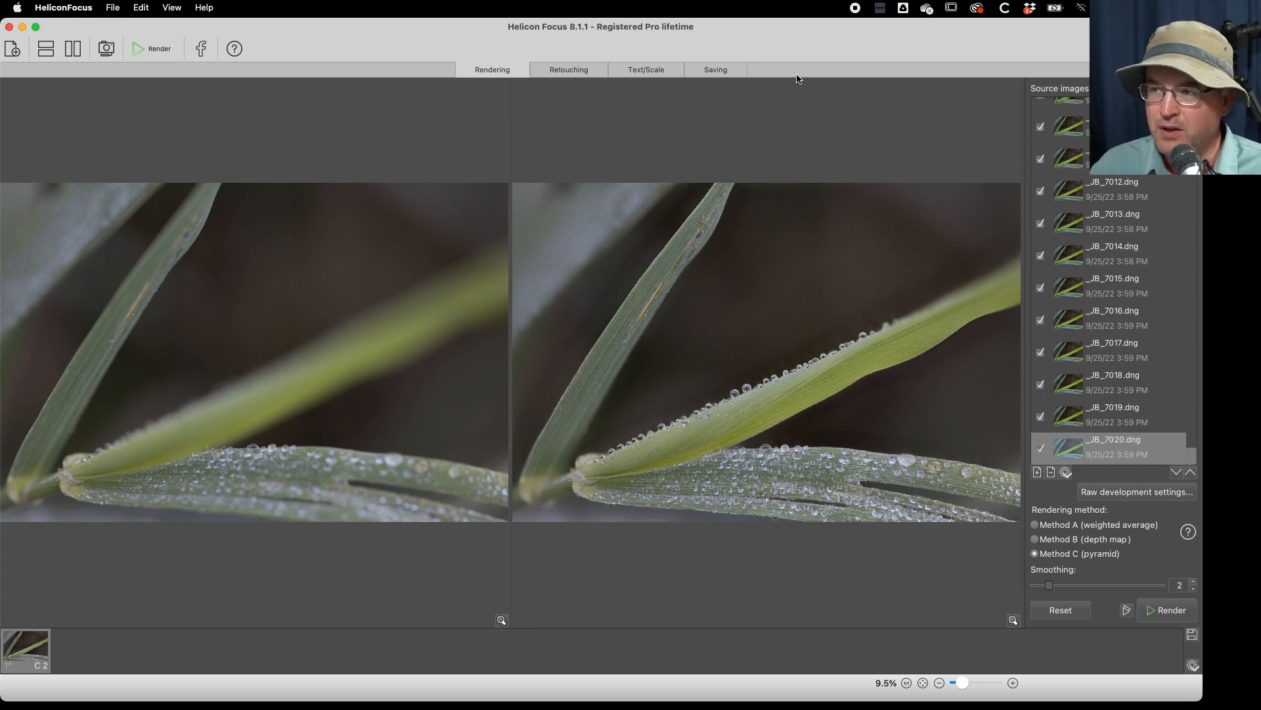
- Save the rendered result as a DNG file in the 2022-09-25 folder, keeping the suggested file name
{"action": "left_click", "coordinate": [709, 69]}
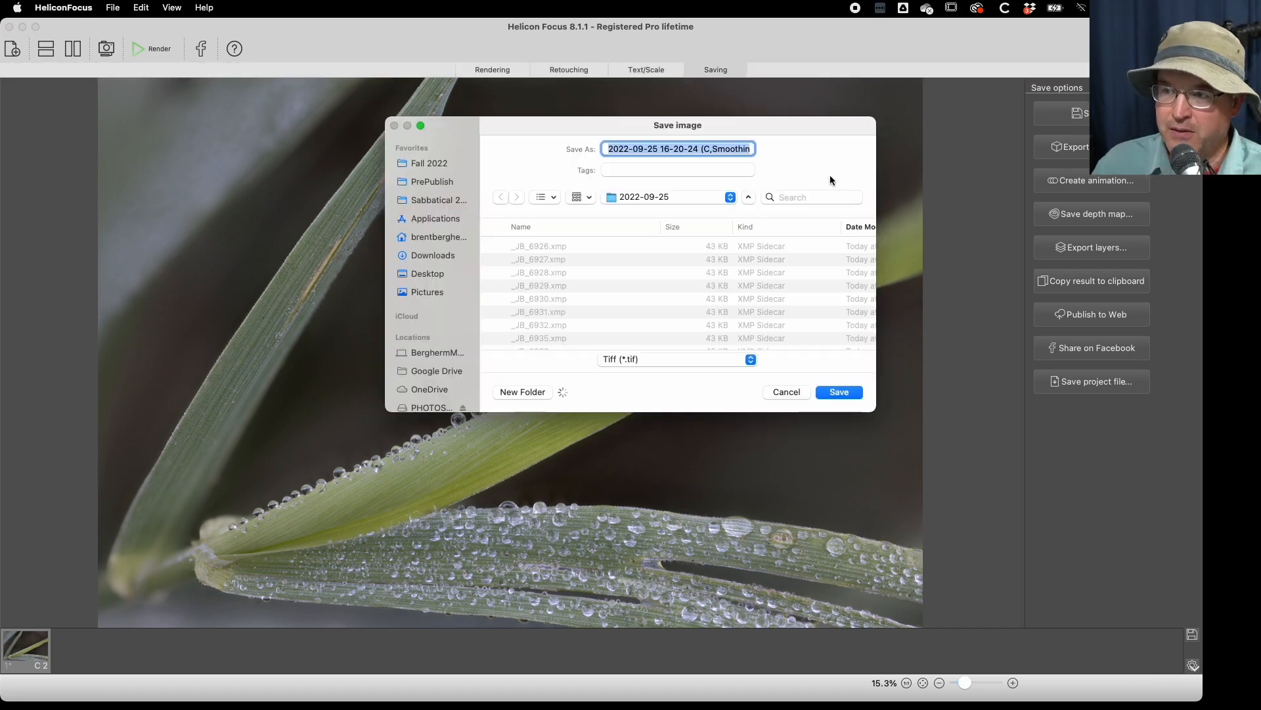
{"action": "left_click", "coordinate": [650, 359]}
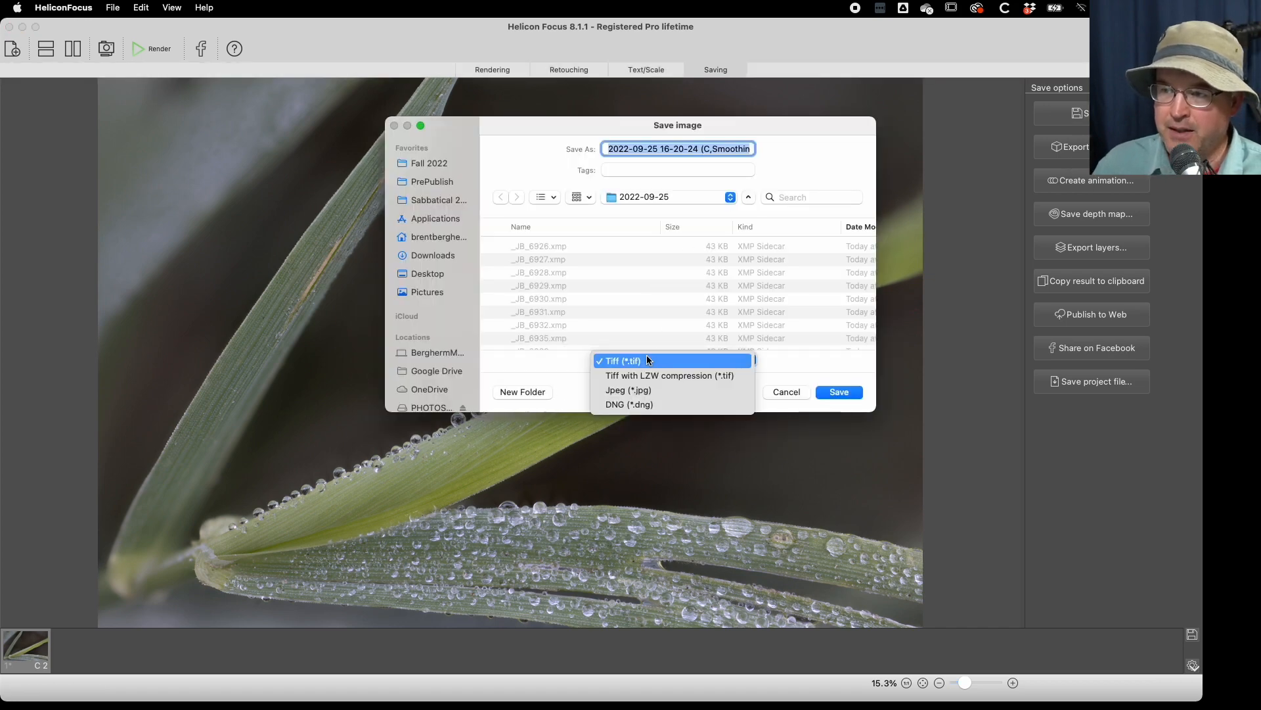
{"action": "left_click", "coordinate": [638, 404]}
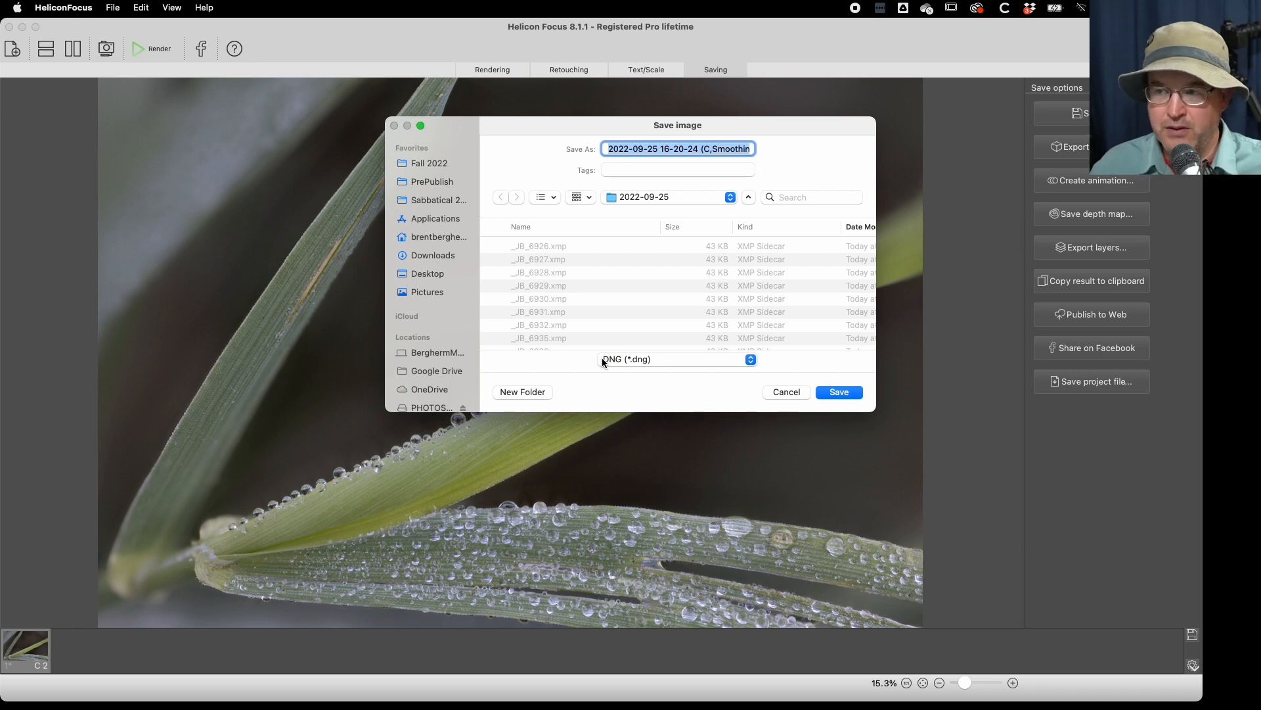
{"action": "left_click", "coordinate": [842, 392]}
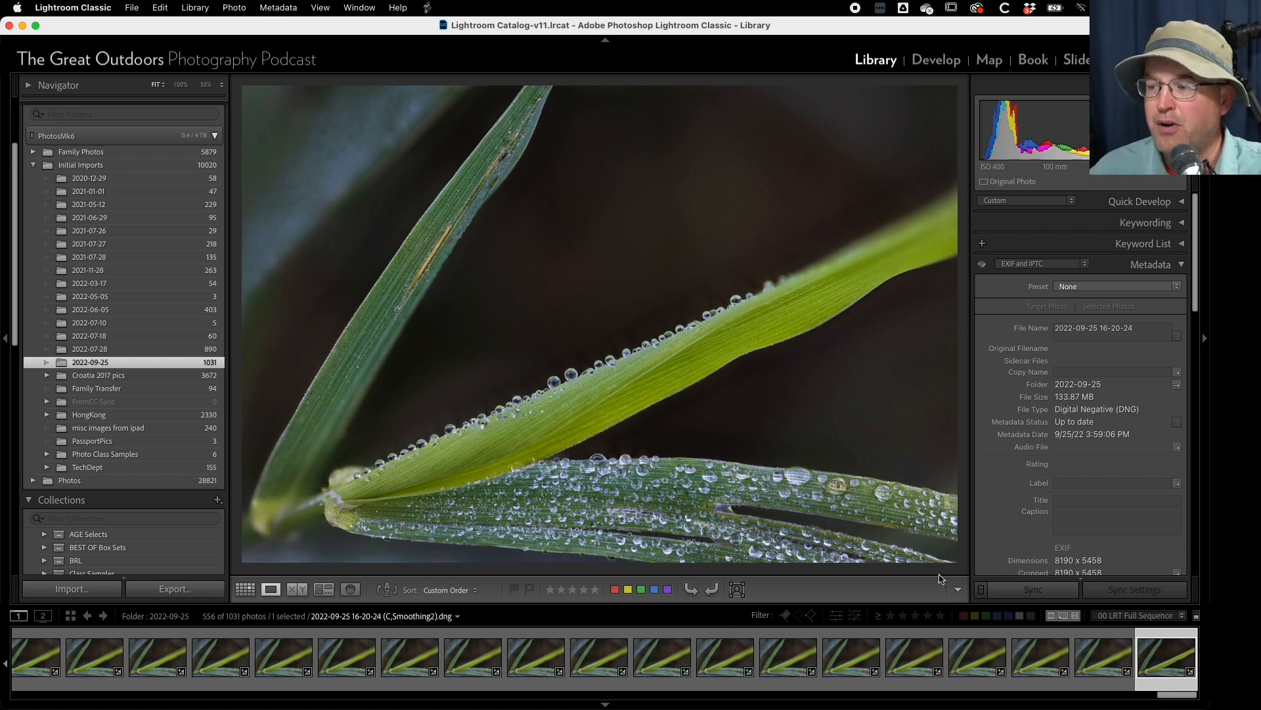
- In Lightroom Classic, compare the stacked DNG with frame _JB_7020.CR3, and check the stacked file's size in Finder
{"action": "left_click", "coordinate": [1107, 657]}
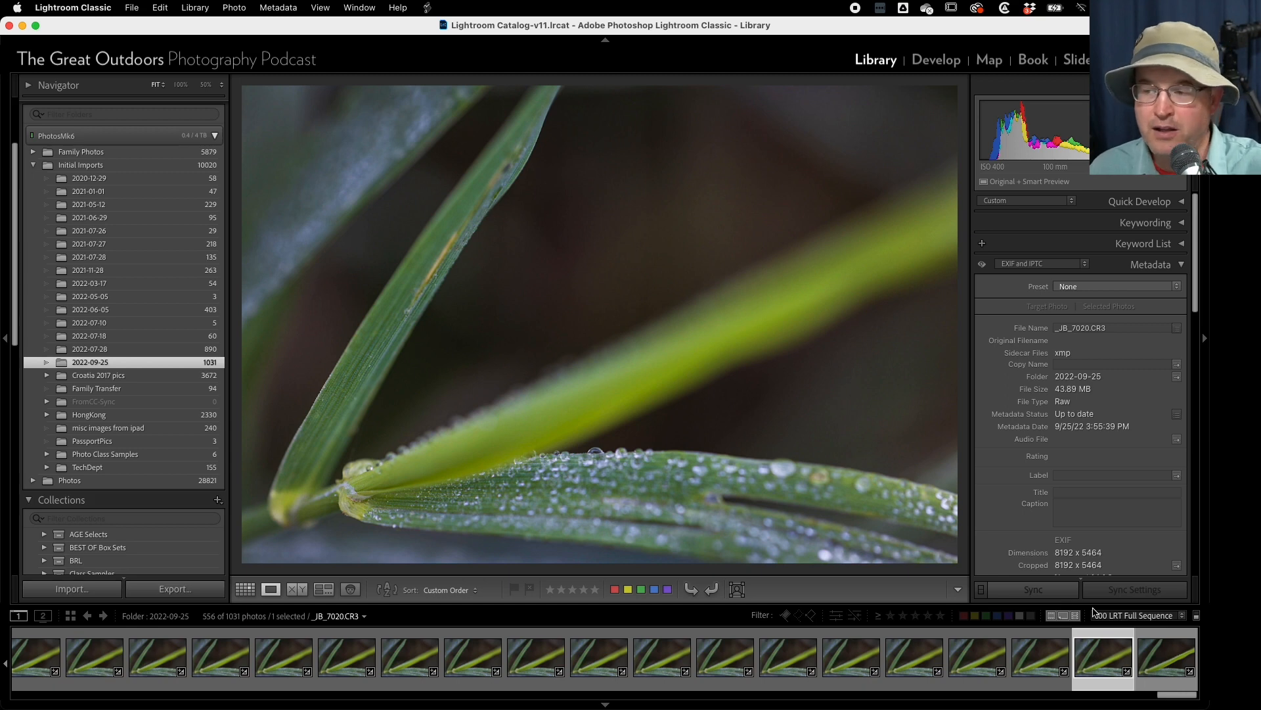
{"action": "left_click", "coordinate": [1164, 661]}
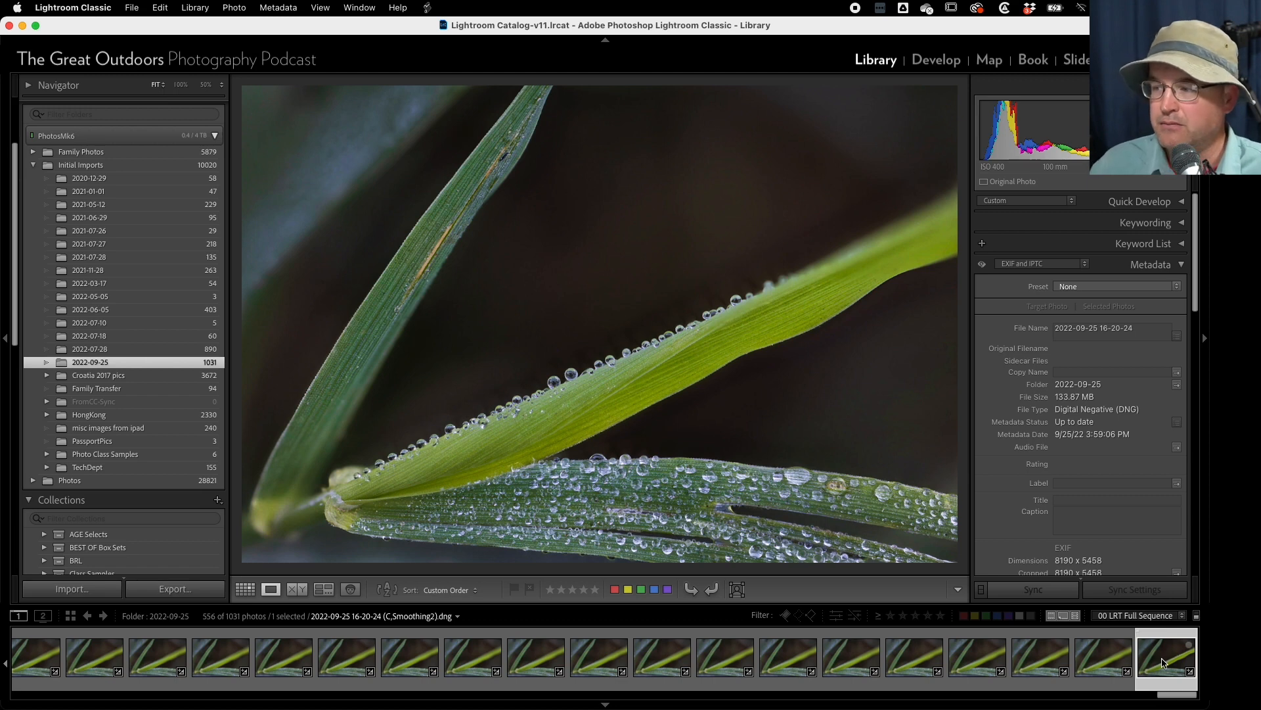
{"action": "right_click", "coordinate": [1162, 660]}
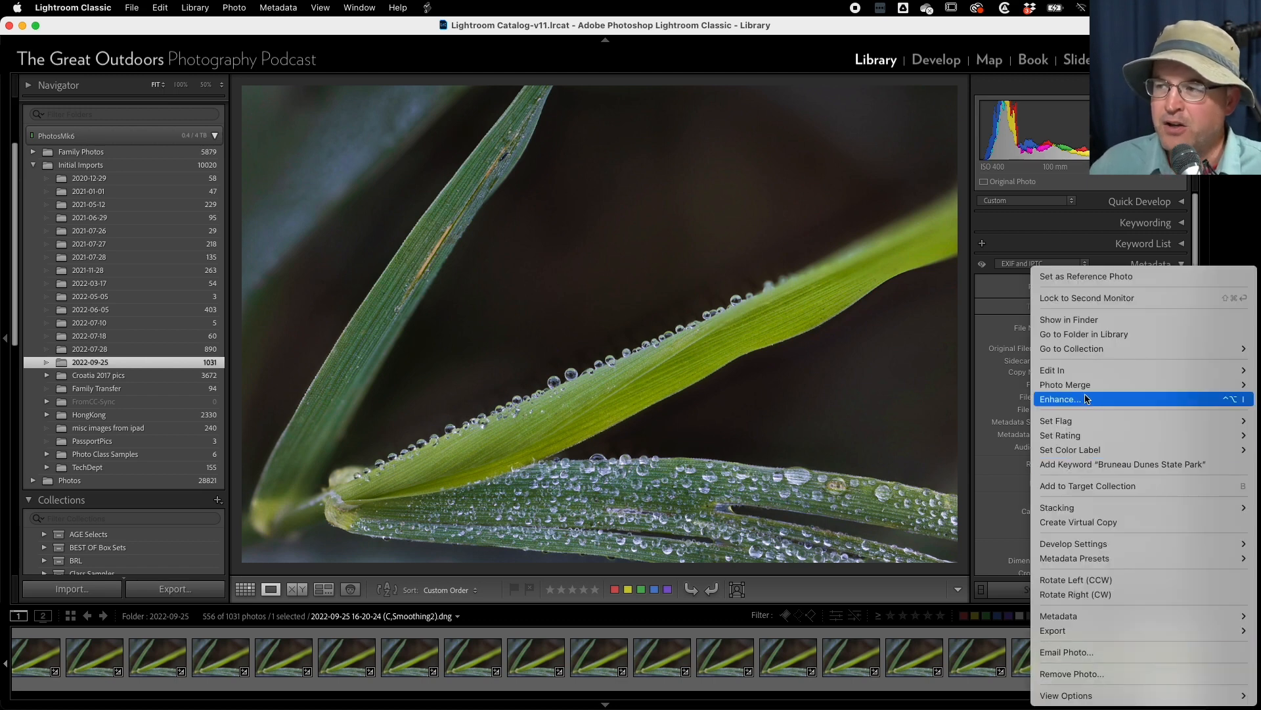
{"action": "left_click", "coordinate": [1077, 320]}
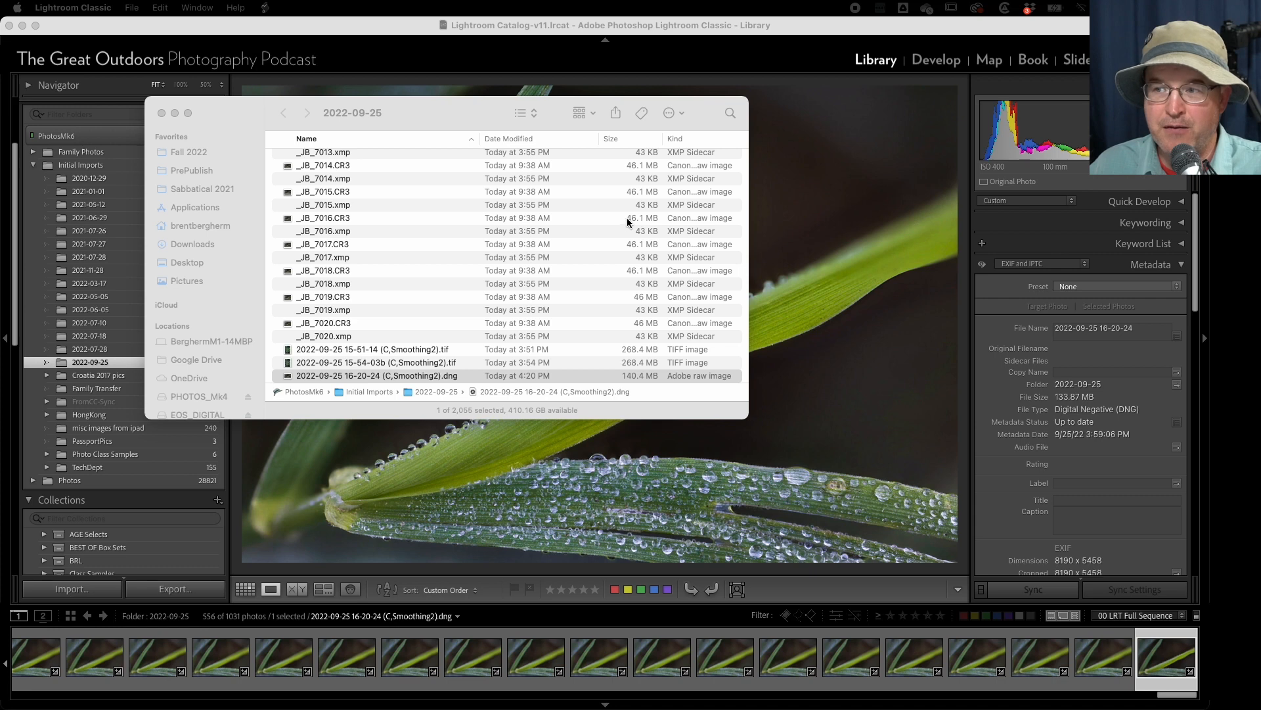
{"action": "left_click", "coordinate": [261, 26]}
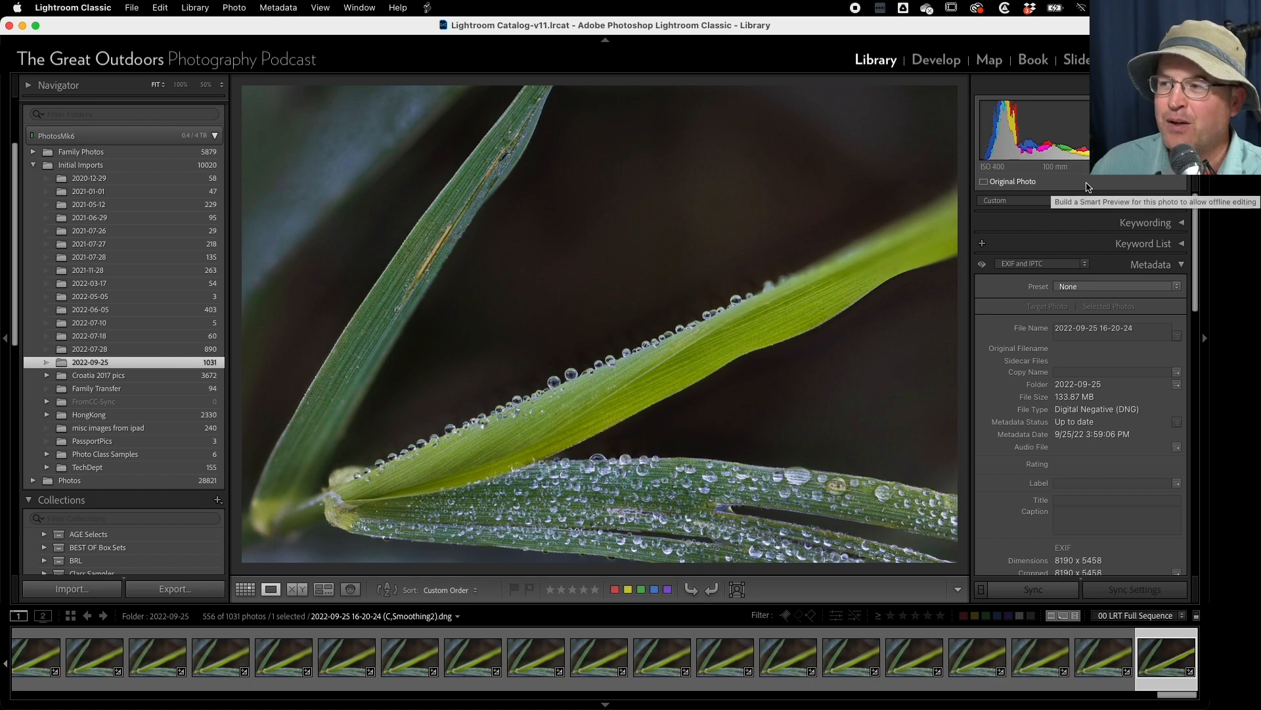
- Crop the stacked DNG to a 4 x 5 / 8 x 10 aspect ratio, keeping the left side of the photo
{"action": "key", "text": "d"}
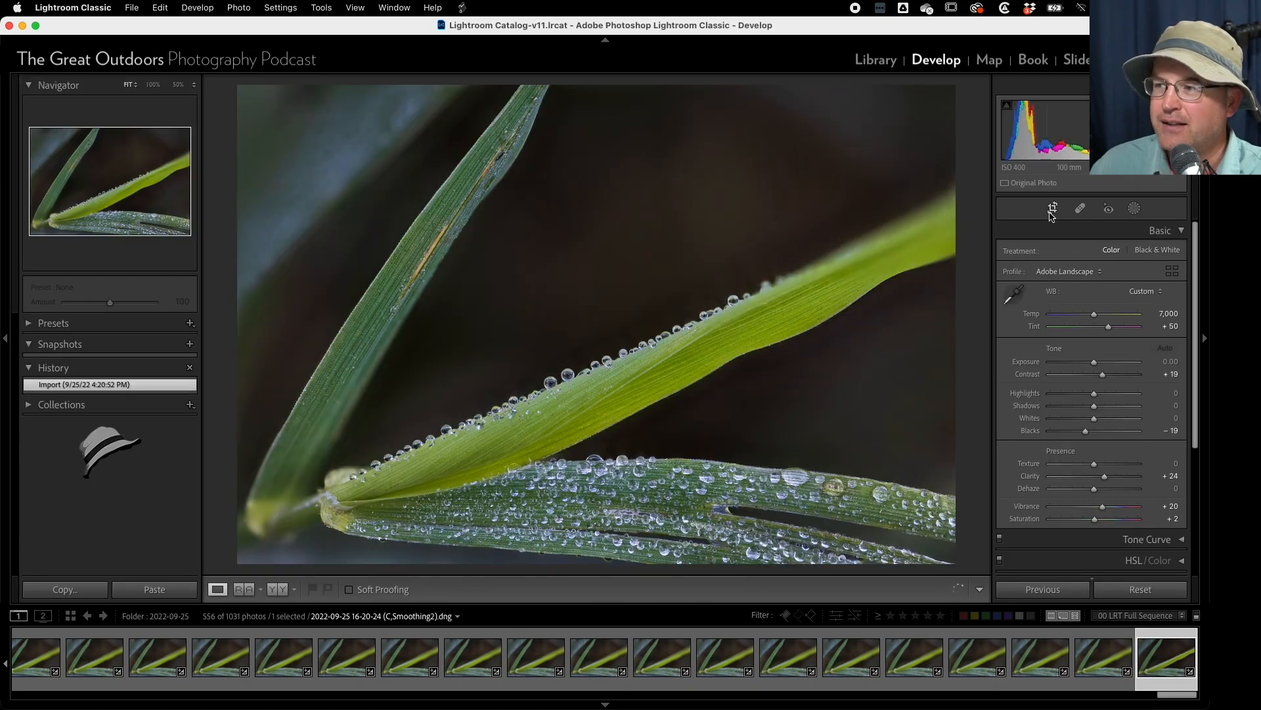
{"action": "left_click", "coordinate": [1051, 209]}
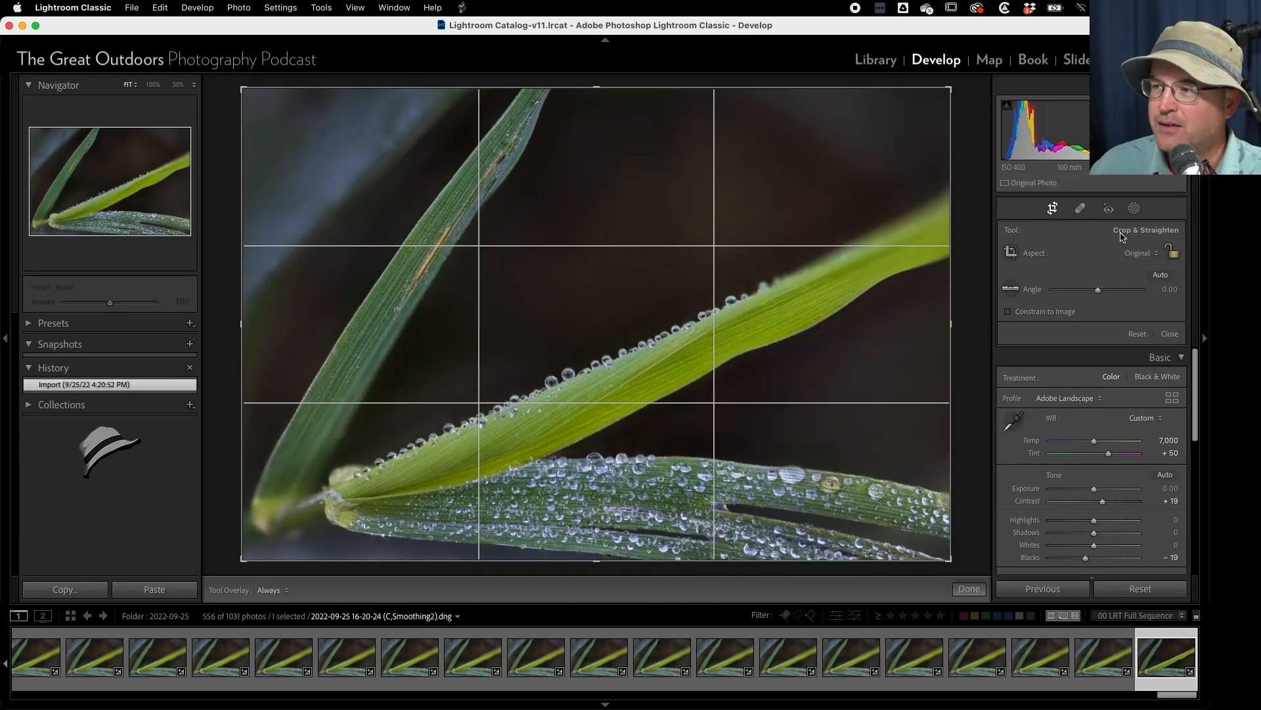
{"action": "left_click", "coordinate": [1137, 253]}
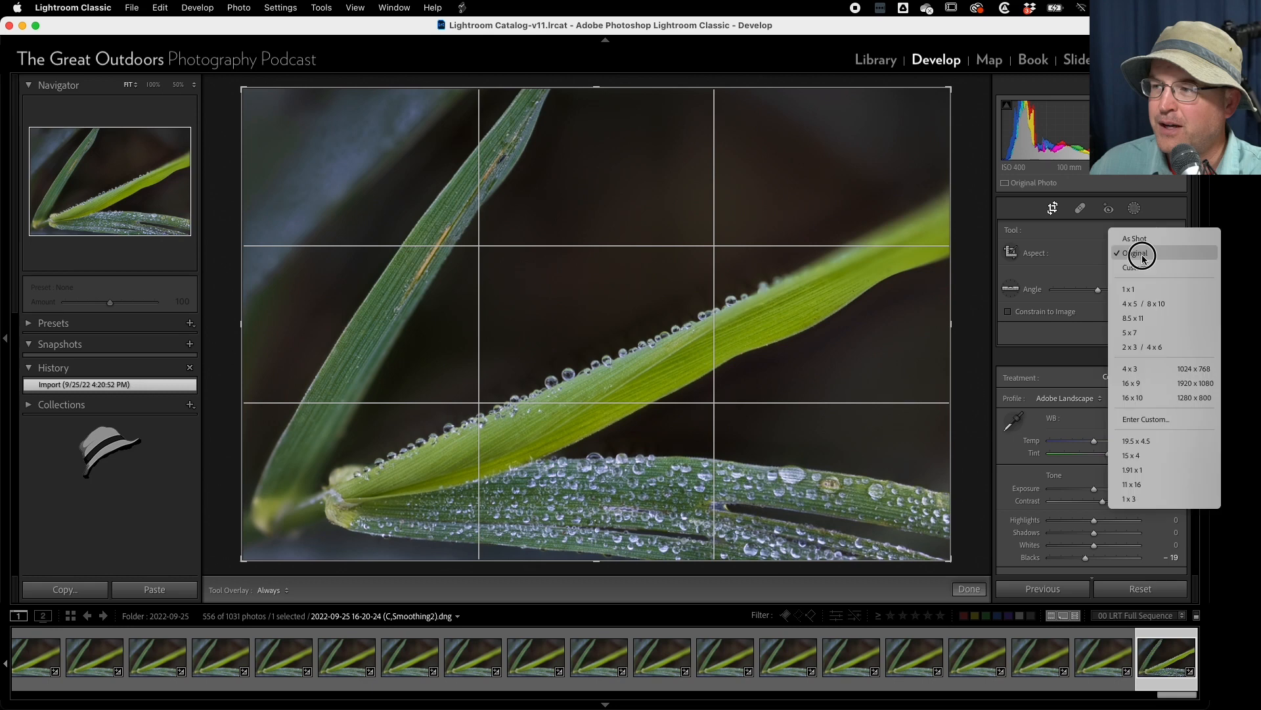
{"action": "left_click", "coordinate": [1154, 306]}
{"action": "left_click_drag", "start_coordinate": [822, 317], "coordinate": [881, 314]}
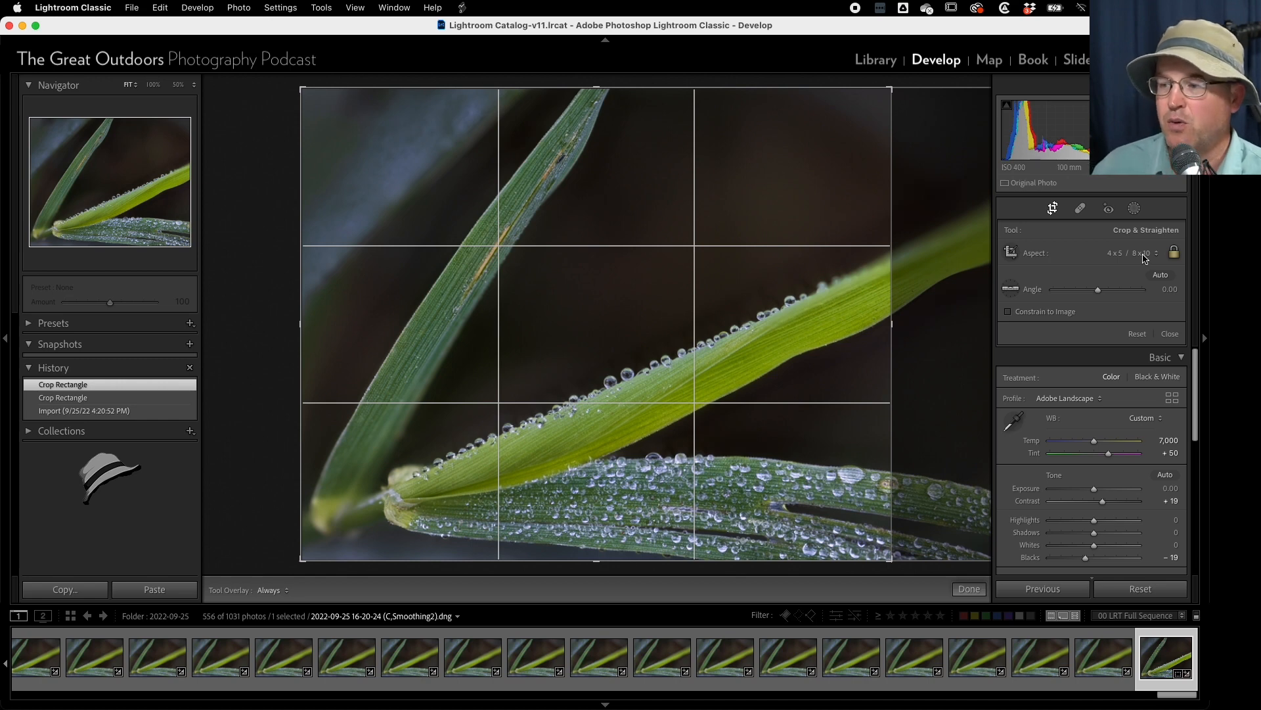
{"action": "left_click", "coordinate": [978, 594]}
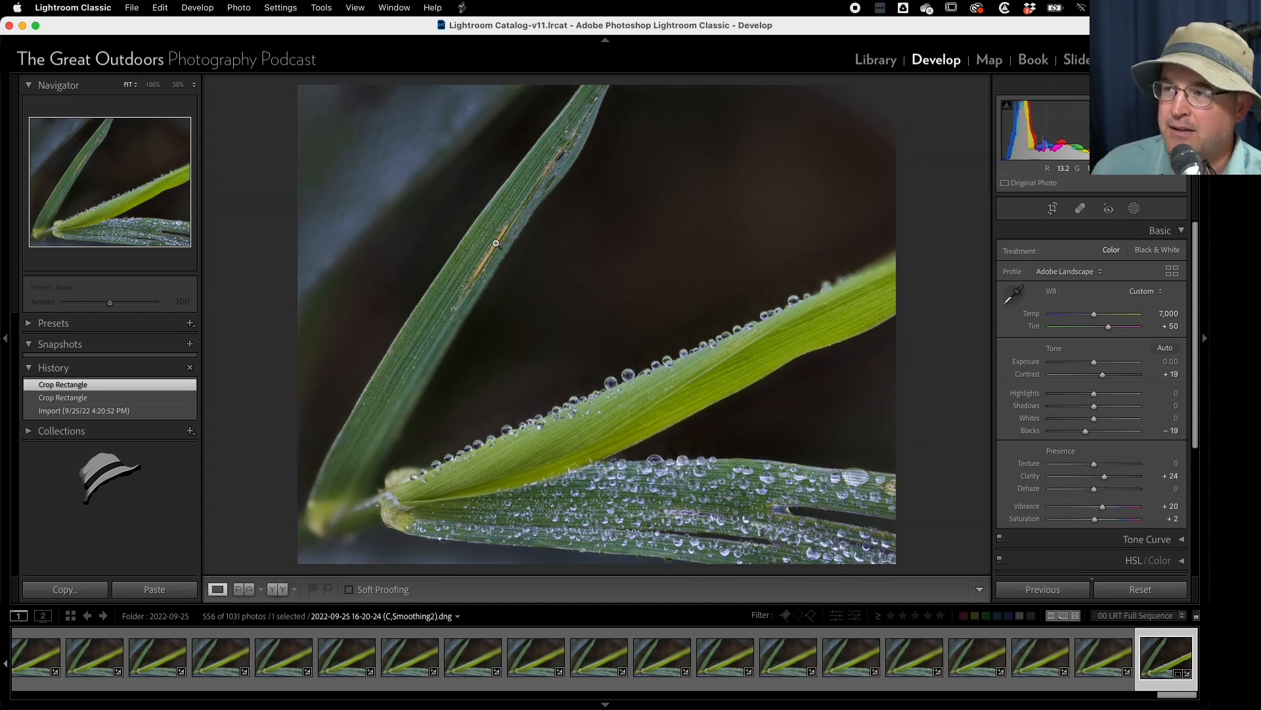
- Lower the exposure of the existing Mask 1 brush adjustment to -1.37
{"action": "left_click", "coordinate": [1134, 209]}
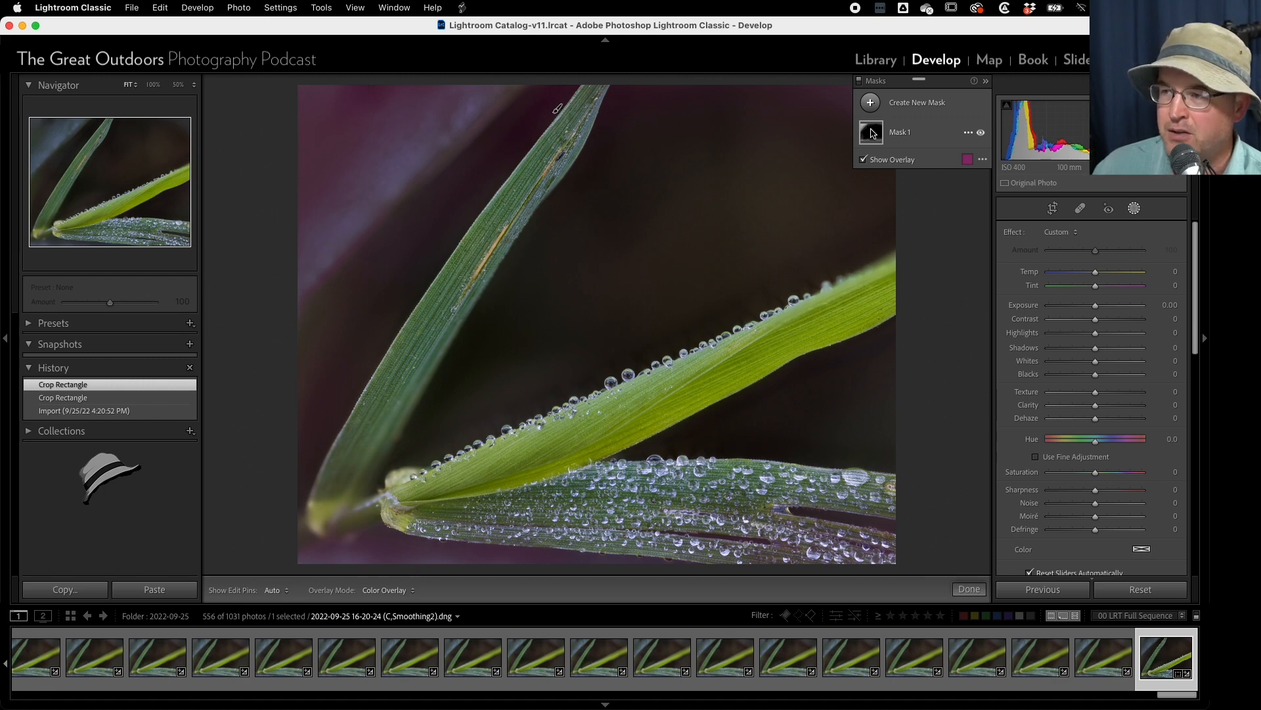
{"action": "left_click", "coordinate": [873, 134]}
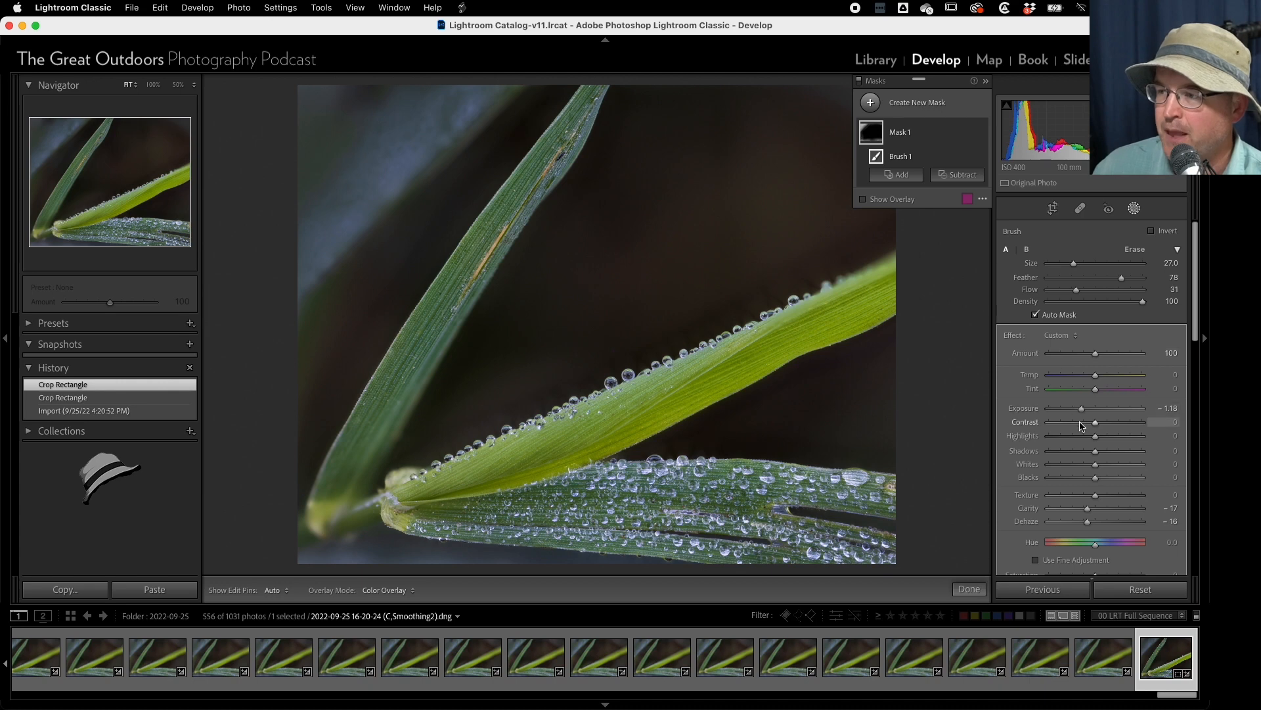
{"action": "left_click_drag", "start_coordinate": [1085, 412], "coordinate": [1081, 411]}
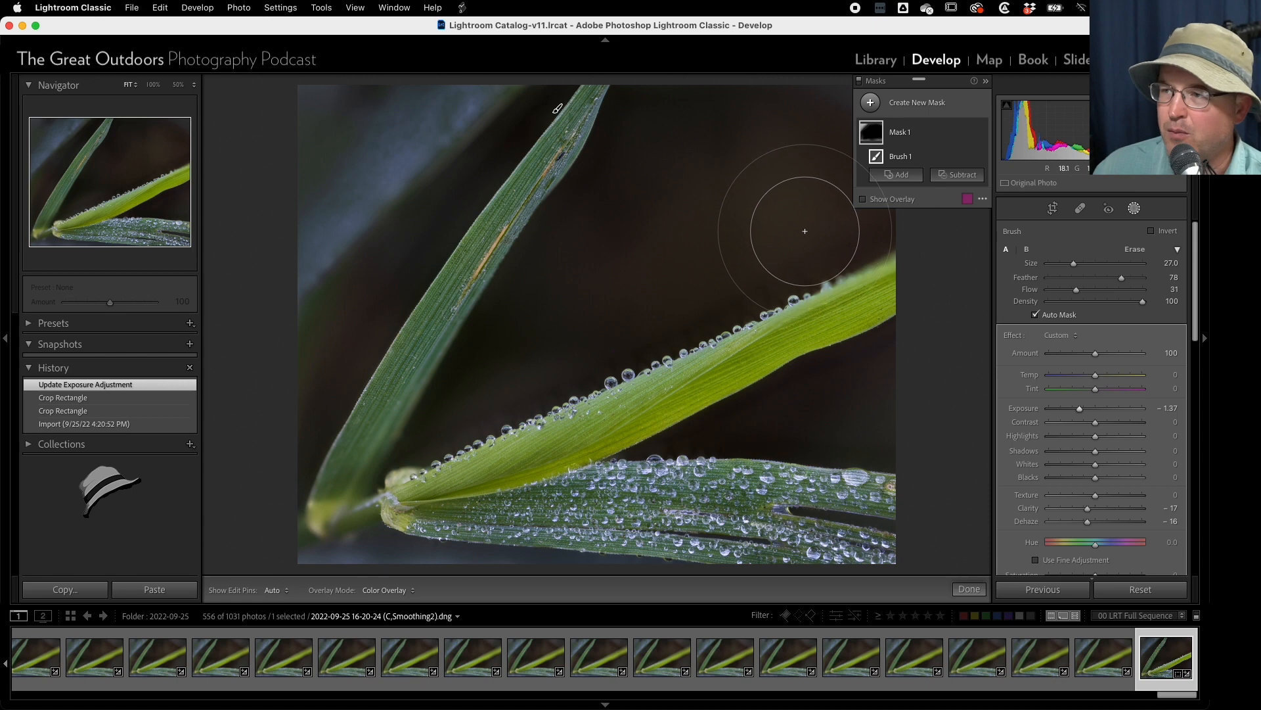
- Create a second brush mask with flow 26 and paint around the photo's borders, at size 31 and with finer strokes at size 15
{"action": "left_click", "coordinate": [870, 103]}
{"action": "left_click", "coordinate": [924, 172]}
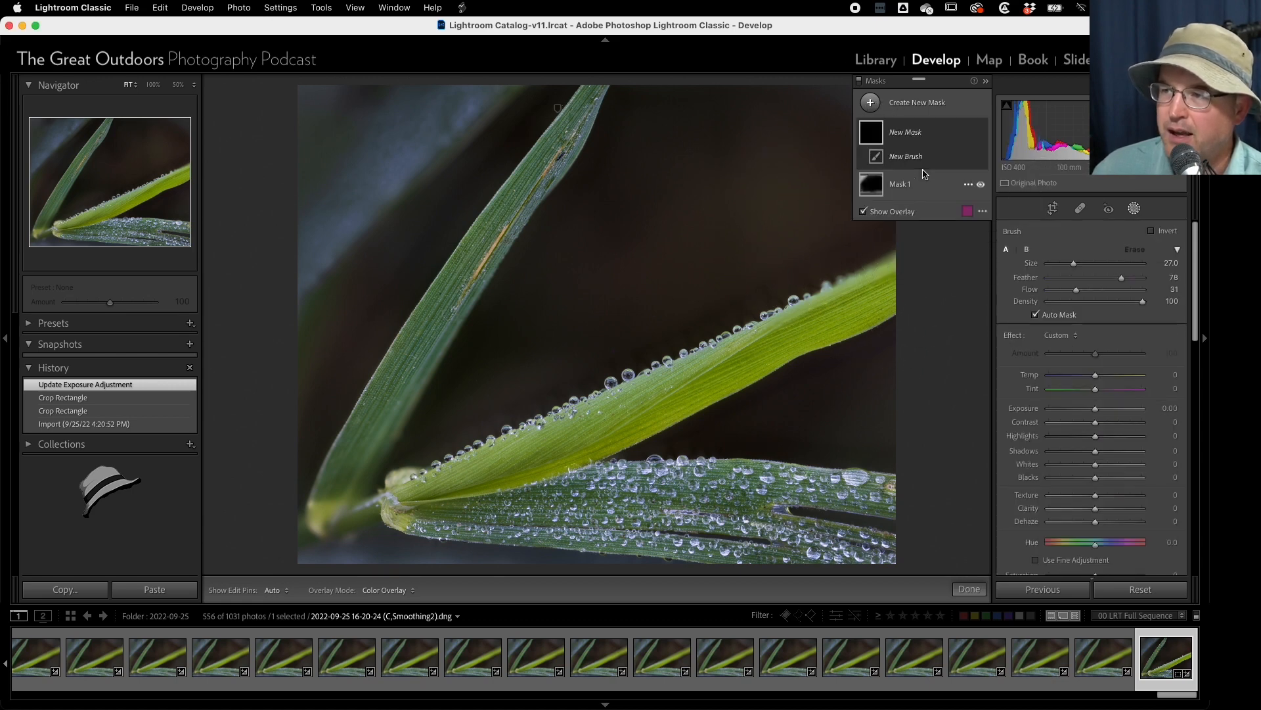
{"action": "scroll", "coordinate": [756, 90], "scroll_direction": "up", "scroll_amount": 2}
{"action": "scroll", "coordinate": [756, 90], "scroll_direction": "up", "scroll_amount": 2}
{"action": "left_click_drag", "start_coordinate": [1076, 290], "coordinate": [1071, 291]}
{"action": "key", "text": "h"}
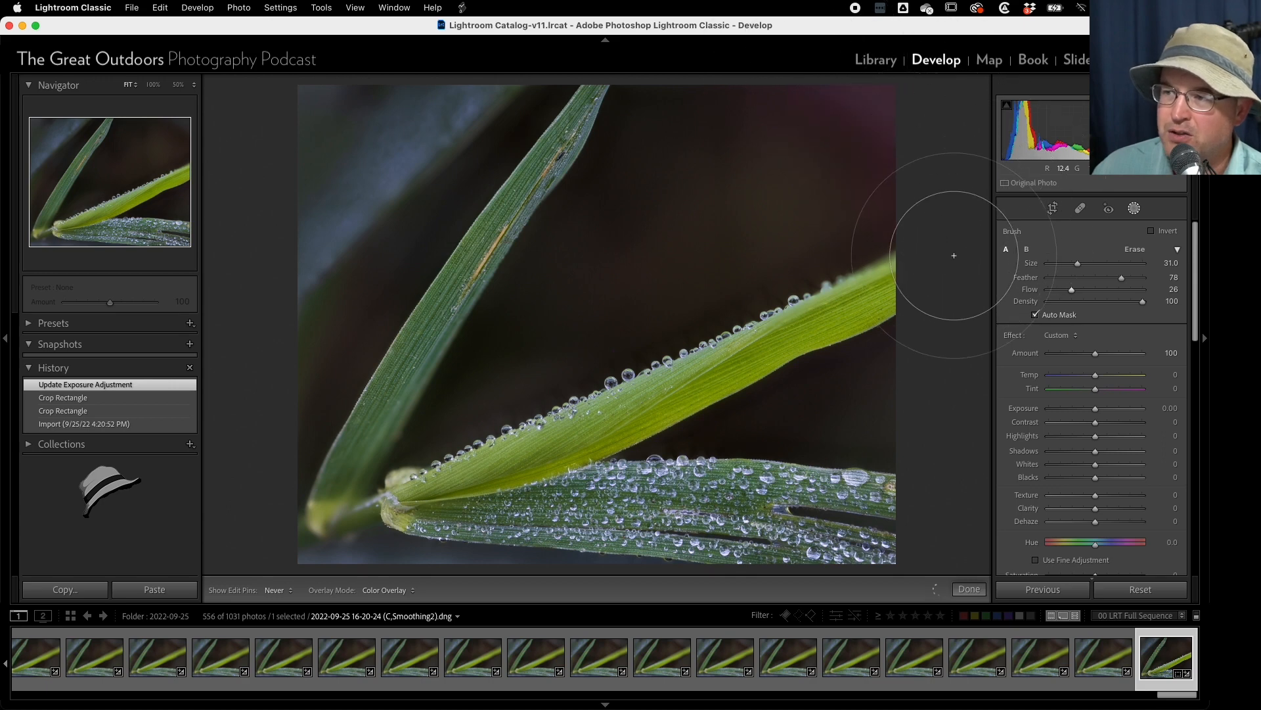
{"action": "mouse_move", "coordinate": [922, 560]}
{"action": "left_mouse_down"}
{"action": "mouse_move", "coordinate": [723, 602]}
{"action": "mouse_move", "coordinate": [912, 510]}
{"action": "mouse_move", "coordinate": [762, 585]}
{"action": "mouse_move", "coordinate": [952, 445]}
{"action": "mouse_move", "coordinate": [859, 521]}
{"action": "mouse_move", "coordinate": [762, 572]}
{"action": "mouse_move", "coordinate": [566, 571]}
{"action": "mouse_move", "coordinate": [316, 519]}
{"action": "mouse_move", "coordinate": [328, 565]}
{"action": "mouse_move", "coordinate": [259, 552]}
{"action": "mouse_move", "coordinate": [263, 519]}
{"action": "left_mouse_up"}
{"action": "left_click_drag", "start_coordinate": [287, 266], "coordinate": [513, 50]}
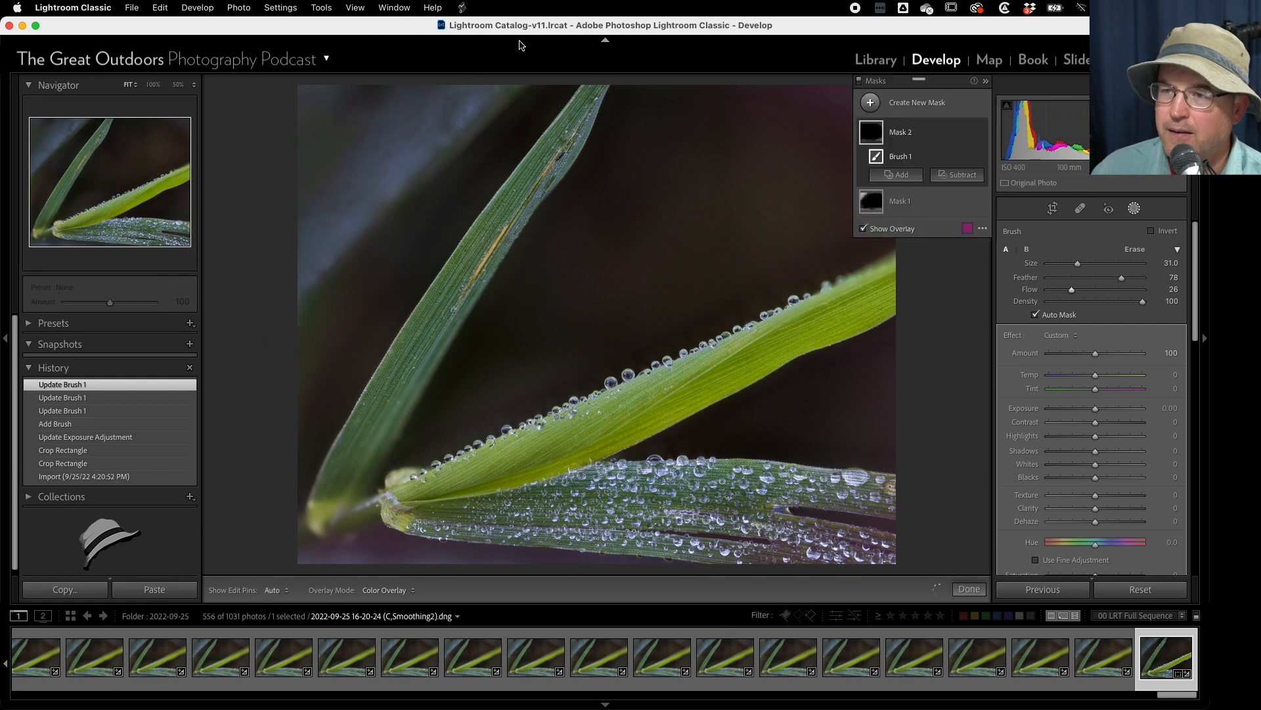
{"action": "mouse_move", "coordinate": [289, 154]}
{"action": "left_mouse_down"}
{"action": "mouse_move", "coordinate": [330, 72]}
{"action": "mouse_move", "coordinate": [293, 71]}
{"action": "mouse_move", "coordinate": [219, 234]}
{"action": "mouse_move", "coordinate": [265, 189]}
{"action": "mouse_move", "coordinate": [297, 307]}
{"action": "mouse_move", "coordinate": [298, 277]}
{"action": "mouse_move", "coordinate": [265, 410]}
{"action": "left_mouse_up"}
{"action": "scroll", "coordinate": [290, 125], "scroll_direction": "down", "scroll_amount": 8}
{"action": "left_click_drag", "start_coordinate": [282, 359], "coordinate": [273, 513]}
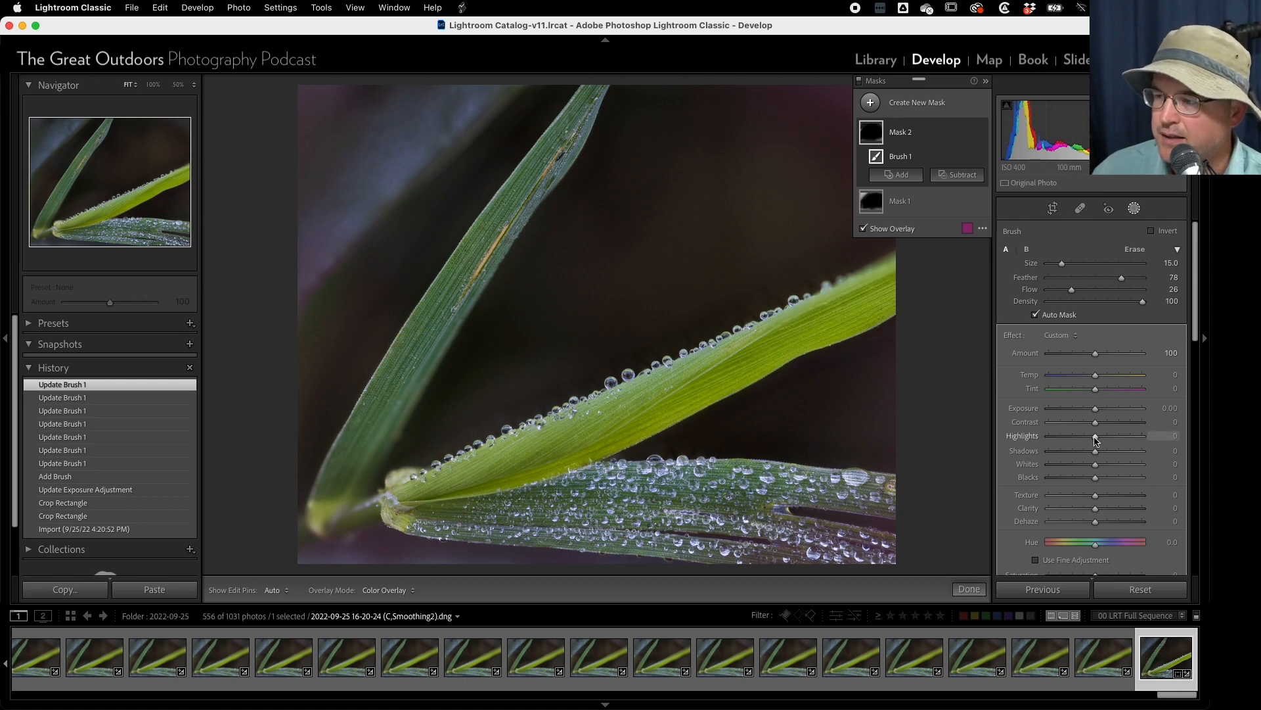
- Set the second mask's highlights to -31 and its exposure to -1.14
{"action": "left_click_drag", "start_coordinate": [1096, 440], "coordinate": [1093, 440]}
{"action": "left_click_drag", "start_coordinate": [1079, 438], "coordinate": [1073, 437]}
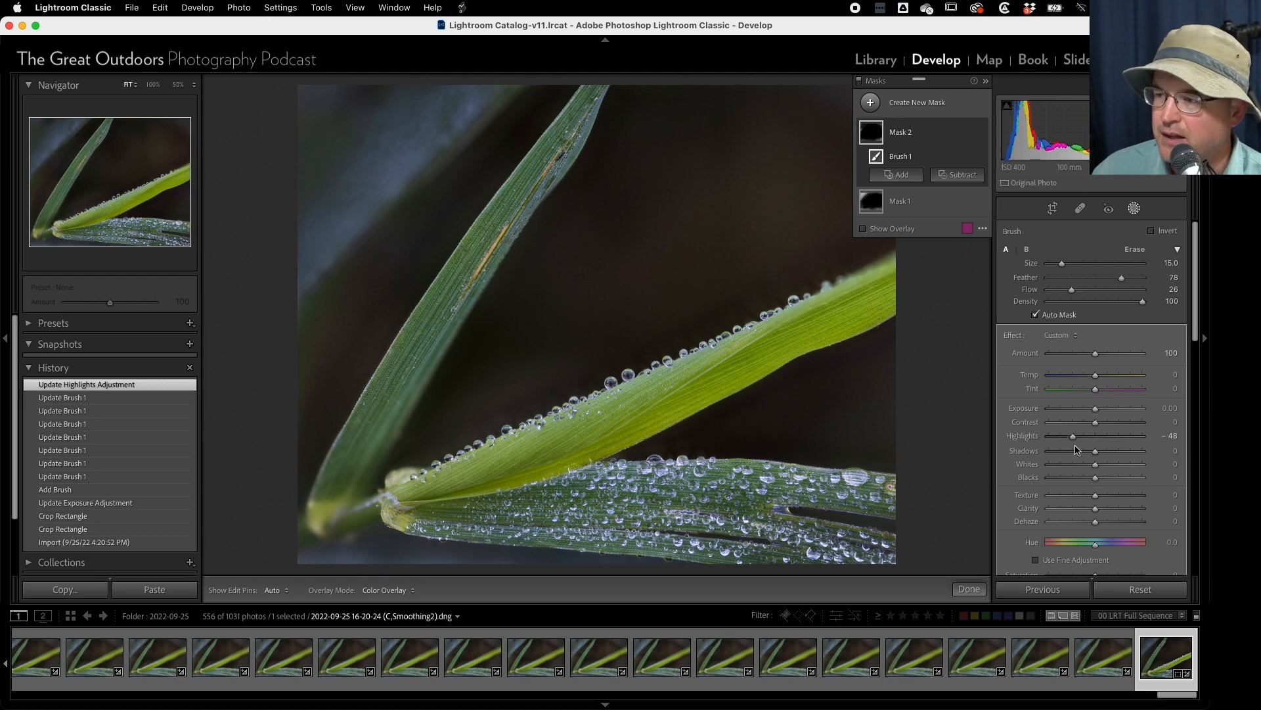
{"action": "left_click_drag", "start_coordinate": [1067, 440], "coordinate": [1082, 438]}
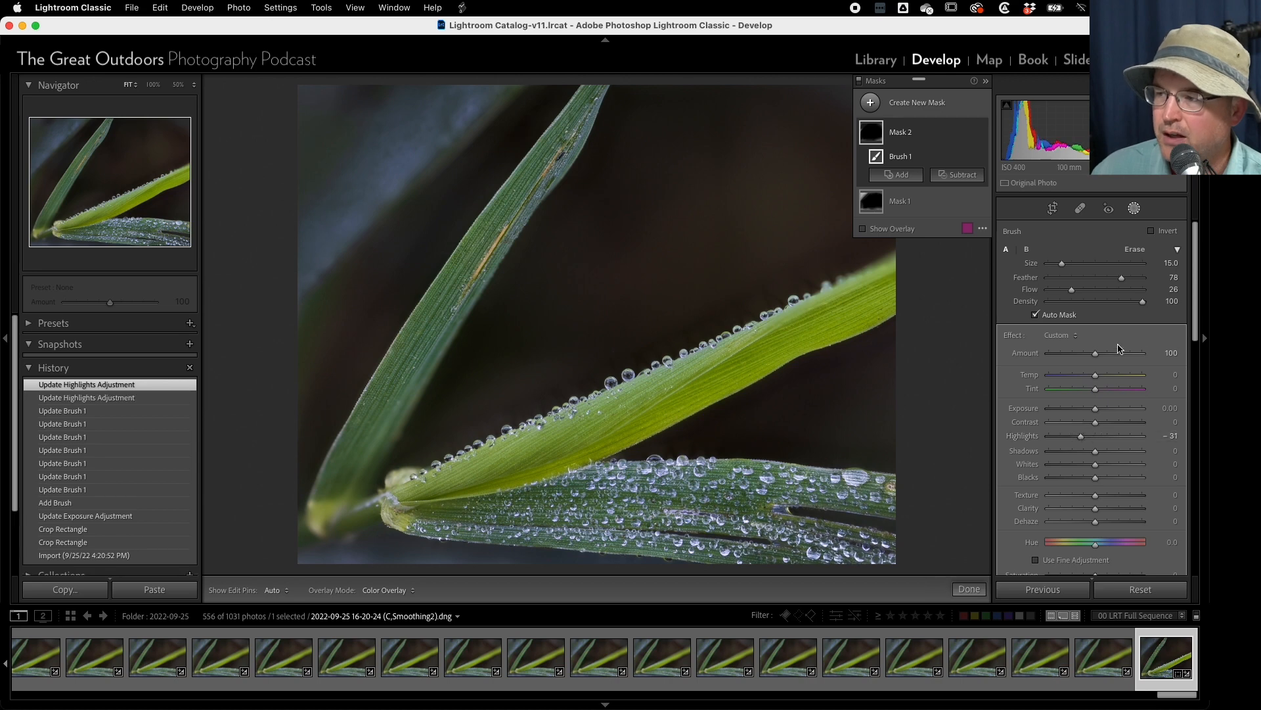
{"action": "left_click_drag", "start_coordinate": [1099, 412], "coordinate": [1084, 413]}
- Extend the second mask over the blurred background blade in the photo's upper left and down its left edge
{"action": "key", "text": "h"}
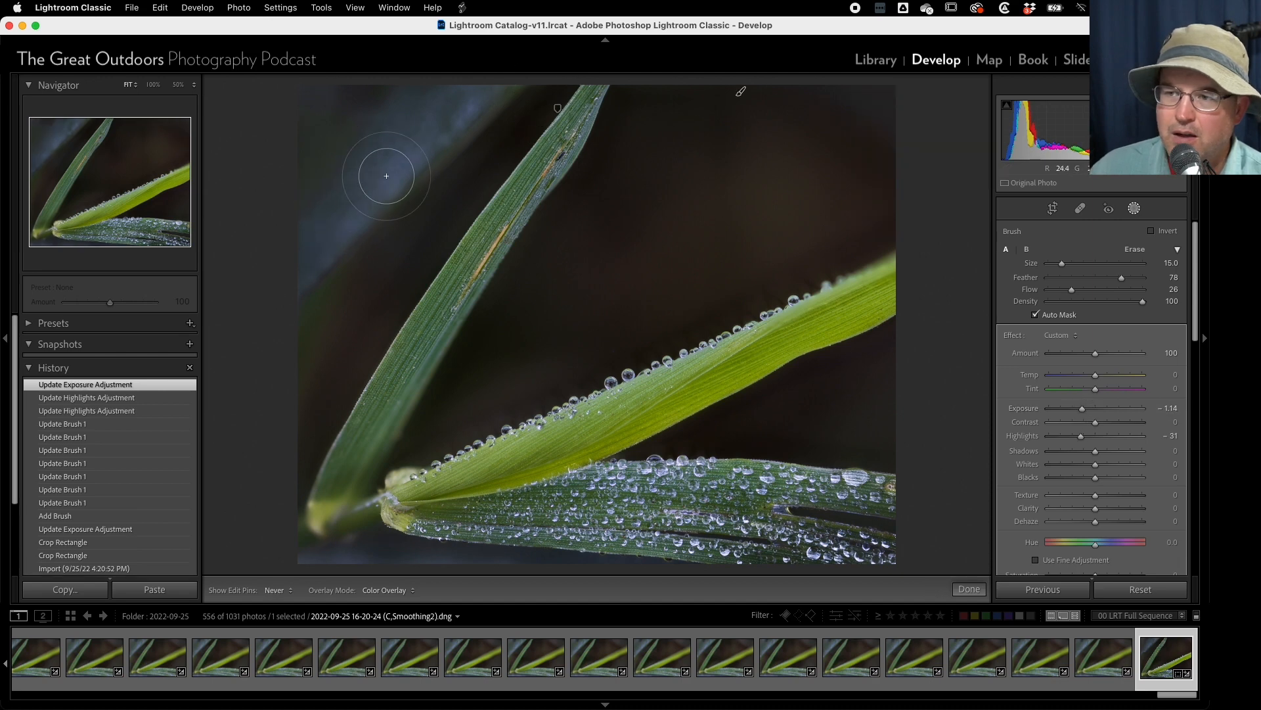
{"action": "left_click_drag", "start_coordinate": [262, 318], "coordinate": [305, 326]}
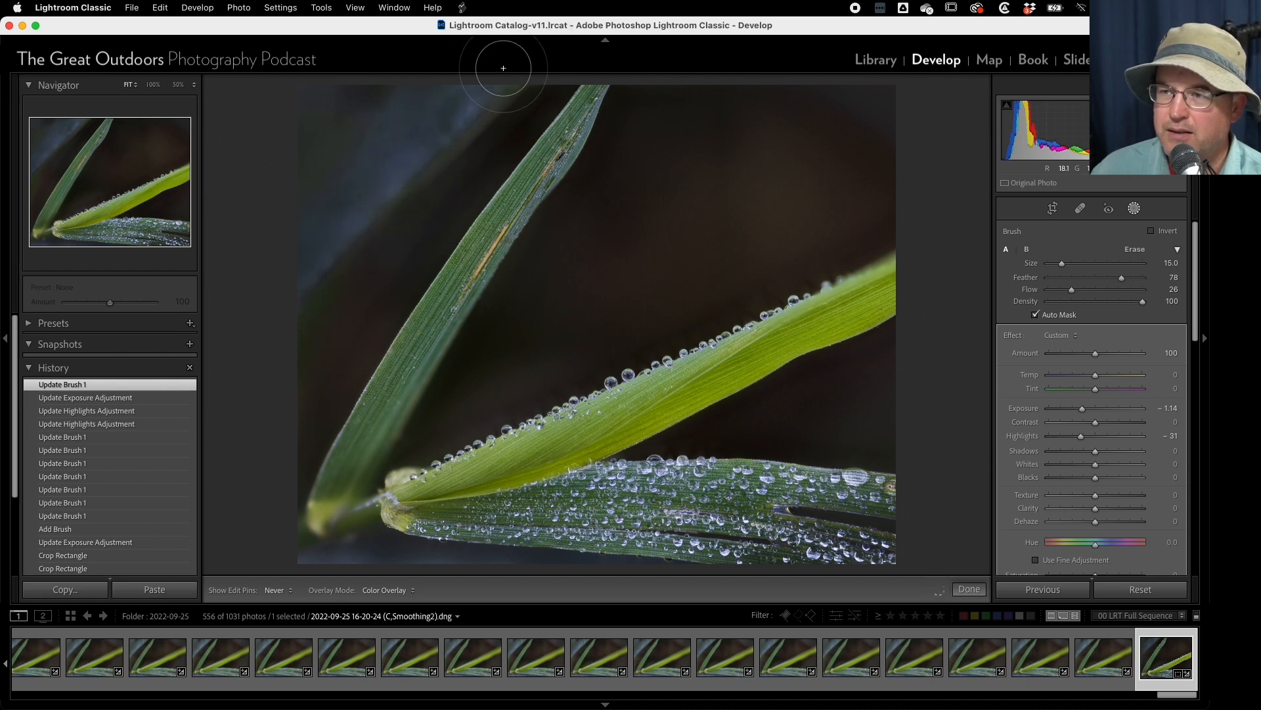
{"action": "mouse_move", "coordinate": [324, 262]}
{"action": "left_mouse_down"}
{"action": "mouse_move", "coordinate": [267, 330]}
{"action": "mouse_move", "coordinate": [395, 50]}
{"action": "mouse_move", "coordinate": [223, 283]}
{"action": "left_mouse_up"}
{"action": "mouse_move", "coordinate": [393, 191]}
{"action": "left_mouse_down"}
{"action": "mouse_move", "coordinate": [500, 92]}
{"action": "mouse_move", "coordinate": [329, 263]}
{"action": "mouse_move", "coordinate": [356, 203]}
{"action": "left_mouse_up"}
{"action": "left_click_drag", "start_coordinate": [282, 293], "coordinate": [243, 560]}
{"action": "left_click_drag", "start_coordinate": [333, 344], "coordinate": [247, 570]}
{"action": "mouse_move", "coordinate": [304, 455]}
{"action": "left_mouse_down"}
{"action": "mouse_move", "coordinate": [306, 597]}
{"action": "mouse_move", "coordinate": [275, 543]}
{"action": "left_mouse_up"}
- Enlarge the brush to about size 20 and paint more darkening over the photo's lower-left corner and the blurred upper-left blade
{"action": "key", "text": "]"}
{"action": "key", "text": "]"}
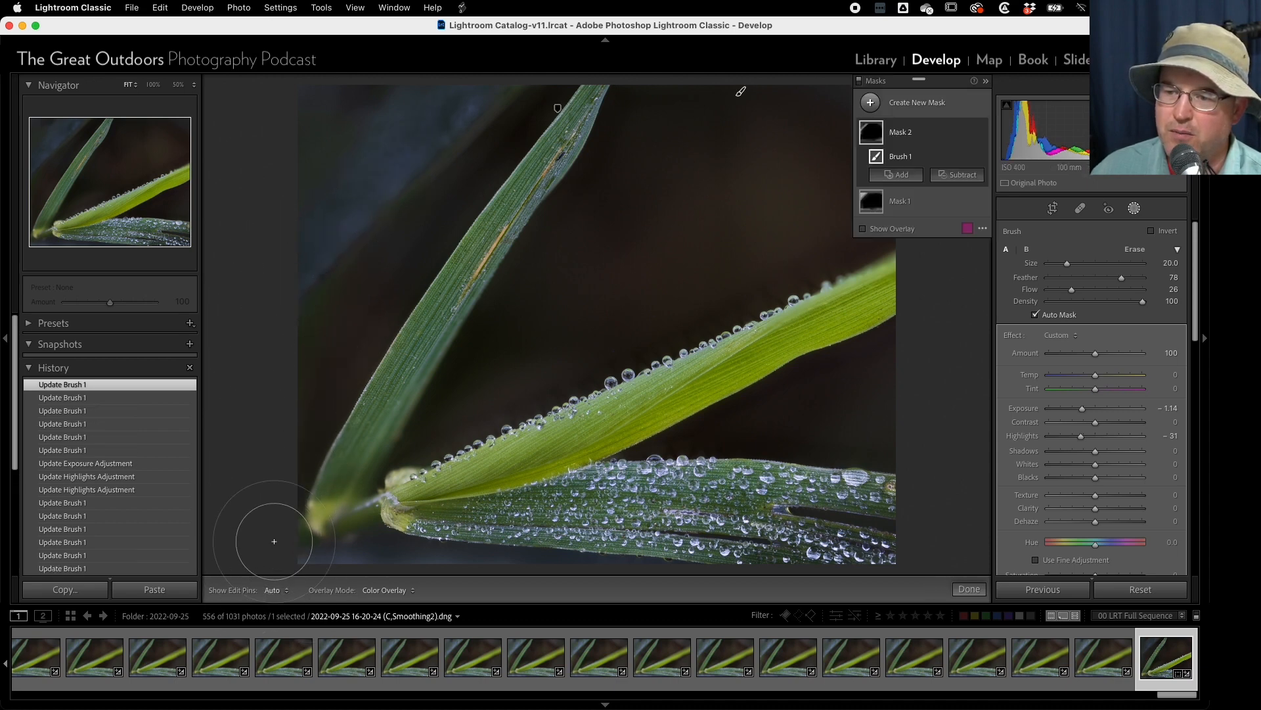
{"action": "mouse_move", "coordinate": [297, 444]}
{"action": "left_mouse_down"}
{"action": "mouse_move", "coordinate": [304, 501]}
{"action": "mouse_move", "coordinate": [280, 508]}
{"action": "mouse_move", "coordinate": [303, 546]}
{"action": "mouse_move", "coordinate": [414, 581]}
{"action": "left_mouse_up"}
{"action": "mouse_move", "coordinate": [296, 526]}
{"action": "left_mouse_down"}
{"action": "mouse_move", "coordinate": [371, 586]}
{"action": "mouse_move", "coordinate": [415, 590]}
{"action": "mouse_move", "coordinate": [360, 564]}
{"action": "left_mouse_up"}
{"action": "left_click", "coordinate": [360, 563]}
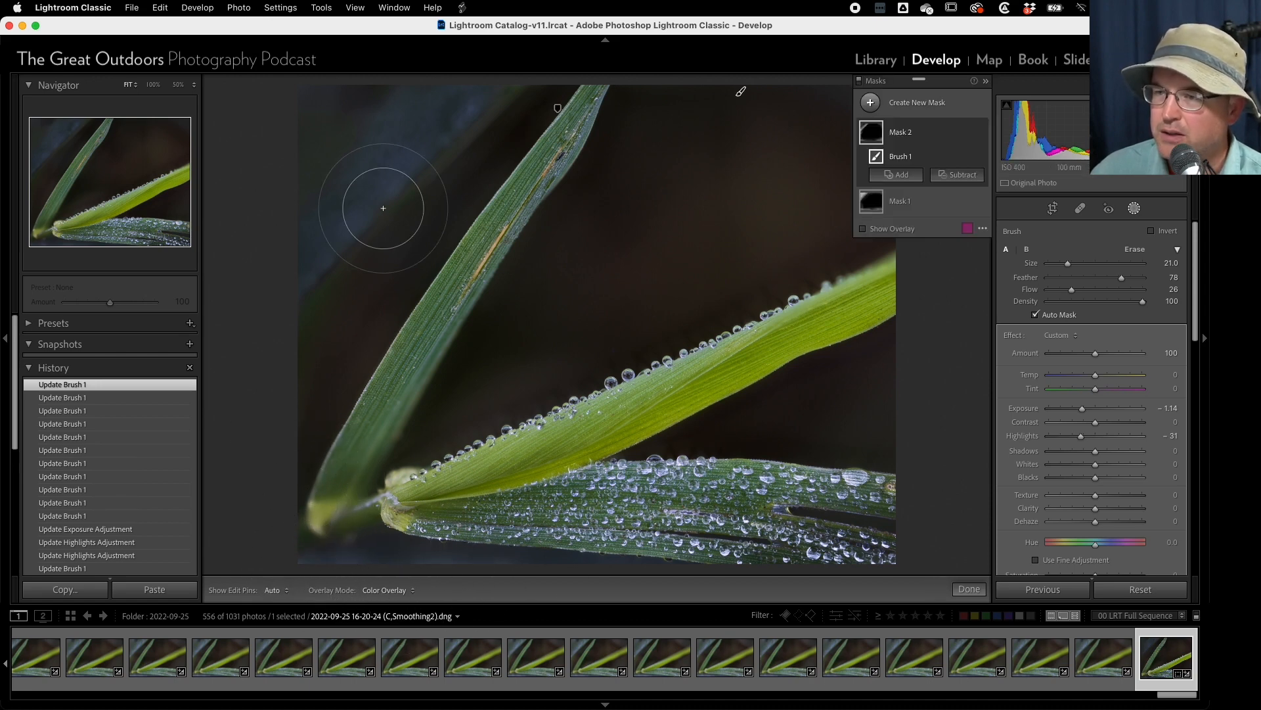
{"action": "mouse_move", "coordinate": [376, 142]}
{"action": "left_mouse_down"}
{"action": "mouse_move", "coordinate": [368, 62]}
{"action": "mouse_move", "coordinate": [324, 103]}
{"action": "left_mouse_up"}
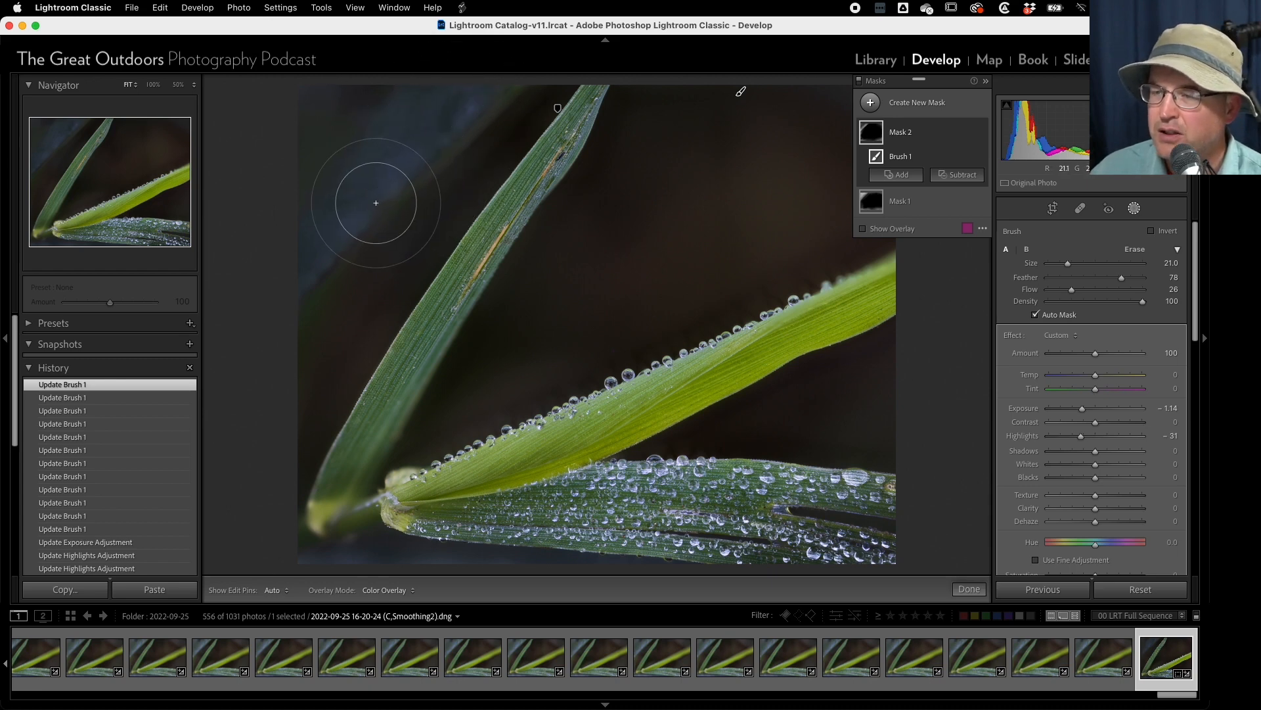
{"action": "key", "text": "h"}
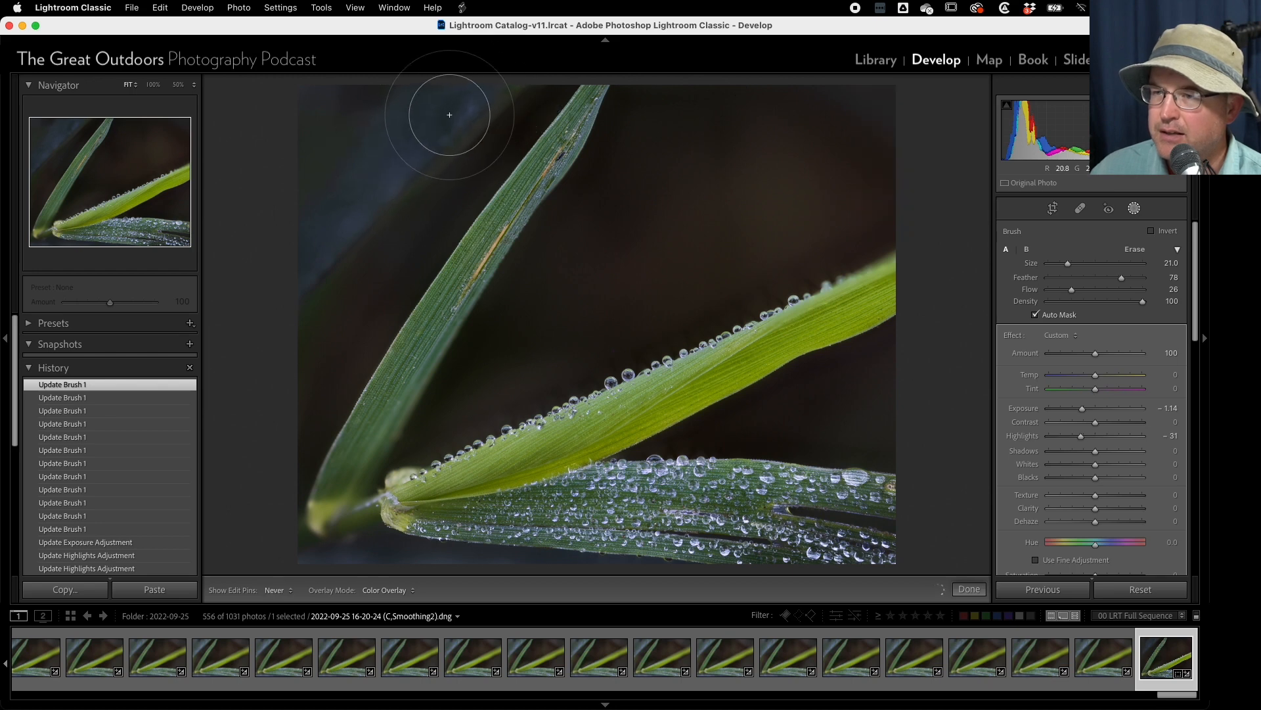
{"action": "key", "text": "h"}
{"action": "mouse_move", "coordinate": [293, 143]}
{"action": "left_mouse_down"}
{"action": "mouse_move", "coordinate": [287, 102]}
{"action": "mouse_move", "coordinate": [274, 171]}
{"action": "left_mouse_up"}
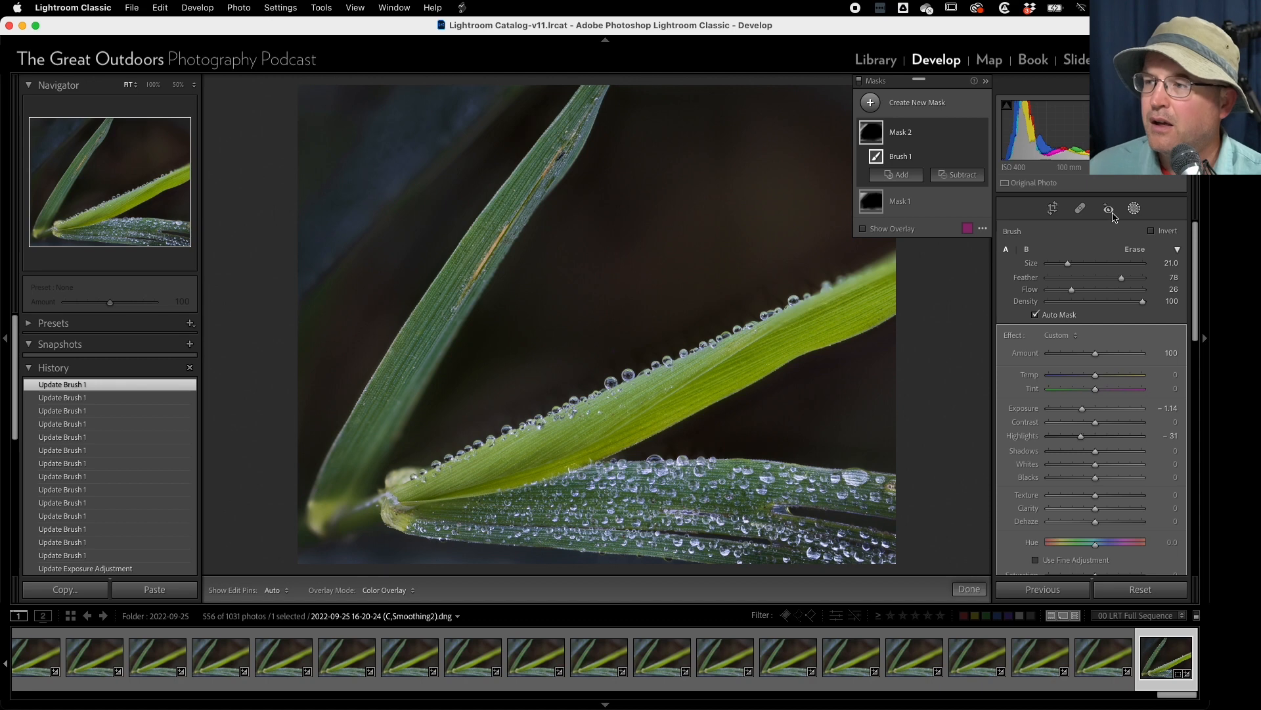
- Unlock the crop's aspect ratio, trim the upper edge of the grass photo, and apply the crop
{"action": "left_click", "coordinate": [1053, 208]}
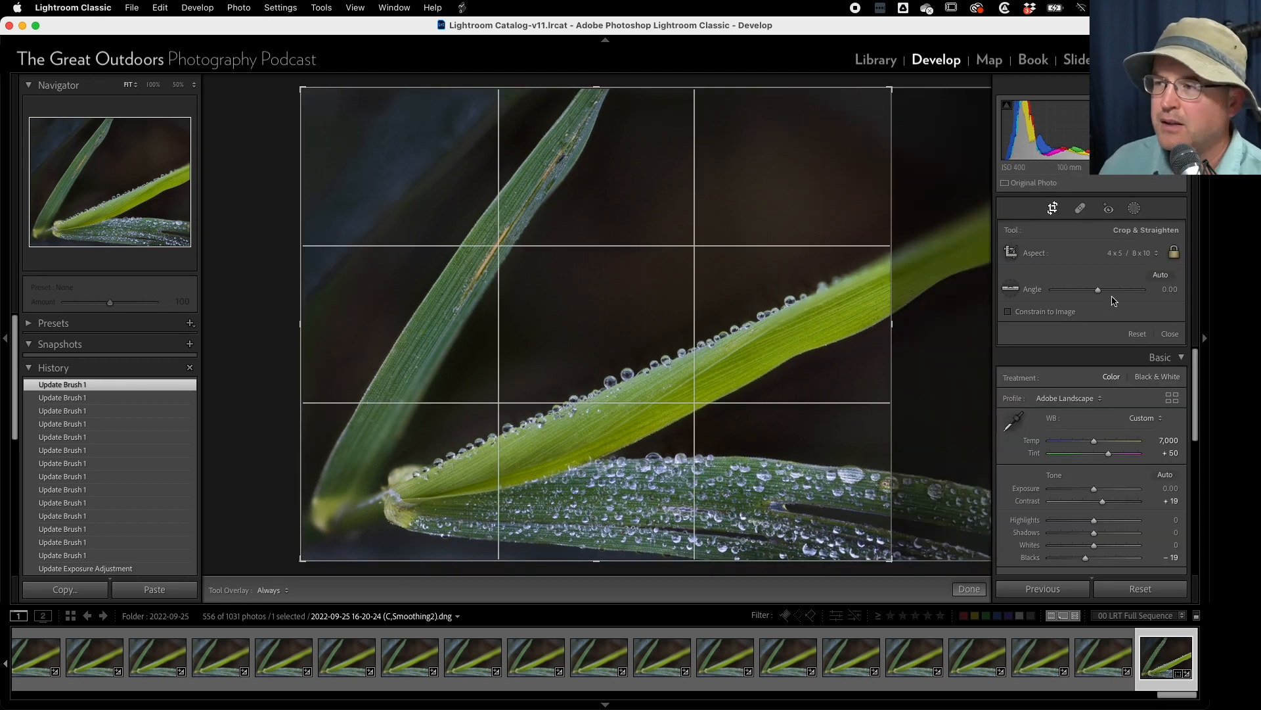
{"action": "left_click", "coordinate": [1174, 253]}
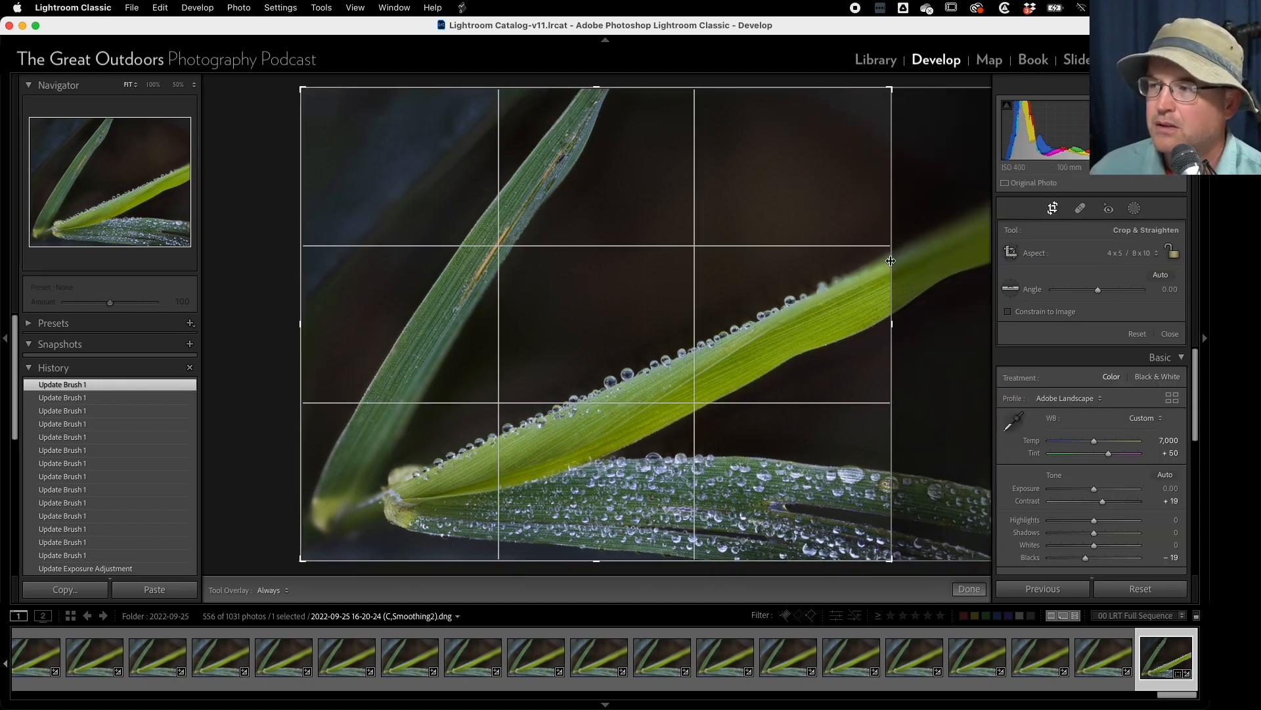
{"action": "left_click_drag", "start_coordinate": [597, 87], "coordinate": [611, 136]}
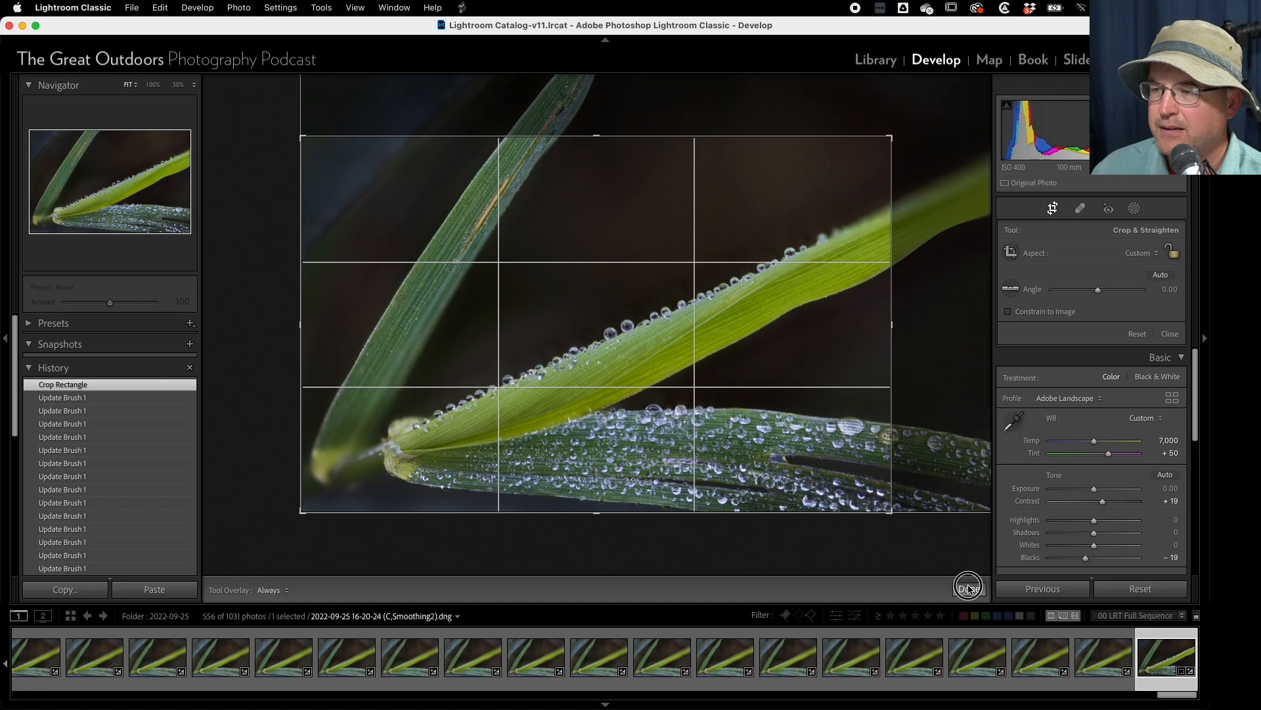
{"action": "left_click", "coordinate": [969, 588]}
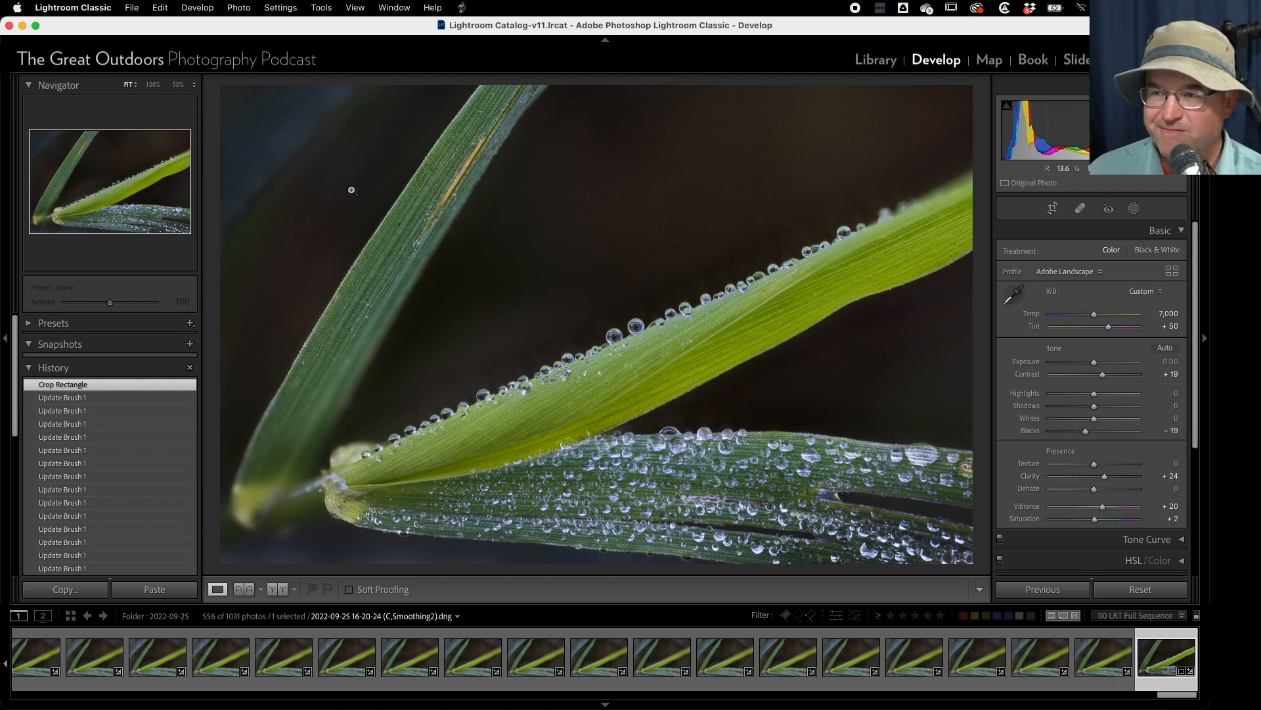
- Add a linear gradient mask over the photo's upper-left corner beside the blade and set its exposure to -2.17
{"action": "left_click", "coordinate": [1134, 208]}
{"action": "left_click", "coordinate": [870, 102]}
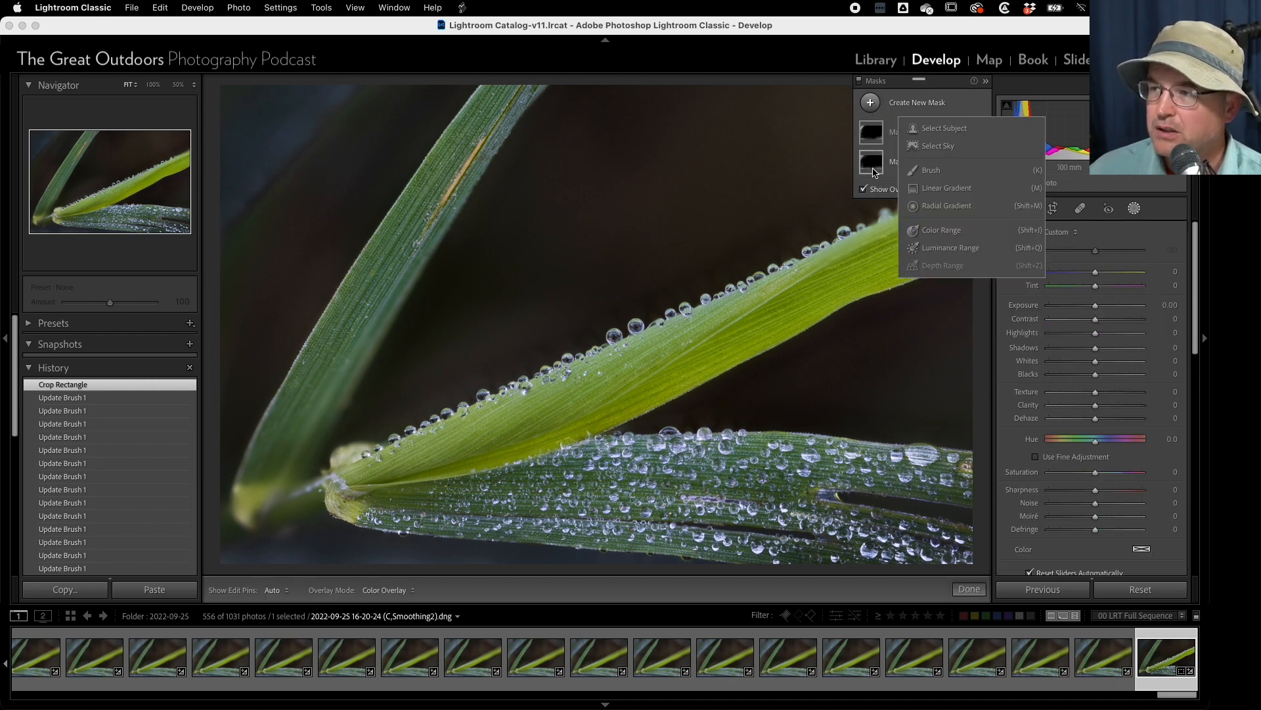
{"action": "left_click", "coordinate": [920, 188]}
{"action": "left_click_drag", "start_coordinate": [343, 179], "coordinate": [409, 221]}
{"action": "key", "text": "o"}
{"action": "left_click_drag", "start_coordinate": [1095, 326], "coordinate": [1070, 331]}
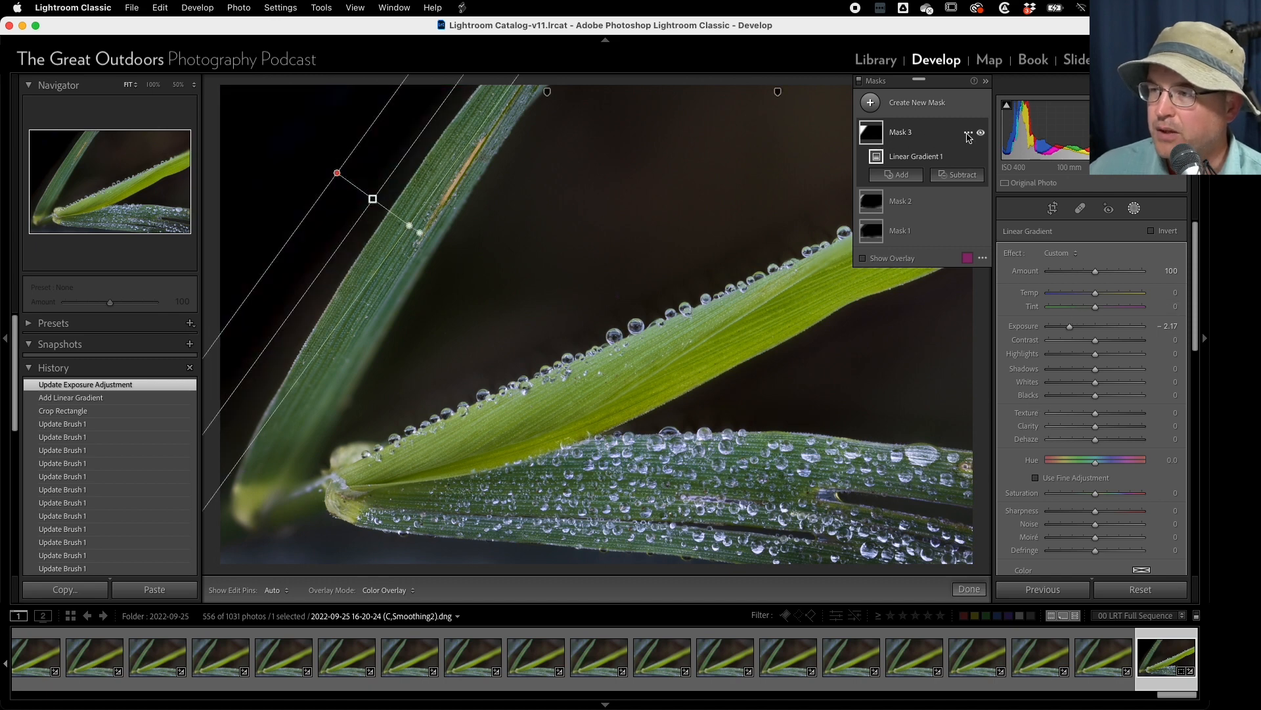
- Hide the linear gradient mask and create a luminance range mask for the dark background, with its upper limit at 52/64
{"action": "left_click", "coordinate": [982, 133]}
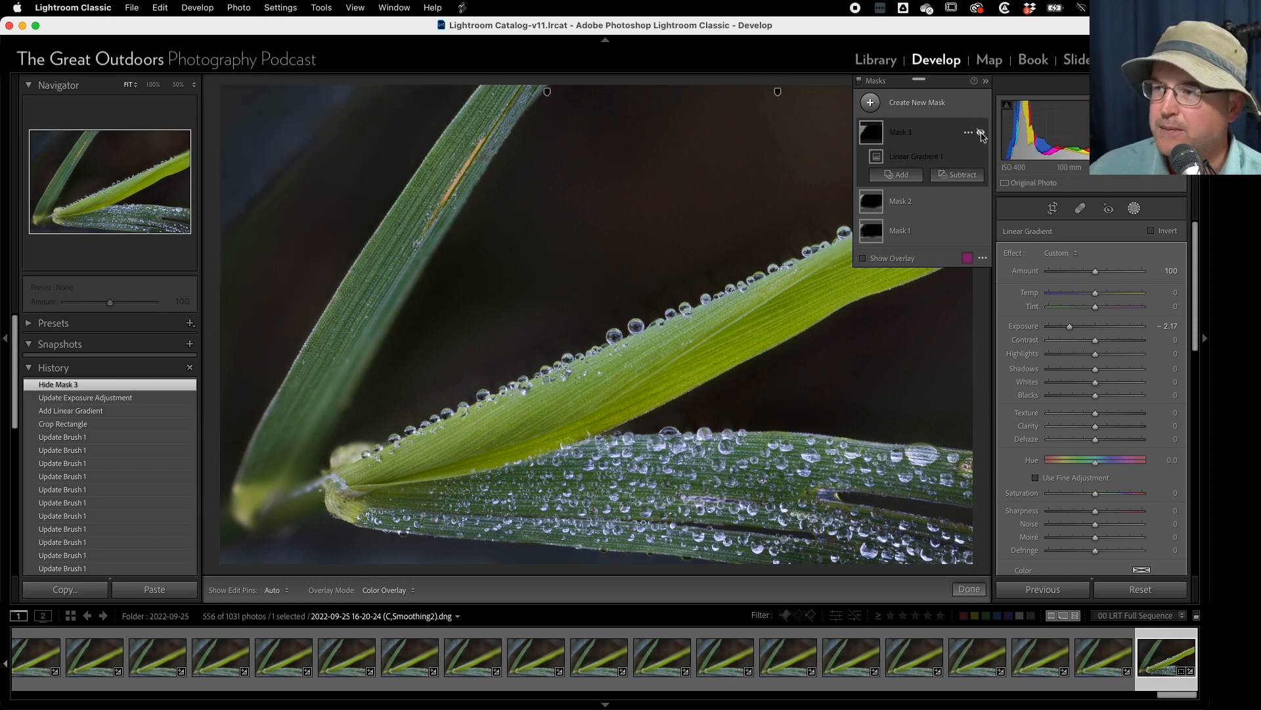
{"action": "left_click", "coordinate": [870, 103]}
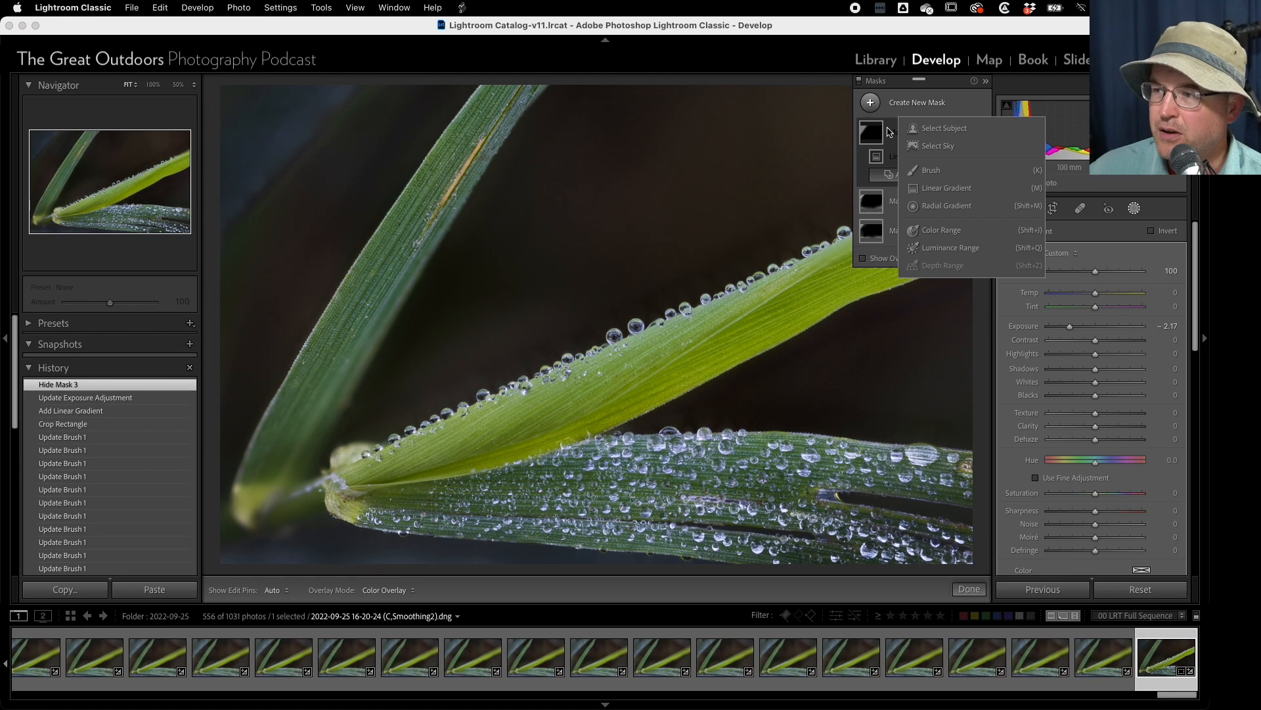
{"action": "left_click", "coordinate": [940, 249]}
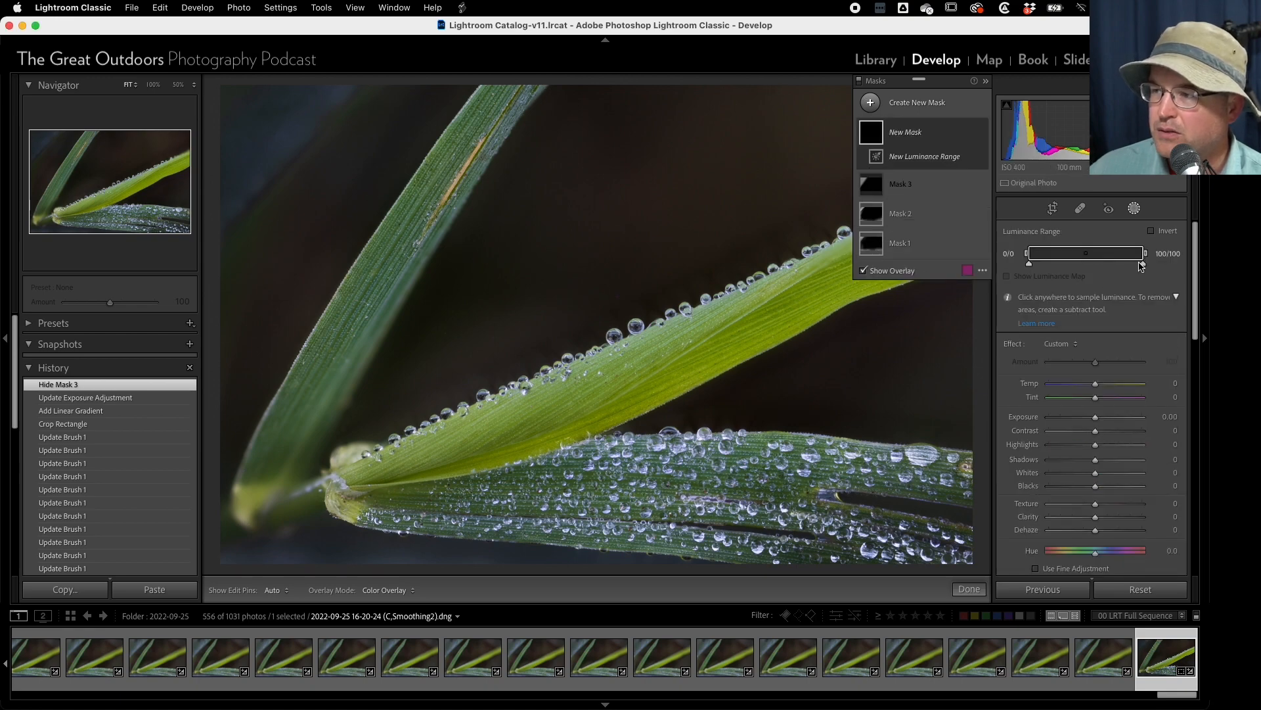
{"action": "left_click_drag", "start_coordinate": [1143, 264], "coordinate": [1104, 264]}
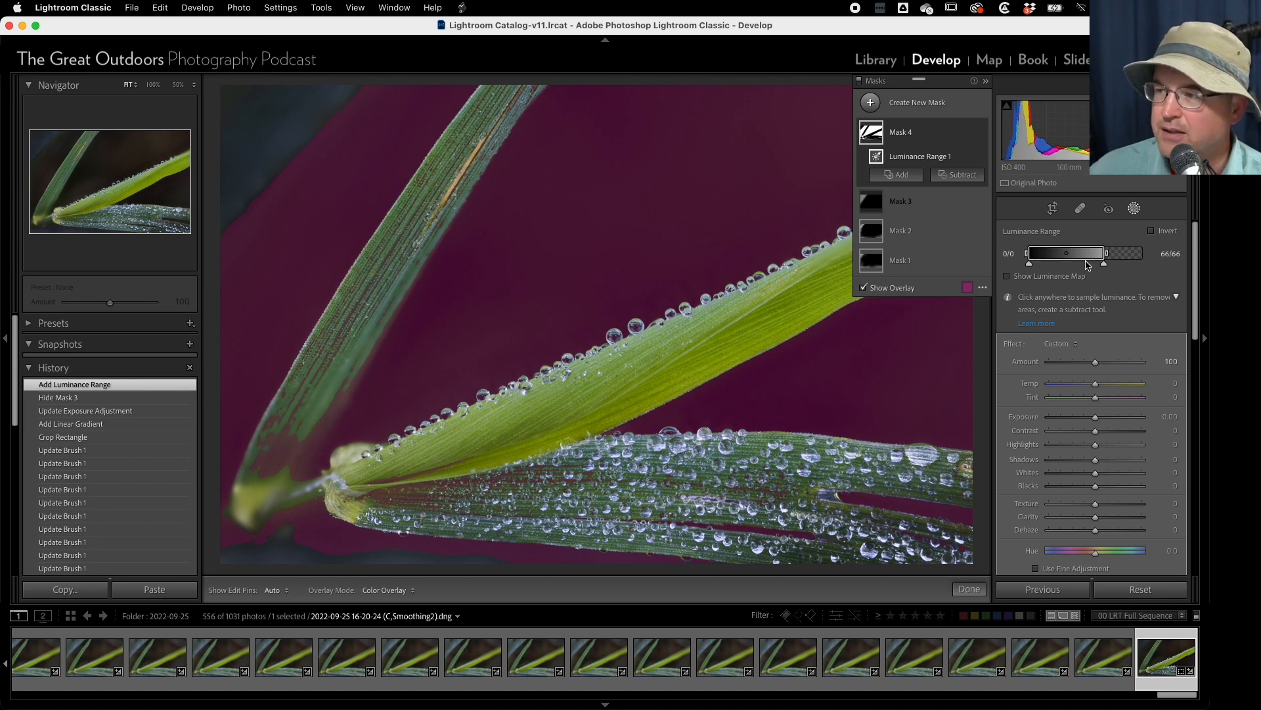
{"action": "mouse_move", "coordinate": [1104, 264]}
{"action": "left_mouse_down"}
{"action": "mouse_move", "coordinate": [1070, 268]}
{"action": "mouse_move", "coordinate": [1101, 268]}
{"action": "mouse_move", "coordinate": [1081, 253]}
{"action": "mouse_move", "coordinate": [1092, 255]}
{"action": "left_mouse_up"}
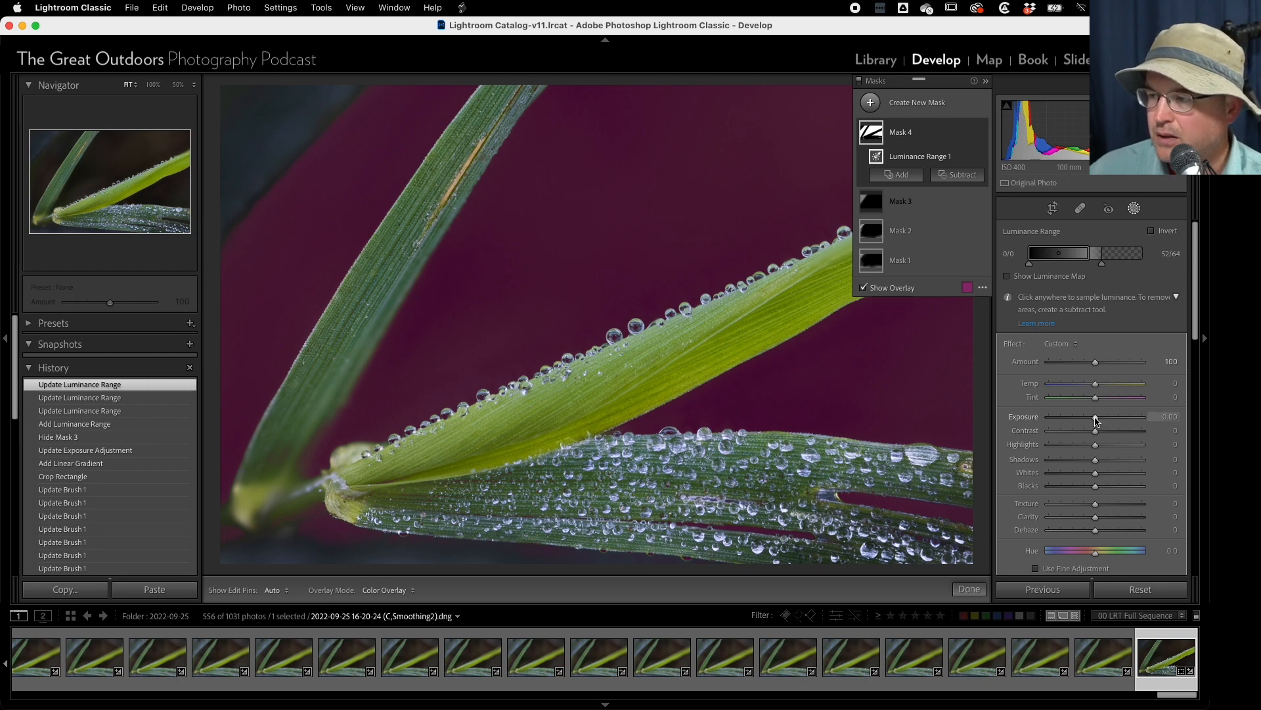
- Set the luminance range mask's exposure to -1.03 and show the linear gradient mask again
{"action": "left_click_drag", "start_coordinate": [1095, 420], "coordinate": [1084, 420]}
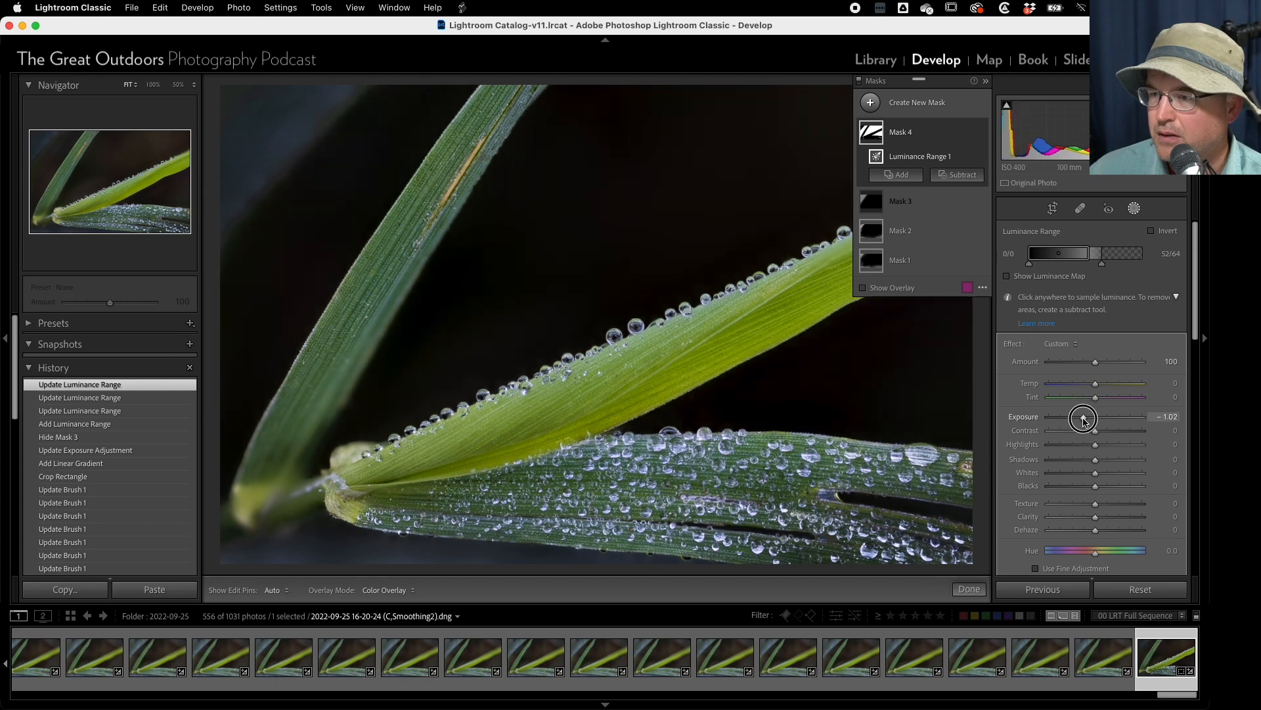
{"action": "left_click_drag", "start_coordinate": [1085, 420], "coordinate": [1084, 420]}
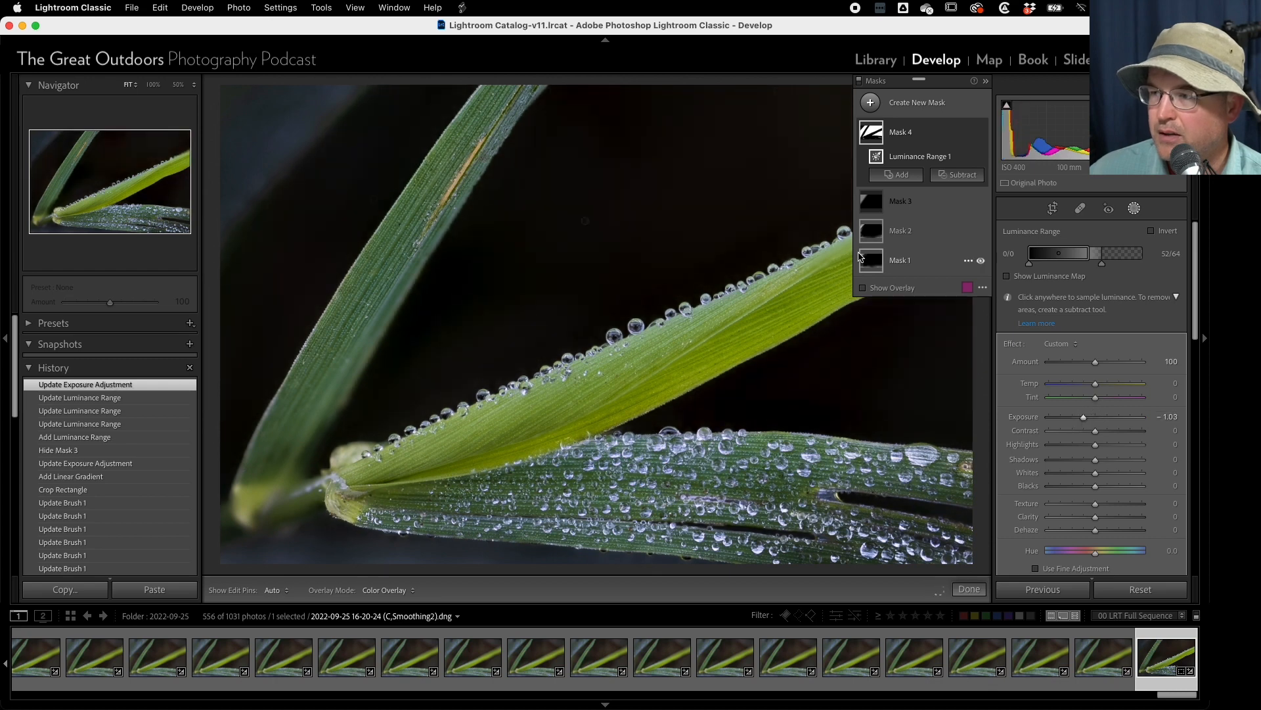
{"action": "left_click", "coordinate": [981, 202]}
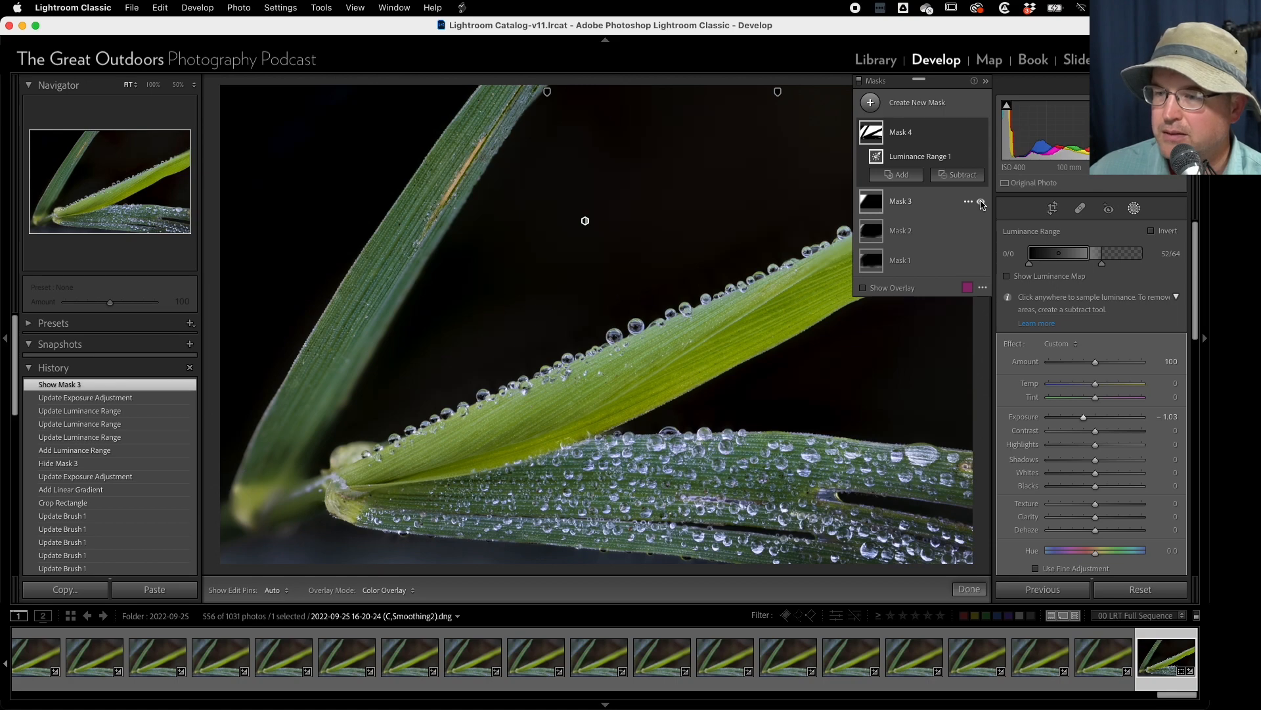
- Trim the photo's lower edge slightly more, widen the crop a little on its right side, and apply it
{"action": "left_click", "coordinate": [1053, 209]}
{"action": "left_click_drag", "start_coordinate": [598, 516], "coordinate": [598, 506]}
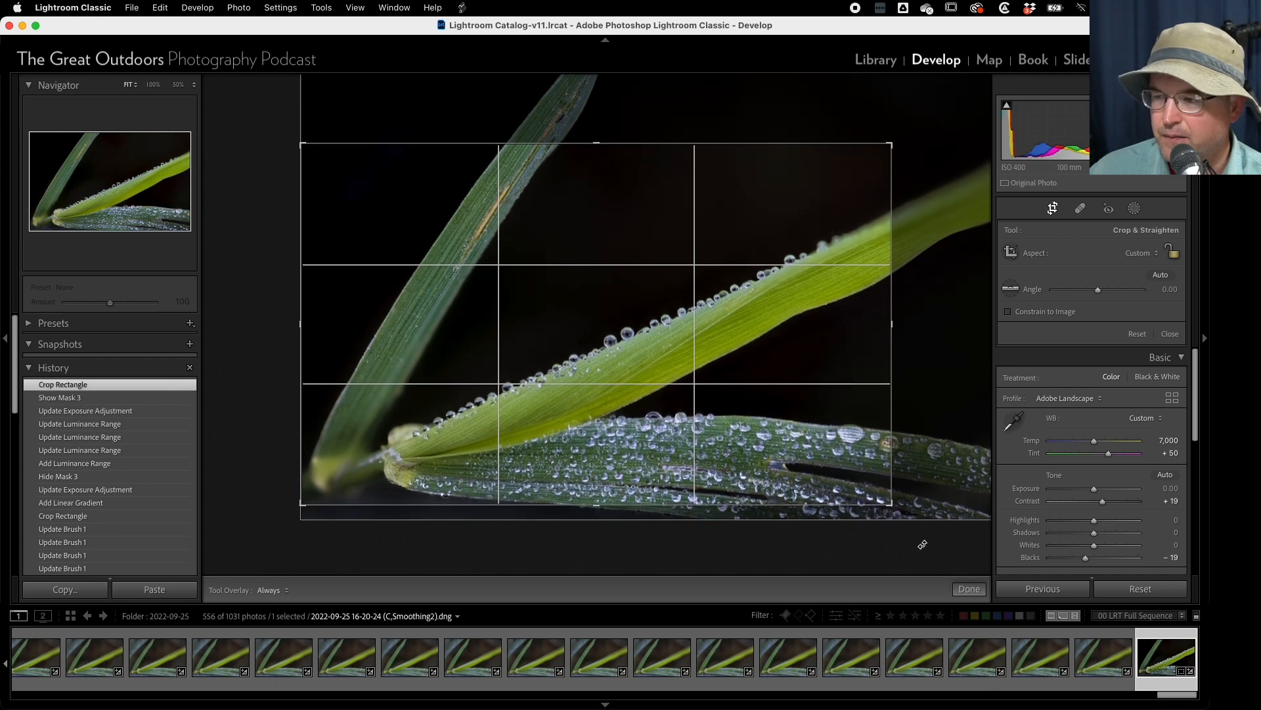
{"action": "left_click_drag", "start_coordinate": [892, 323], "coordinate": [902, 324]}
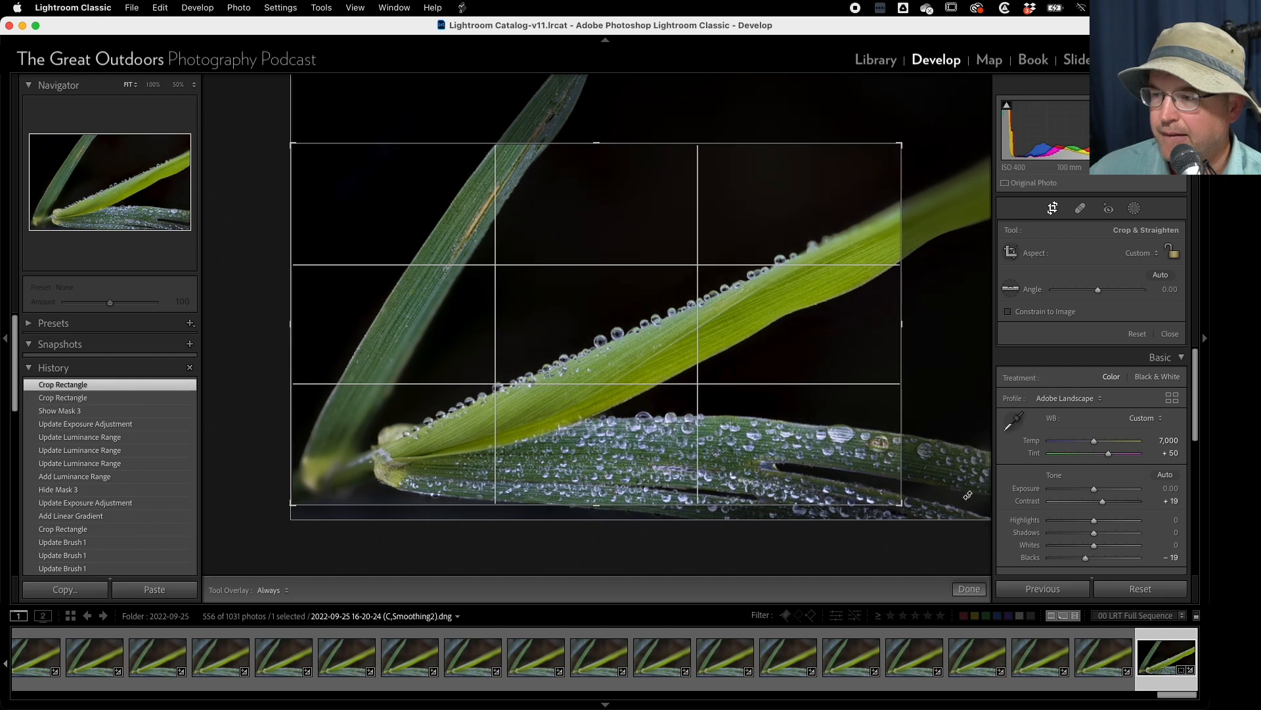
{"action": "left_click", "coordinate": [970, 589]}
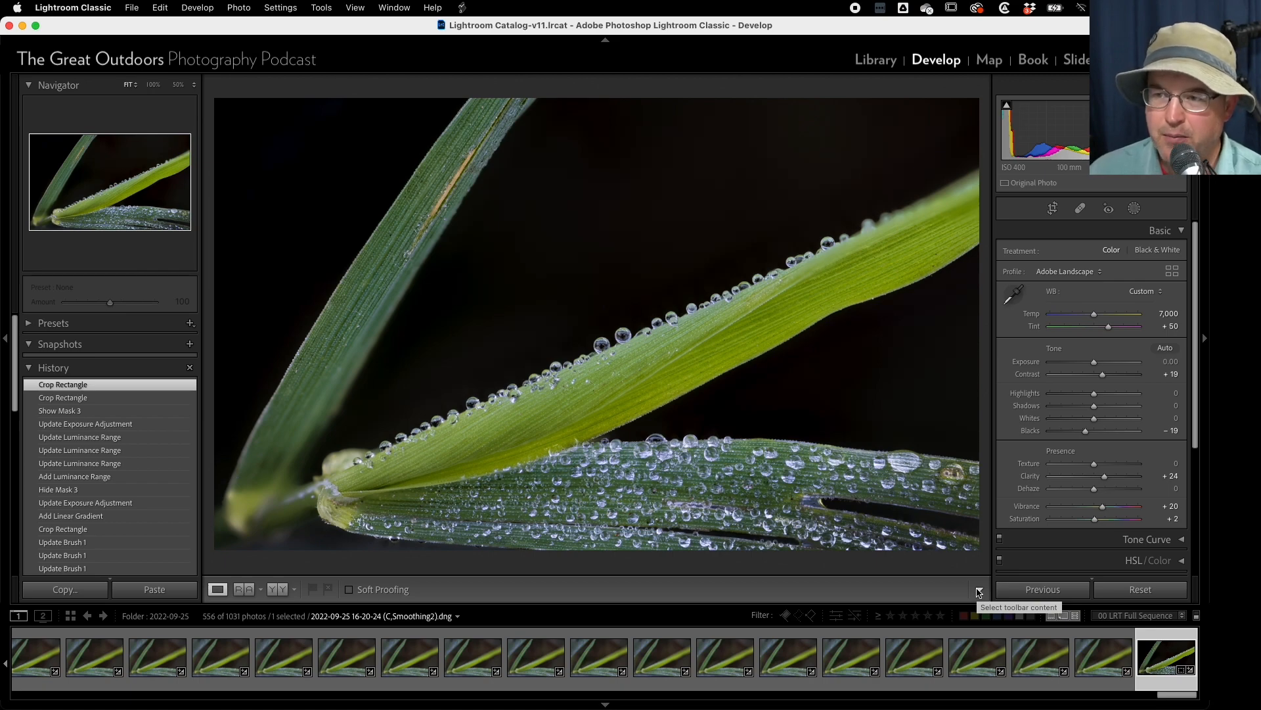
- Inspect the upper-left grass blade and the droplets near the stem at 50% magnification
{"action": "left_click", "coordinate": [335, 365]}
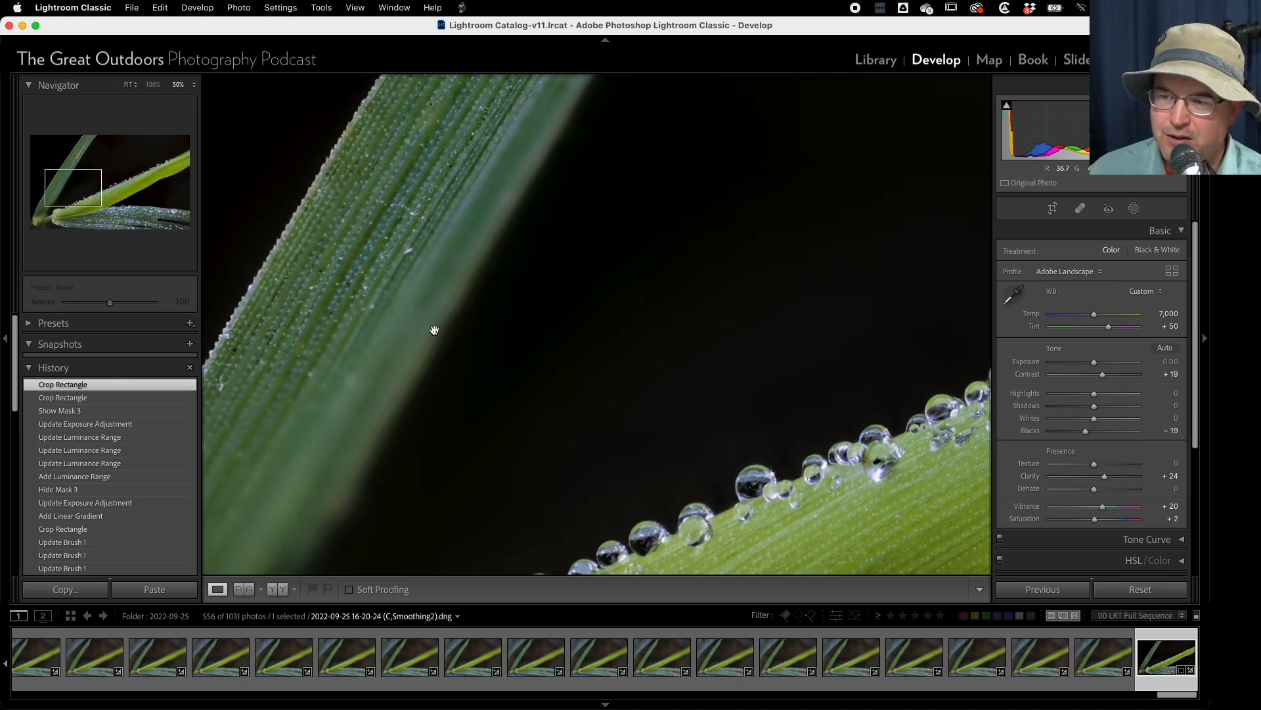
{"action": "left_click", "coordinate": [381, 273]}
{"action": "left_click", "coordinate": [477, 141]}
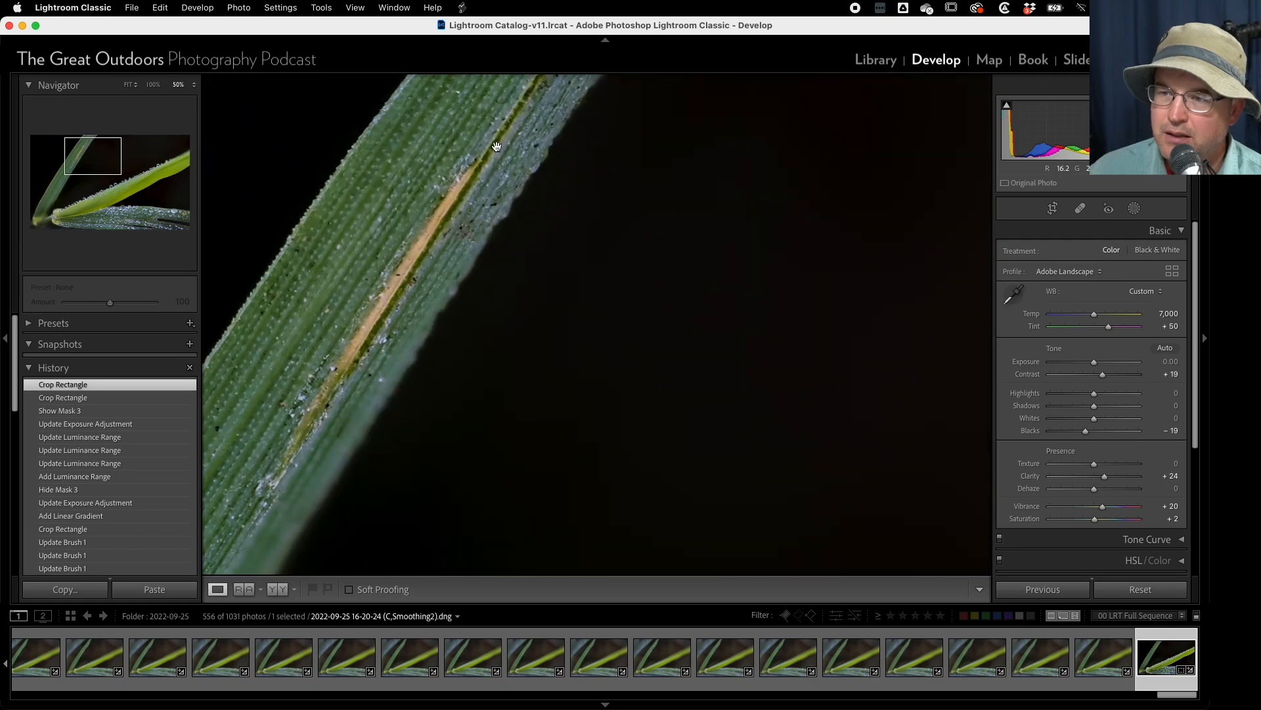
{"action": "left_click", "coordinate": [381, 309]}
{"action": "left_click", "coordinate": [325, 423]}
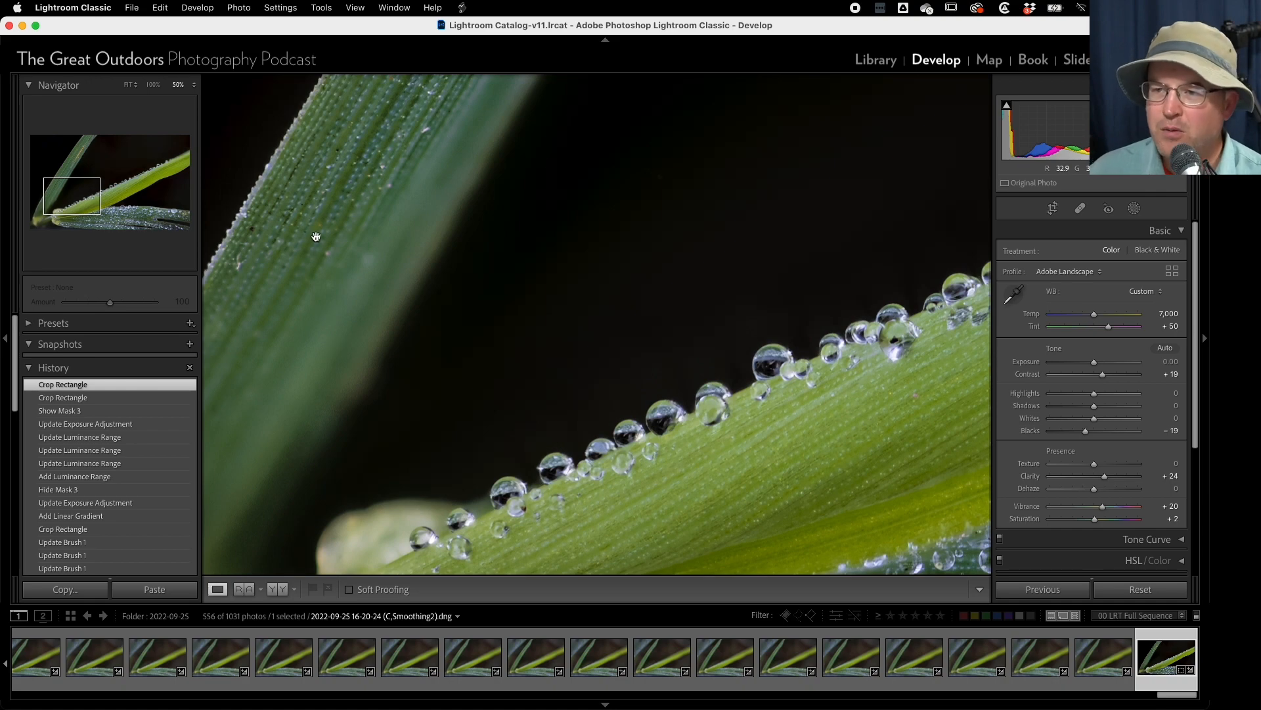
{"action": "left_click", "coordinate": [376, 260]}
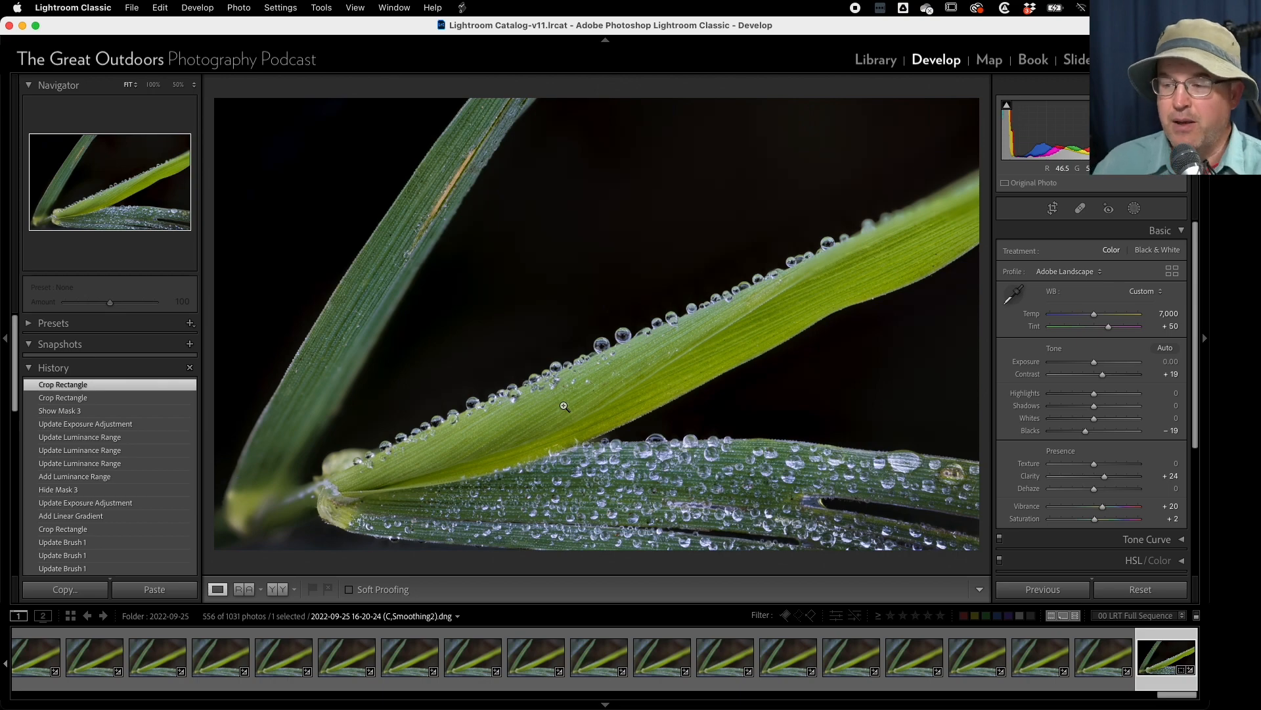
- Go to the Library and browse back past the focus stacks to view the vertical blurred grass photo _JB_6349.CR3
{"action": "left_click", "coordinate": [886, 65]}
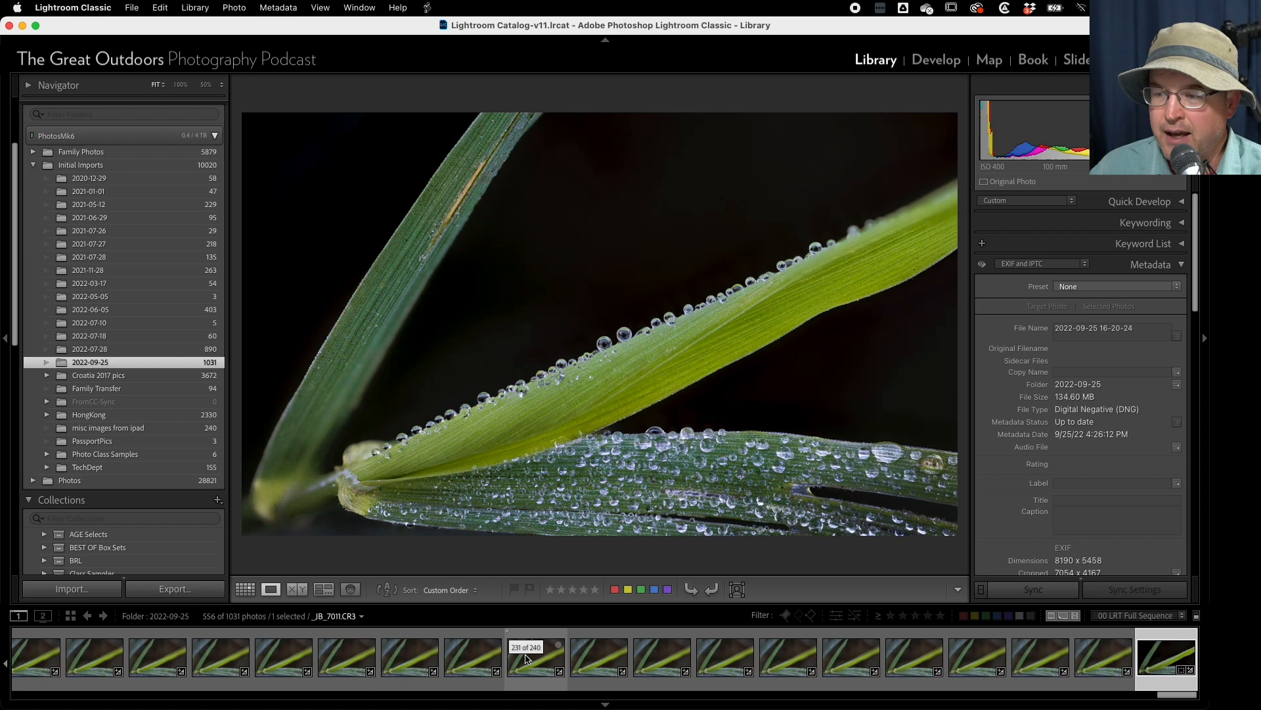
{"action": "scroll", "coordinate": [438, 655], "scroll_direction": "up", "scroll_amount": 10}
{"action": "scroll", "coordinate": [439, 655], "scroll_direction": "up", "scroll_amount": 12}
{"action": "scroll", "coordinate": [439, 659], "scroll_direction": "up", "scroll_amount": 10}
{"action": "scroll", "coordinate": [439, 658], "scroll_direction": "up", "scroll_amount": 2}
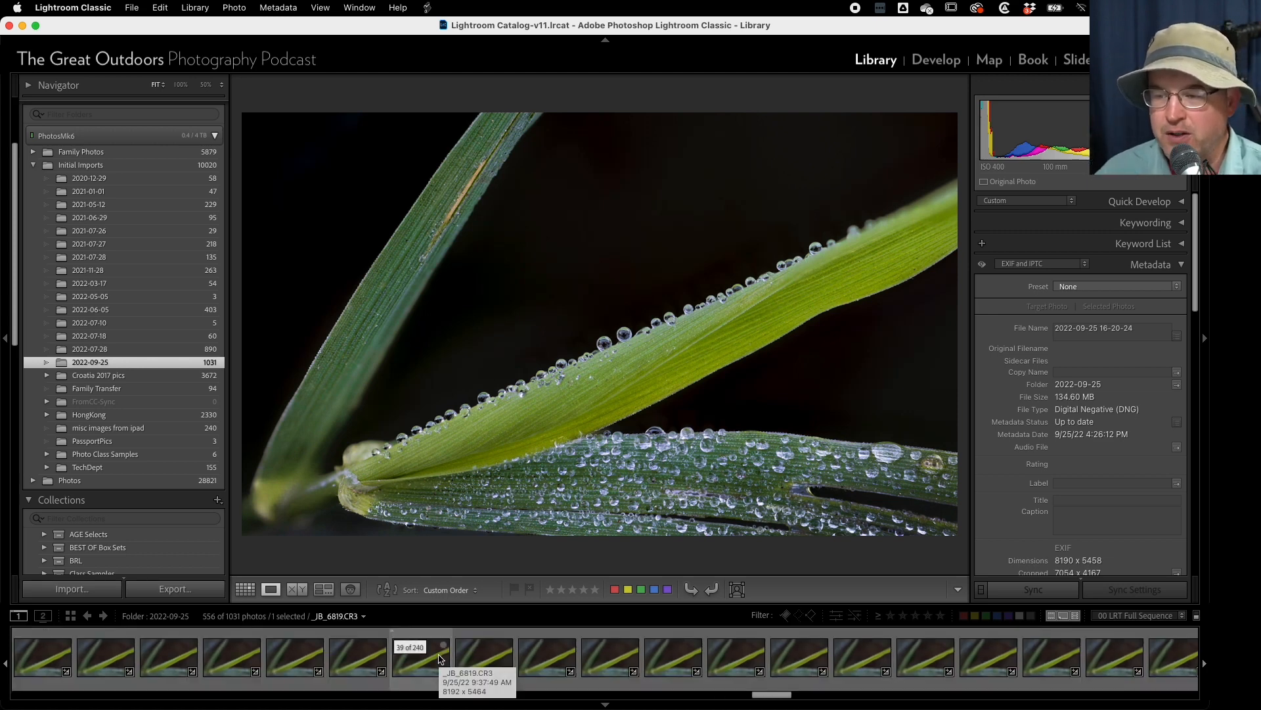
{"action": "scroll", "coordinate": [440, 659], "scroll_direction": "up", "scroll_amount": 5}
{"action": "scroll", "coordinate": [508, 664], "scroll_direction": "up", "scroll_amount": 7}
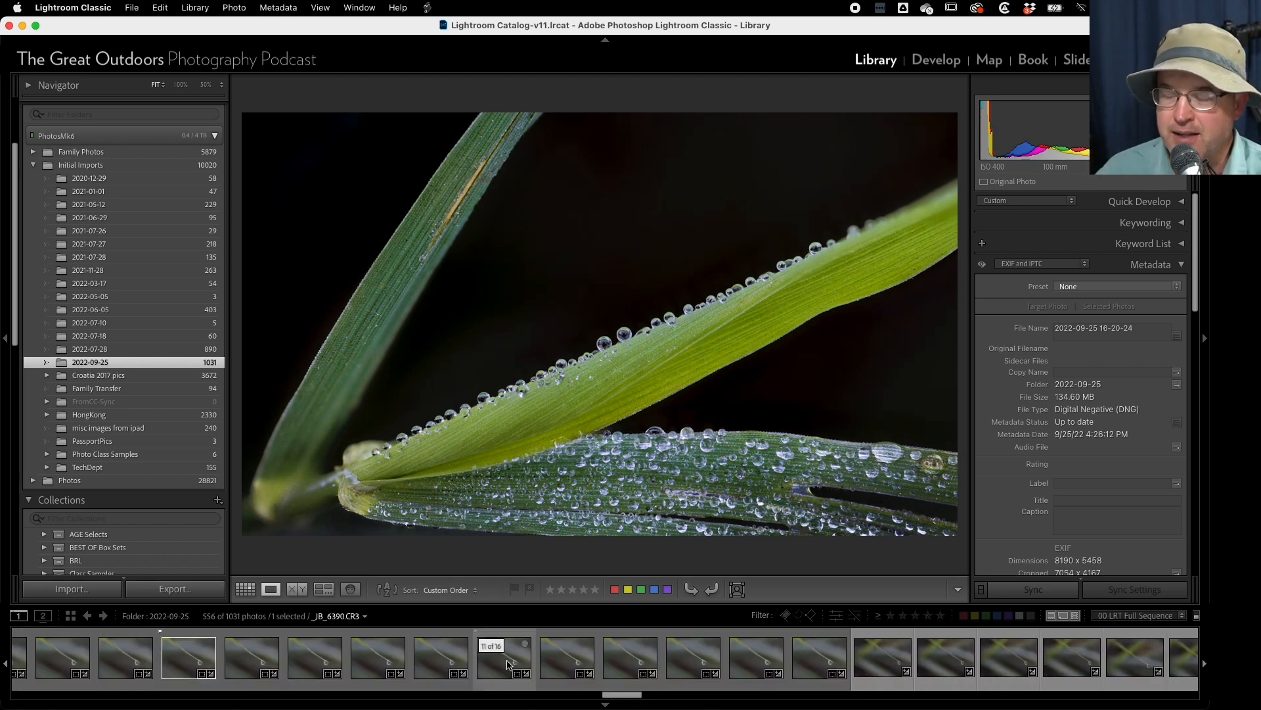
{"action": "scroll", "coordinate": [508, 664], "scroll_direction": "up", "scroll_amount": 4}
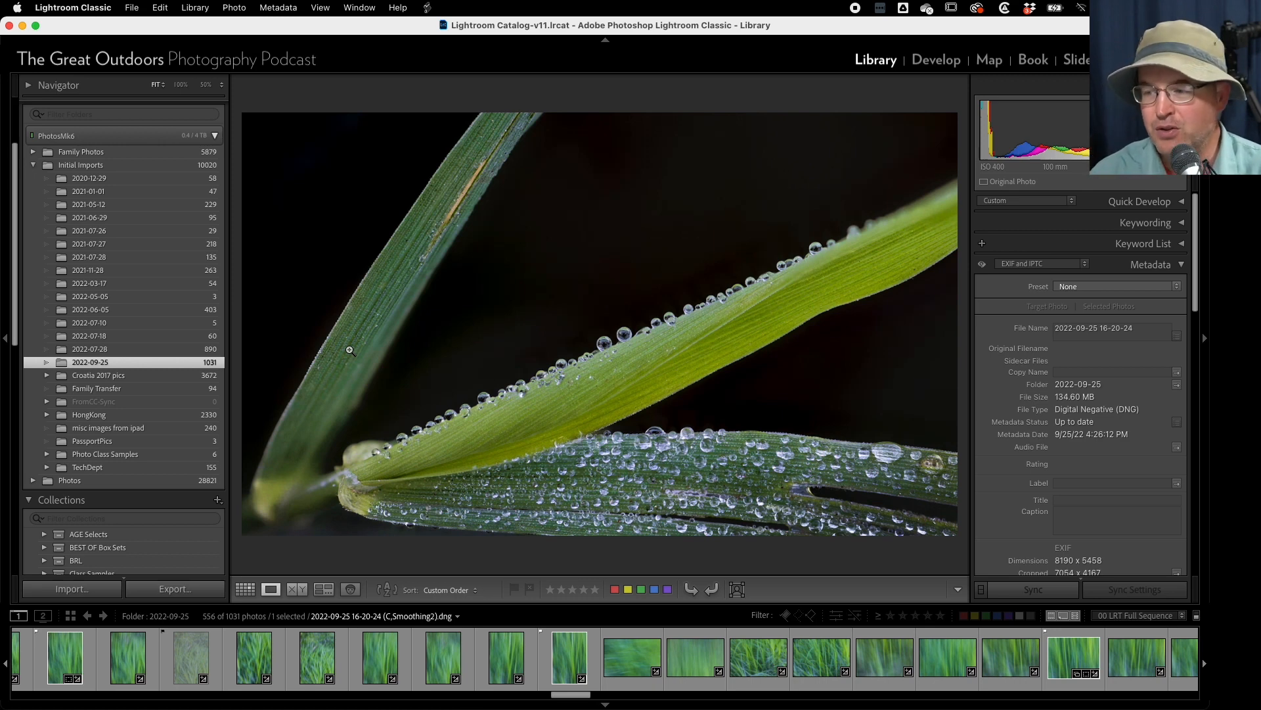
{"action": "left_click", "coordinate": [570, 659]}
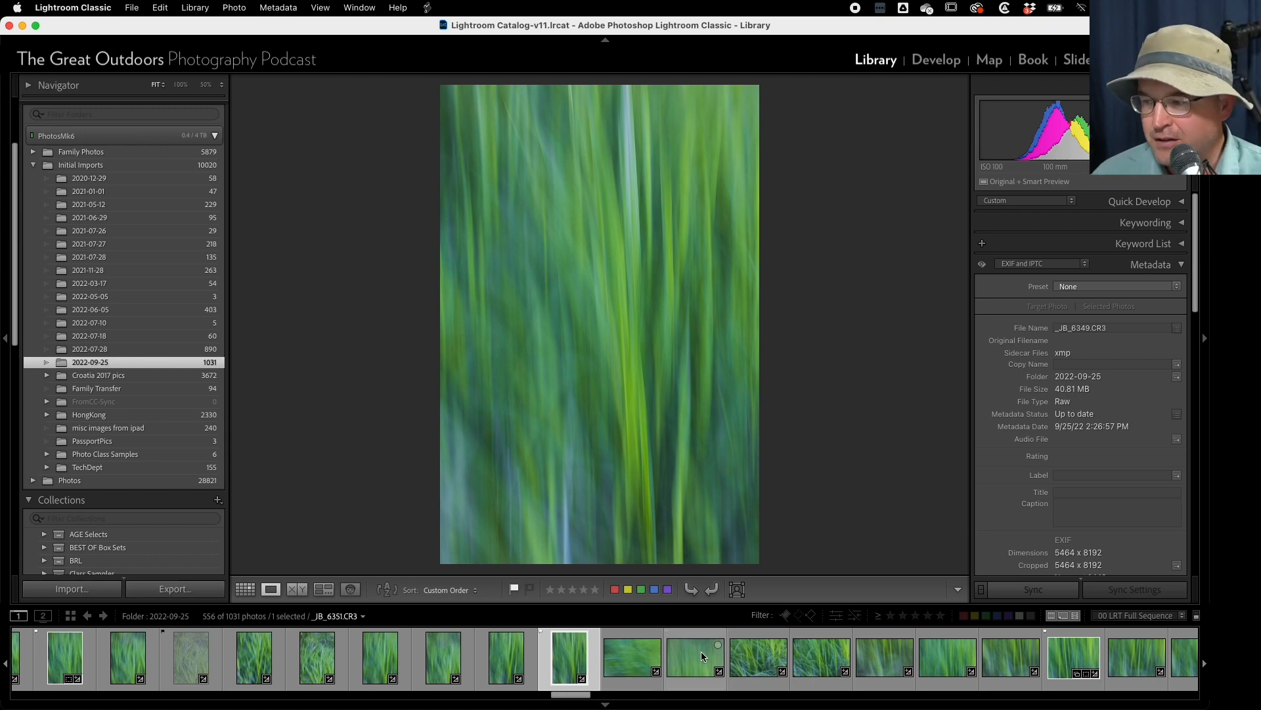
- View the horizontal blurred grass photo _JB_6357.CR3 and return to the vertical _JB_6349.CR3
{"action": "scroll", "coordinate": [701, 652], "scroll_direction": "down", "scroll_amount": 2}
{"action": "left_click", "coordinate": [998, 660]}
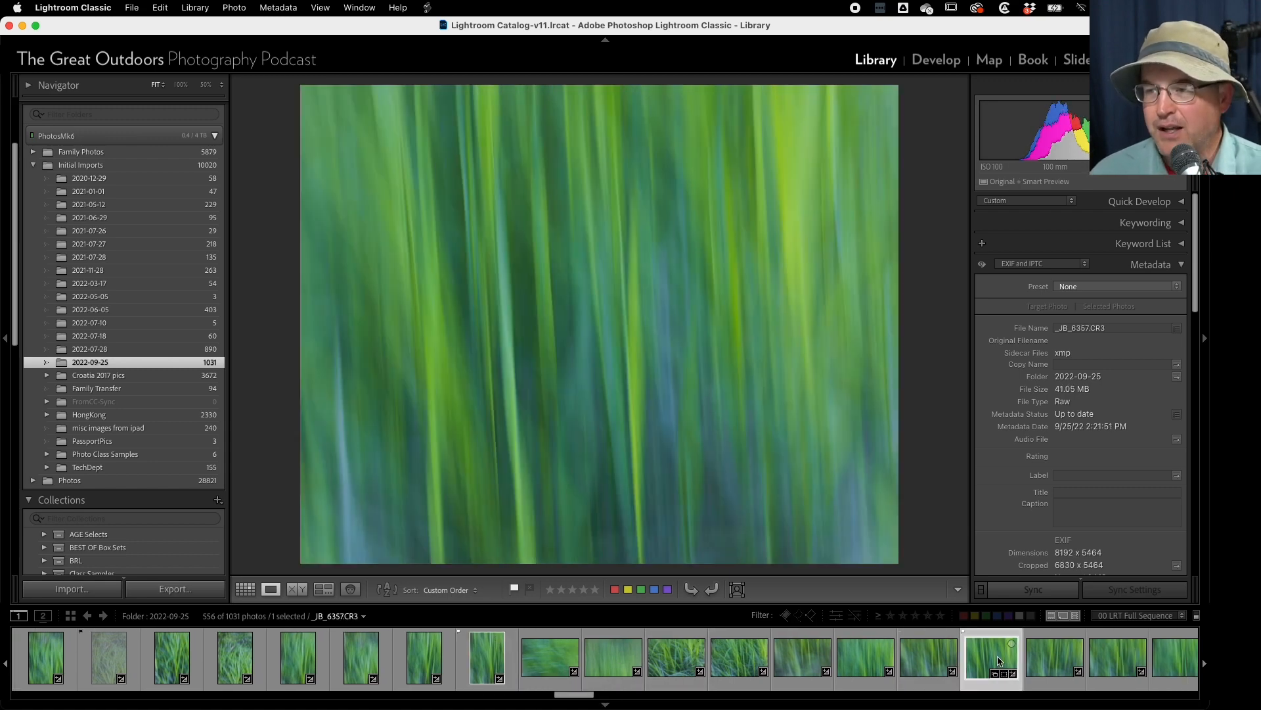
{"action": "scroll", "coordinate": [727, 665], "scroll_direction": "down", "scroll_amount": 3}
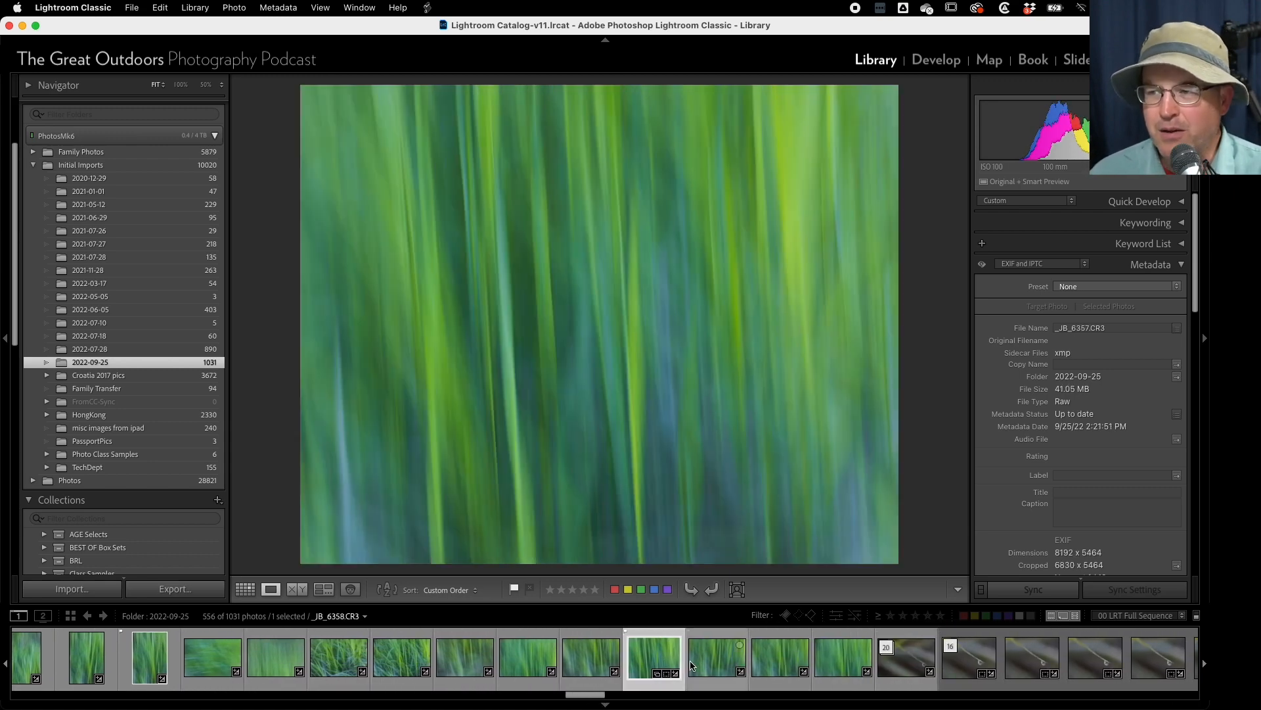
{"action": "scroll", "coordinate": [591, 661], "scroll_direction": "up", "scroll_amount": 5}
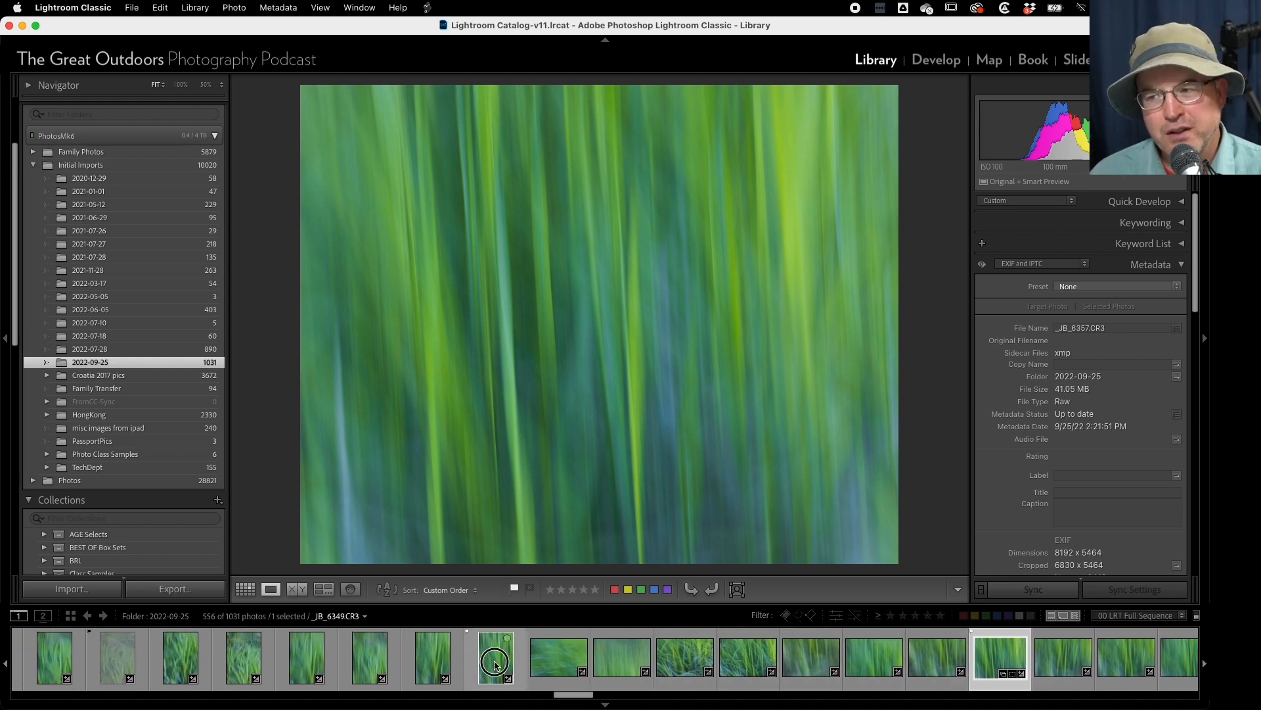
{"action": "left_click", "coordinate": [495, 665]}
- View the earlier blurred grass photos _JB_6341.CR3, _JB_6338.CR3 and _JB_6334.CR3 one after another
{"action": "scroll", "coordinate": [494, 665], "scroll_direction": "up", "scroll_amount": 5}
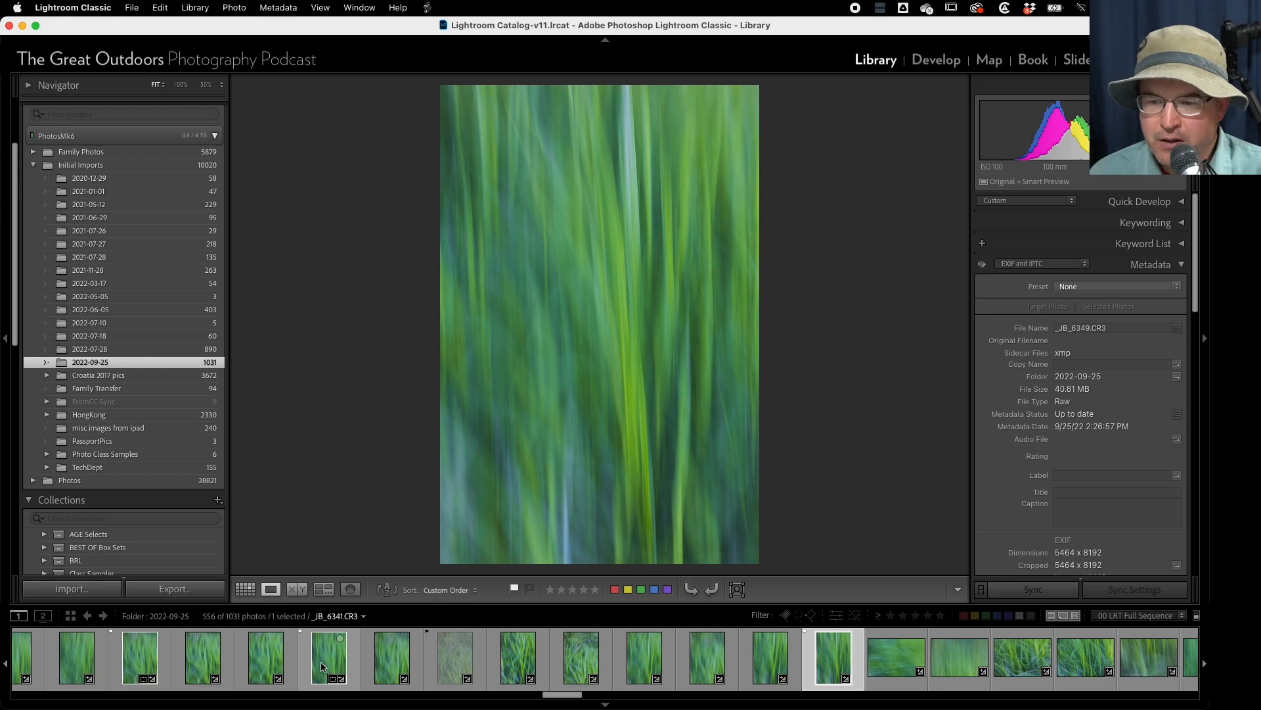
{"action": "left_click", "coordinate": [336, 667]}
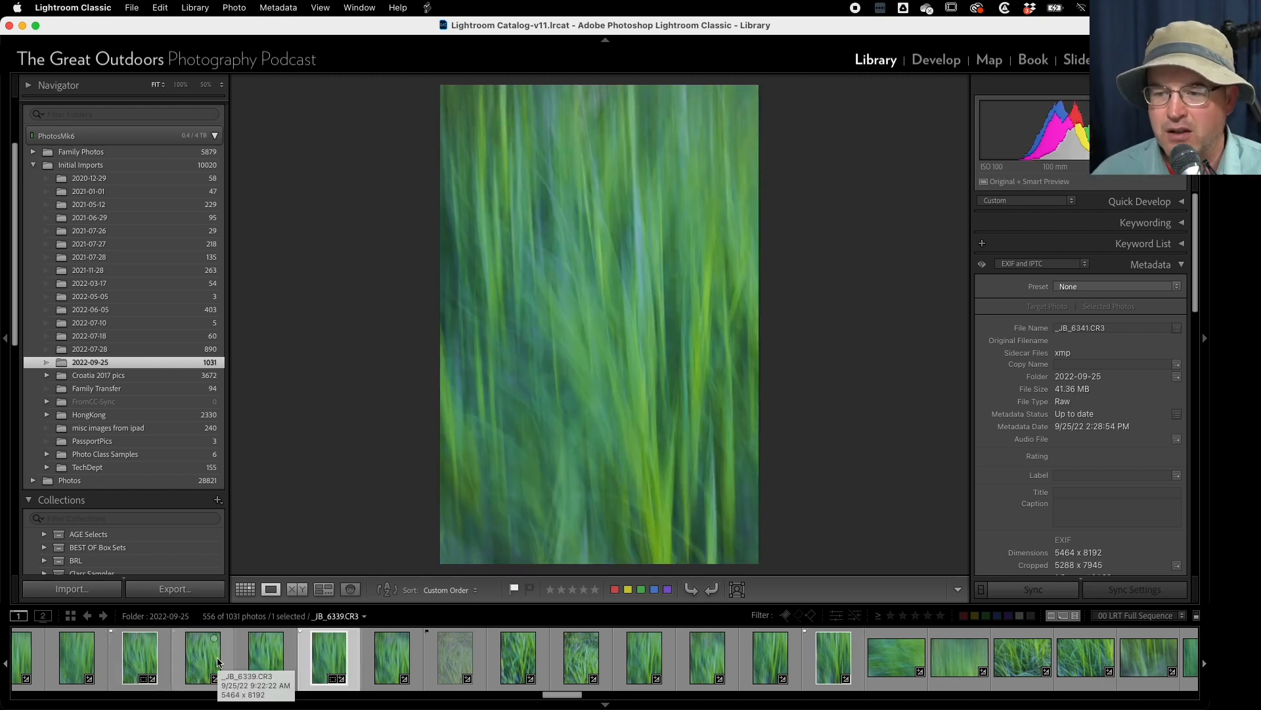
{"action": "left_click", "coordinate": [140, 663]}
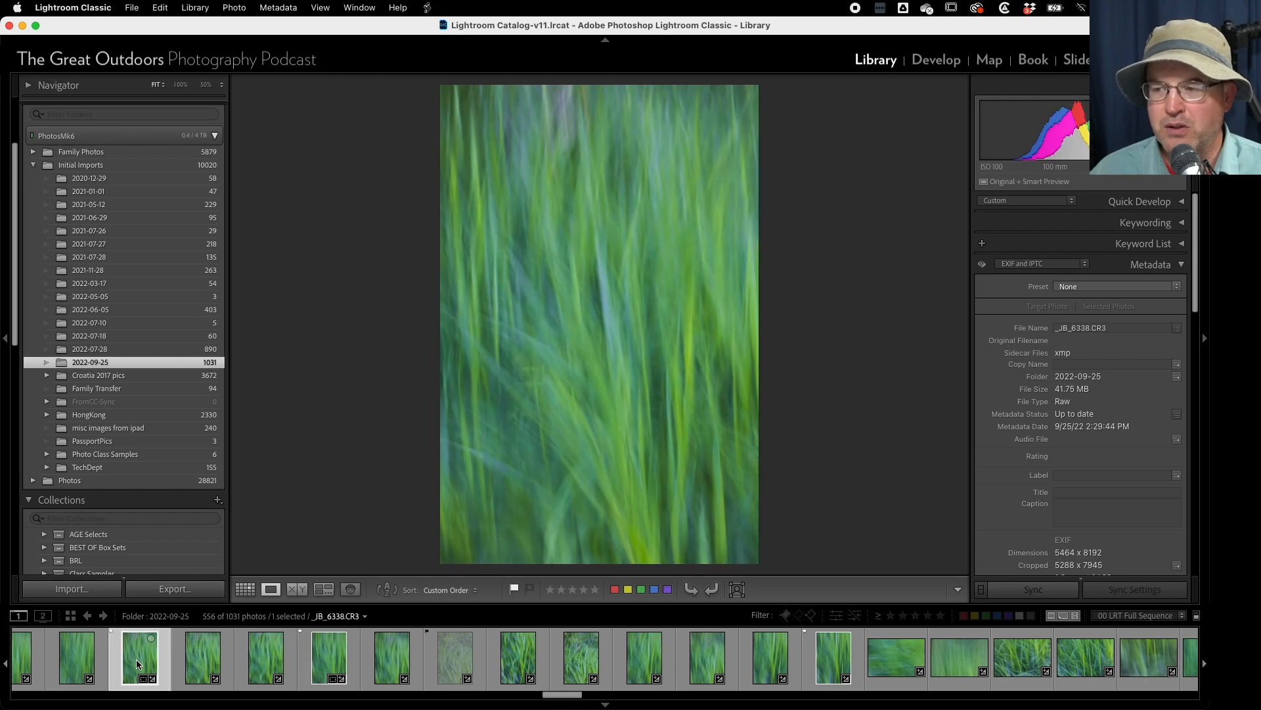
{"action": "scroll", "coordinate": [136, 660], "scroll_direction": "left", "scroll_amount": 3}
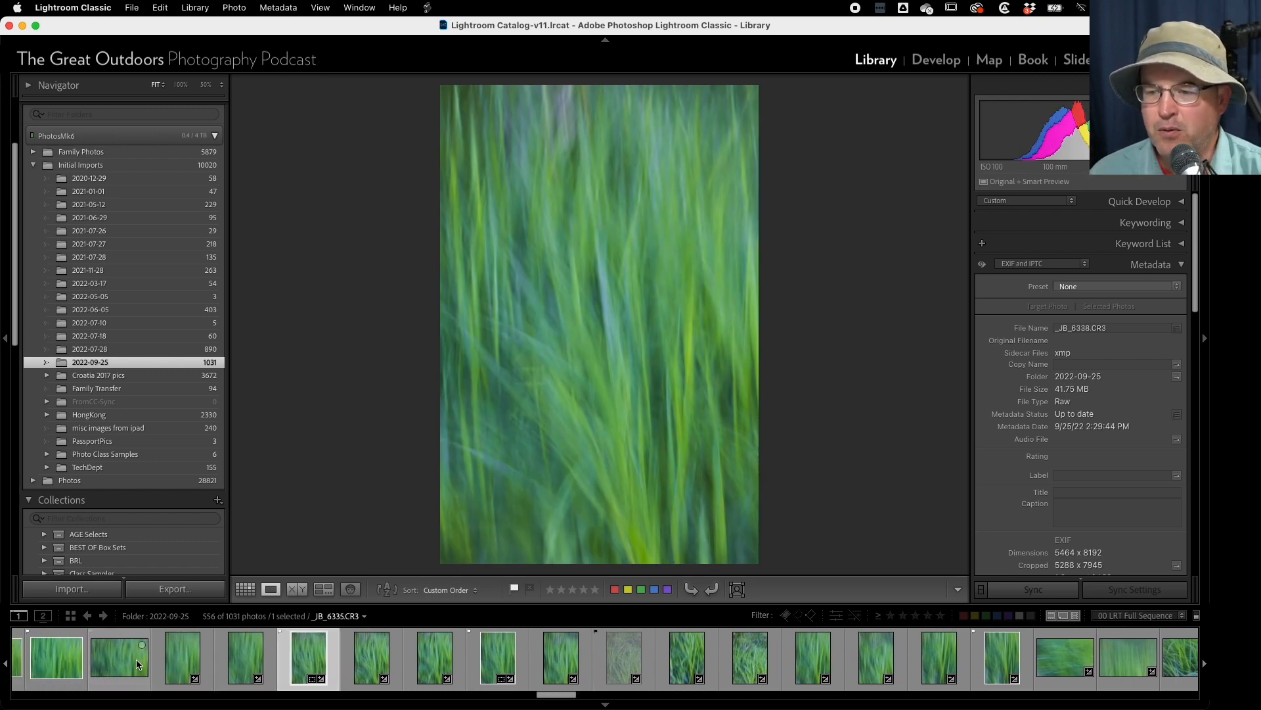
{"action": "scroll", "coordinate": [136, 660], "scroll_direction": "left", "scroll_amount": 2}
{"action": "left_click", "coordinate": [187, 660]}
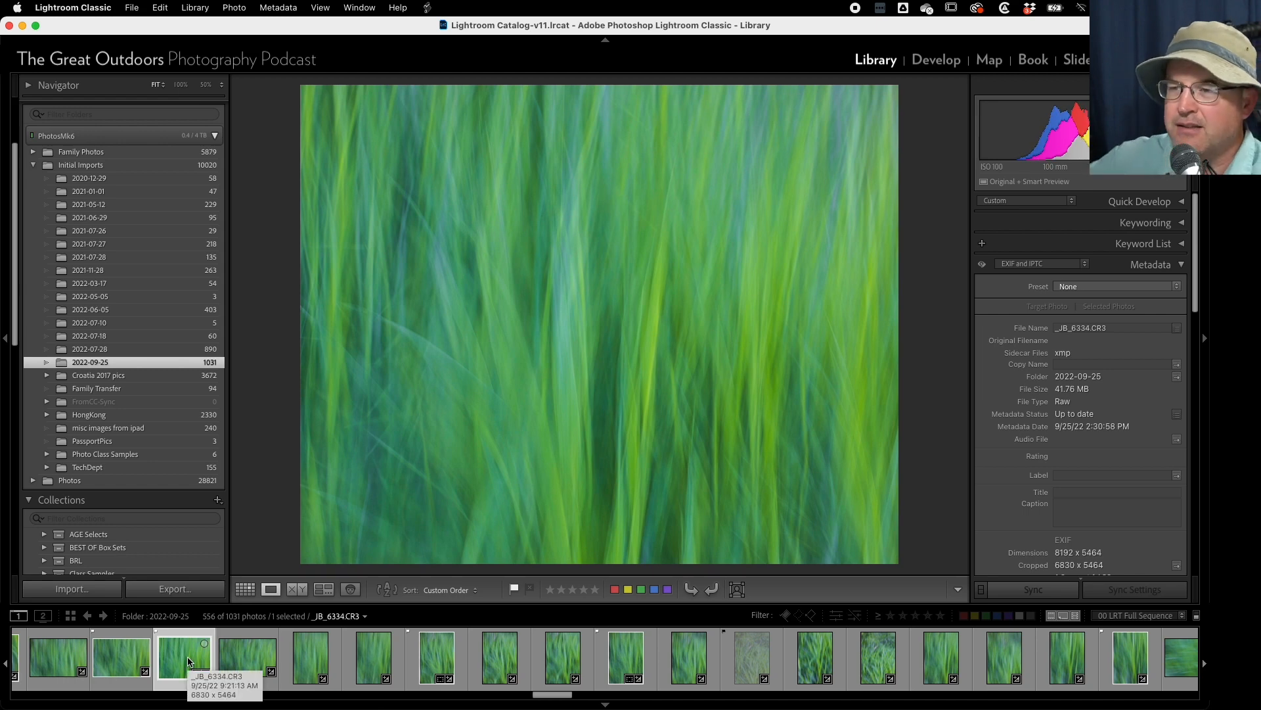
{"action": "scroll", "coordinate": [187, 657], "scroll_direction": "left", "scroll_amount": 2}
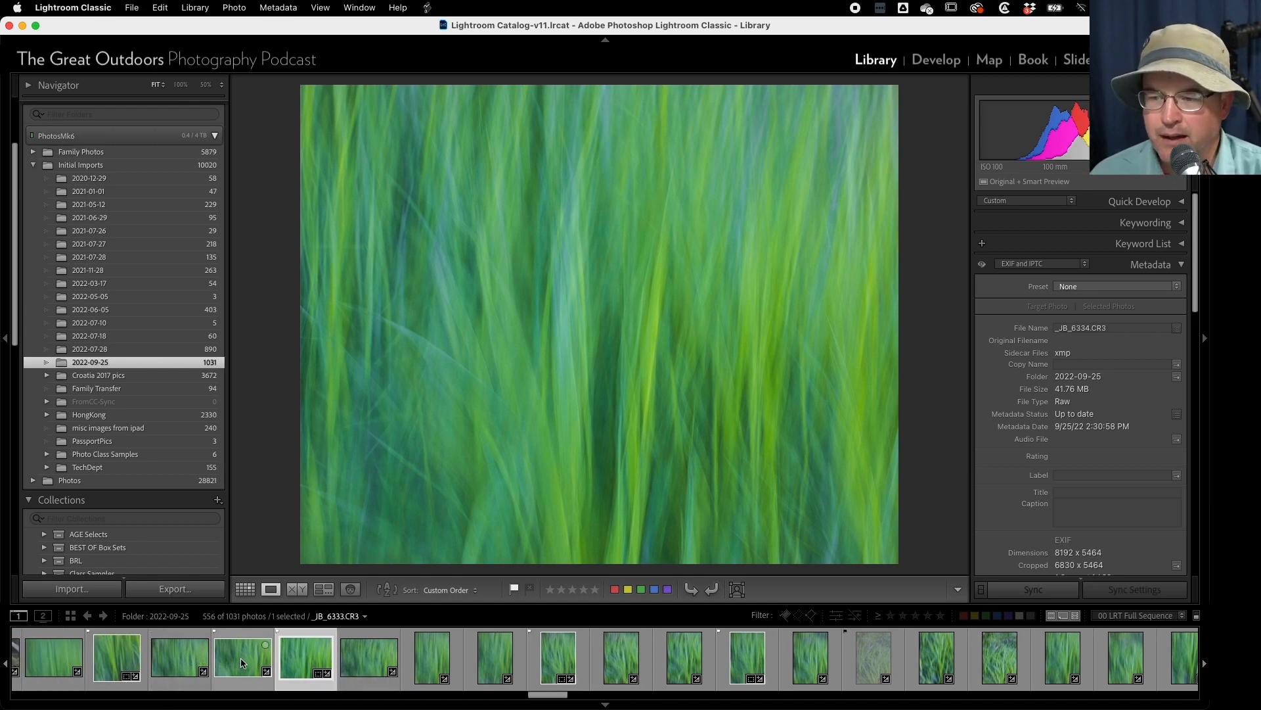
{"action": "left_click", "coordinate": [240, 660]}
{"action": "left_click", "coordinate": [303, 660]}
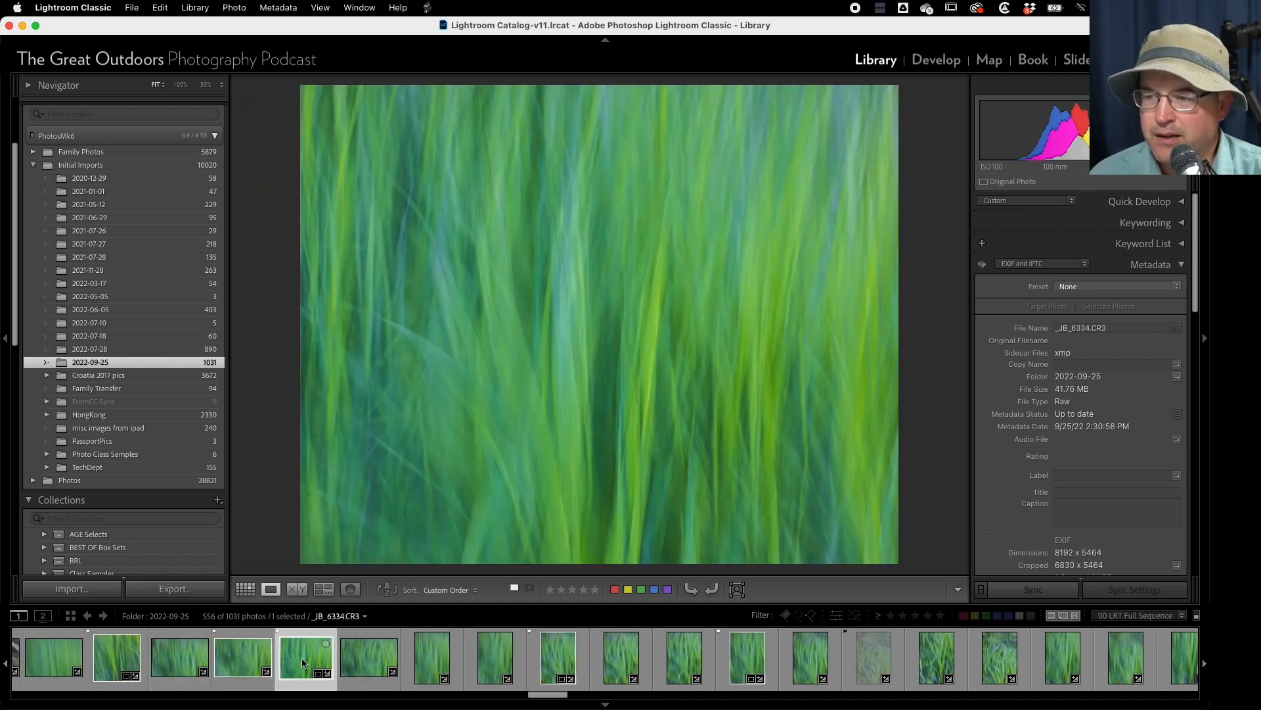